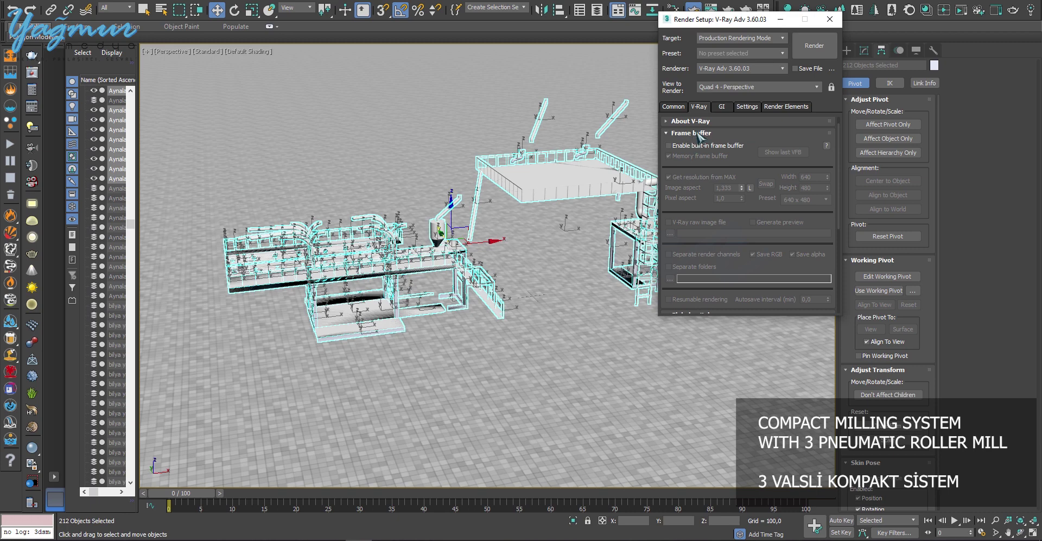
# Step: Switch the V-Ray image sampler type to Bucket
pyautogui.click(693, 133)
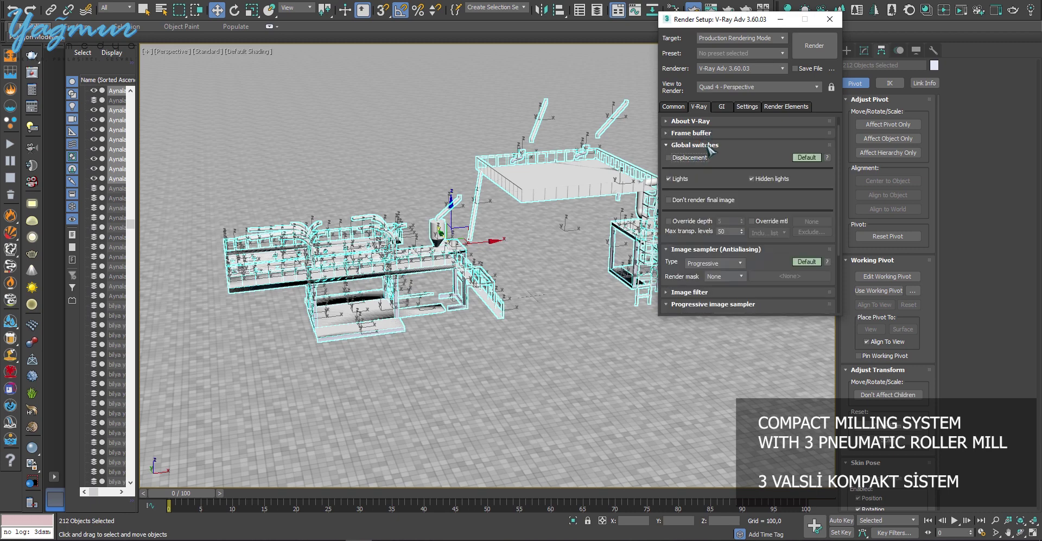
pyautogui.click(707, 145)
pyautogui.click(705, 156)
pyautogui.click(705, 156)
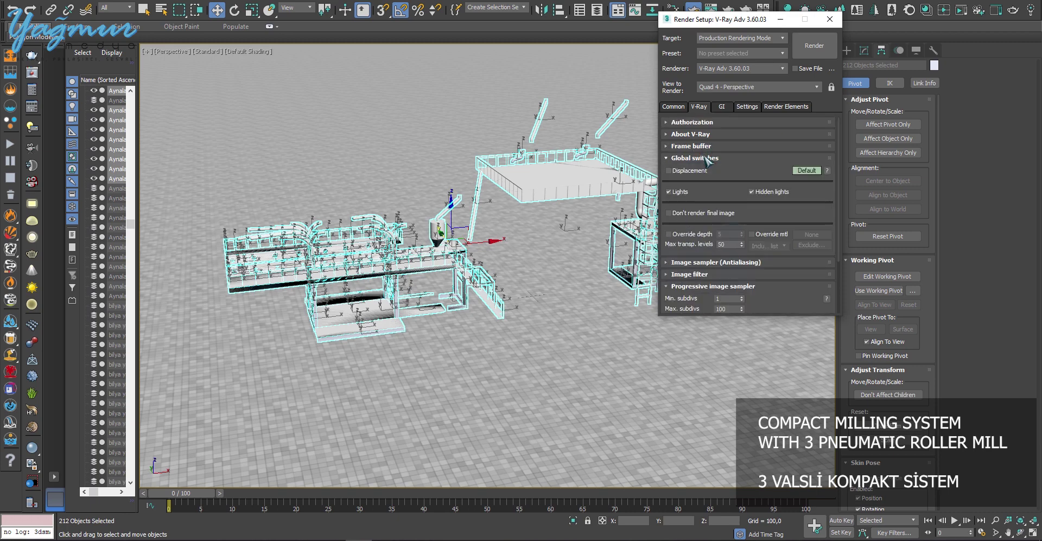
pyautogui.click(706, 159)
pyautogui.click(708, 170)
pyautogui.click(712, 184)
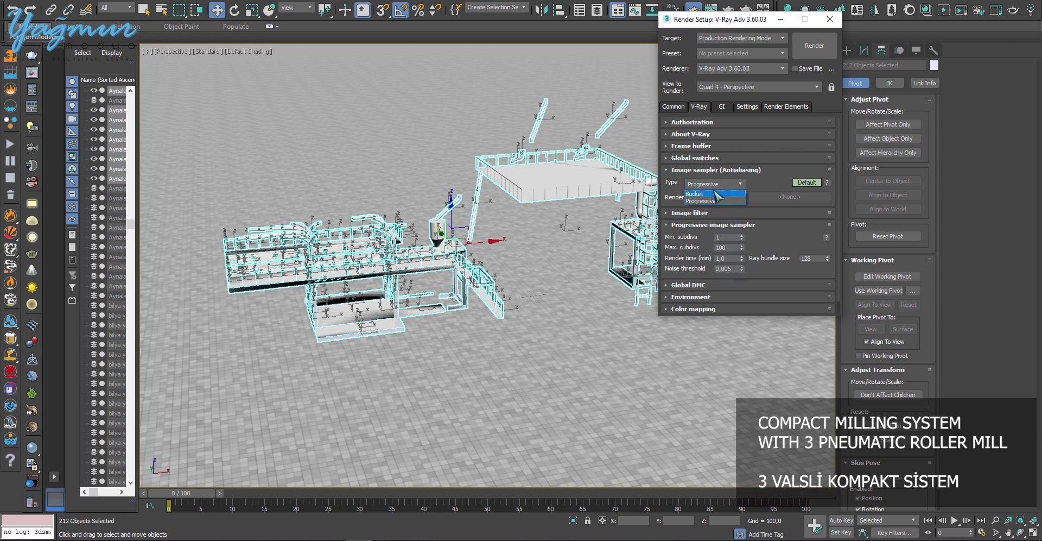
pyautogui.click(715, 195)
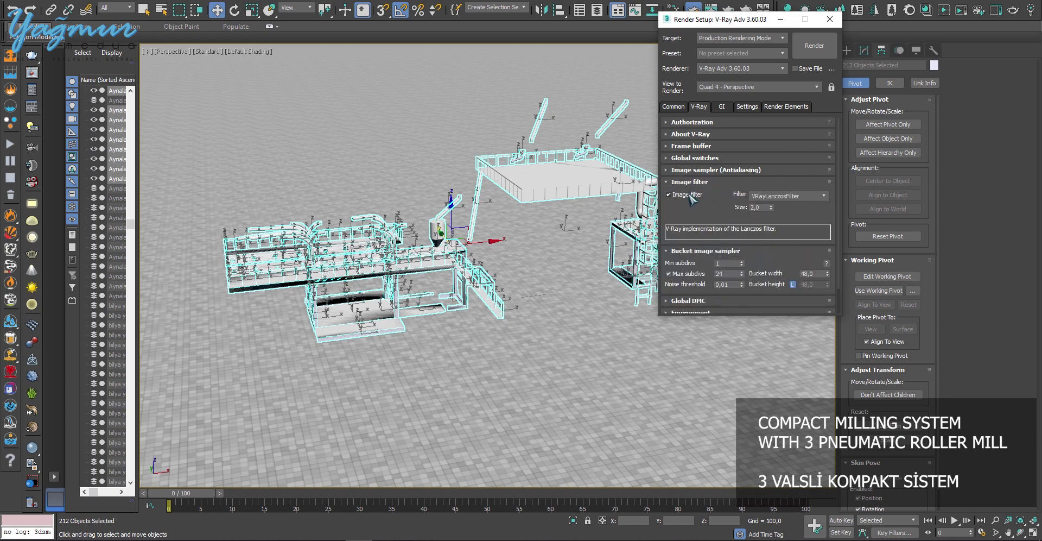
# Step: Set the antialiasing image filter to Catmull-Rom and collapse the sampler rollouts
pyautogui.click(788, 195)
pyautogui.click(776, 220)
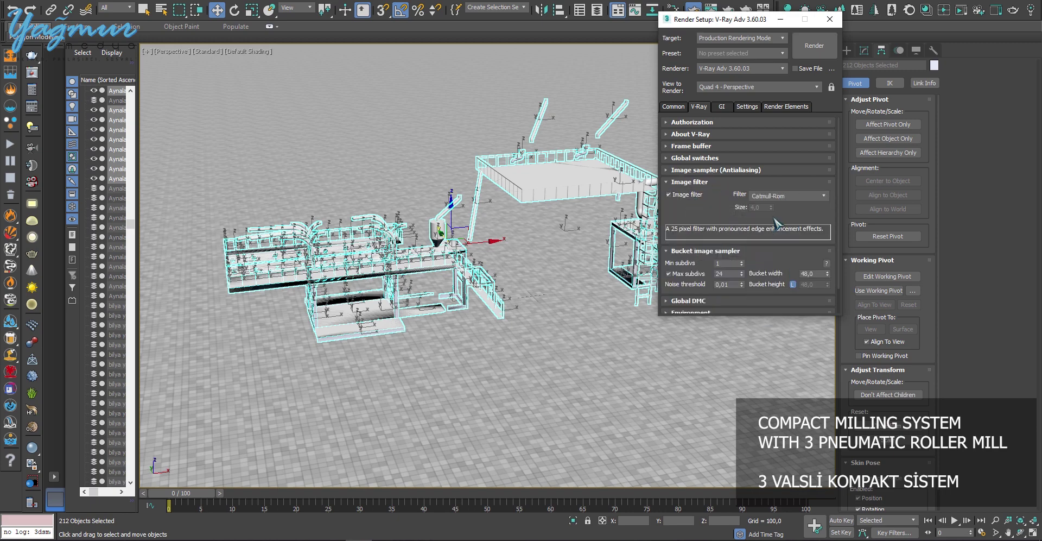
pyautogui.click(693, 183)
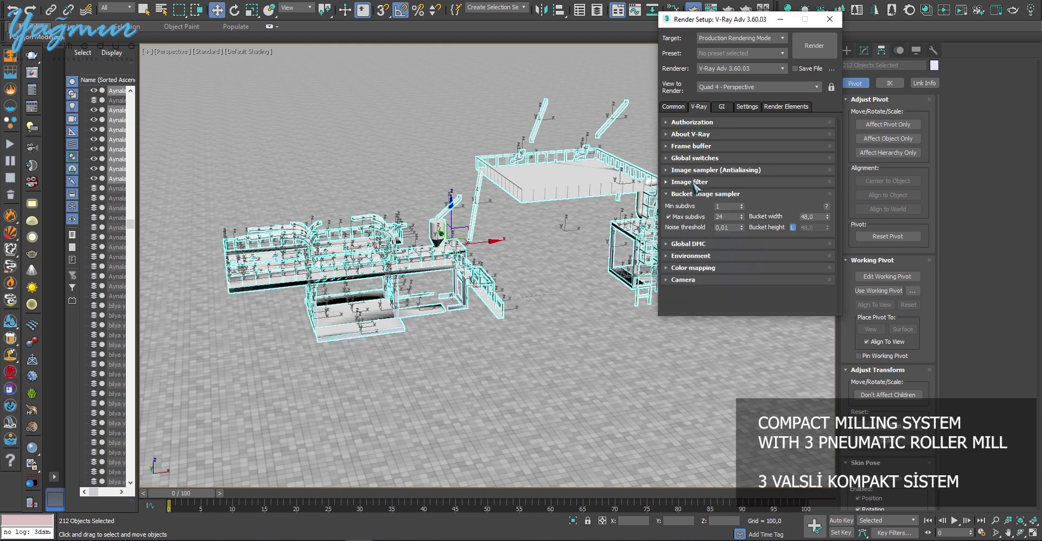
pyautogui.click(709, 195)
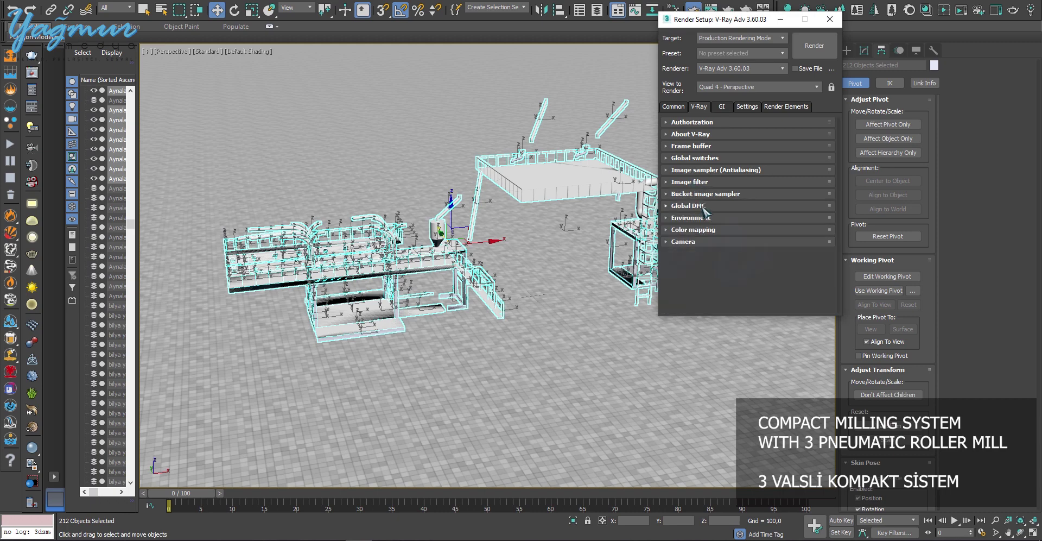
pyautogui.click(696, 207)
pyautogui.click(698, 205)
# Step: Enable the GI environment override and set its colour to pure white
pyautogui.click(699, 217)
pyautogui.click(669, 174)
pyautogui.click(692, 184)
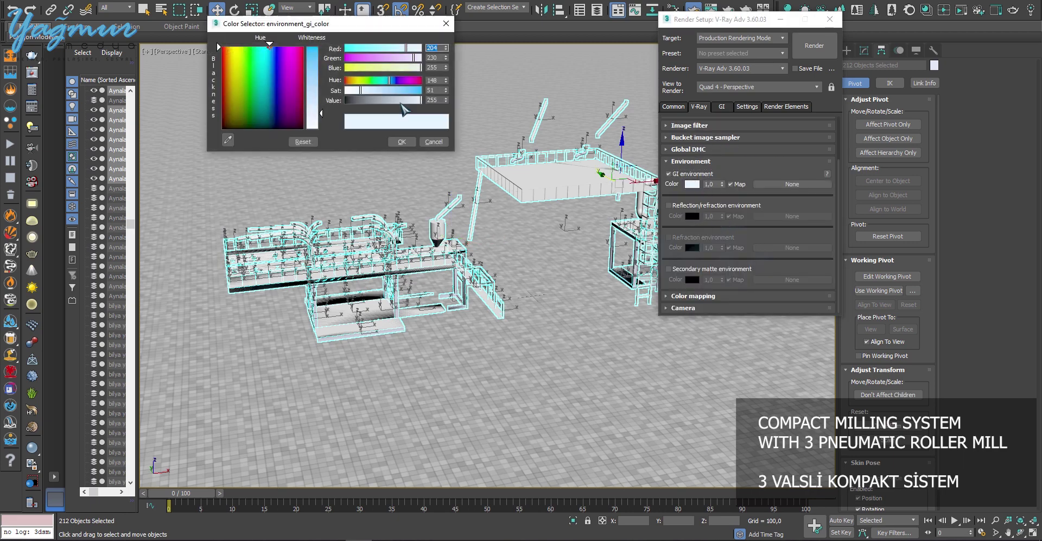
pyautogui.moveTo(313, 126); pyautogui.dragTo(315, 133)
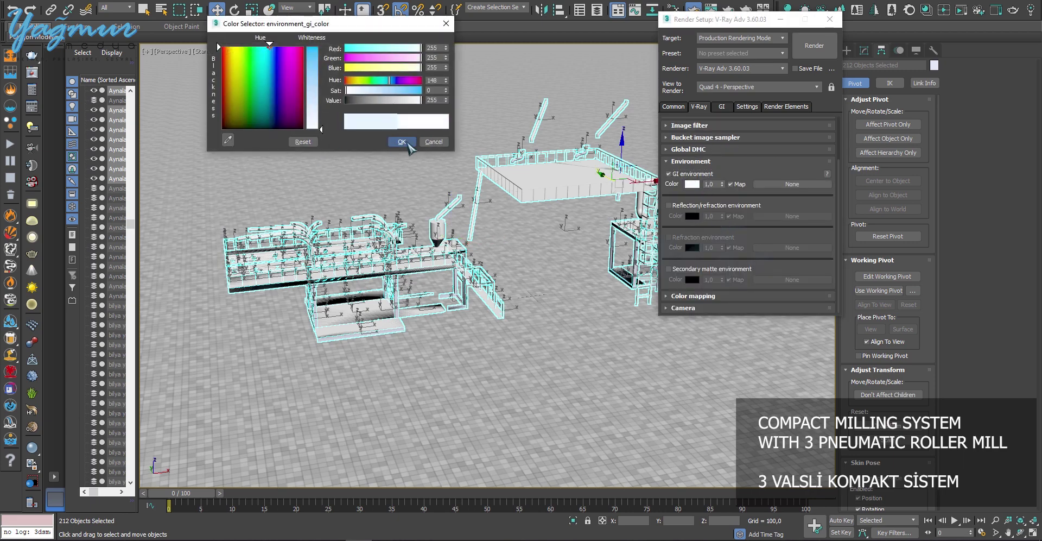
pyautogui.click(402, 142)
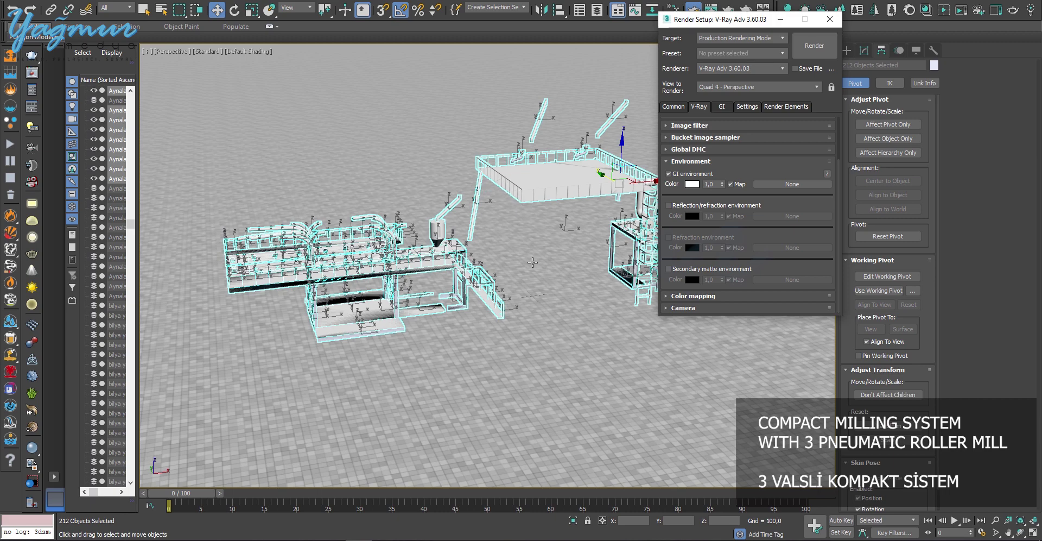
pyautogui.click(638, 278)
pyautogui.click(645, 220)
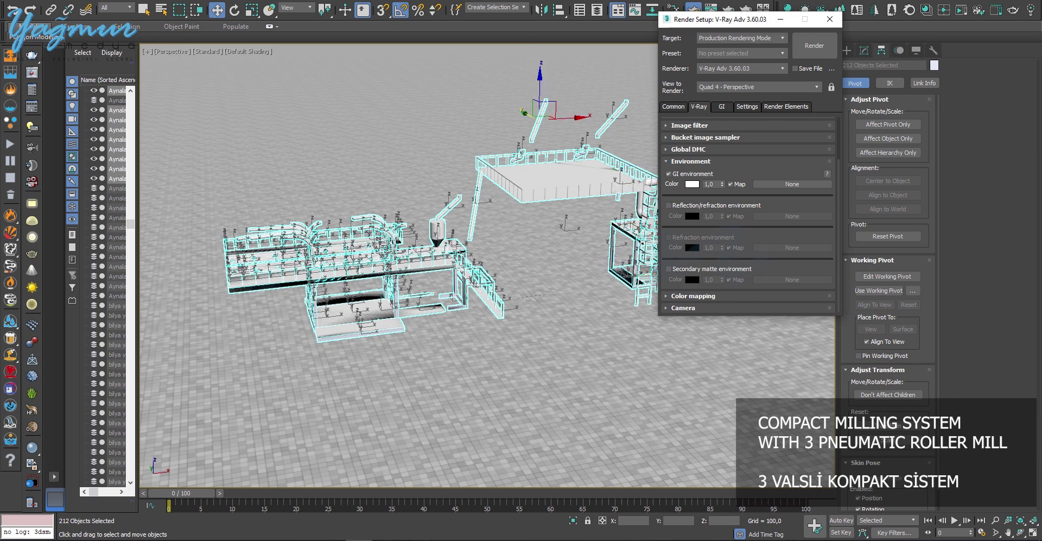
# Step: Make the scene background white and choose Automatic Exposure Control in Environment and Effects
pyautogui.press('8')
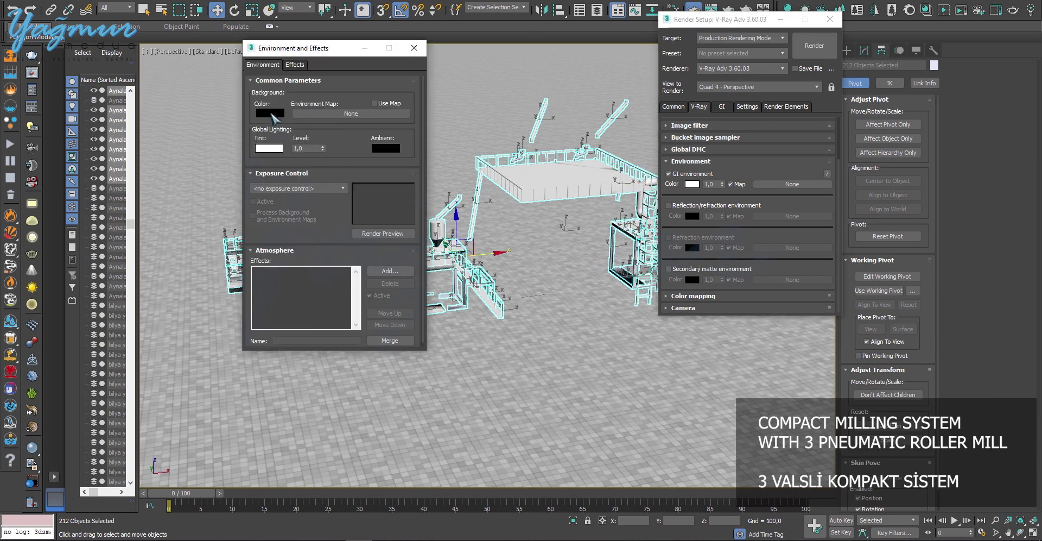
pyautogui.click(271, 113)
pyautogui.moveTo(321, 126); pyautogui.dragTo(321, 133)
pyautogui.click(401, 141)
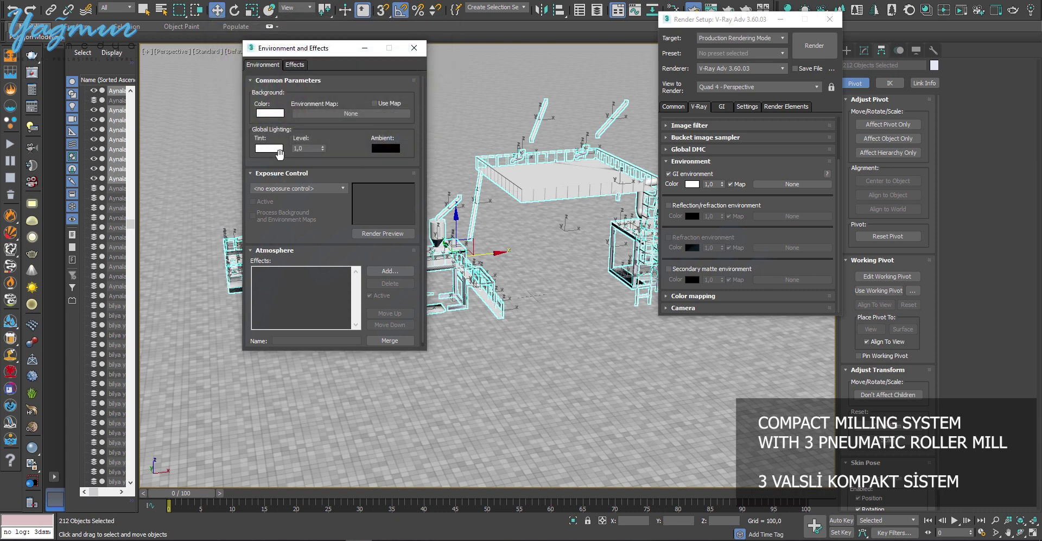
pyautogui.click(296, 189)
pyautogui.click(300, 205)
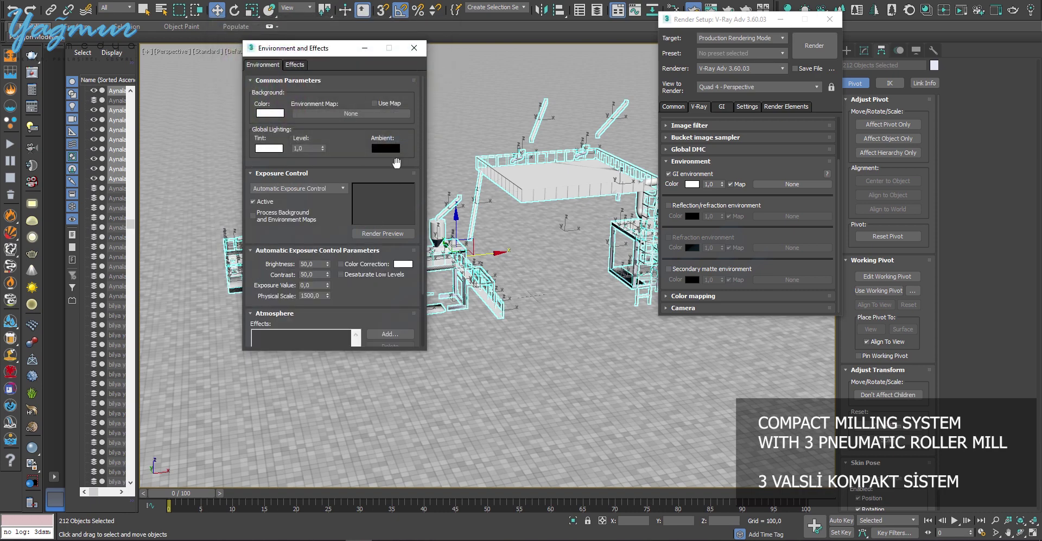
pyautogui.moveTo(337, 48); pyautogui.dragTo(467, 81)
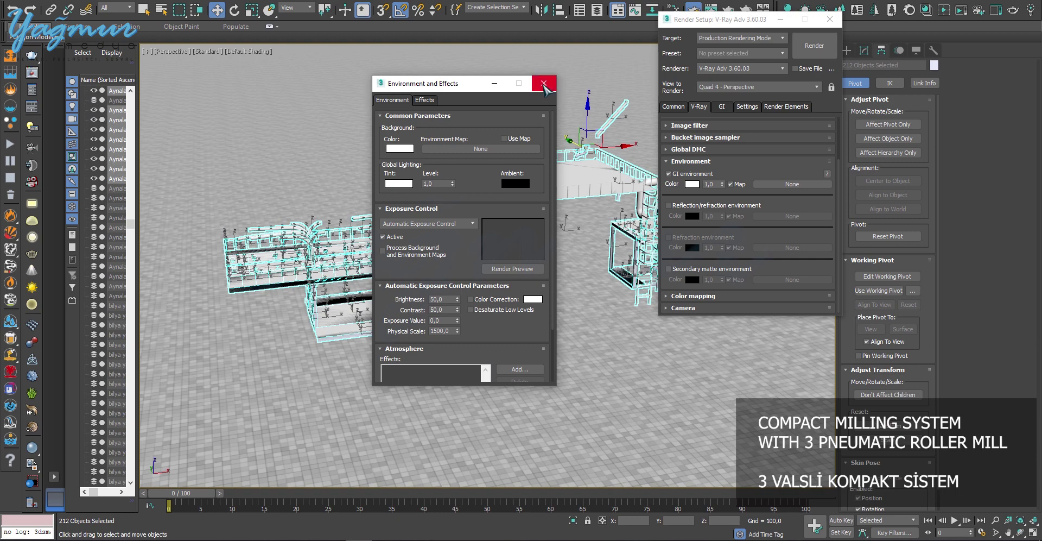
pyautogui.click(544, 81)
pyautogui.click(705, 161)
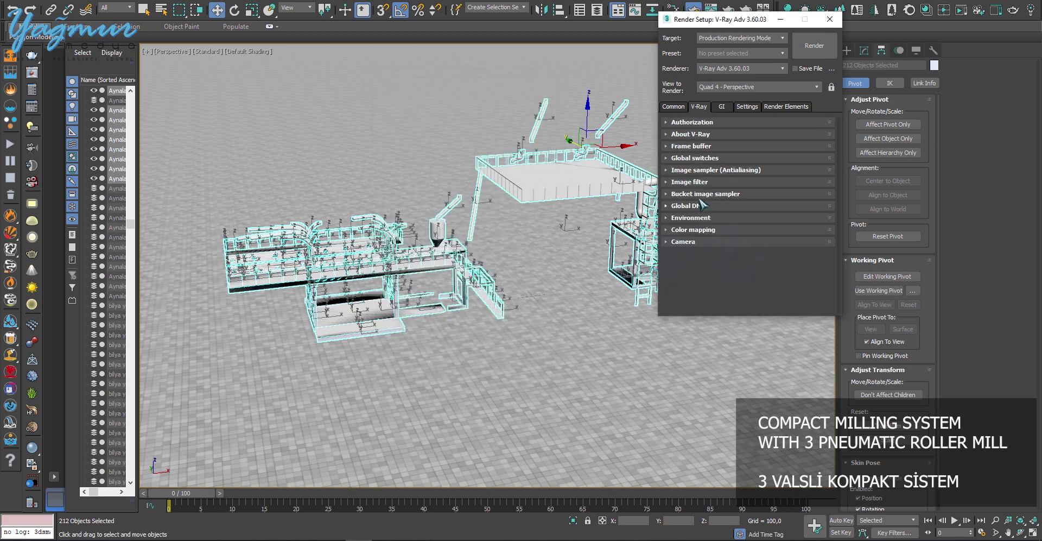
# Step: Inspect the V-Ray environment and colour mapping rollouts, leaving them unchanged
pyautogui.click(709, 217)
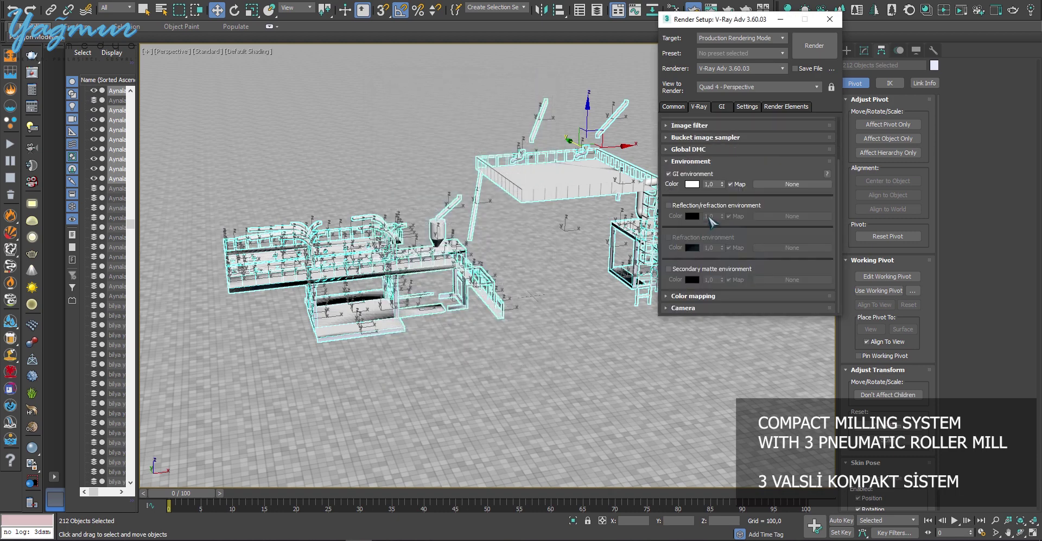
pyautogui.click(706, 161)
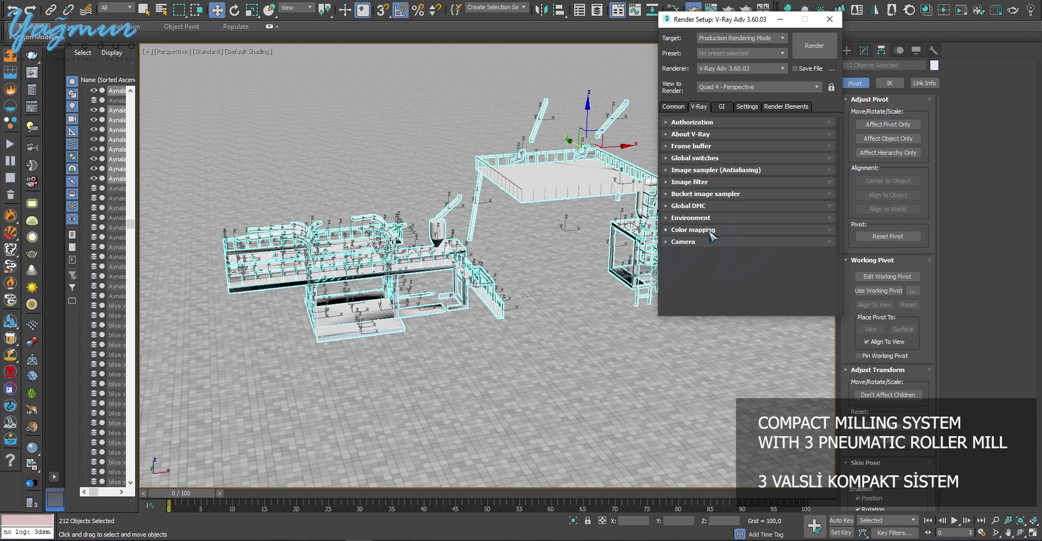
pyautogui.click(709, 230)
pyautogui.click(713, 244)
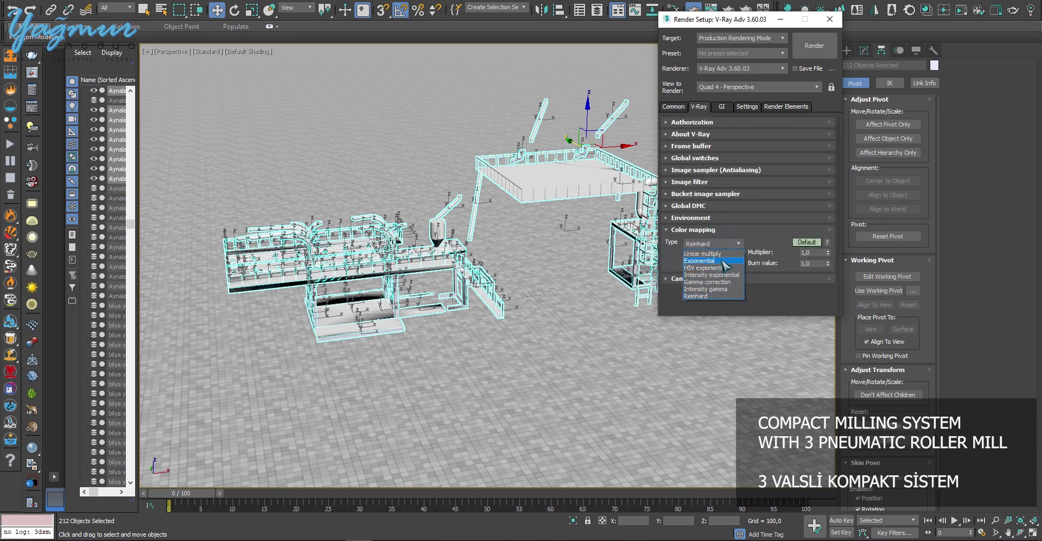
pyautogui.click(722, 261)
pyautogui.click(700, 229)
pyautogui.click(704, 218)
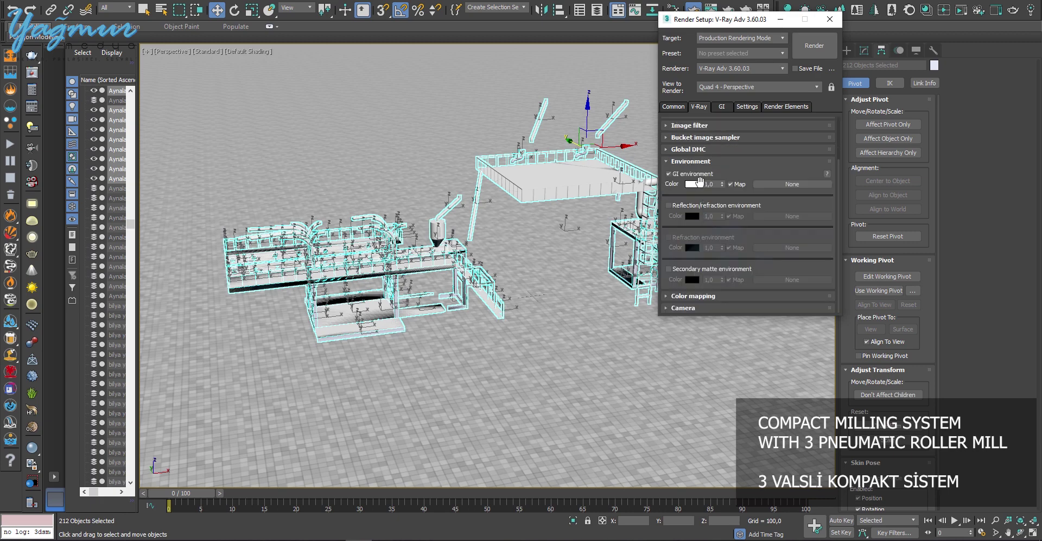
pyautogui.click(701, 163)
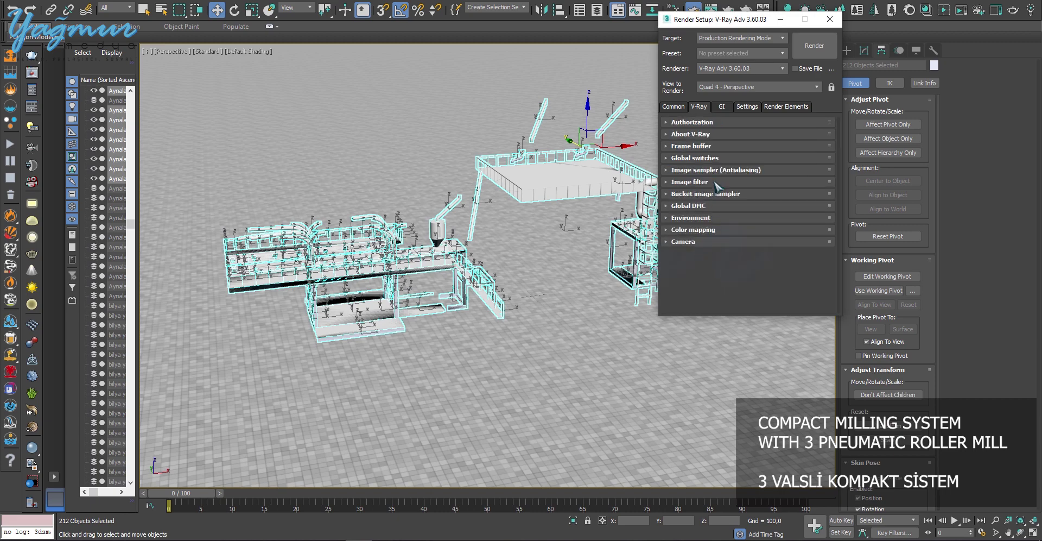
# Step: Set the primary GI engine to Irradiance map at the High preset, then close Render Setup
pyautogui.click(722, 106)
pyautogui.click(754, 146)
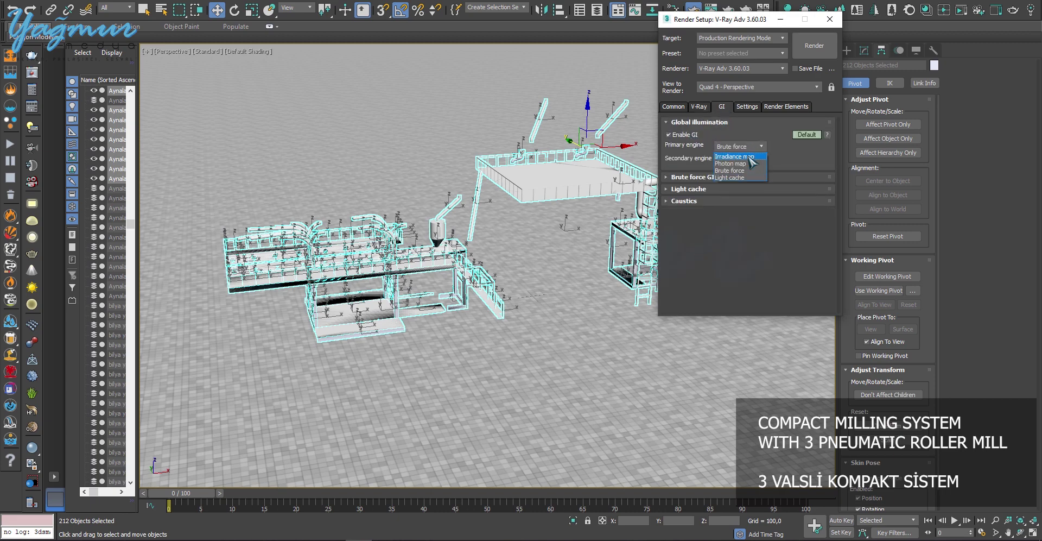
pyautogui.click(752, 155)
pyautogui.click(726, 178)
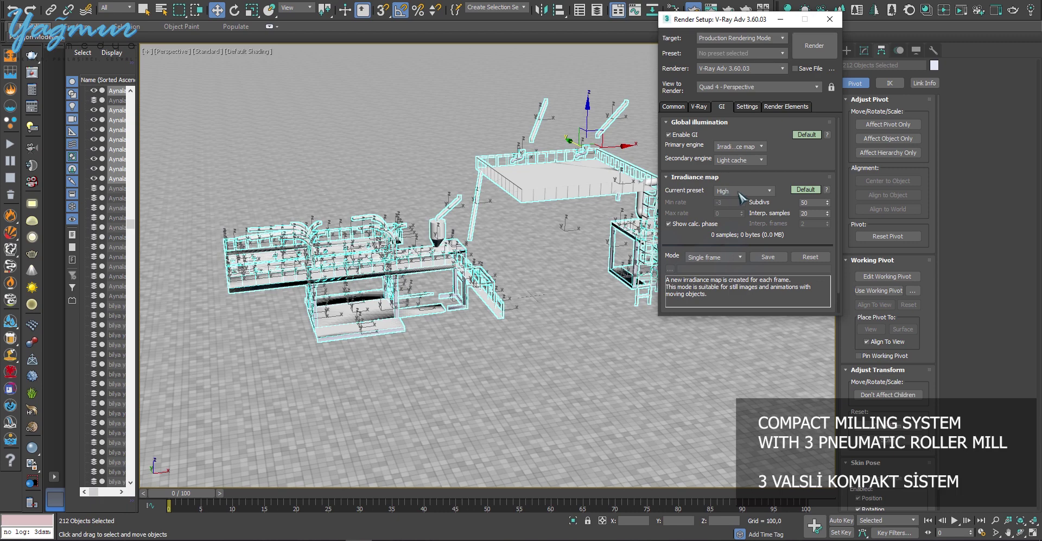
pyautogui.click(743, 191)
pyautogui.click(743, 223)
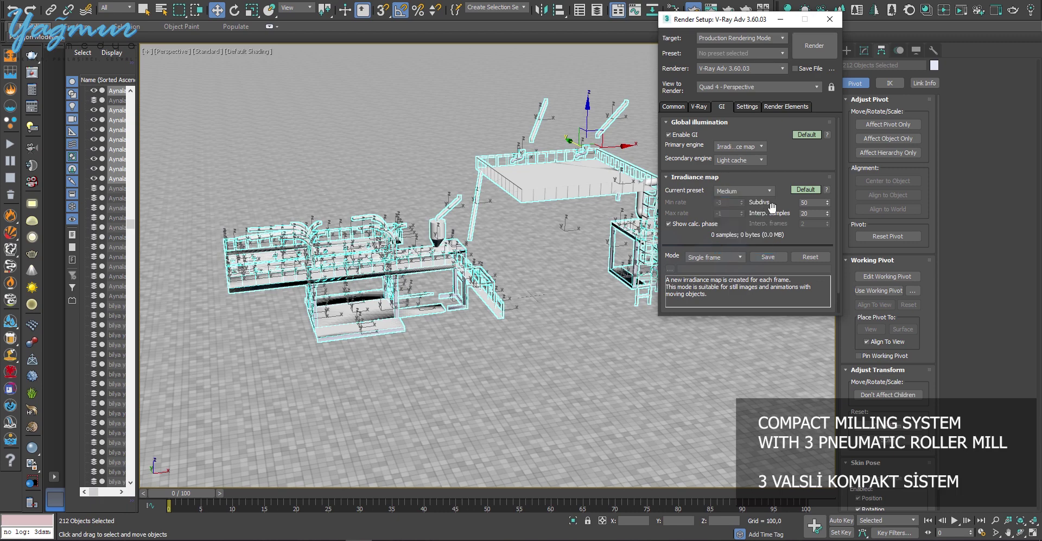
pyautogui.click(743, 191)
pyautogui.click(743, 237)
pyautogui.click(713, 180)
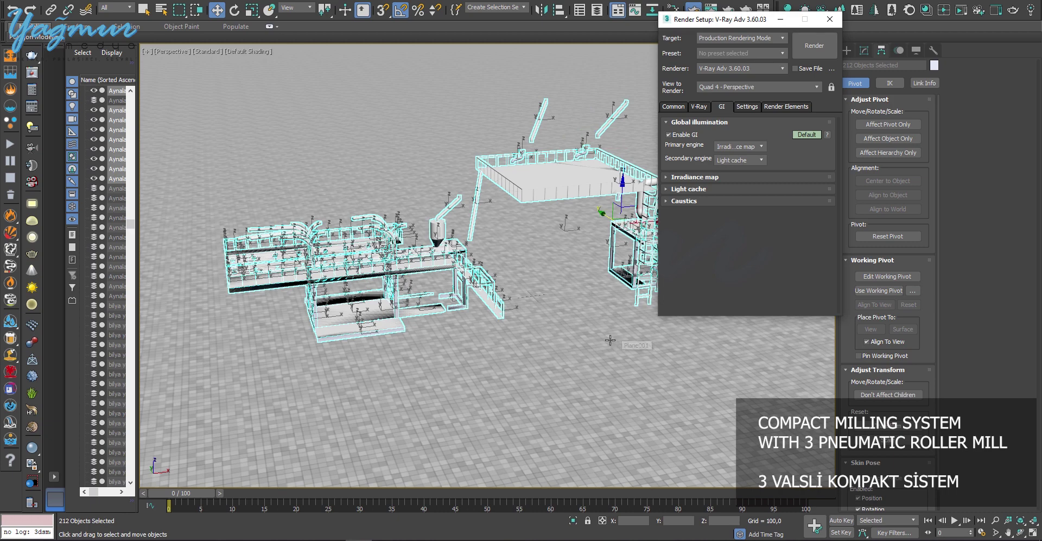
pyautogui.press('8')
pyautogui.press('8')
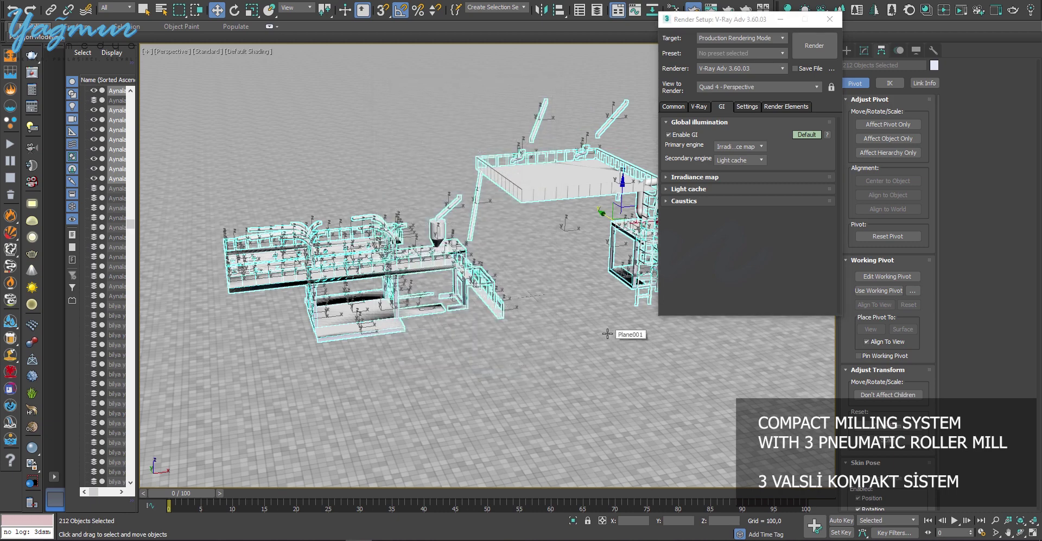
pyautogui.press('8')
pyautogui.press('8')
pyautogui.click(829, 19)
# Step: Open the Slate Material Editor and locate the Plastic White material node
pyautogui.rightClick(573, 190)
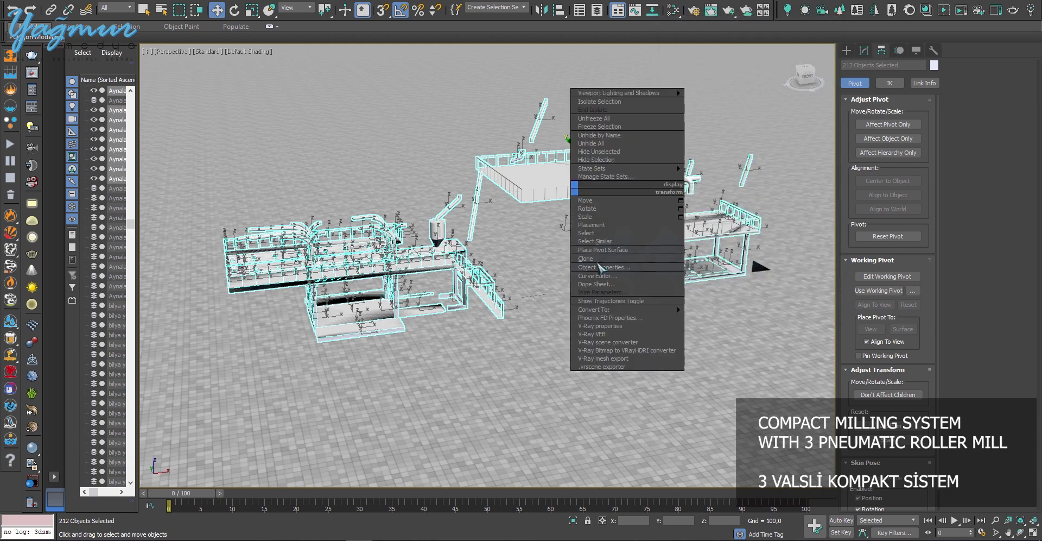
pyautogui.click(643, 22)
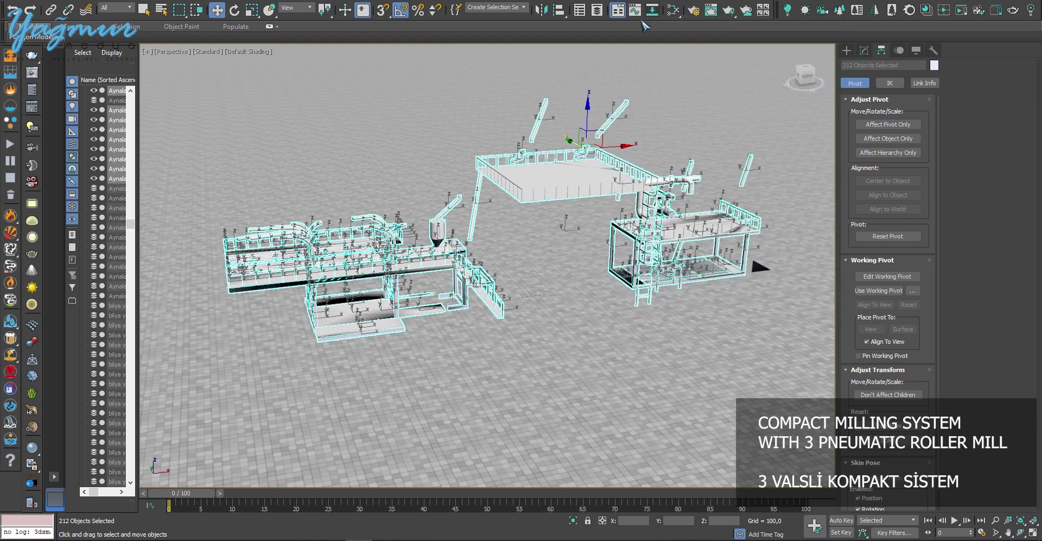
pyautogui.click(672, 12)
pyautogui.click(570, 419)
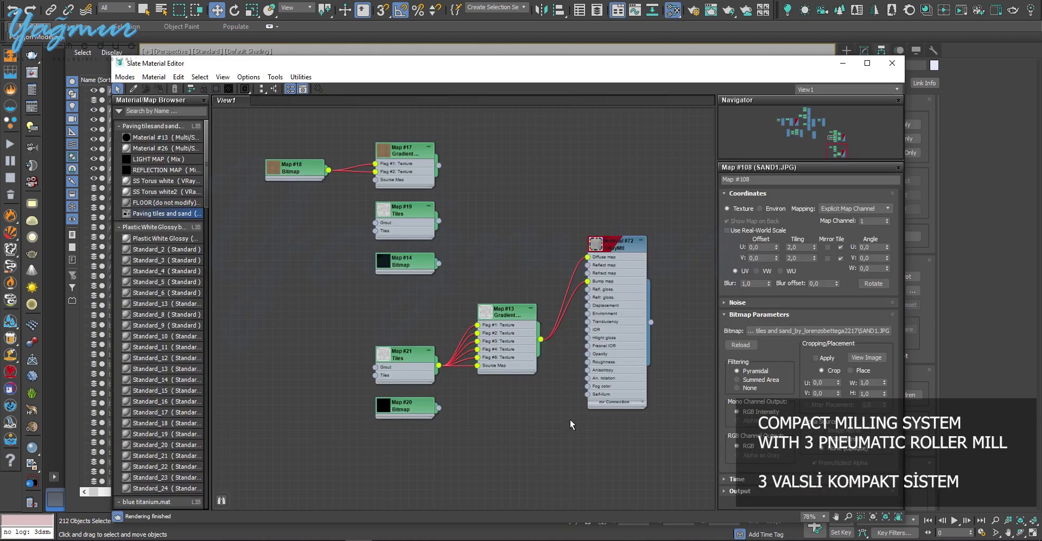
pyautogui.scroll(-10, 570, 419)
pyautogui.scroll(5, 564, 359)
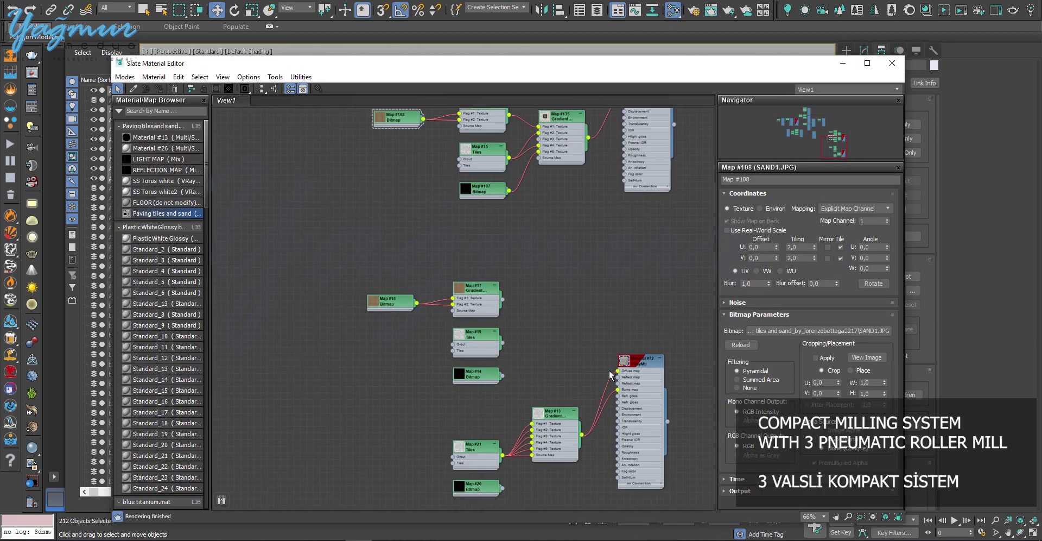
pyautogui.moveTo(347, 304); pyautogui.dragTo(639, 441, button='middle')
pyautogui.scroll(-2, 639, 441)
pyautogui.scroll(2, 450, 212)
pyautogui.scroll(5, 450, 213)
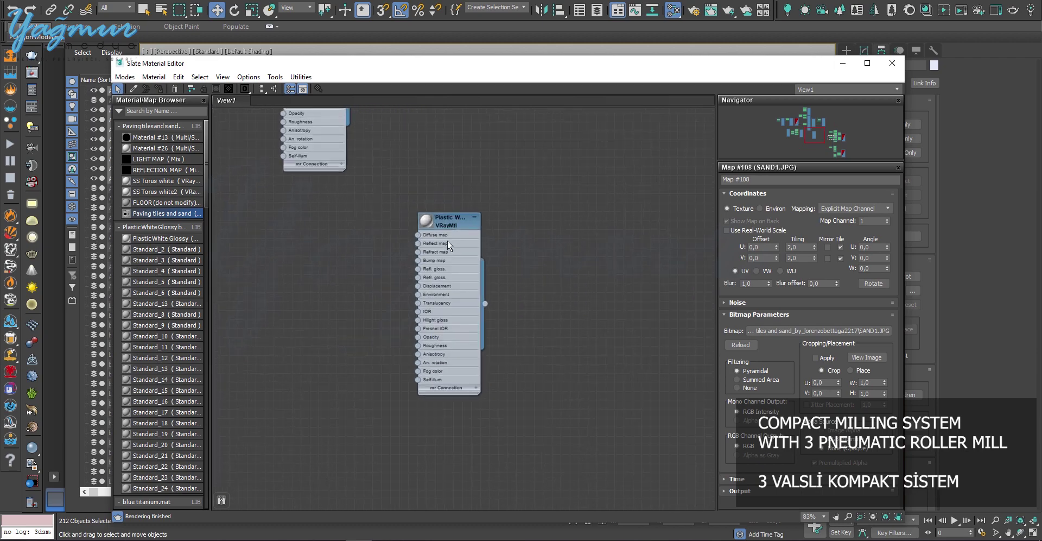
# Step: Assign the Plastic White VRayMtl to the selected parts and close the editor
pyautogui.rightClick(459, 218)
pyautogui.click(498, 233)
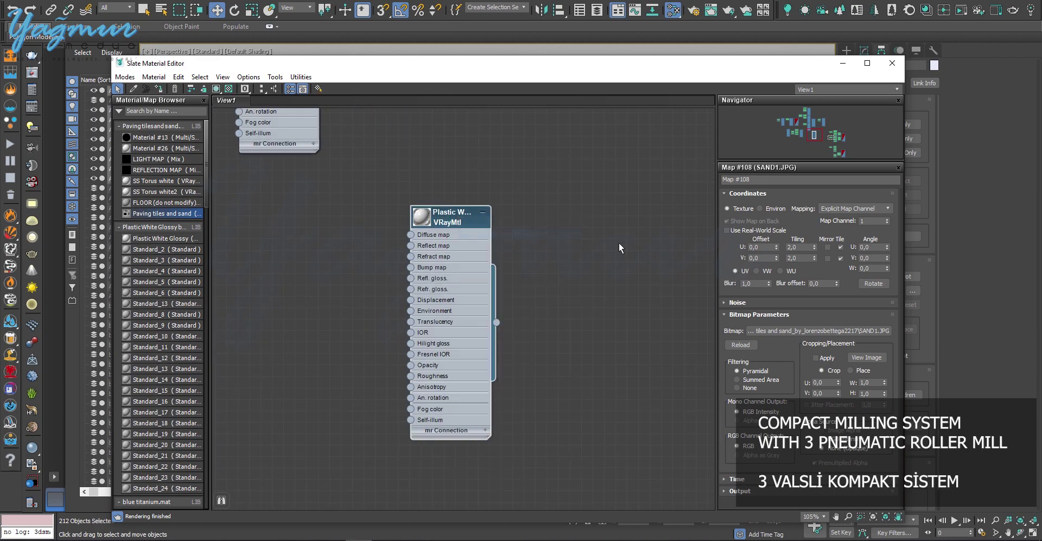
pyautogui.press('m')
pyautogui.keyDown('alt'); pyautogui.moveTo(557, 327); pyautogui.dragTo(448, 323, button='middle'); pyautogui.keyUp('alt')
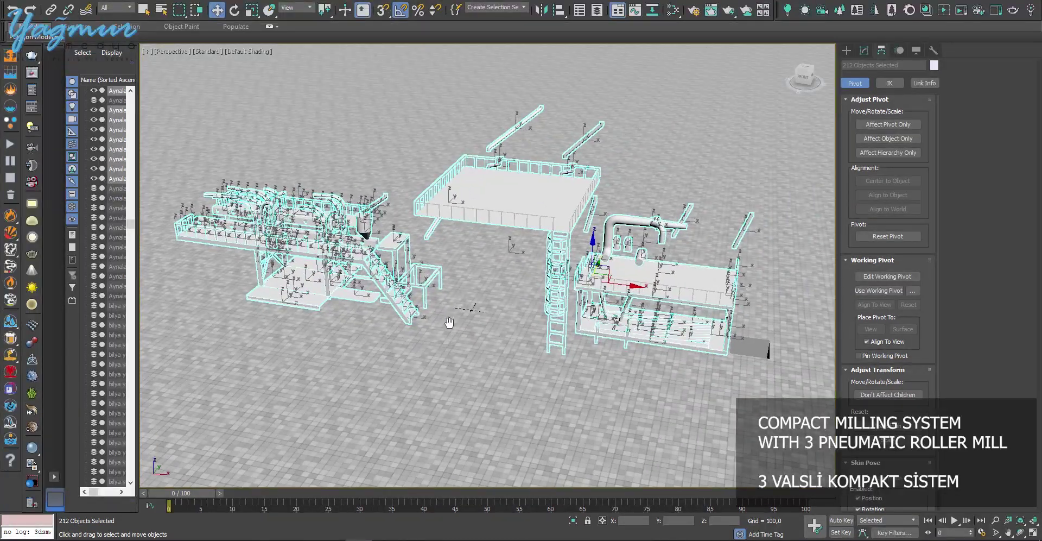
# Step: Show the safe frame, set output size to 1920 × 1080, and render the Perspective view
pyautogui.hotkey('shift', 'f')
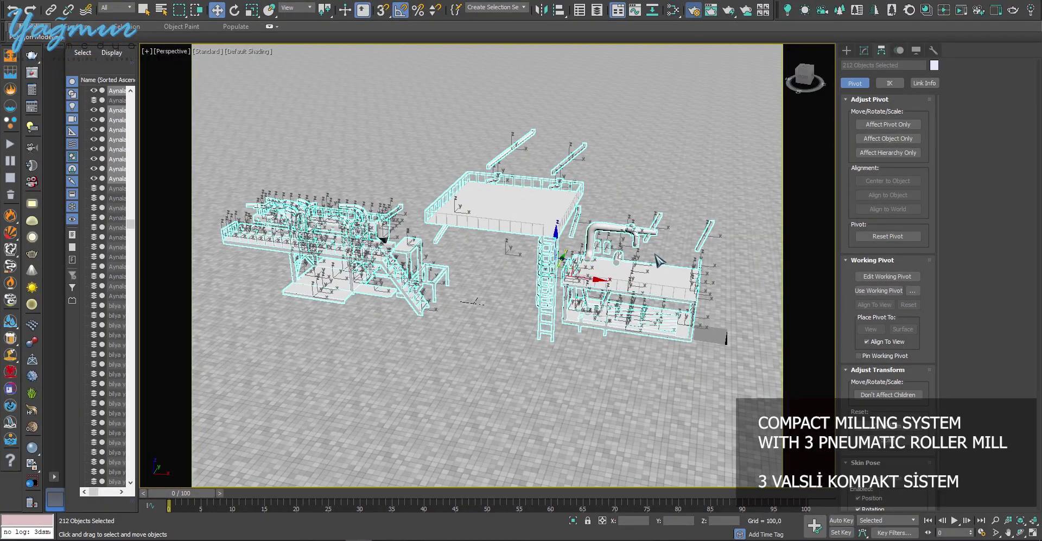
pyautogui.press('F10')
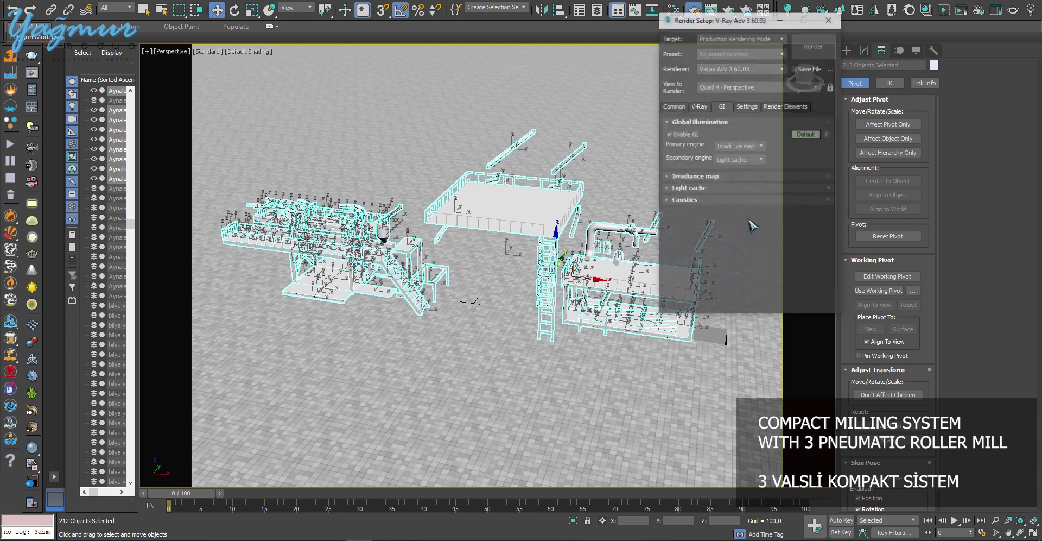
pyautogui.click(685, 107)
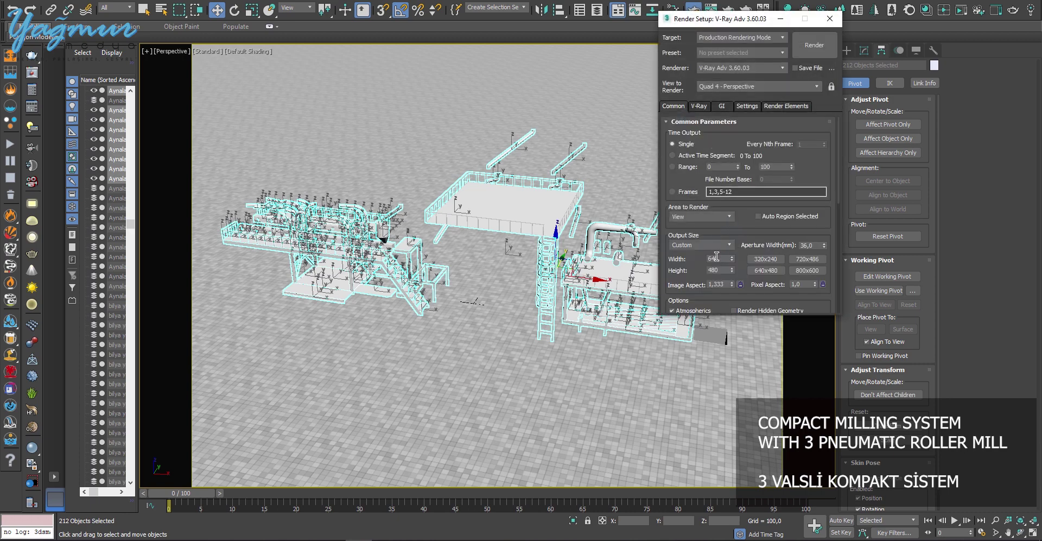
pyautogui.write('1920')
pyautogui.press('Tab')
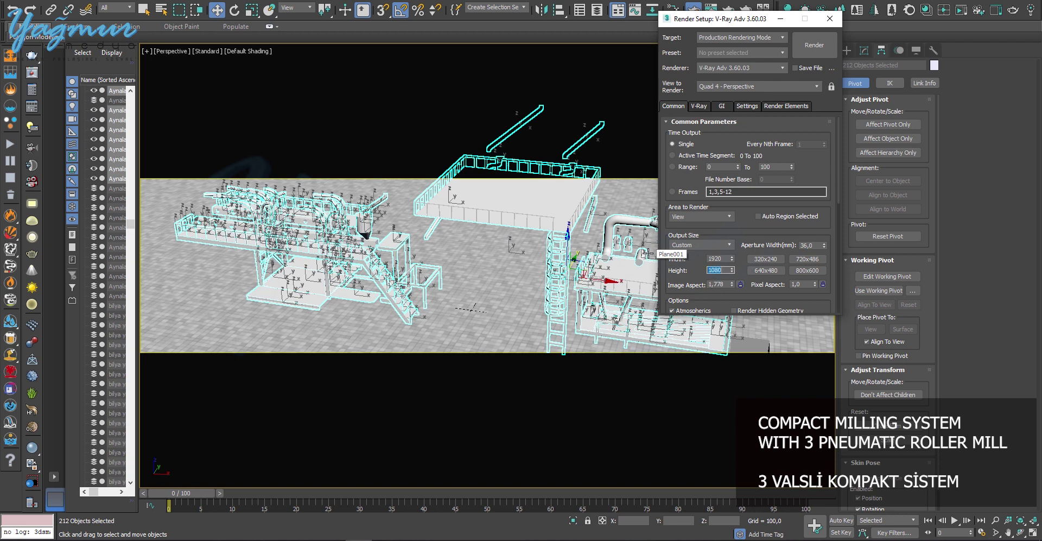
pyautogui.click(814, 45)
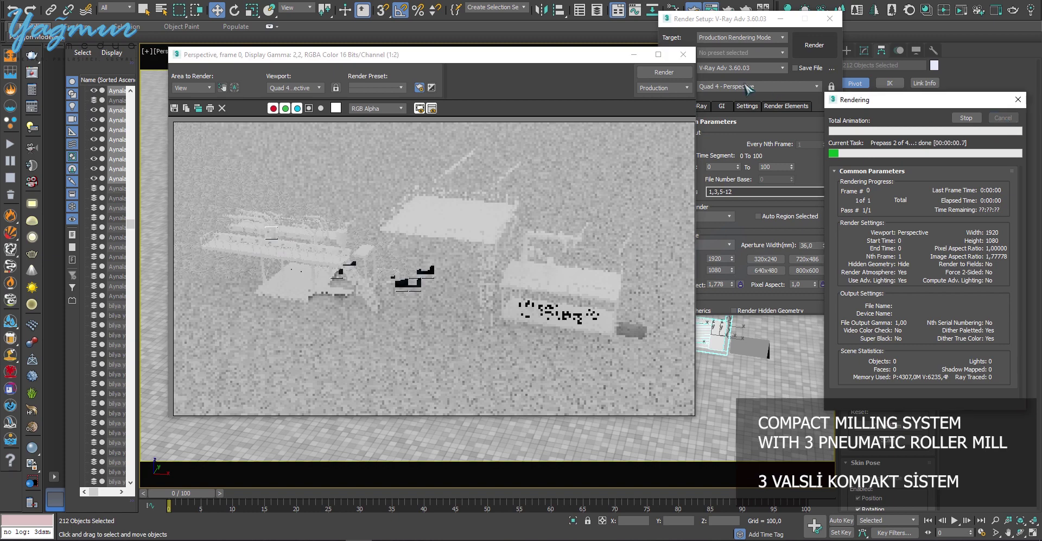
# Step: Stop the test render, switch to the zoomed-out Top view, and show the Photometric light types
pyautogui.click(683, 54)
pyautogui.click(829, 19)
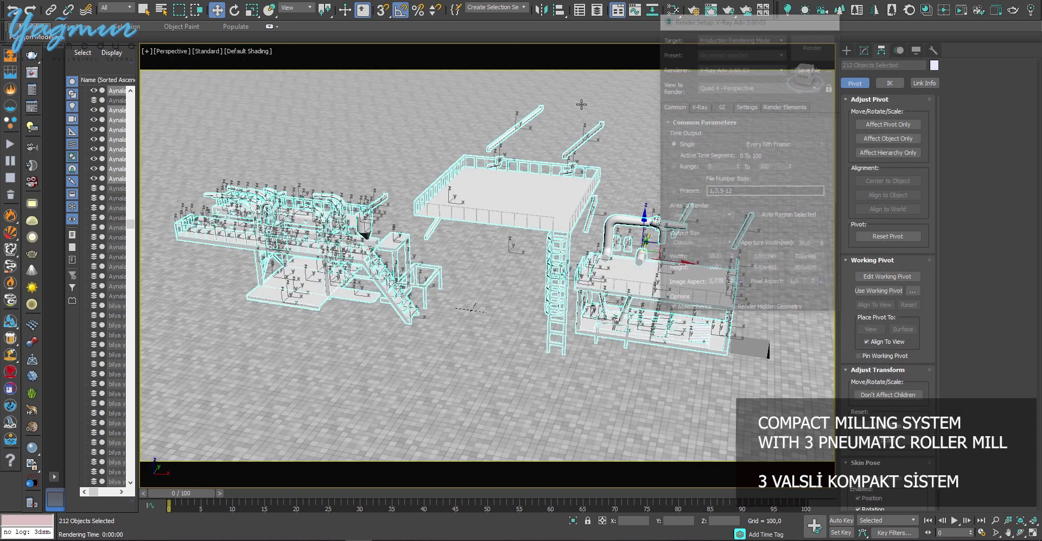
pyautogui.press('t')
pyautogui.scroll(-10, 602, 227)
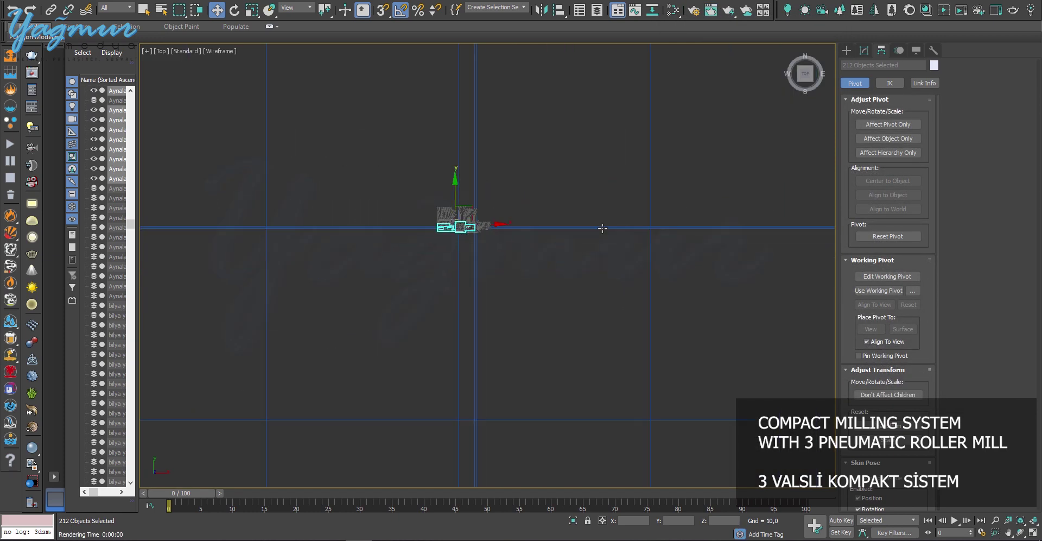
pyautogui.click(847, 50)
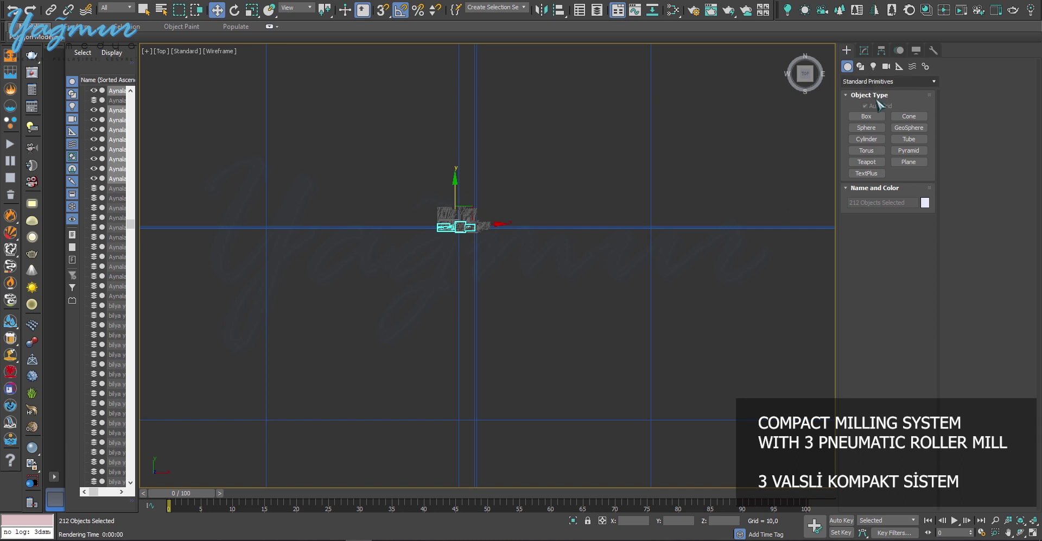
pyautogui.click(873, 66)
# Step: Create a Standard Target Direct light in Top view and raise it high above the plant
pyautogui.click(874, 81)
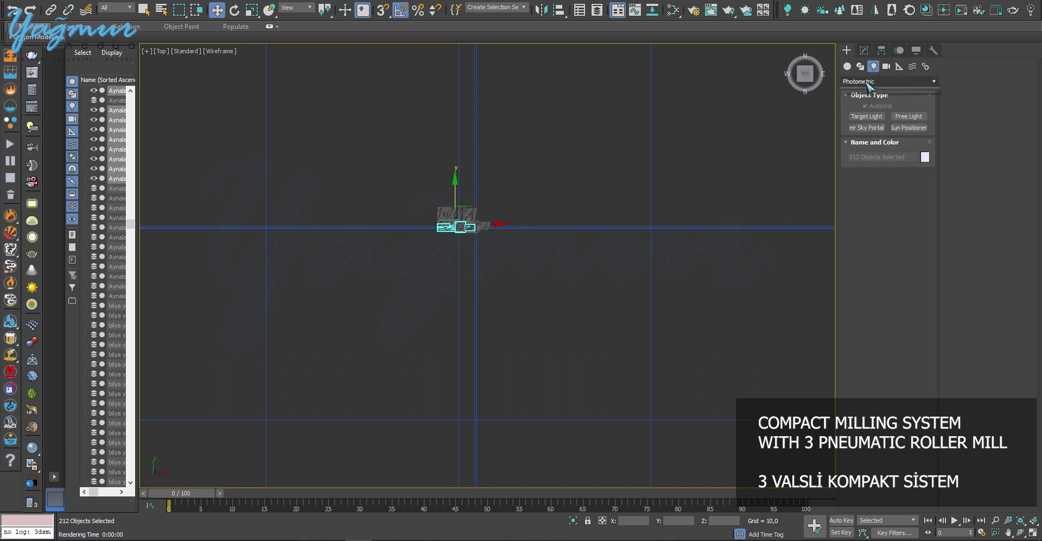
pyautogui.click(856, 102)
pyautogui.click(867, 140)
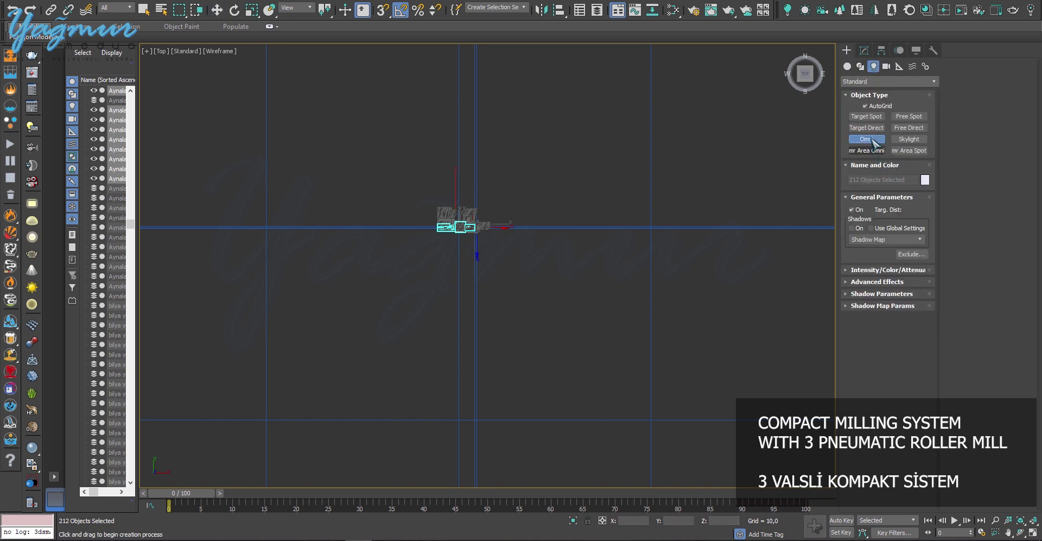
pyautogui.click(866, 128)
pyautogui.moveTo(660, 429); pyautogui.dragTo(458, 225)
pyautogui.press('f')
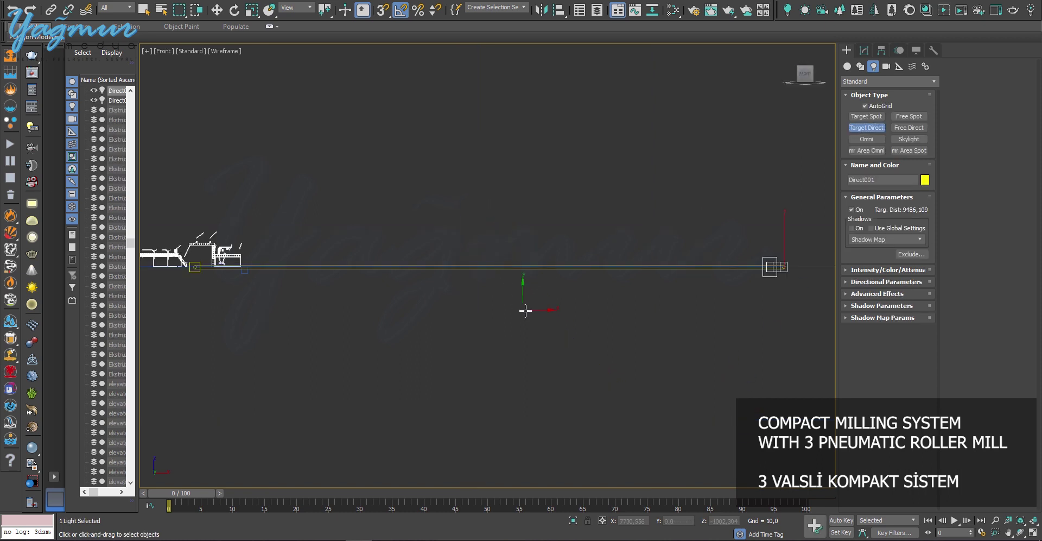
pyautogui.press('w')
pyautogui.scroll(-2, 628, 334)
pyautogui.moveTo(679, 304); pyautogui.dragTo(671, 58)
# Step: Set the light's multiplier to 0.3 and its hotspot/beam to 25000
pyautogui.click(864, 51)
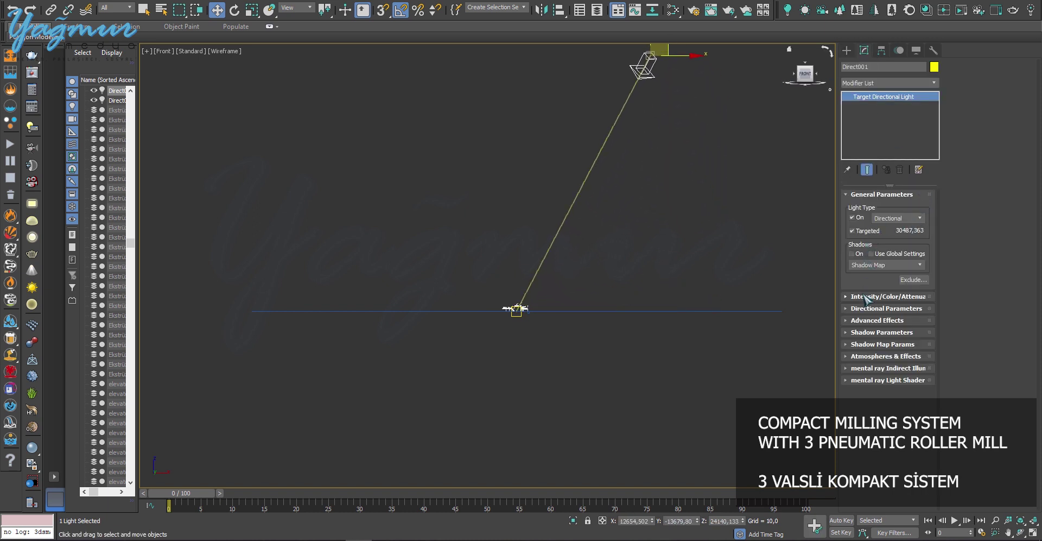
pyautogui.click(866, 296)
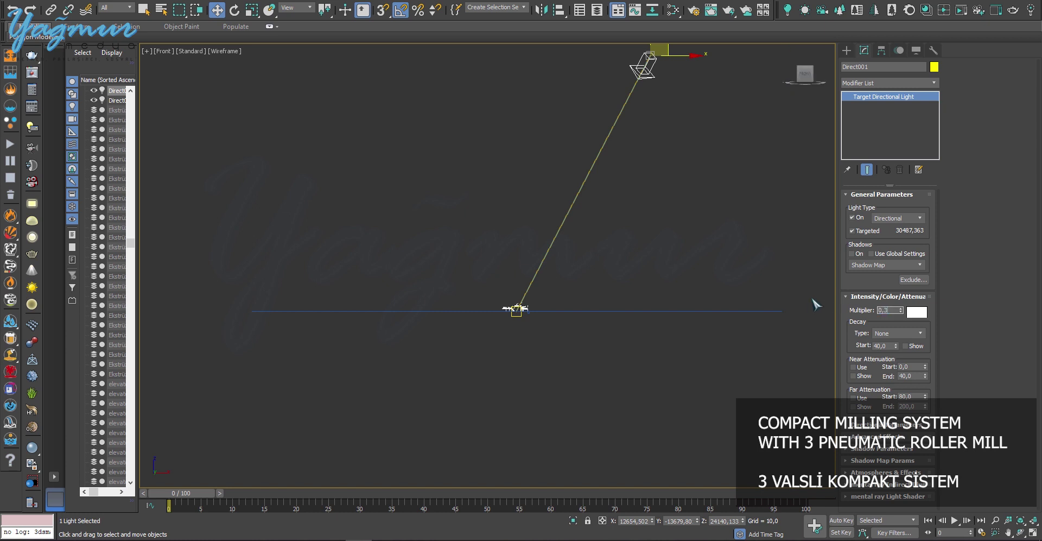
pyautogui.moveTo(593, 361); pyautogui.dragTo(591, 343, button='middle')
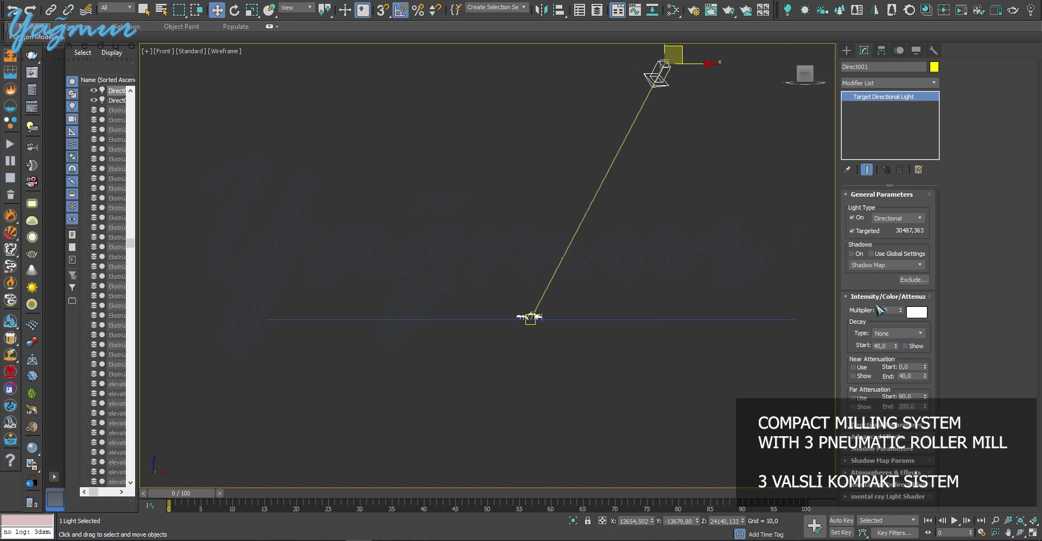
pyautogui.click(882, 425)
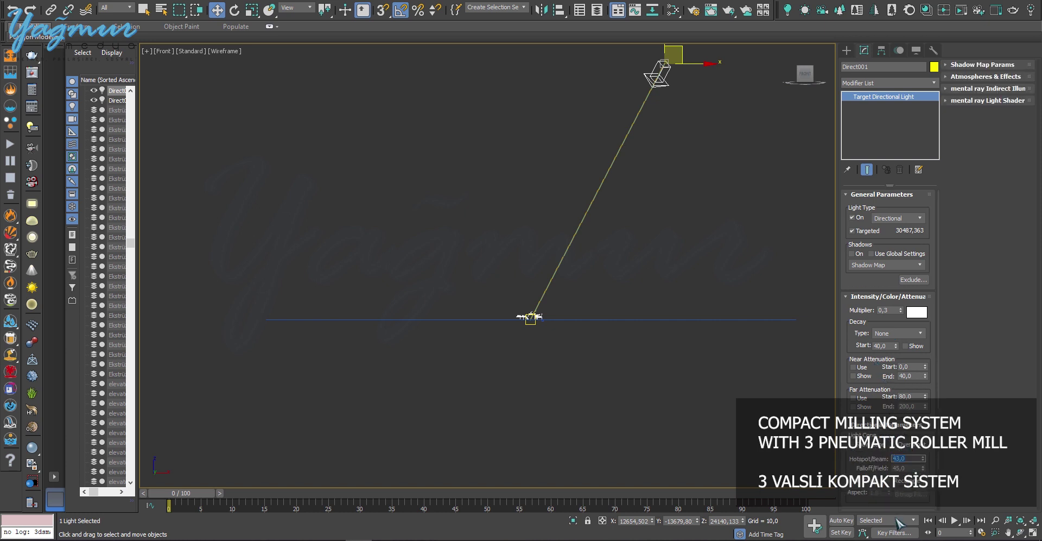
pyautogui.press('Return')
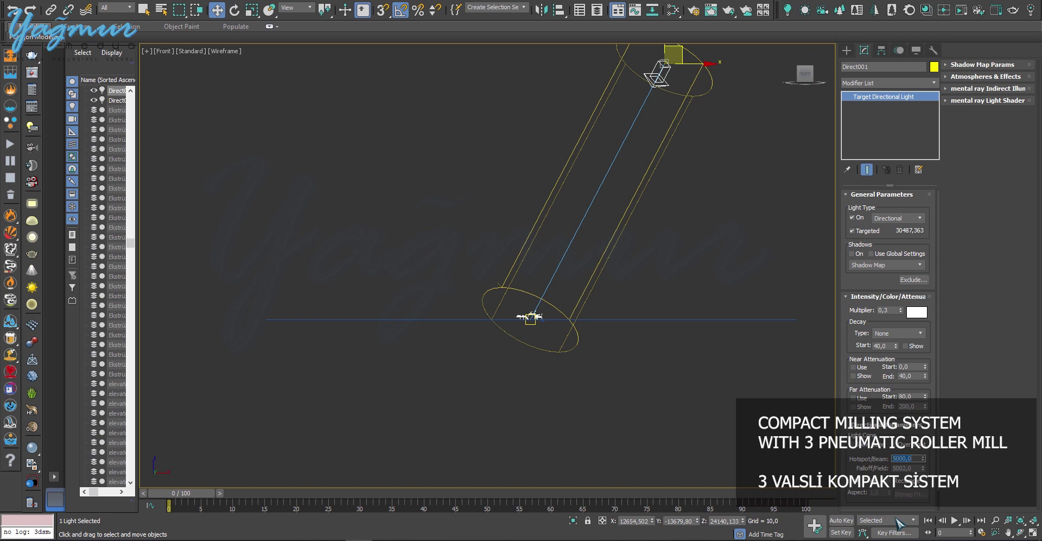
pyautogui.write('15000')
pyautogui.press('Return')
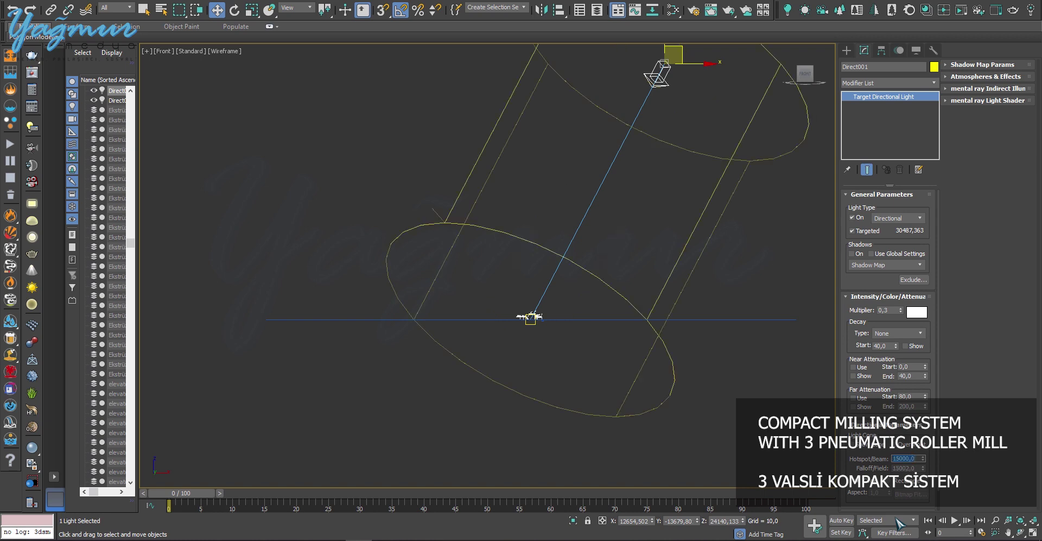
pyautogui.write('25000')
pyautogui.press('Return')
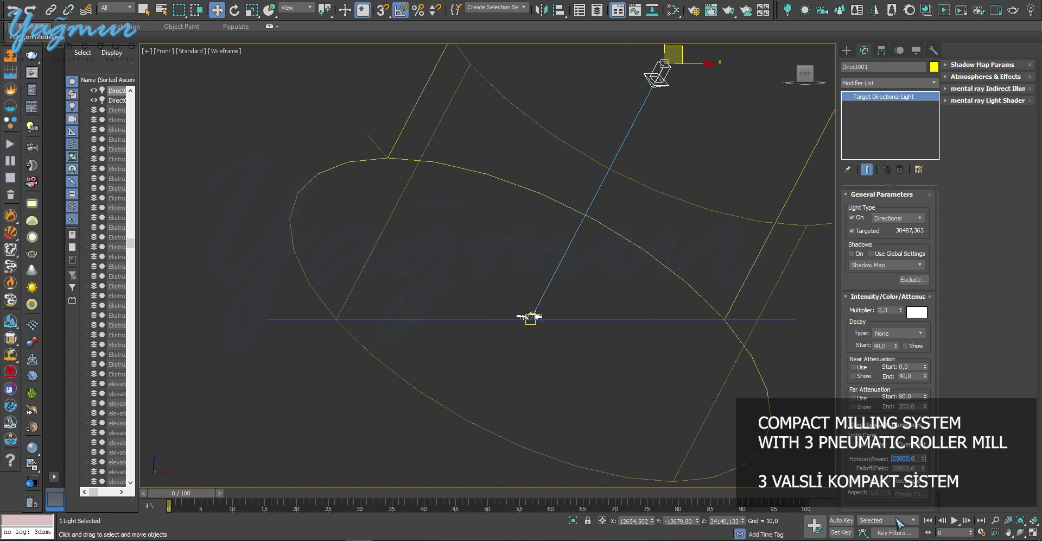
pyautogui.scroll(10, 479, 382)
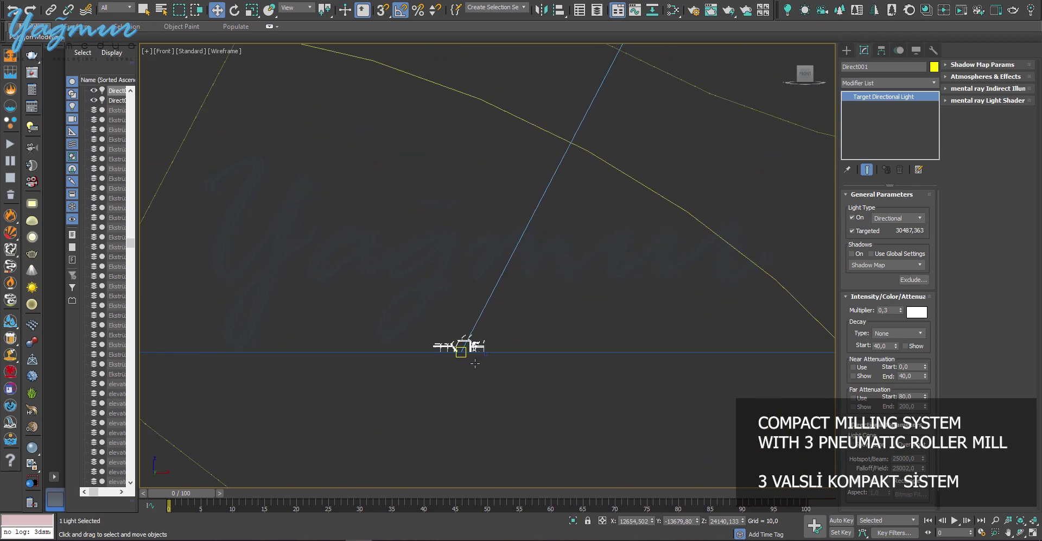
pyautogui.click(462, 318)
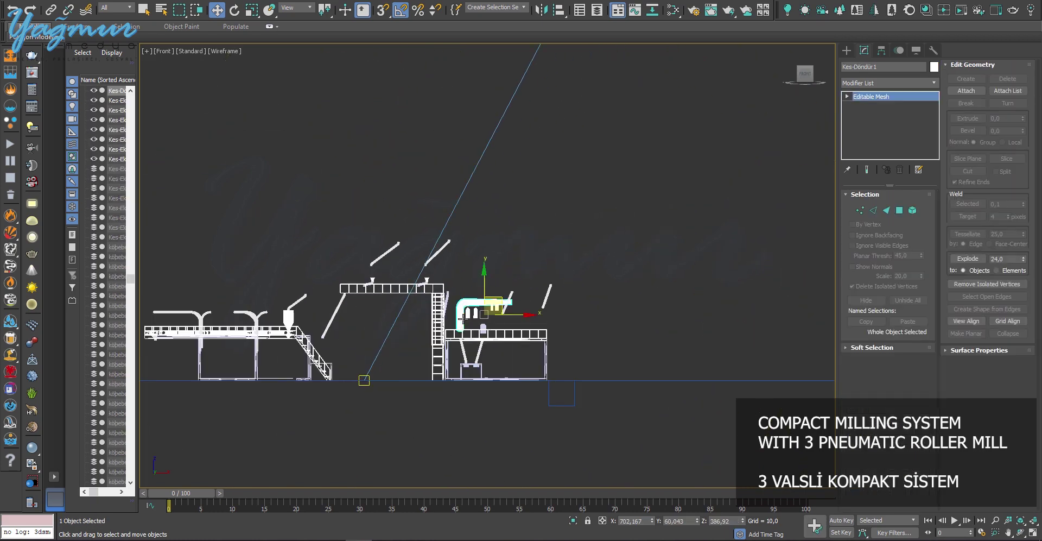
# Step: Frame the plant in Perspective view around the selected pipe and render it with Shift+Q
pyautogui.press('p')
pyautogui.press('z')
pyautogui.scroll(-10, 447, 274)
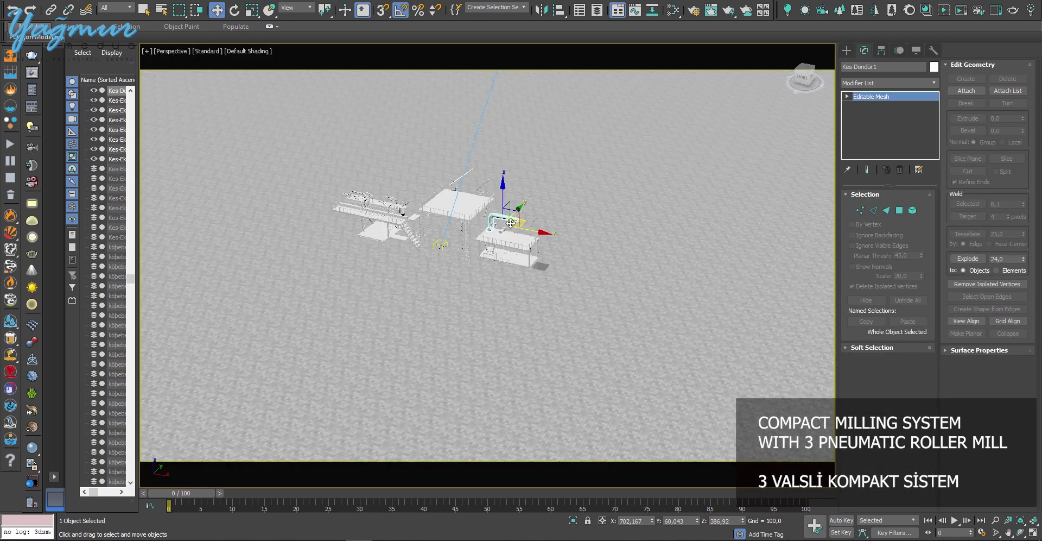
pyautogui.scroll(3, 465, 221)
pyautogui.moveTo(465, 221); pyautogui.dragTo(518, 232, button='middle')
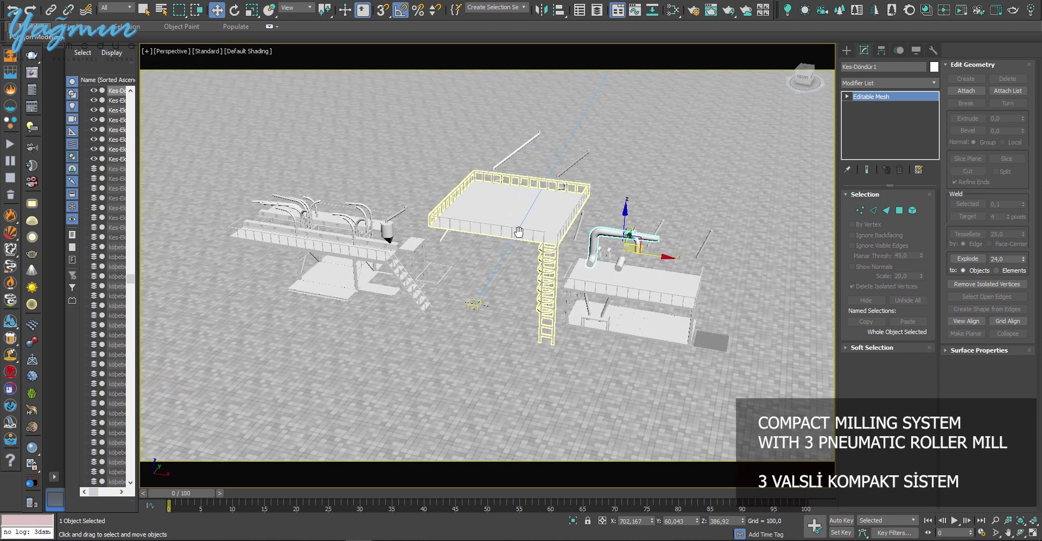
pyautogui.scroll(2, 489, 219)
pyautogui.scroll(-2, 489, 220)
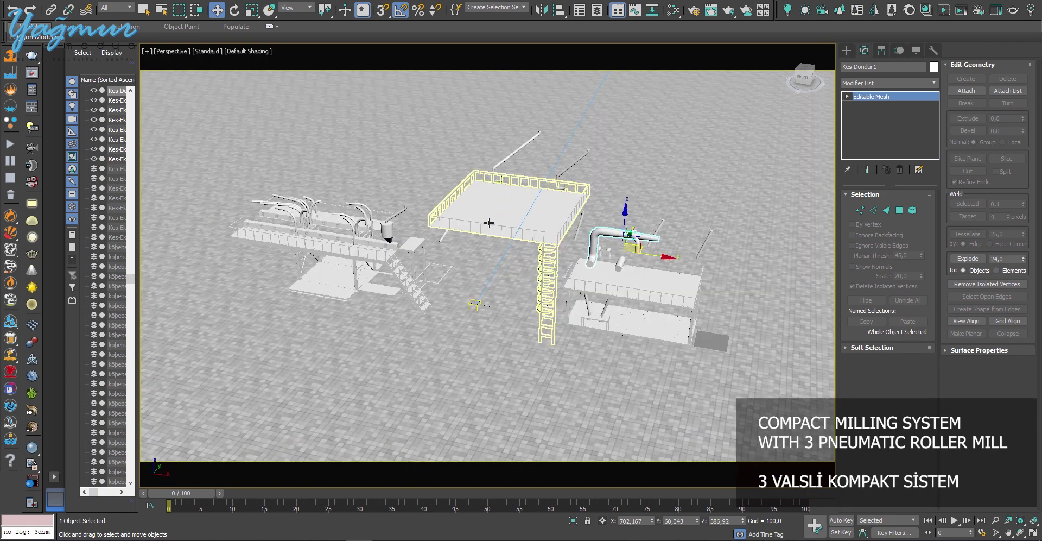
pyautogui.click(997, 521)
pyautogui.scroll(2, 478, 228)
pyautogui.scroll(-1, 478, 228)
pyautogui.keyDown('alt'); pyautogui.moveTo(510, 251); pyautogui.dragTo(618, 210, button='middle'); pyautogui.keyUp('alt')
pyautogui.press('w')
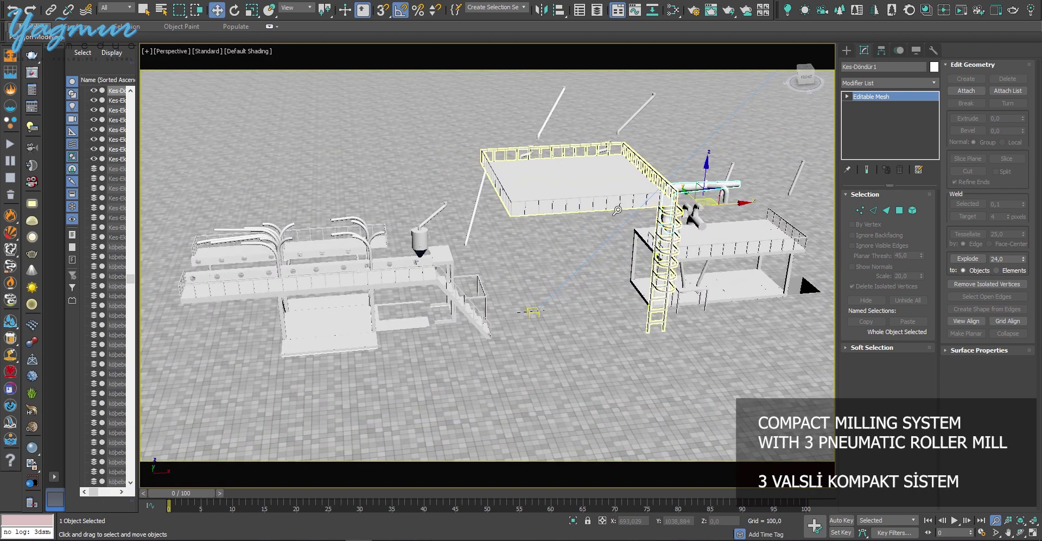
pyautogui.hotkey('shift', 'q')
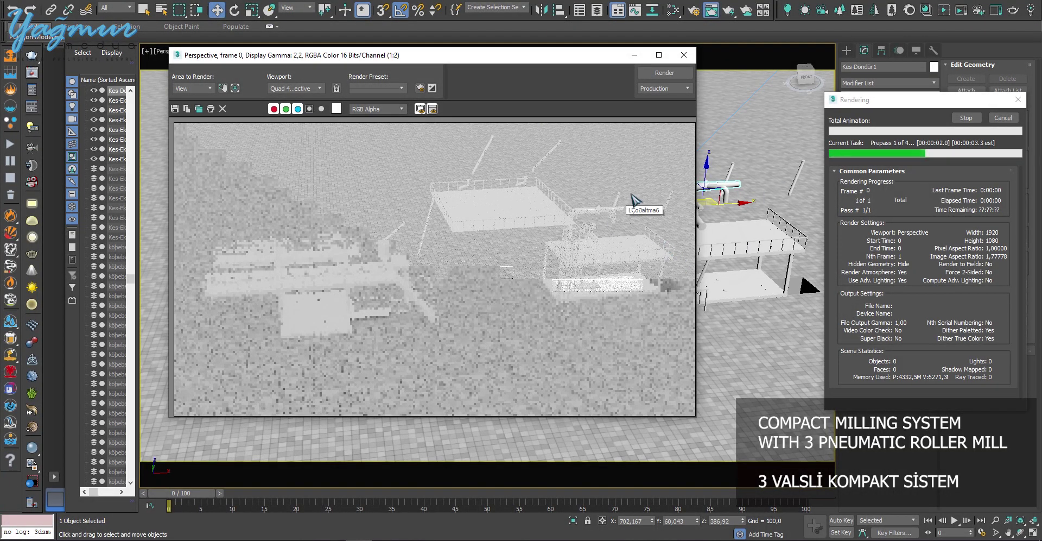
# Step: Zoom and pan the partial render in the frame buffer, then cancel rendering
pyautogui.moveTo(541, 59); pyautogui.dragTo(612, 64)
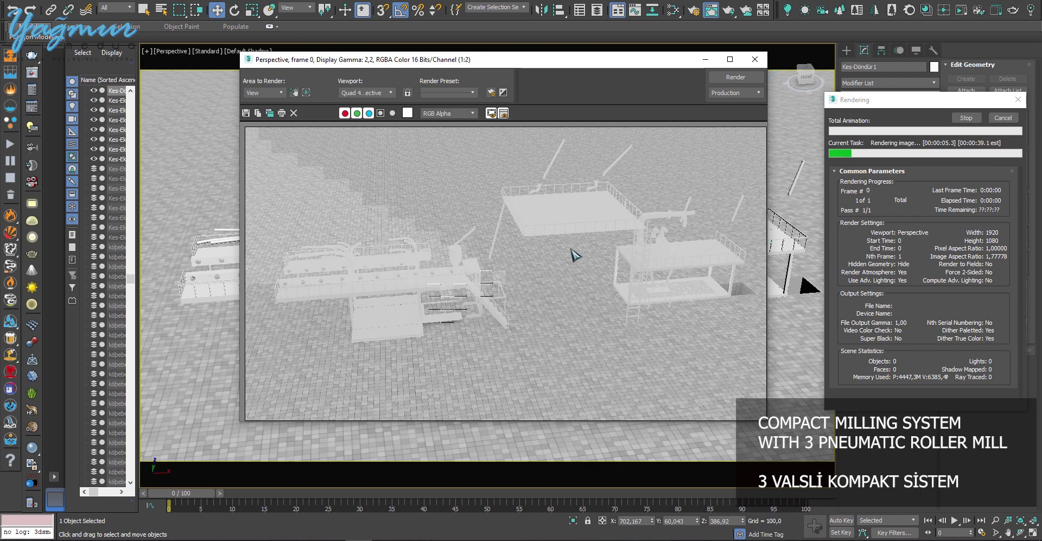
pyautogui.scroll(1, 367, 286)
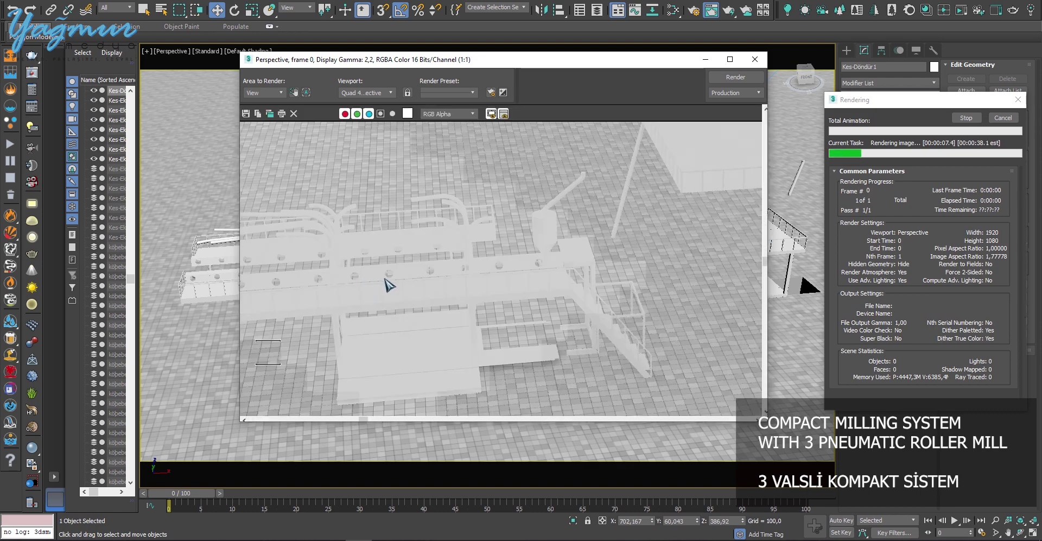
pyautogui.moveTo(476, 276); pyautogui.dragTo(543, 273, button='middle')
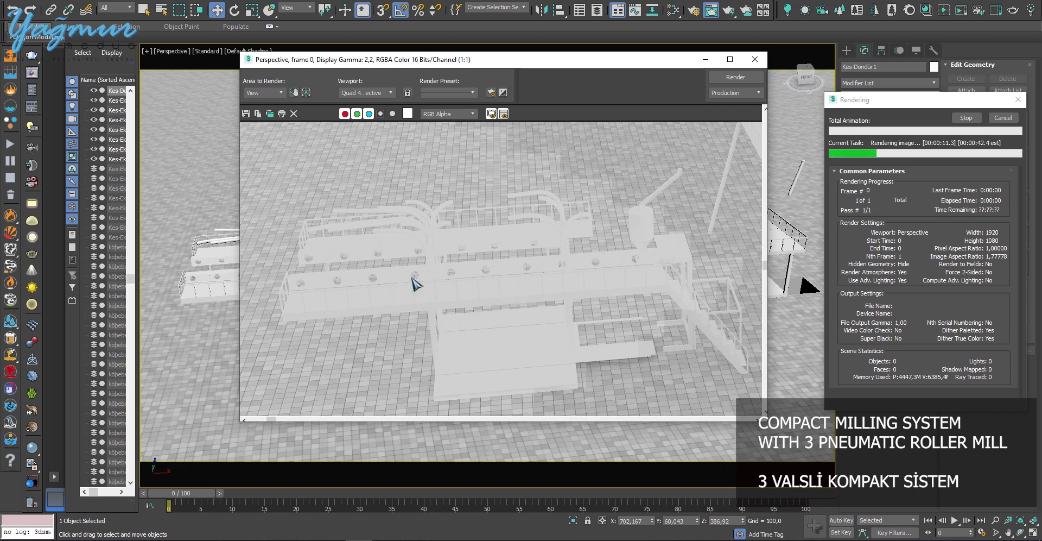
pyautogui.scroll(1, 460, 286)
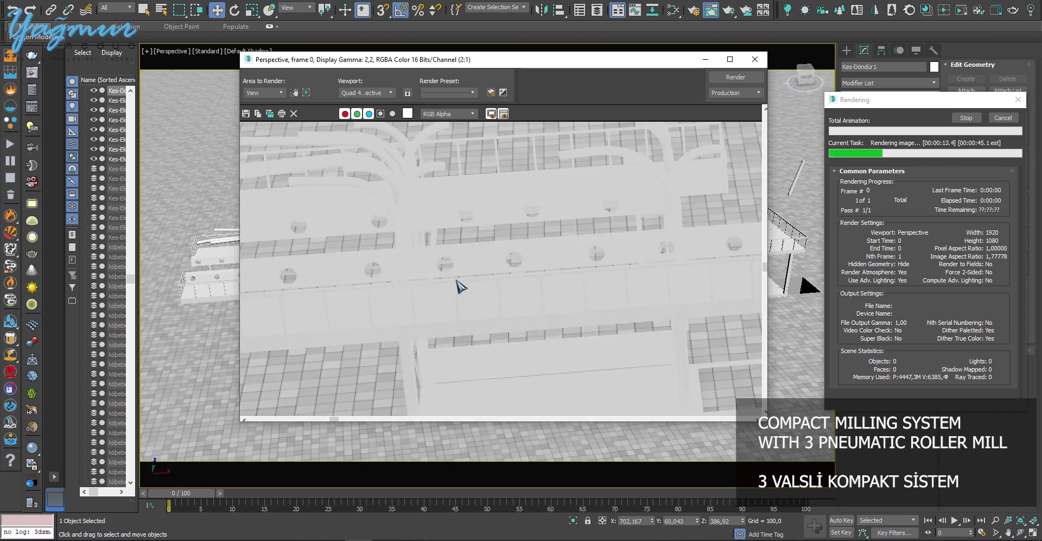
pyautogui.scroll(-1, 460, 286)
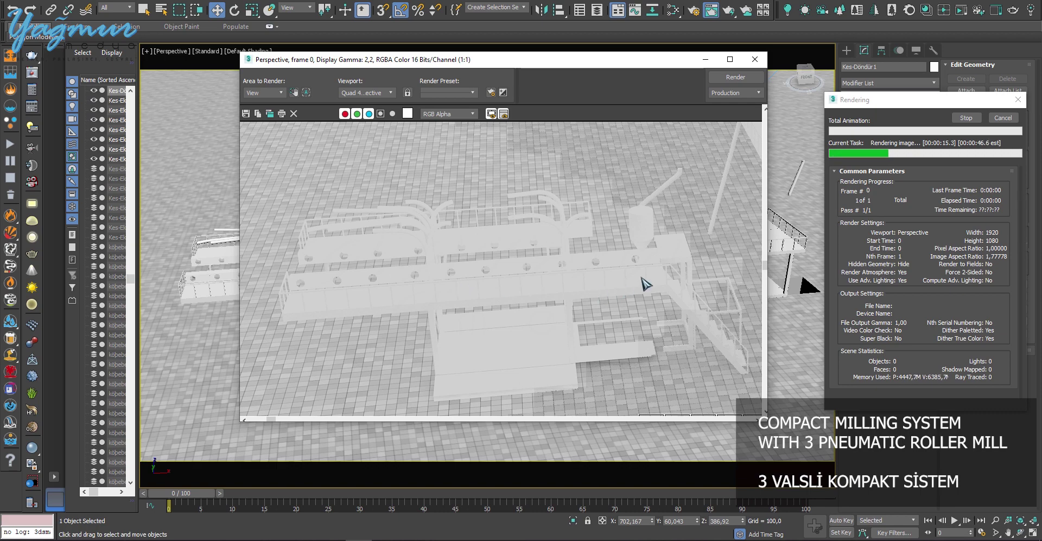
pyautogui.scroll(-1, 646, 283)
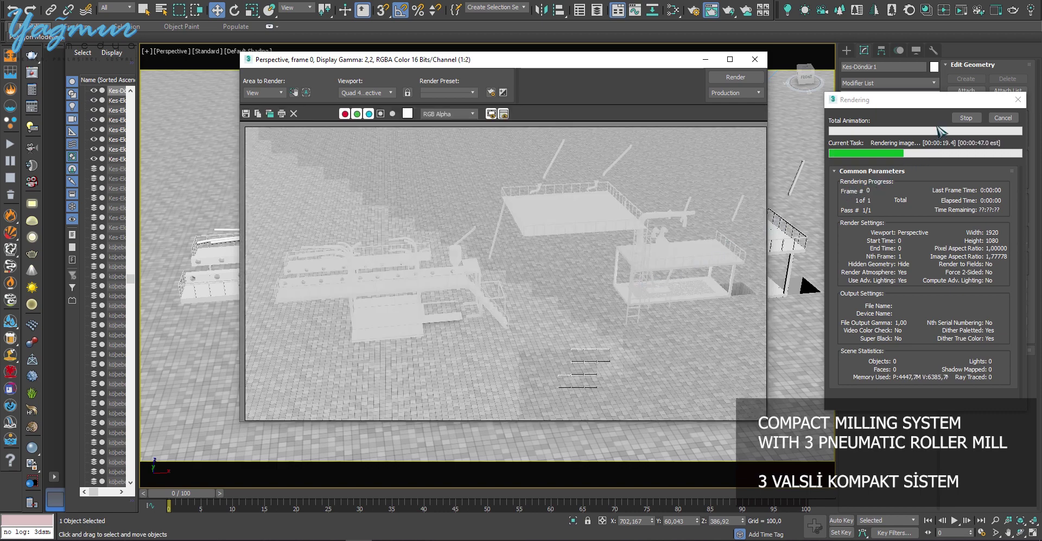
pyautogui.click(1003, 118)
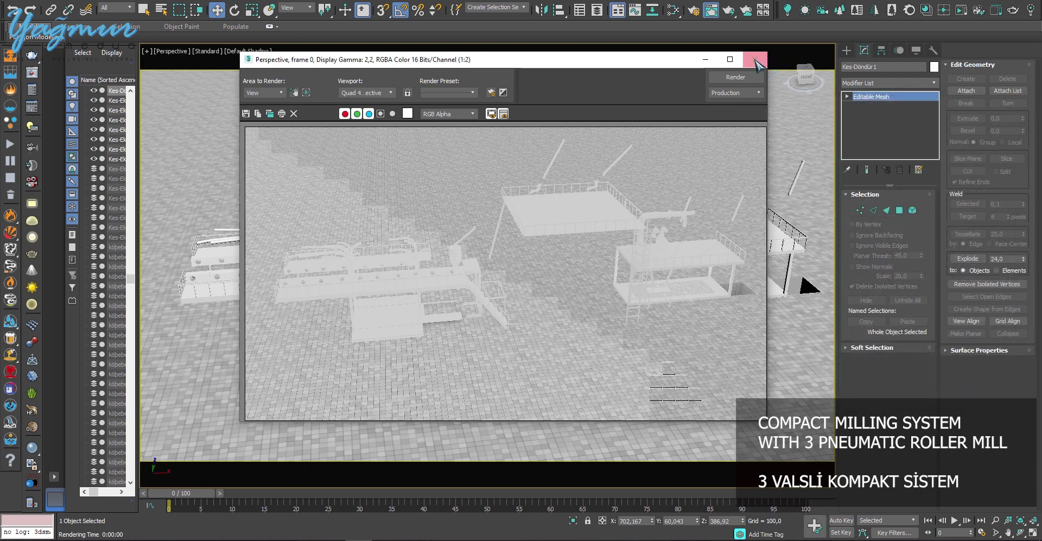
# Step: Close the rendered frame and keep Catmull-Rom as the V-Ray image filter in Render Setup
pyautogui.click(756, 60)
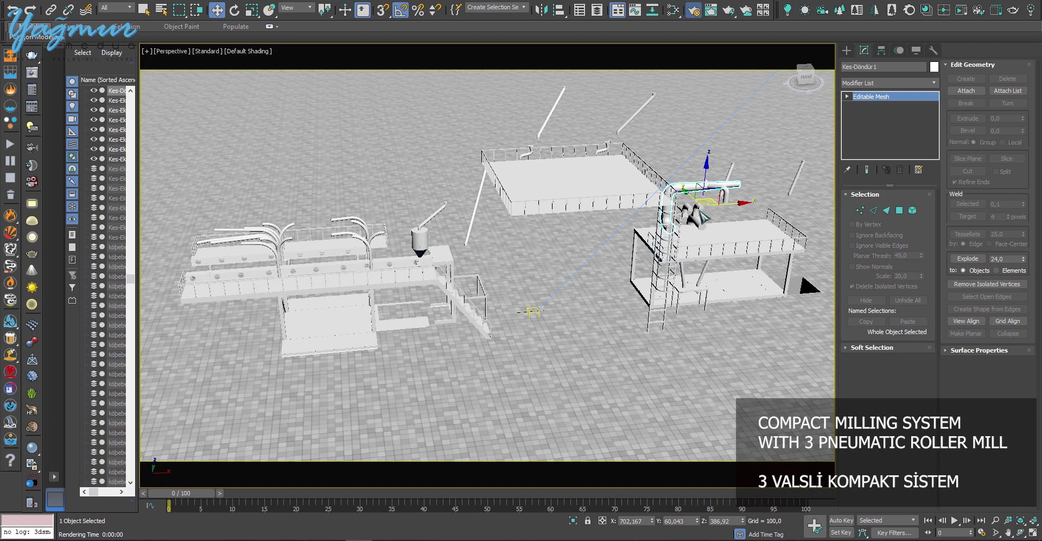
pyautogui.press('F10')
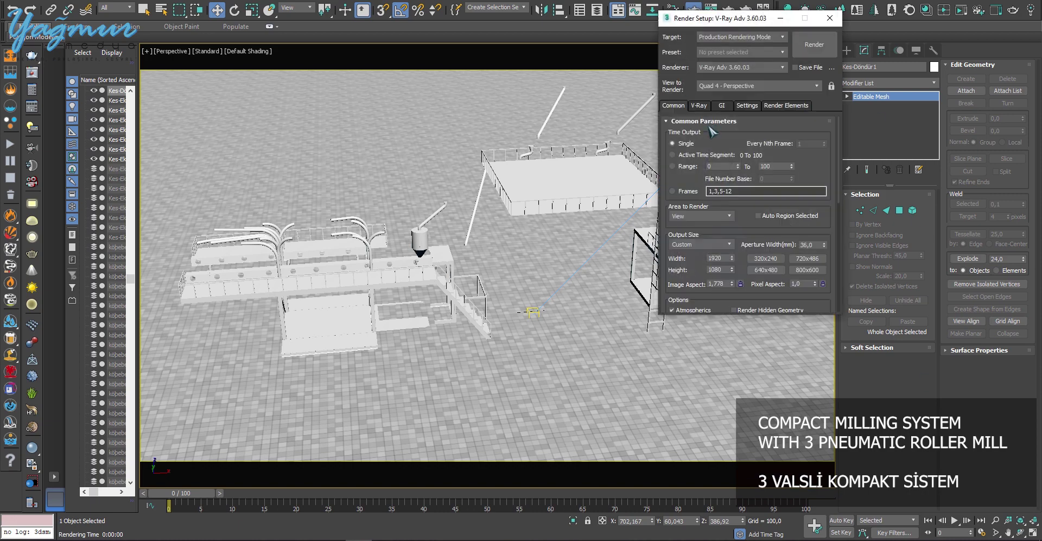
pyautogui.click(704, 106)
pyautogui.click(694, 145)
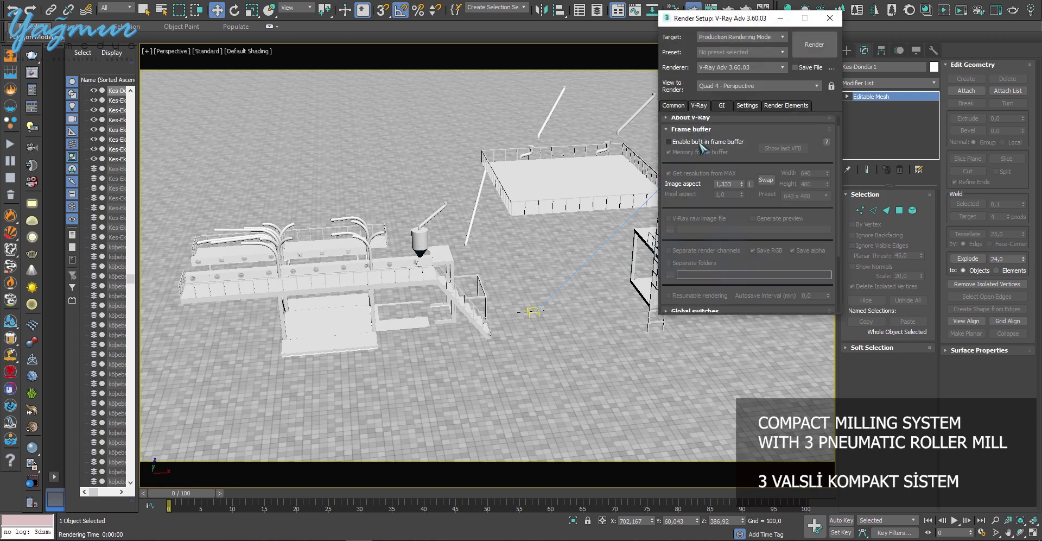
pyautogui.click(703, 130)
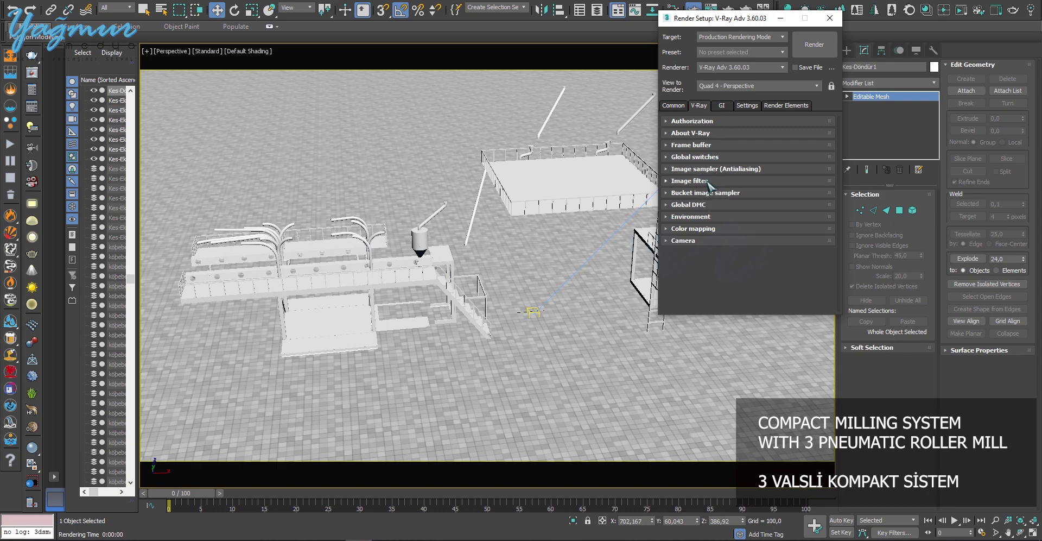
pyautogui.click(708, 183)
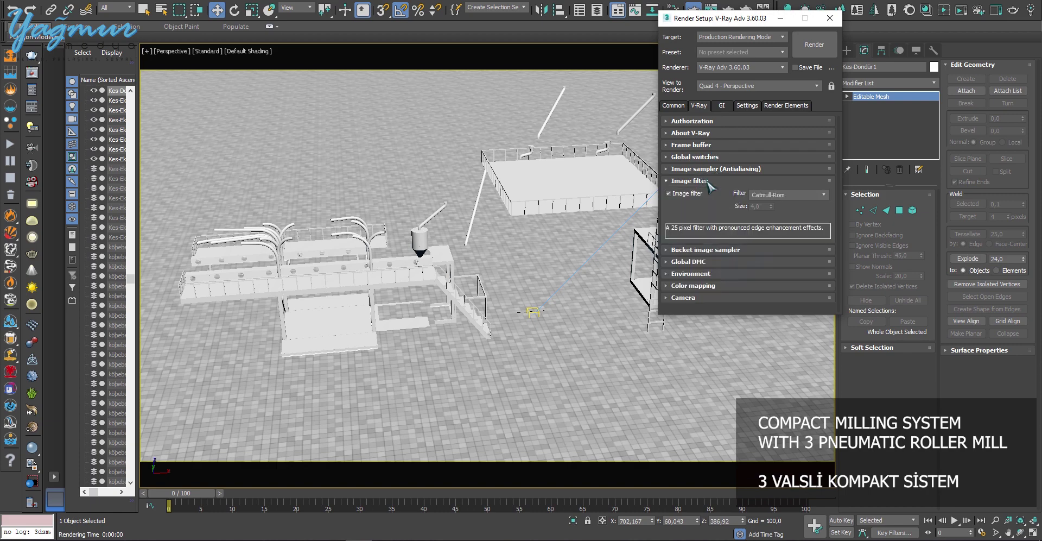
pyautogui.click(773, 196)
pyautogui.click(777, 194)
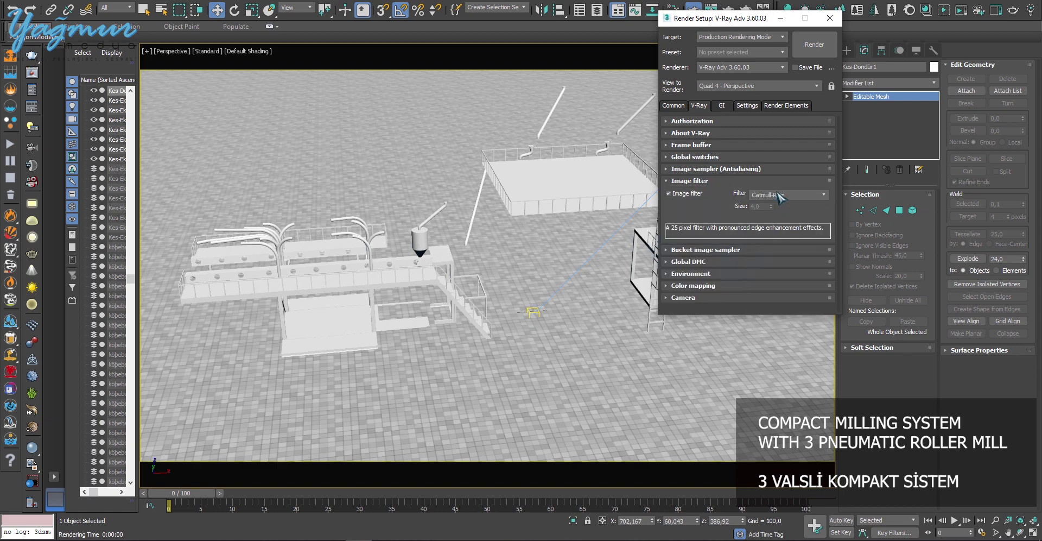
# Step: Review the image sampler, bucket and Global DMC settings, keeping the GI environment colour white
pyautogui.click(703, 168)
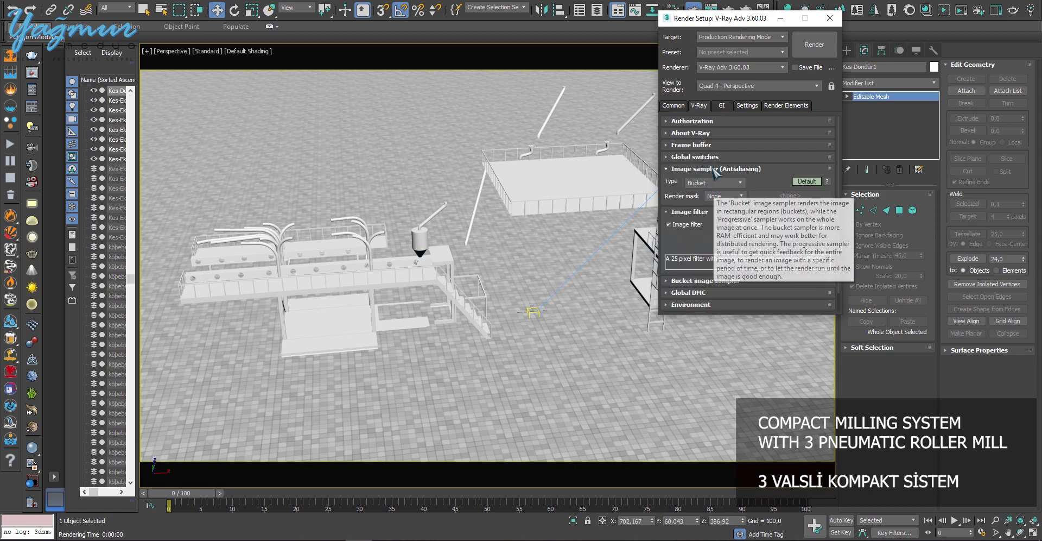
pyautogui.click(712, 169)
pyautogui.click(715, 182)
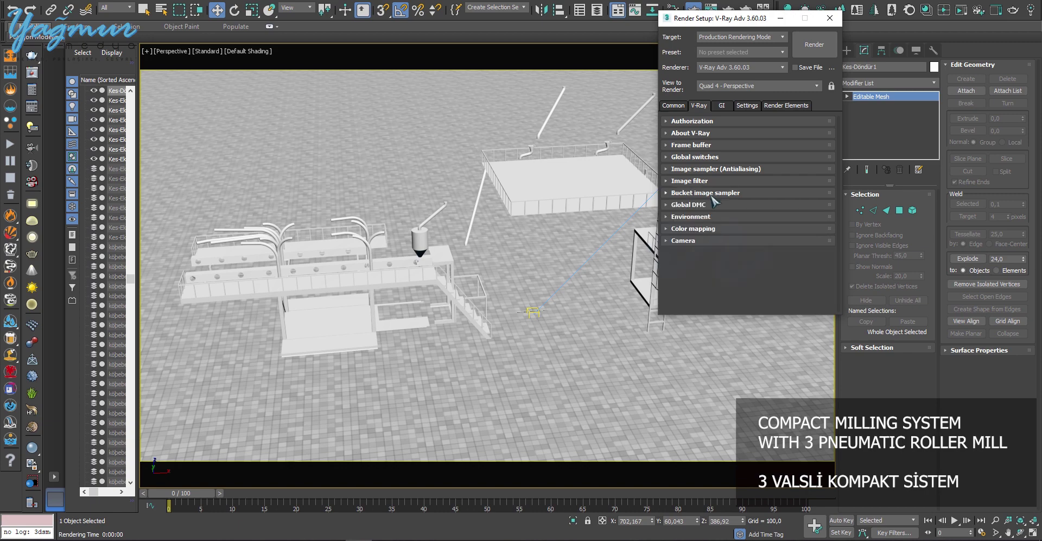
pyautogui.click(711, 194)
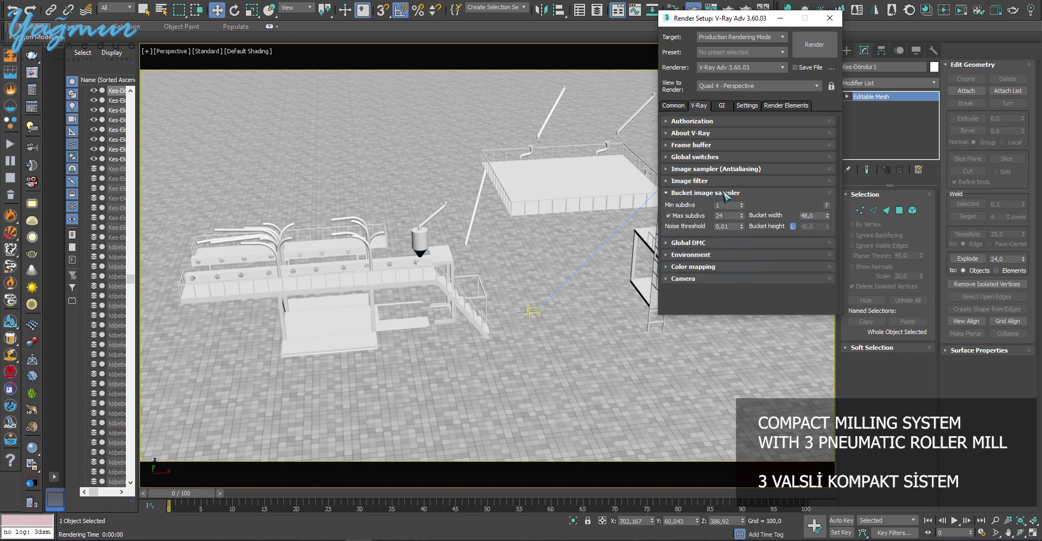
pyautogui.click(724, 193)
pyautogui.click(713, 206)
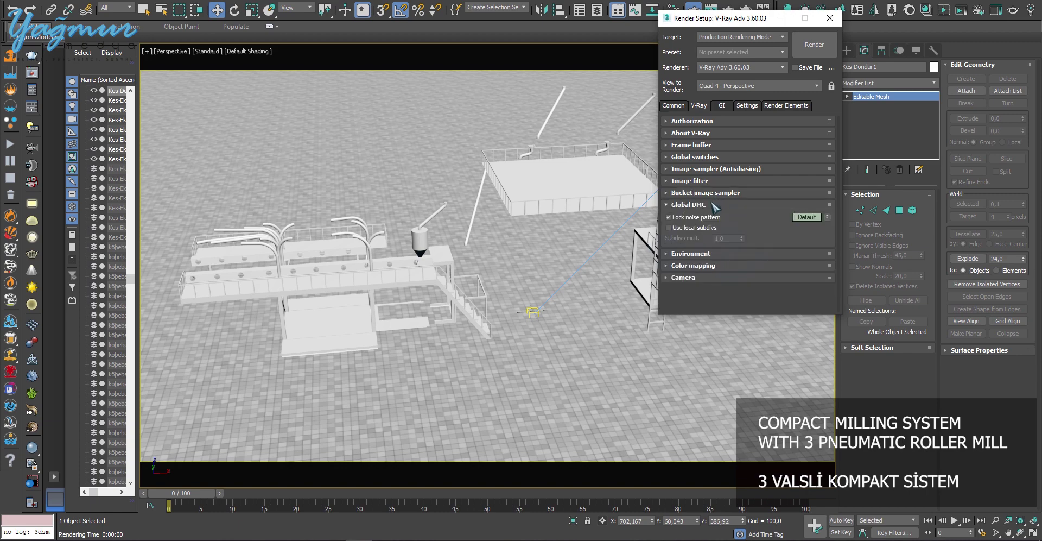
pyautogui.click(715, 206)
pyautogui.click(710, 216)
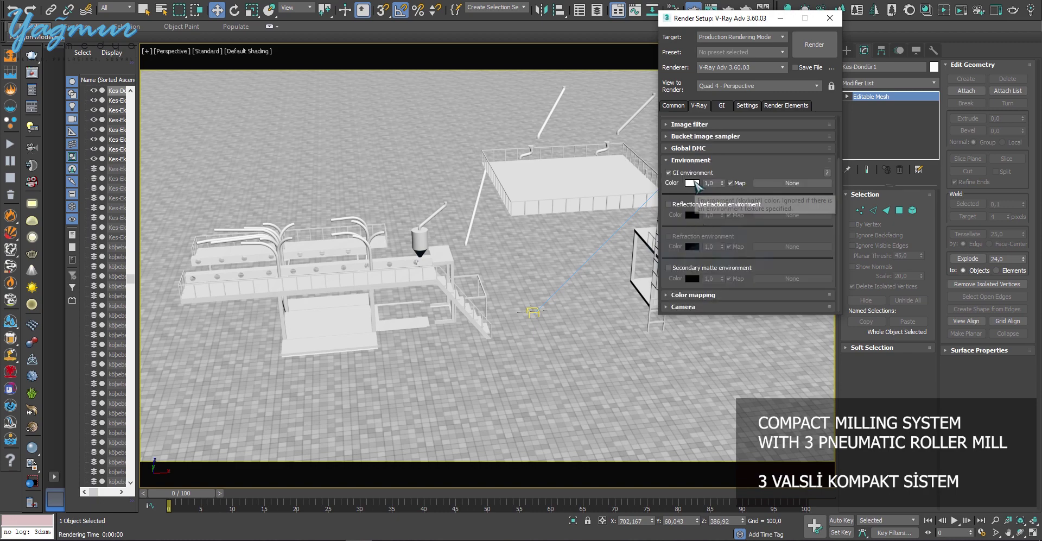
pyautogui.click(692, 184)
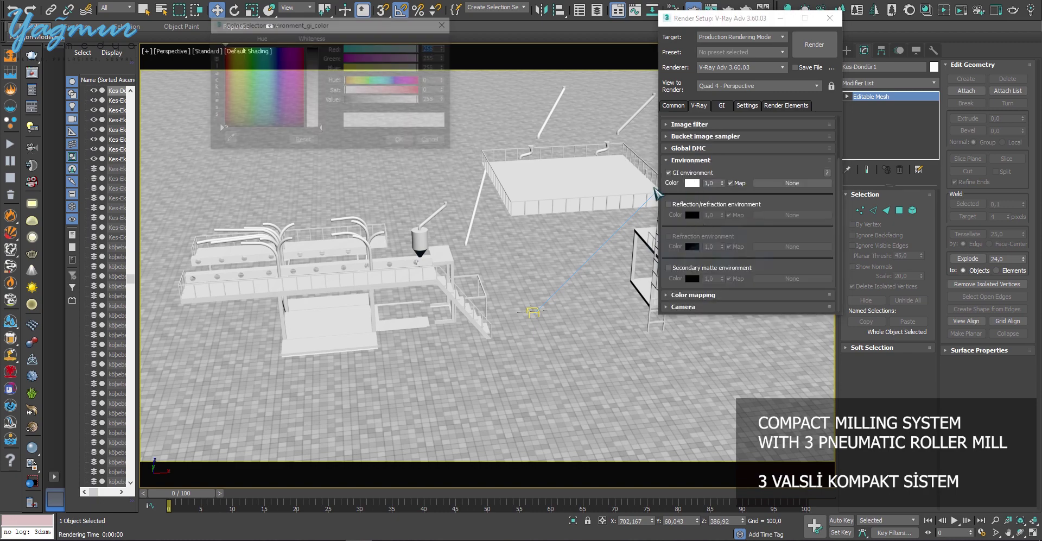
pyautogui.click(402, 143)
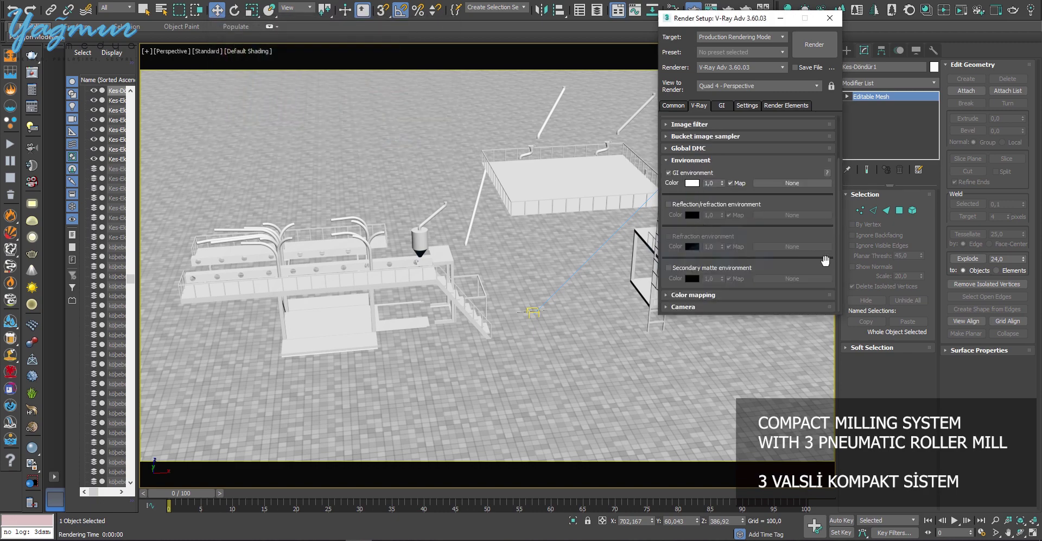
pyautogui.click(694, 161)
# Step: Set the V-Ray colour mapping type to Linear multiply and collapse all sections
pyautogui.click(700, 231)
pyautogui.click(716, 243)
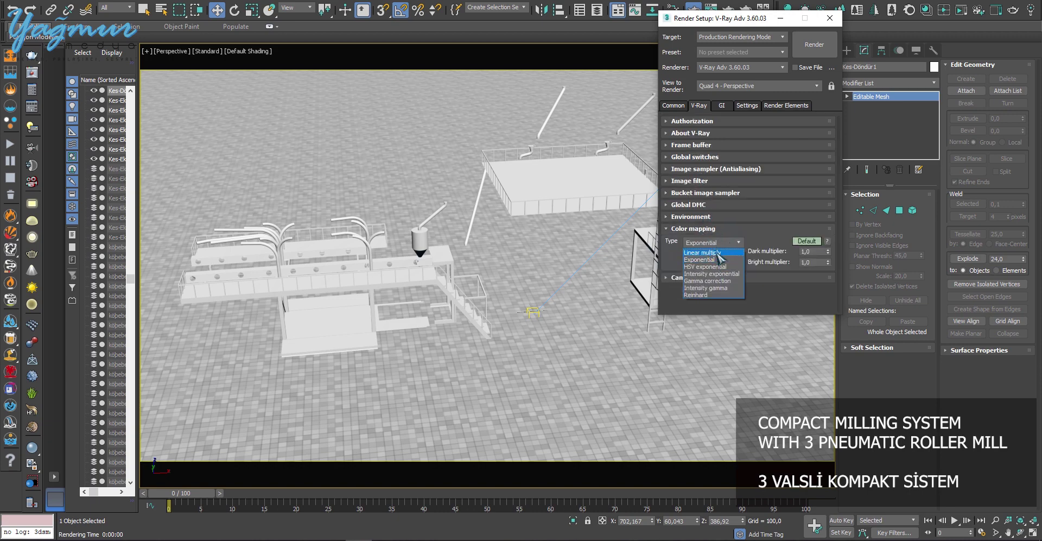
pyautogui.click(705, 252)
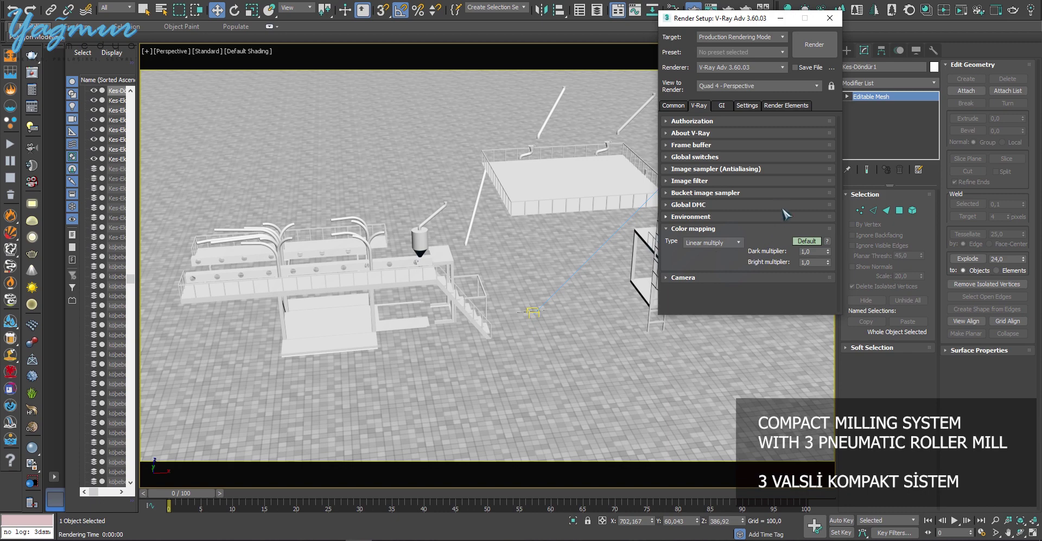
pyautogui.click(696, 276)
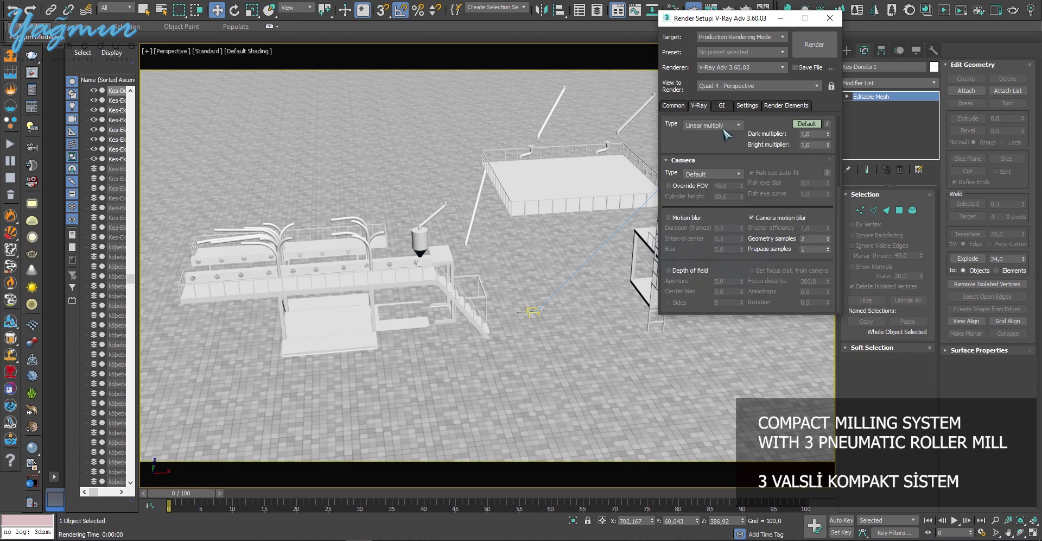
pyautogui.rightClick(723, 145)
pyautogui.click(759, 166)
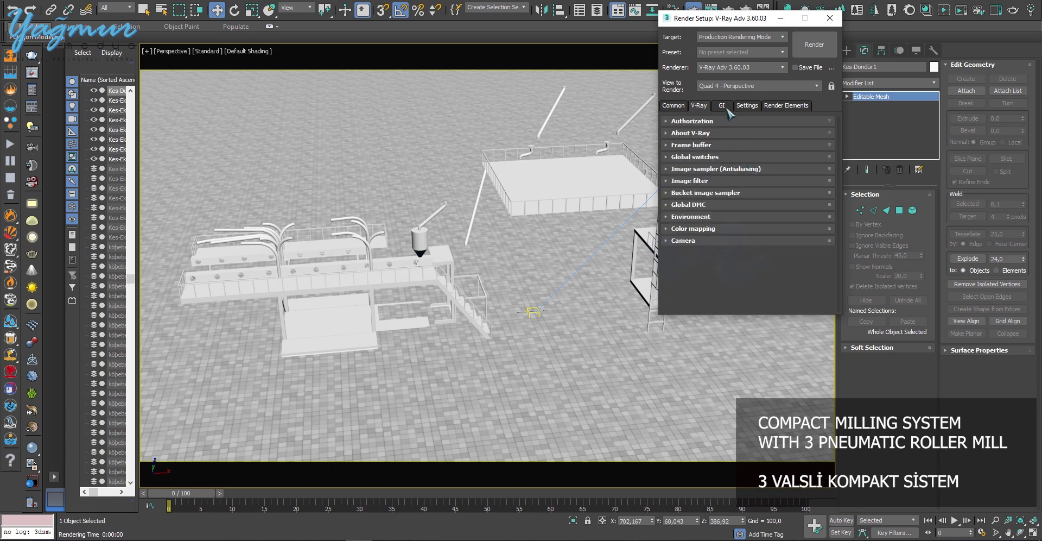
# Step: Keep Irradiance map as primary and Brute force as secondary GI engine, then close Render Setup
pyautogui.click(727, 109)
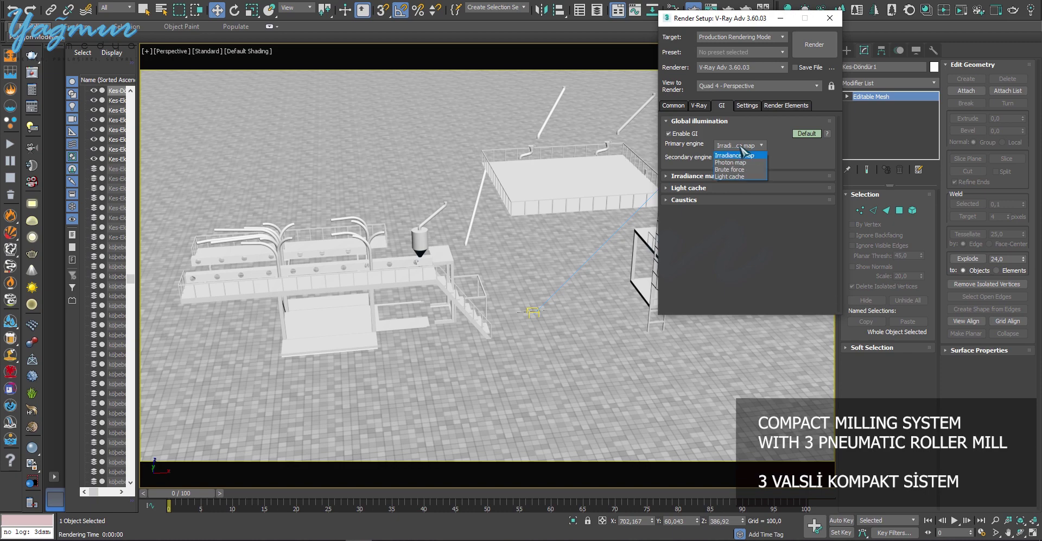
pyautogui.click(742, 151)
pyautogui.click(741, 160)
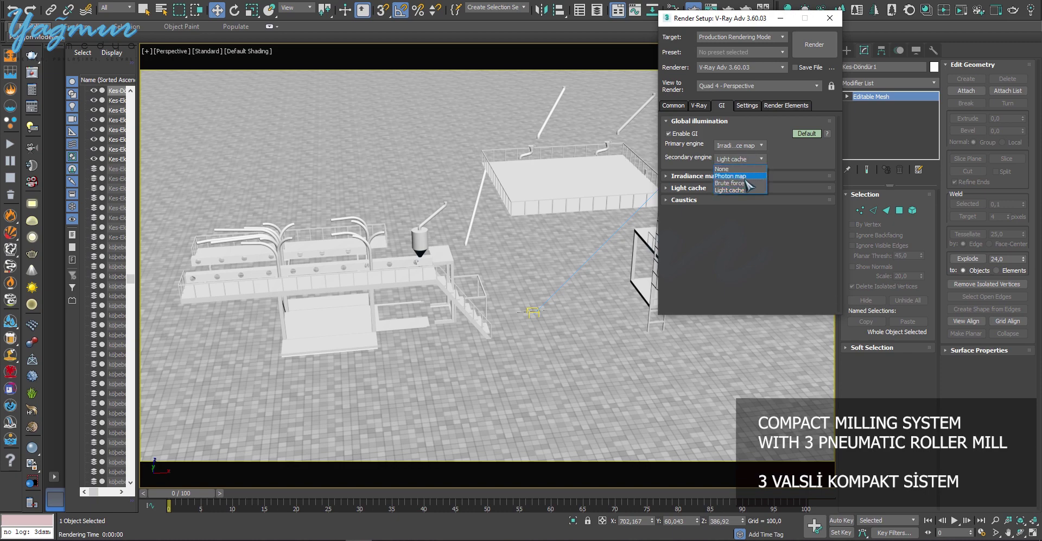
pyautogui.click(733, 183)
pyautogui.click(721, 176)
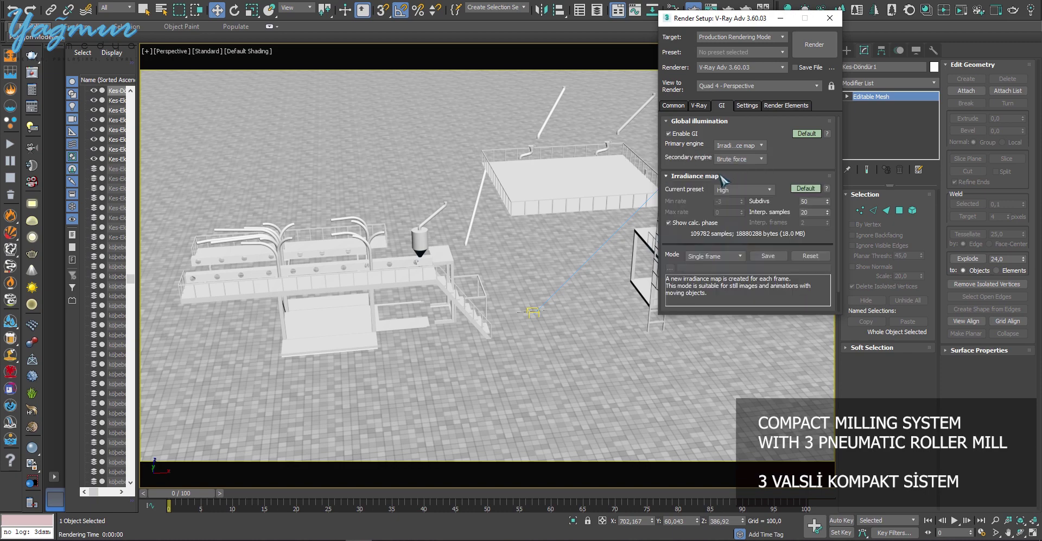
pyautogui.click(722, 176)
pyautogui.click(722, 187)
pyautogui.click(723, 189)
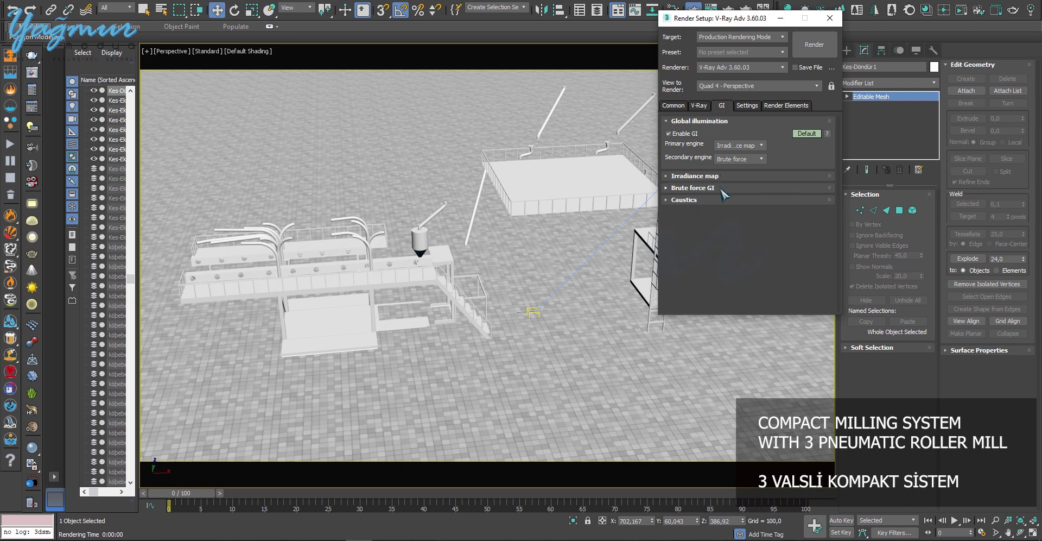
pyautogui.click(830, 18)
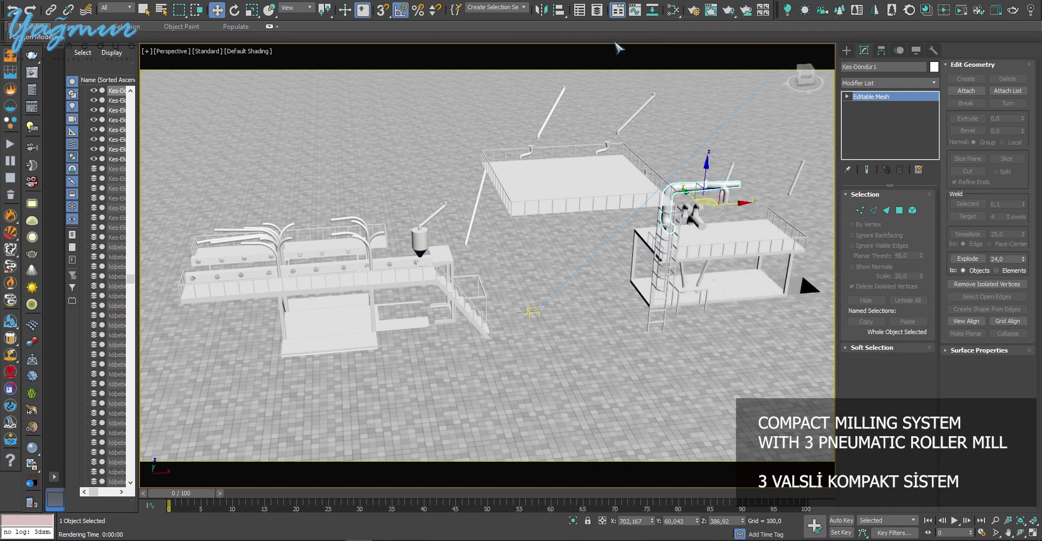
# Step: Make the ASPIRATOR layer visible, select all its objects and isolate them
pyautogui.click(596, 9)
pyautogui.click(601, 146)
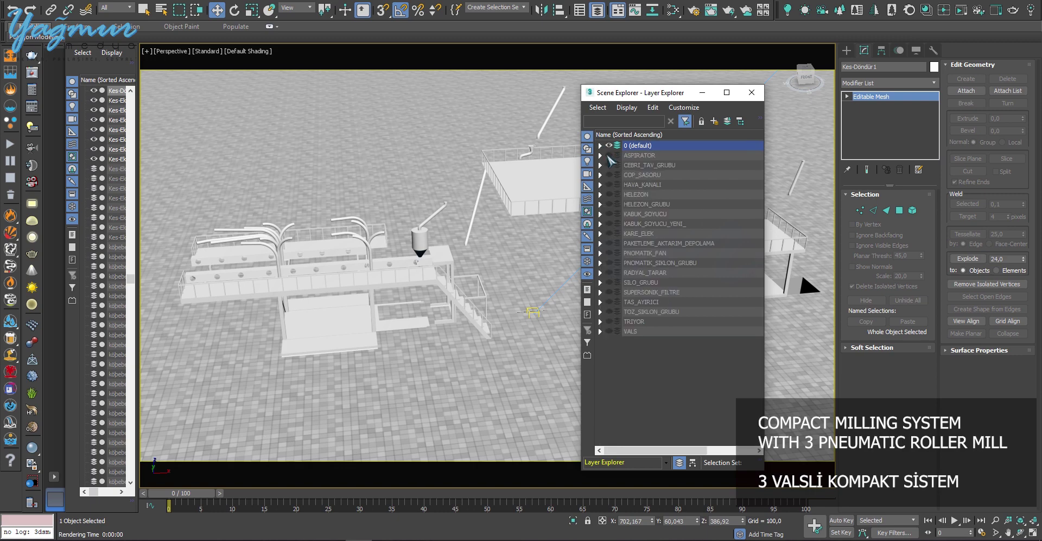
pyautogui.click(610, 156)
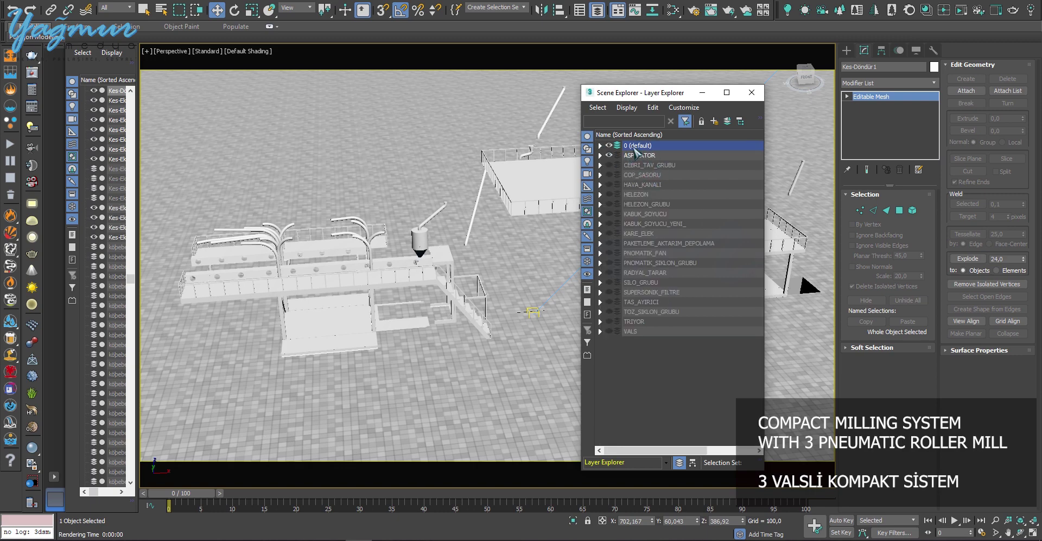
pyautogui.click(651, 156)
pyautogui.rightClick(651, 157)
pyautogui.click(685, 165)
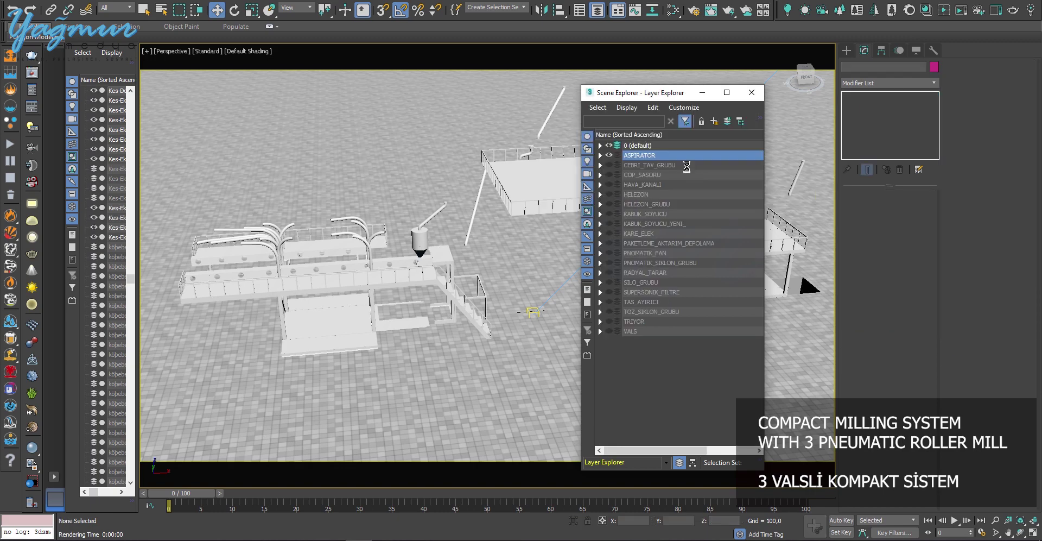
pyautogui.click(751, 93)
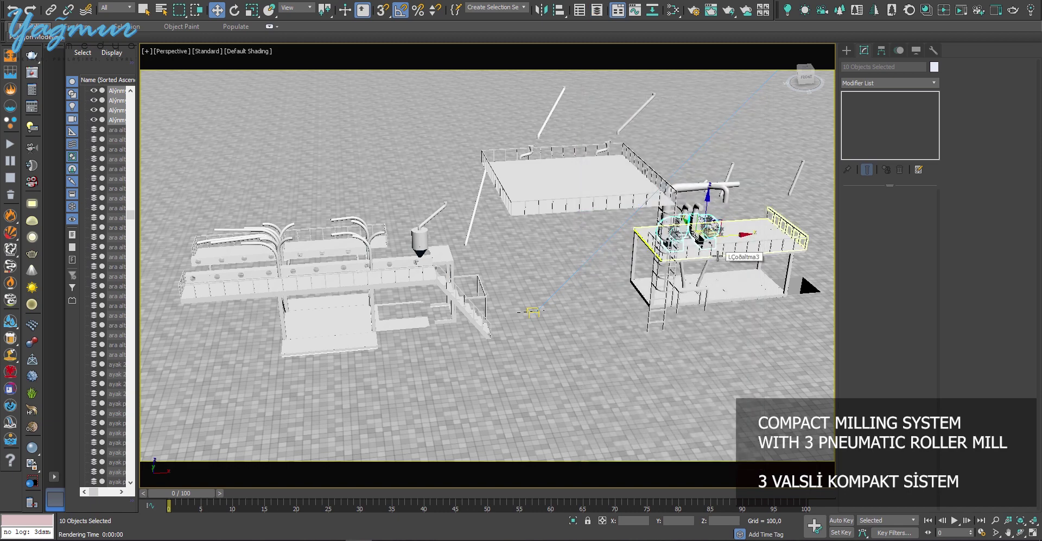
pyautogui.hotkey('alt', 'q')
# Step: Select the right and left blower housings together
pyautogui.keyDown('alt'); pyautogui.moveTo(484, 324); pyautogui.dragTo(420, 323, button='middle'); pyautogui.keyUp('alt')
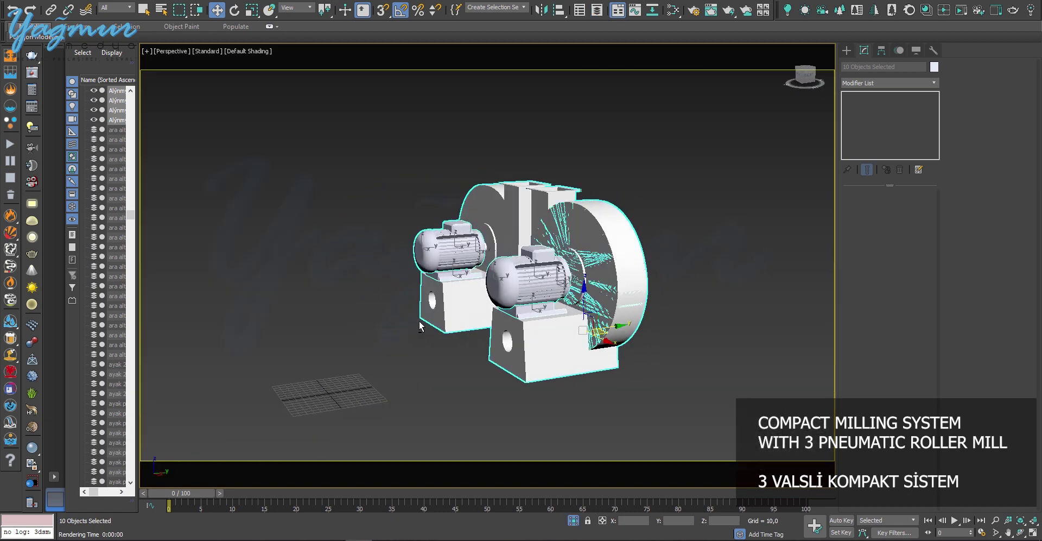
pyautogui.click(600, 403)
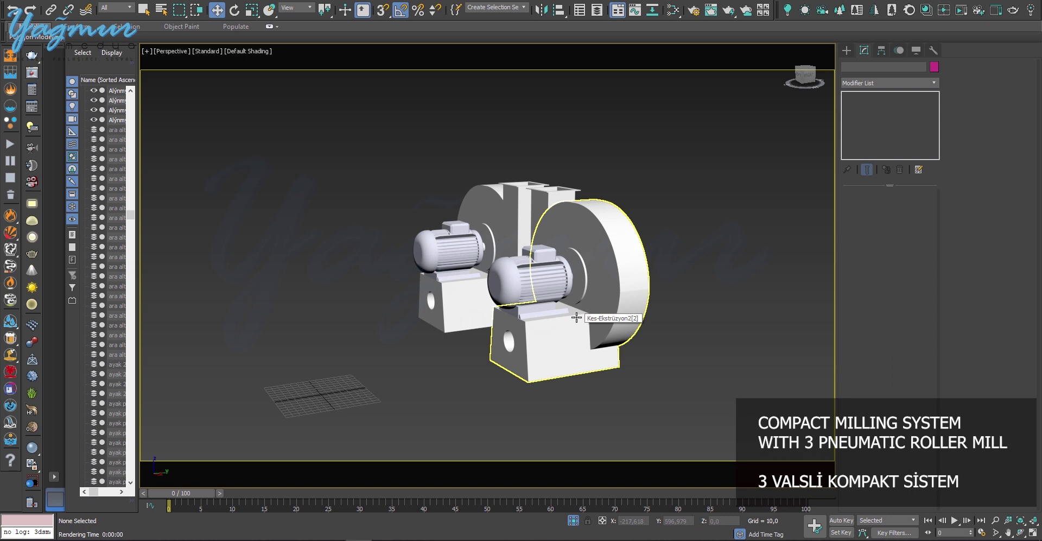
pyautogui.click(585, 298)
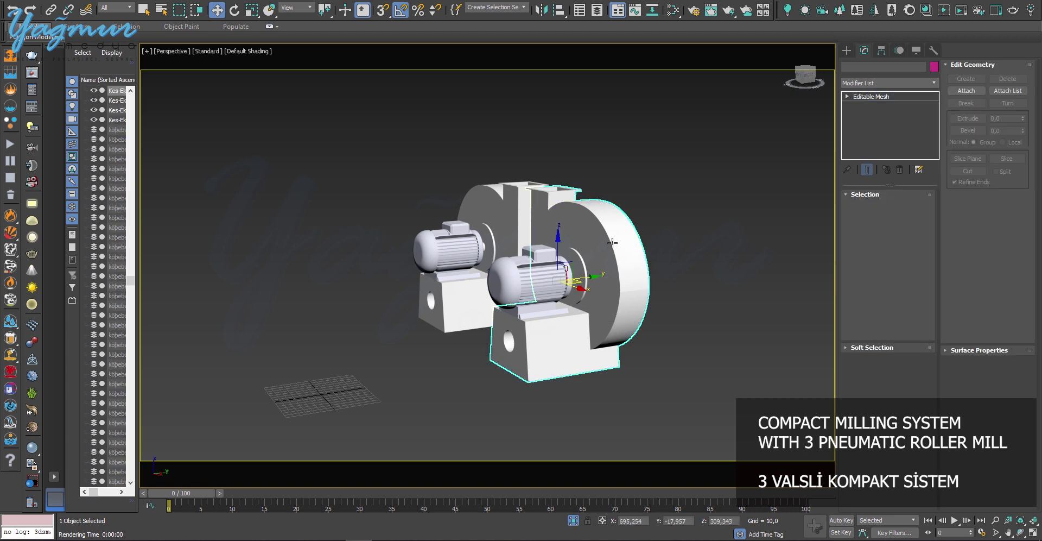
pyautogui.keyDown('alt'); pyautogui.moveTo(591, 296); pyautogui.dragTo(645, 296, button='middle'); pyautogui.keyUp('alt')
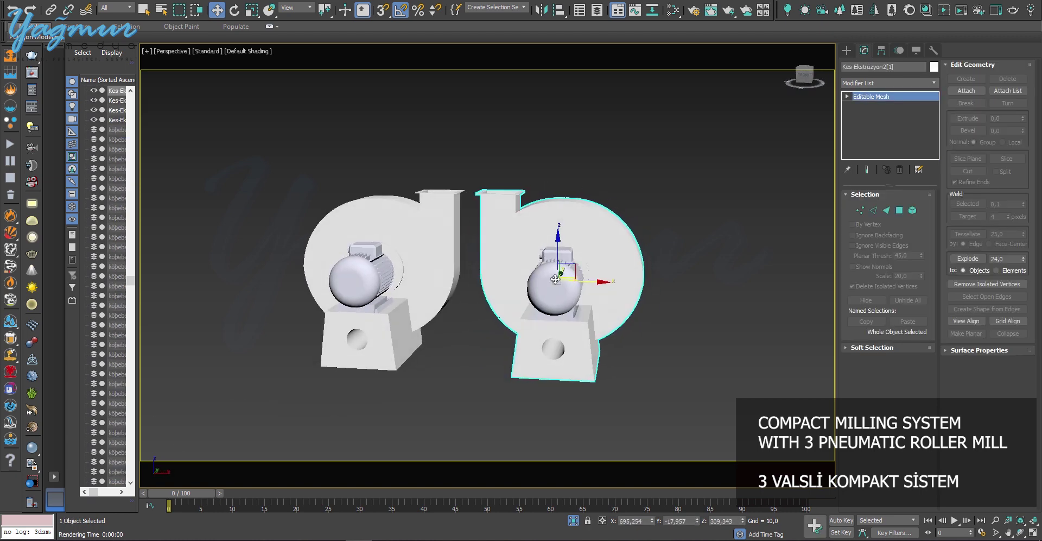
pyautogui.keyDown('ctrl'); pyautogui.click(437, 233); pyautogui.keyUp('ctrl')
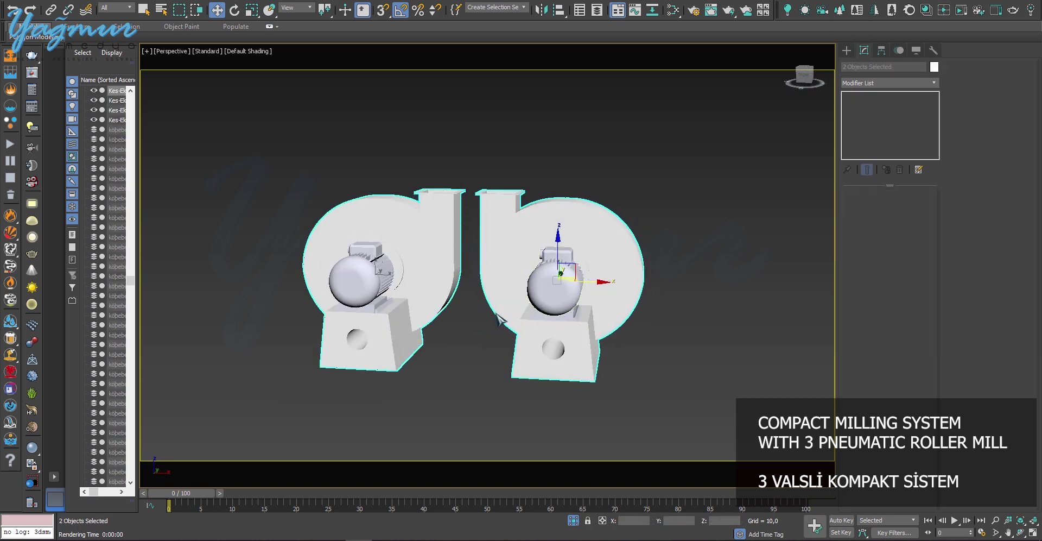
# Step: Assign the Heat Stained Metal material to both blower housings from the Slate editor
pyautogui.press('m')
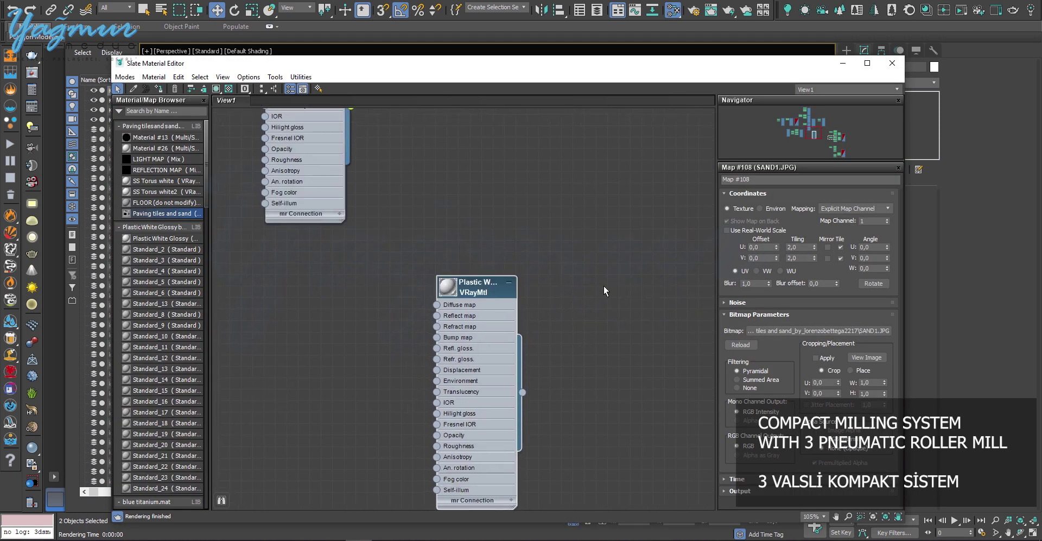
pyautogui.click(604, 285)
pyautogui.press('z')
pyautogui.moveTo(520, 275); pyautogui.dragTo(494, 263, button='middle')
pyautogui.scroll(3, 604, 321)
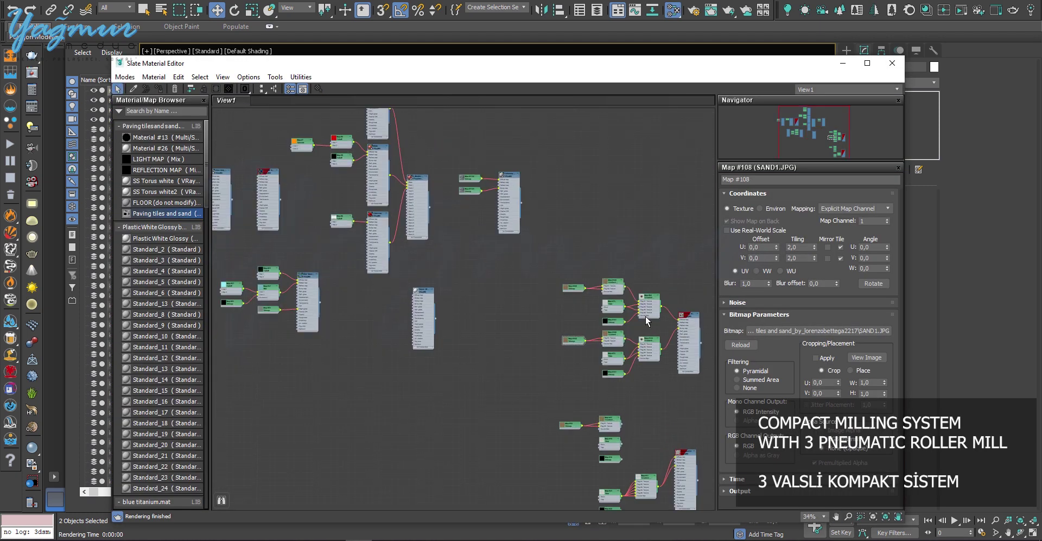
pyautogui.moveTo(309, 271); pyautogui.dragTo(498, 368, button='middle')
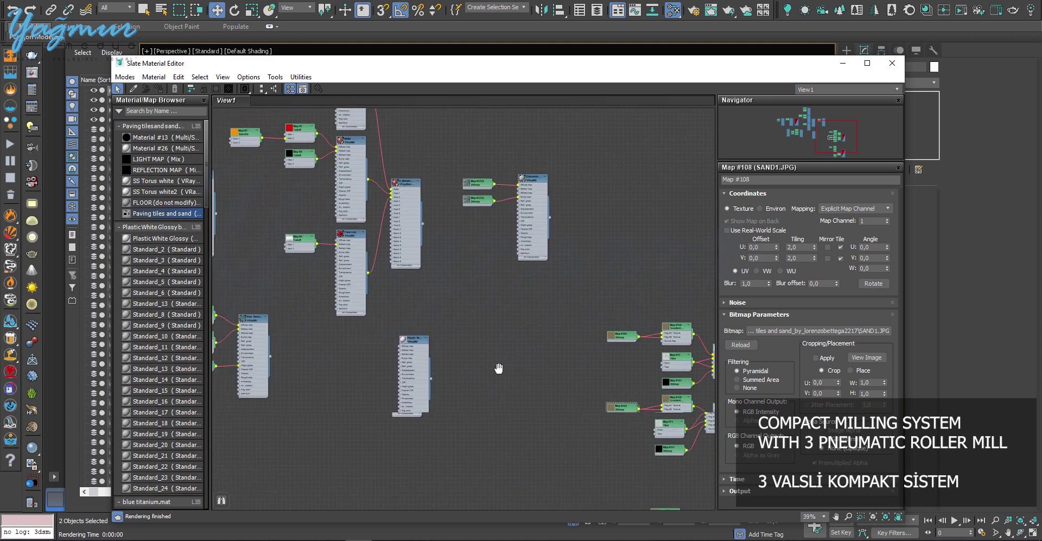
pyautogui.moveTo(429, 269); pyautogui.dragTo(660, 297, button='middle')
pyautogui.scroll(-1, 509, 301)
pyautogui.scroll(5, 352, 217)
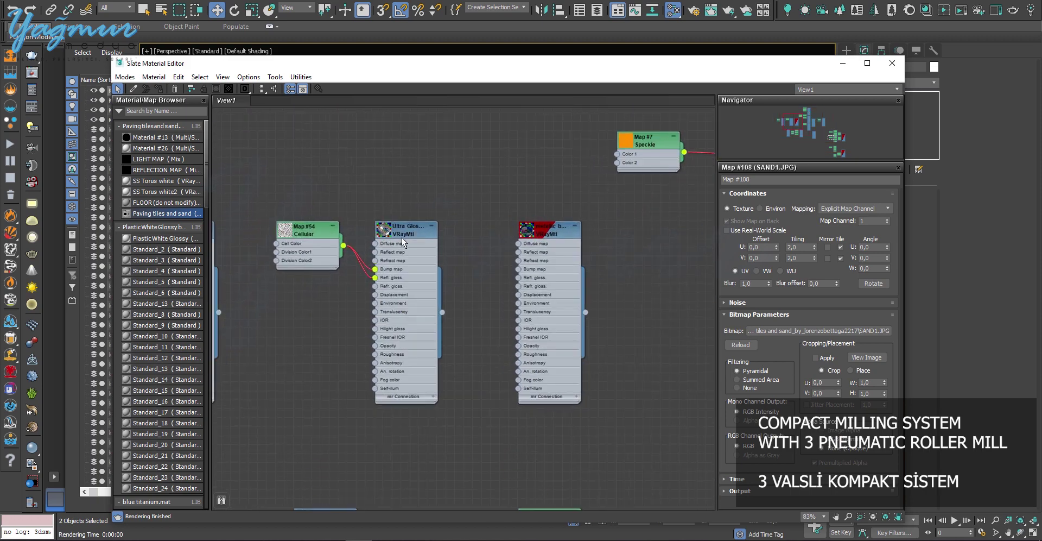
pyautogui.scroll(-3, 409, 261)
pyautogui.moveTo(402, 295); pyautogui.dragTo(546, 308, button='middle')
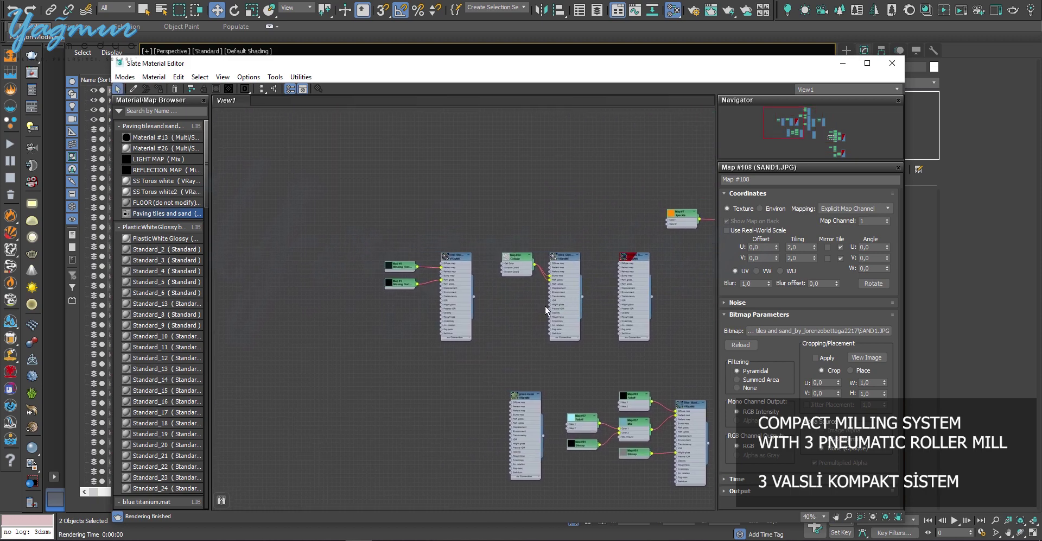
pyautogui.scroll(3, 519, 265)
pyautogui.scroll(3, 422, 257)
pyautogui.rightClick(423, 262)
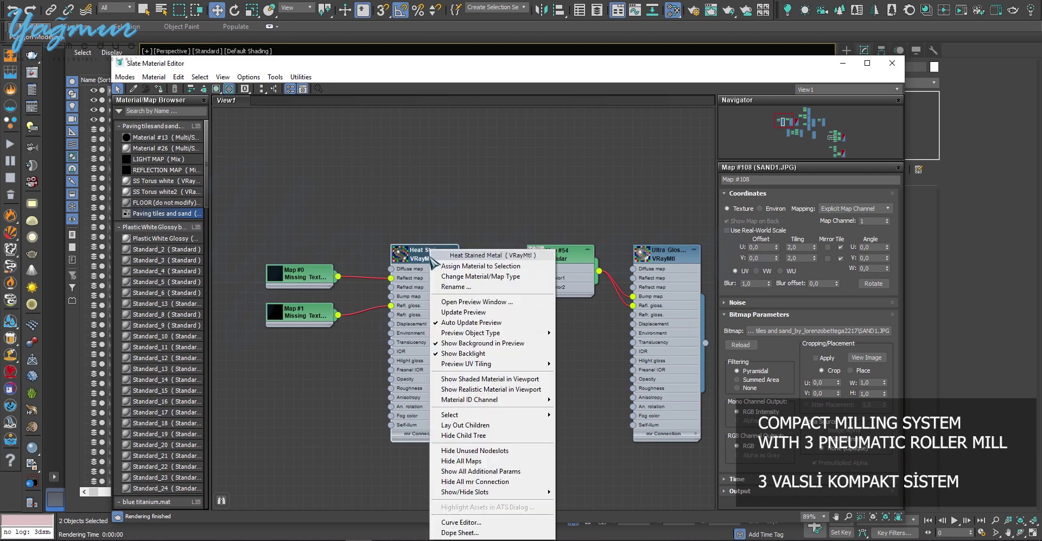
pyautogui.click(454, 273)
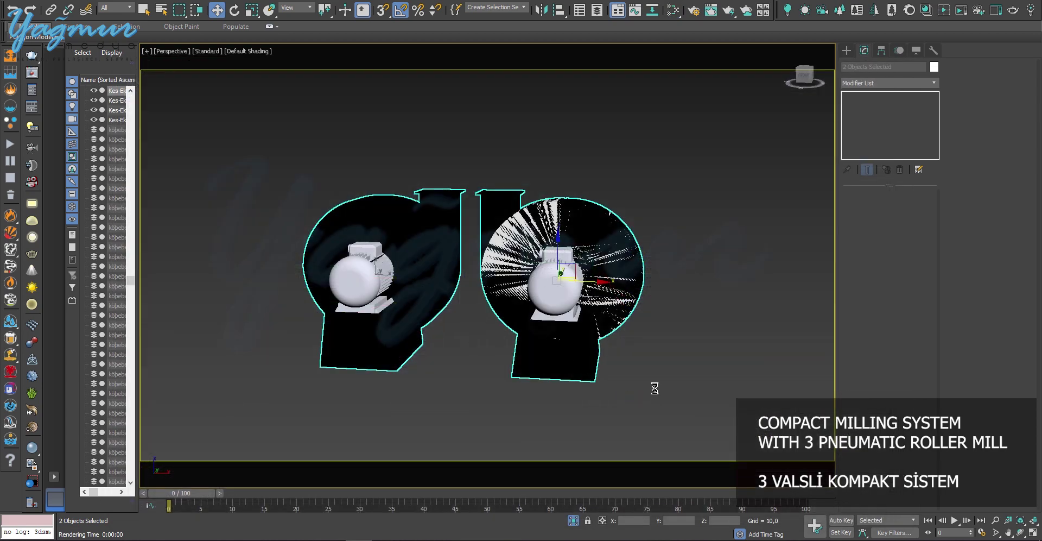
# Step: Assign the metallic blue material to both motors
pyautogui.click(654, 388)
pyautogui.click(552, 288)
pyautogui.keyDown('alt'); pyautogui.moveTo(494, 370); pyautogui.dragTo(419, 356, button='middle'); pyautogui.keyUp('alt')
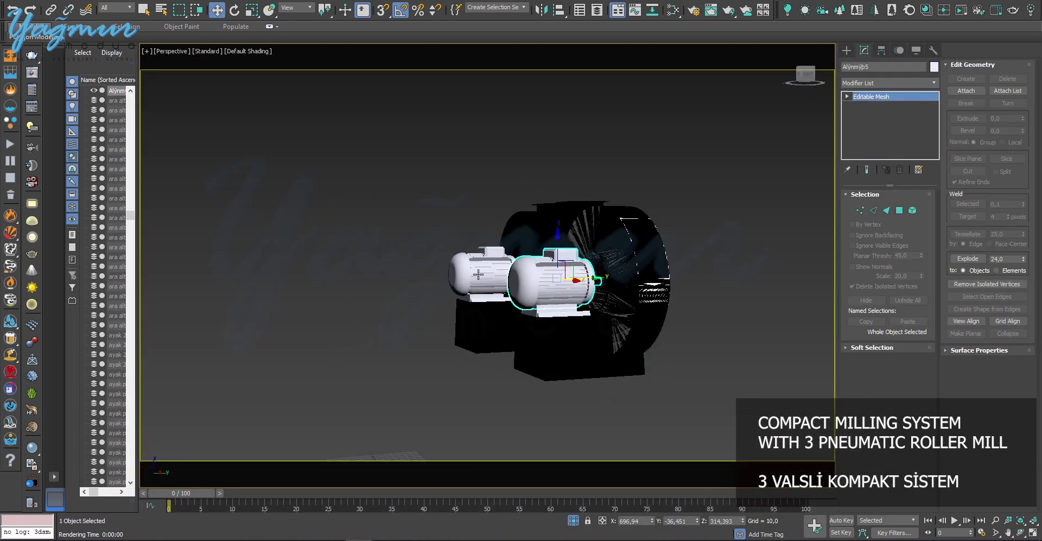
pyautogui.keyDown('ctrl'); pyautogui.click(478, 274); pyautogui.keyUp('ctrl')
pyautogui.press('m')
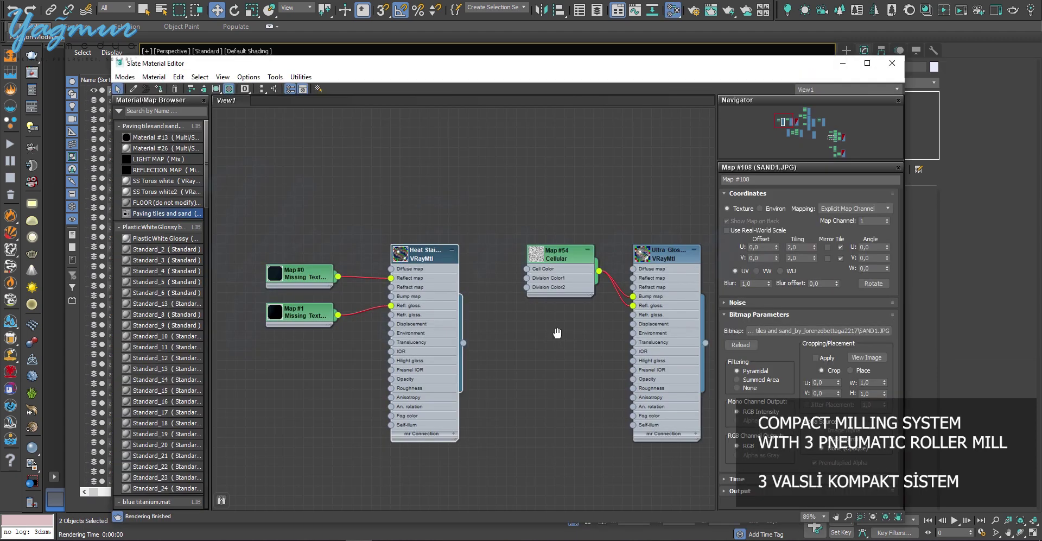
pyautogui.moveTo(558, 333); pyautogui.dragTo(425, 245, button='middle')
pyautogui.scroll(-2, 391, 284)
pyautogui.scroll(3, 589, 211)
pyautogui.click(599, 204)
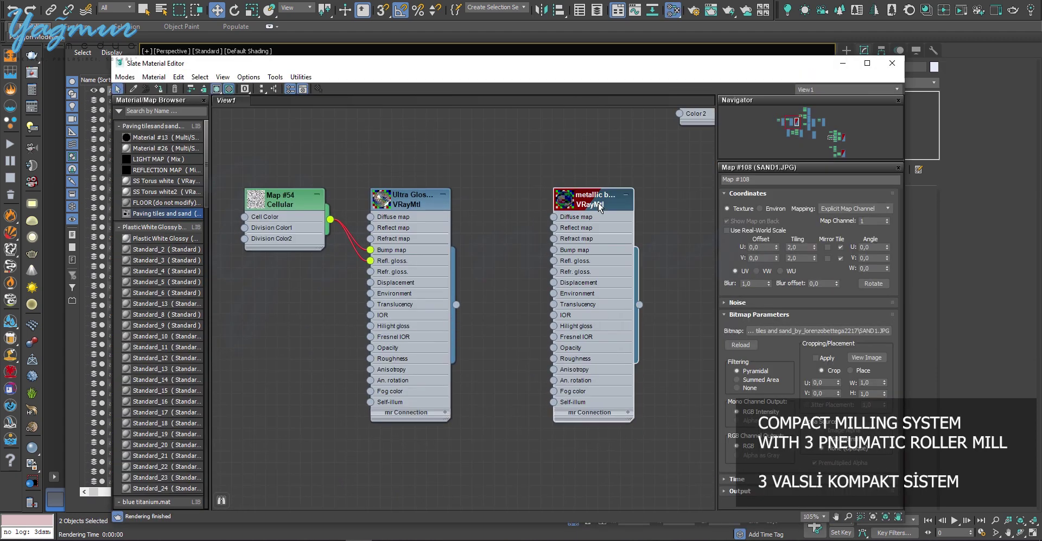
pyautogui.rightClick(599, 204)
pyautogui.click(606, 219)
pyautogui.scroll(-2, 598, 216)
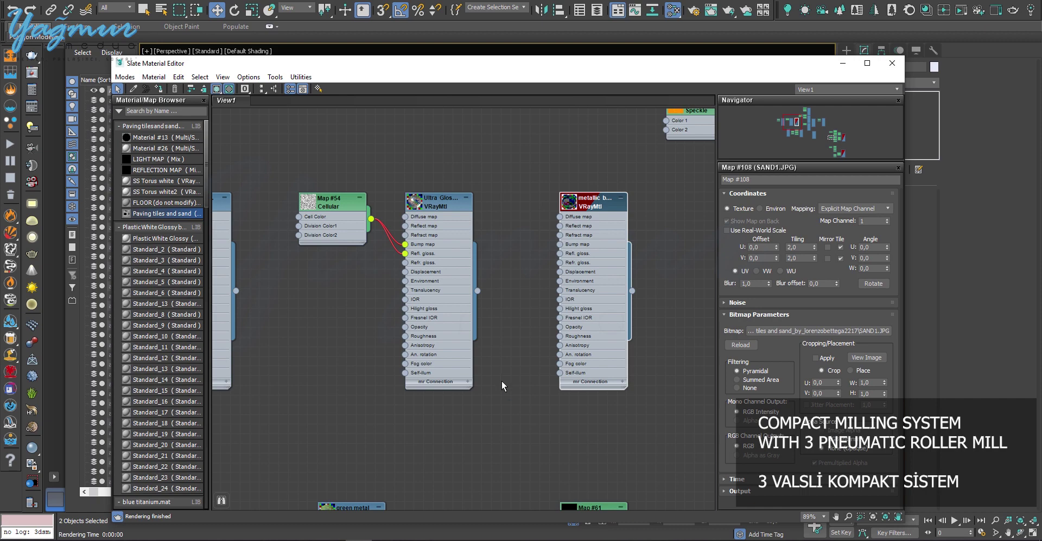
pyautogui.press('m')
# Step: Assign Heat Stained Metal to the blower housing that was still white
pyautogui.click(579, 353)
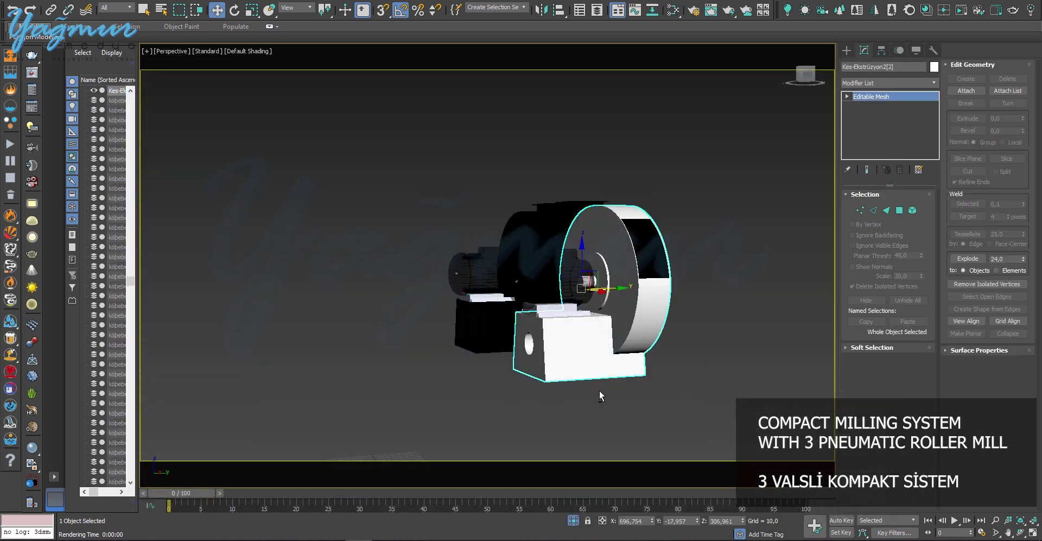
pyautogui.keyDown('alt'); pyautogui.moveTo(601, 396); pyautogui.dragTo(658, 400, button='middle'); pyautogui.keyUp('alt')
pyautogui.click(745, 319)
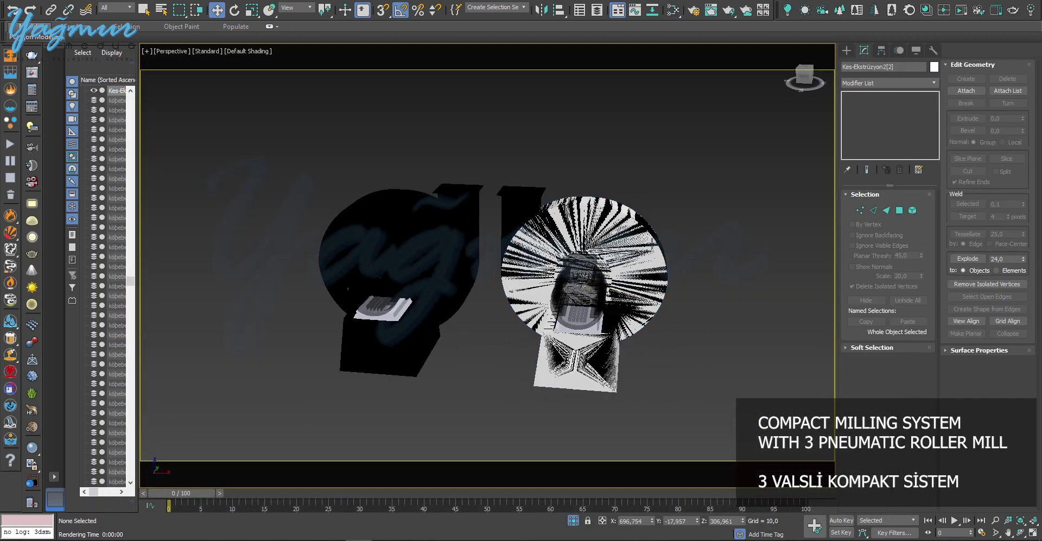
pyautogui.click(645, 242)
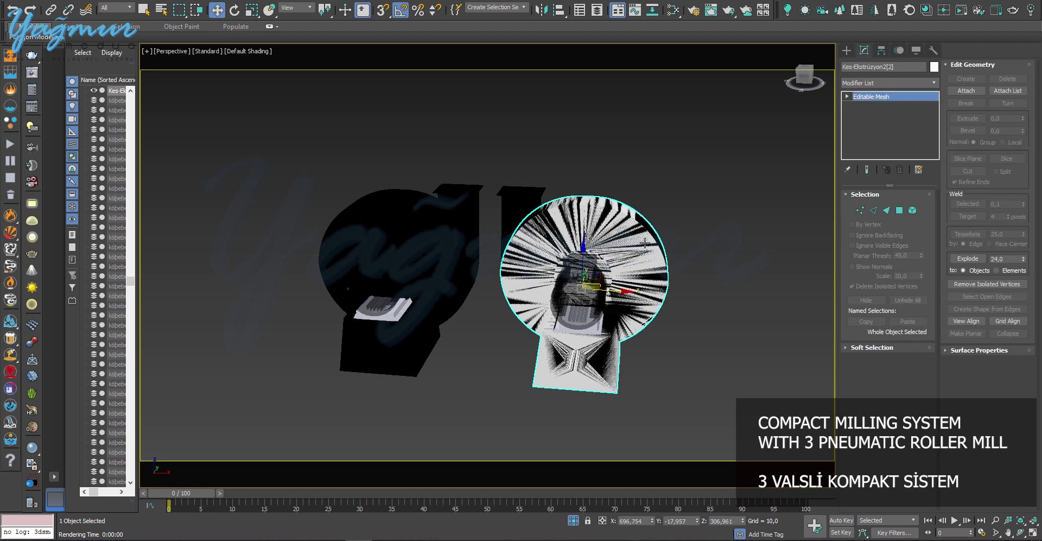
pyautogui.press('m')
pyautogui.moveTo(335, 313); pyautogui.dragTo(449, 299, button='middle')
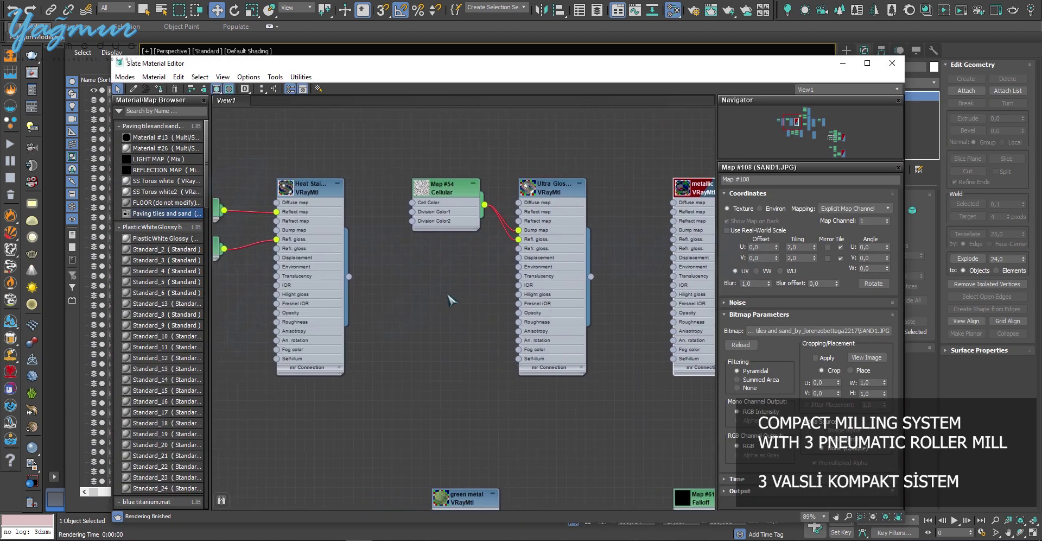
pyautogui.rightClick(311, 191)
pyautogui.click(342, 209)
pyautogui.press('m')
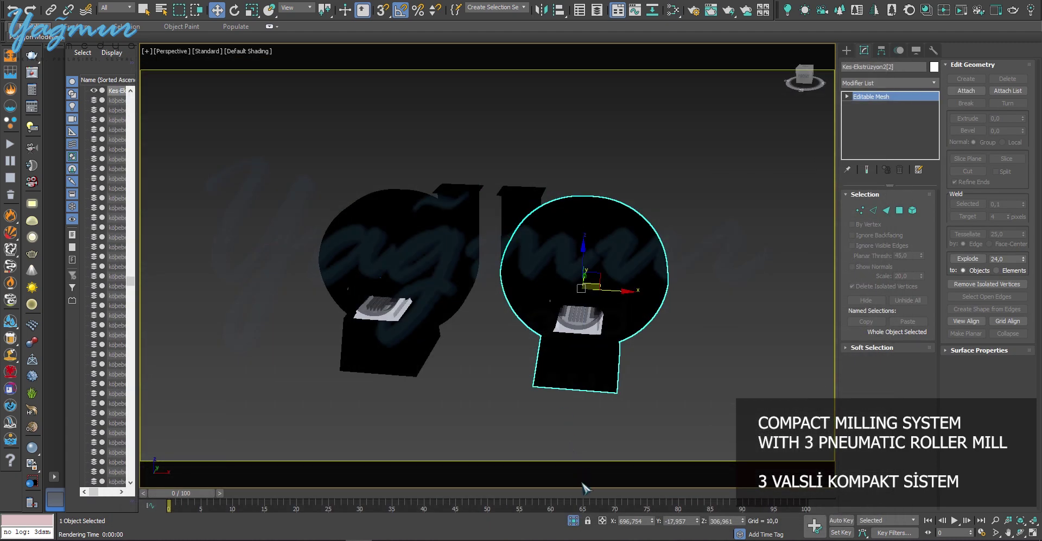
# Step: Exit isolation, assign metallic blue to both base plates, and start a test render
pyautogui.click(573, 521)
pyautogui.scroll(5, 707, 237)
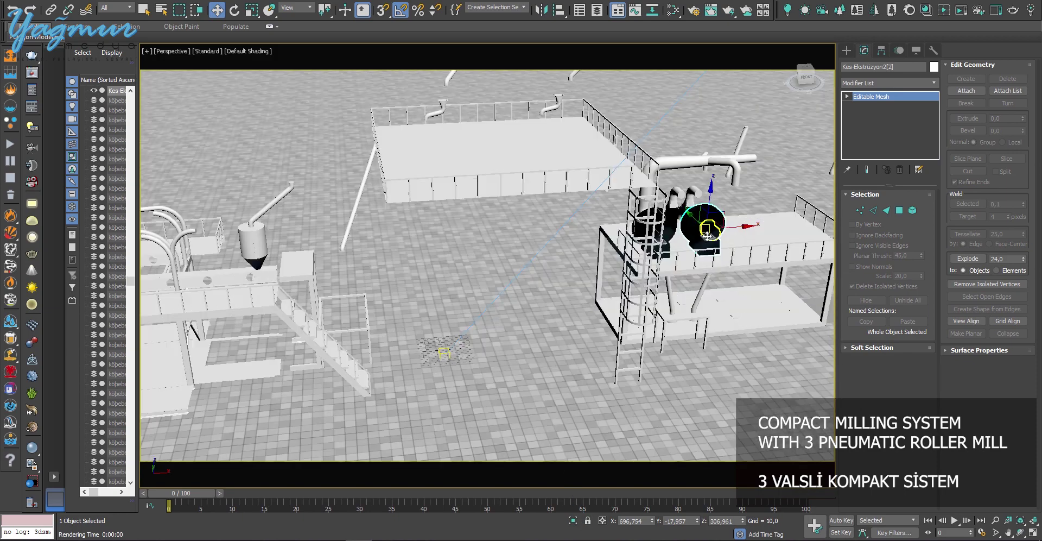
pyautogui.keyDown('alt'); pyautogui.moveTo(688, 271); pyautogui.dragTo(503, 273, button='middle'); pyautogui.keyUp('alt')
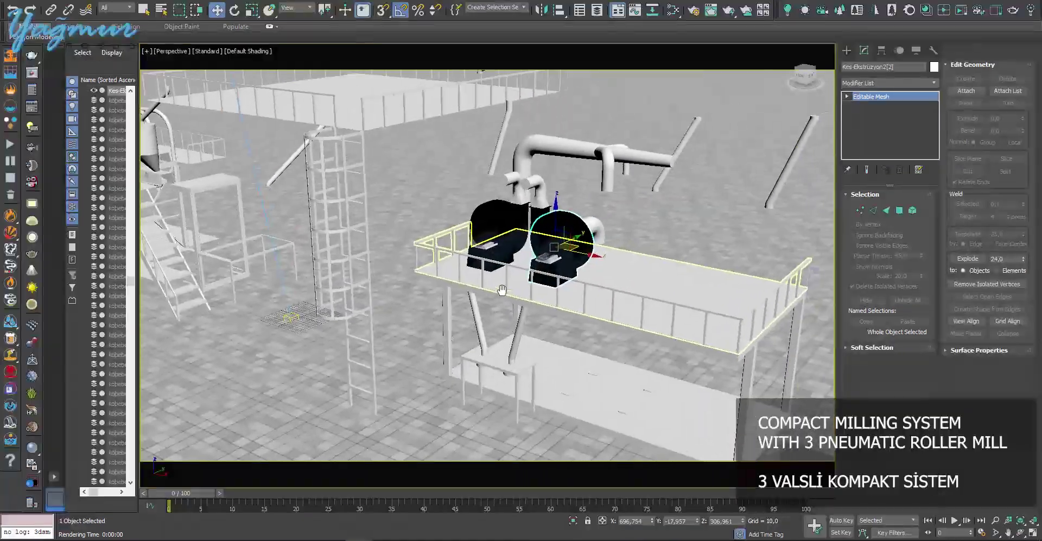
pyautogui.scroll(3, 526, 222)
pyautogui.click(589, 284)
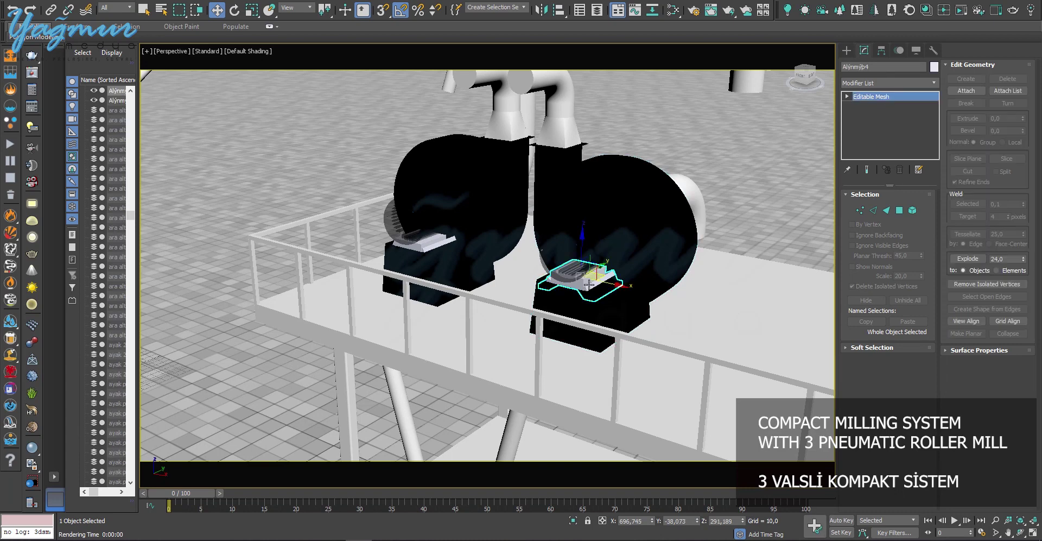
pyautogui.keyDown('ctrl'); pyautogui.click(416, 245); pyautogui.keyUp('ctrl')
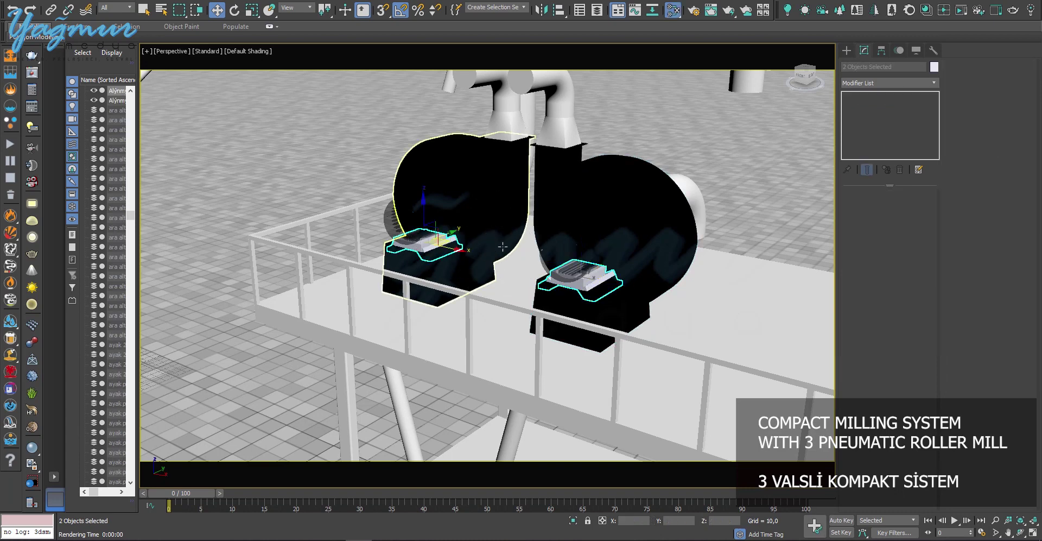
pyautogui.press('m')
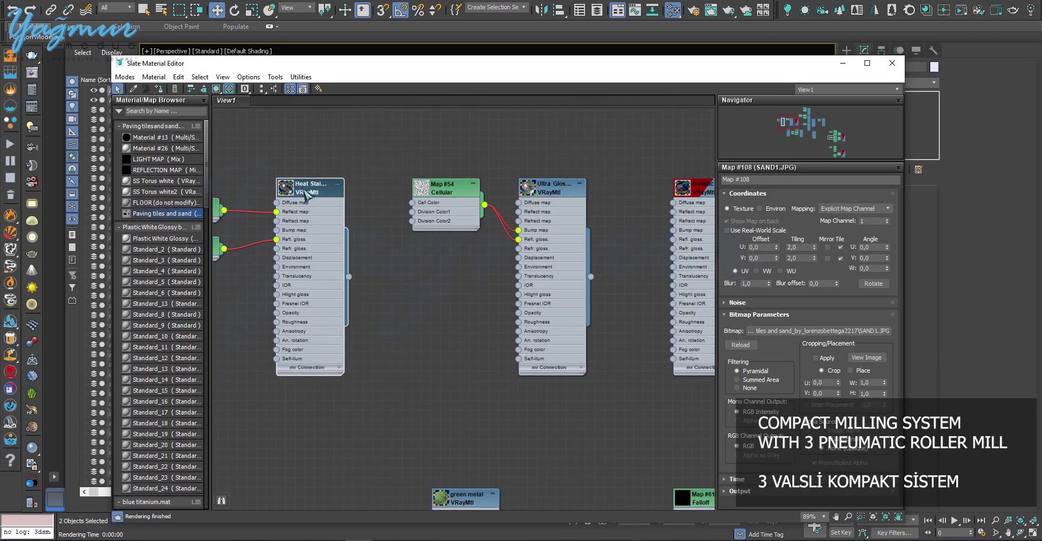
pyautogui.moveTo(590, 270); pyautogui.dragTo(471, 277, button='middle')
pyautogui.rightClick(589, 200)
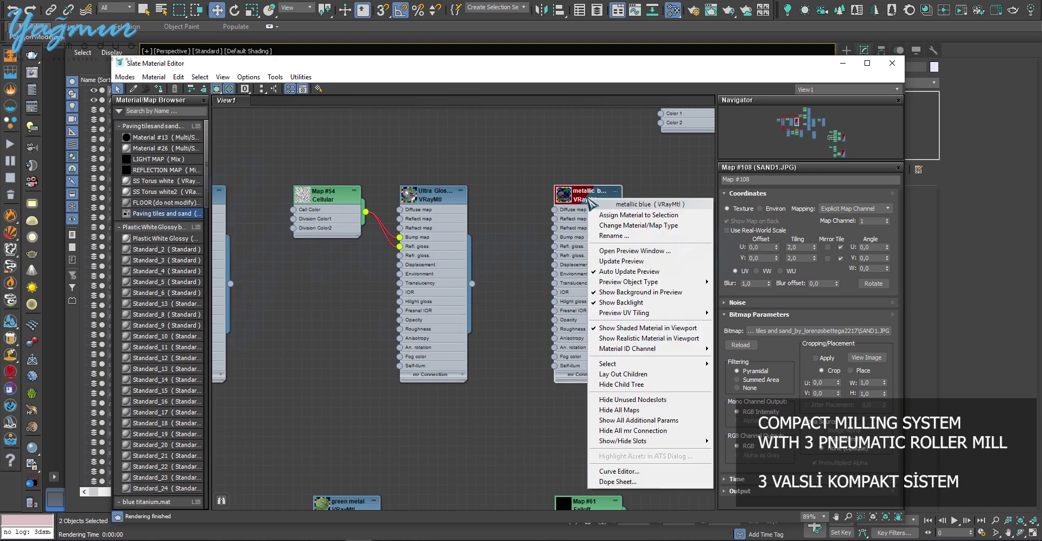
pyautogui.click(631, 216)
pyautogui.press('m')
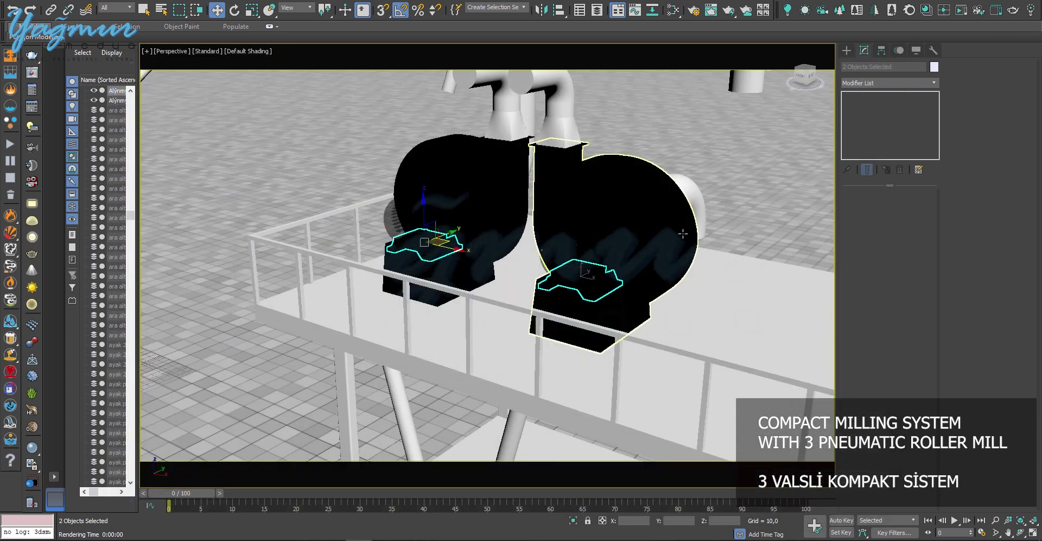
pyautogui.hotkey('shift', 'q')
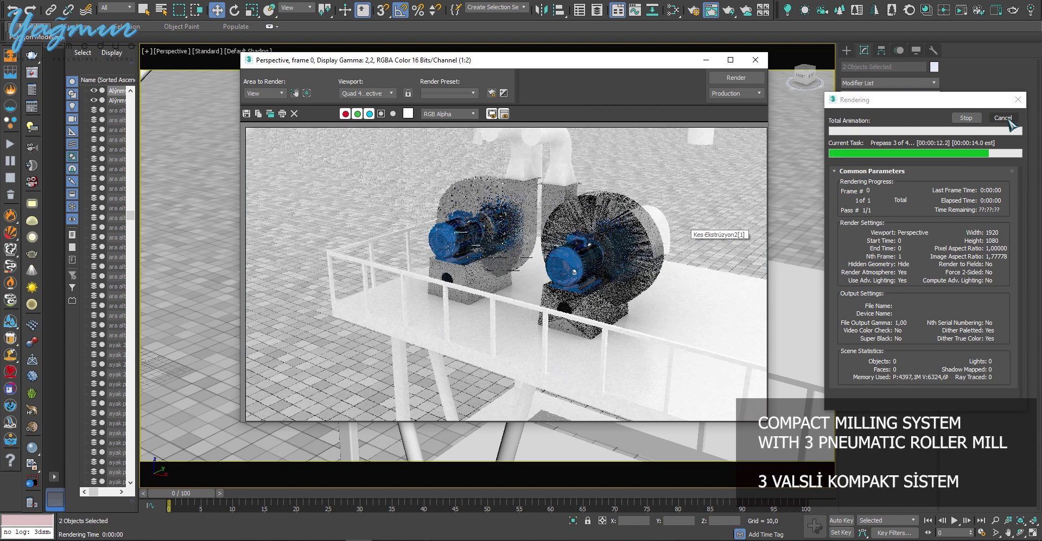
# Step: Cancel the running V-Ray render and close its frame window
pyautogui.click(1009, 119)
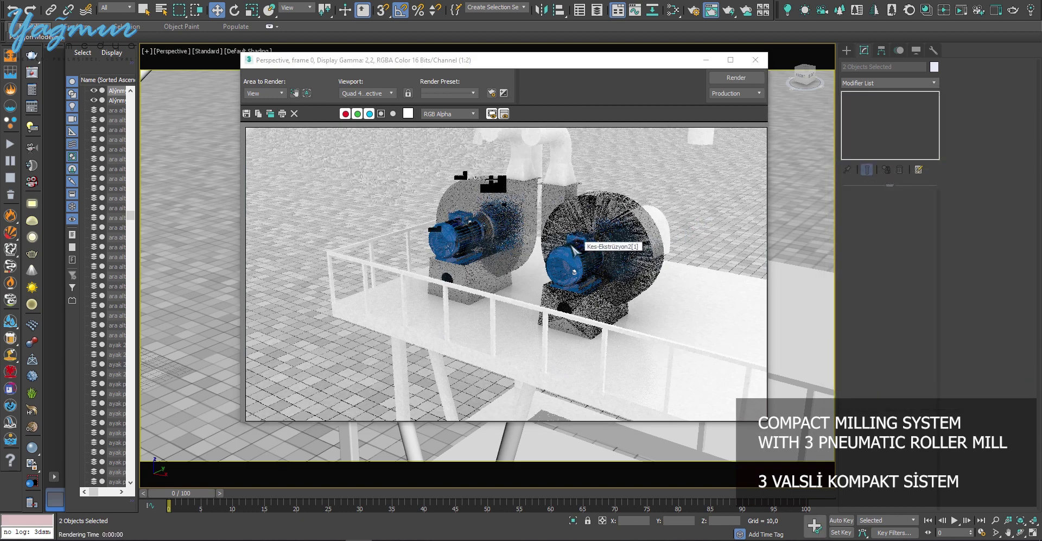
pyautogui.click(755, 60)
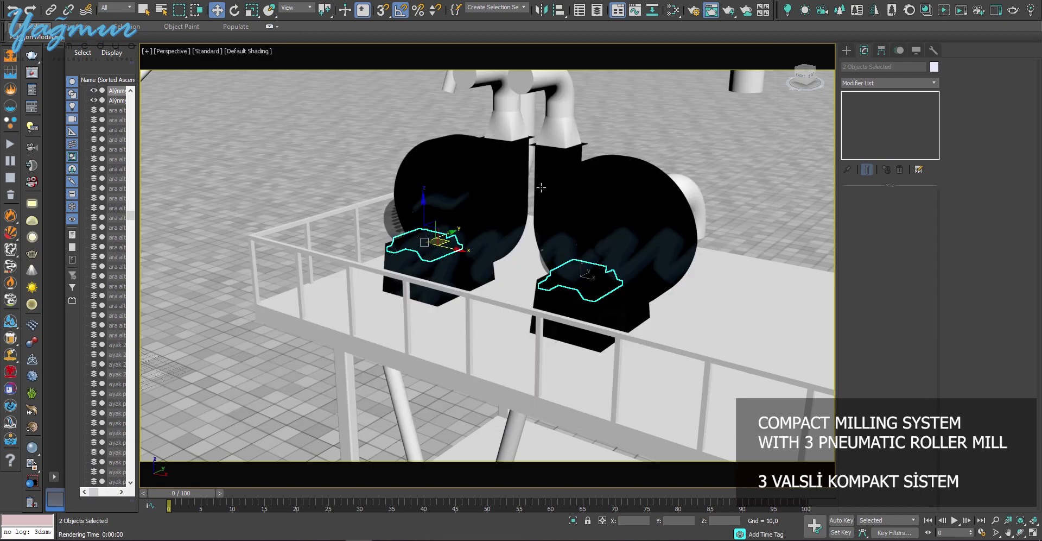
# Step: Turn on the CEBRI_TAV_GRUBU layer, select all its objects, zoom to them, and view both mills from the front
pyautogui.press('m')
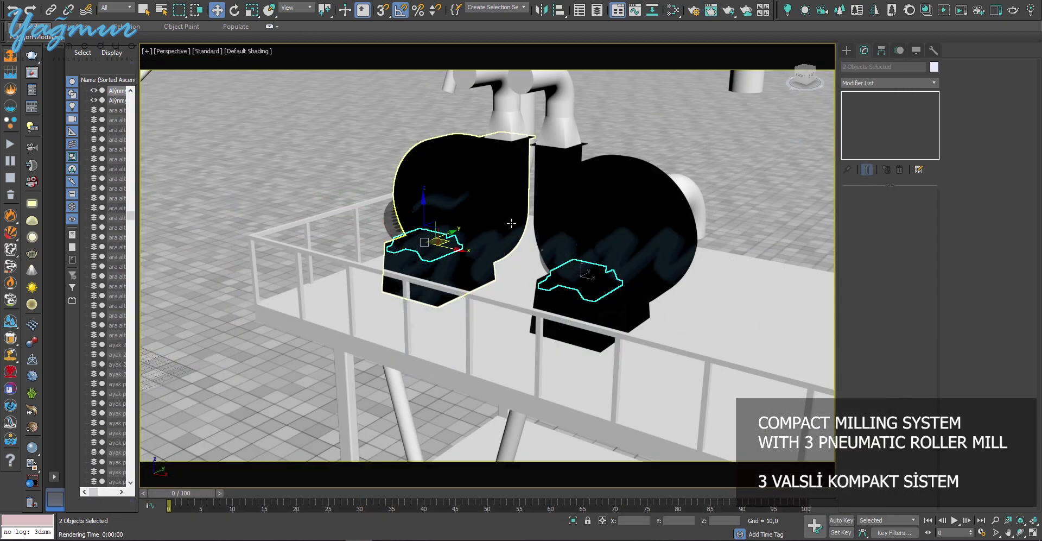
pyautogui.keyDown('alt'); pyautogui.moveTo(512, 219); pyautogui.dragTo(588, 267, button='middle'); pyautogui.keyUp('alt')
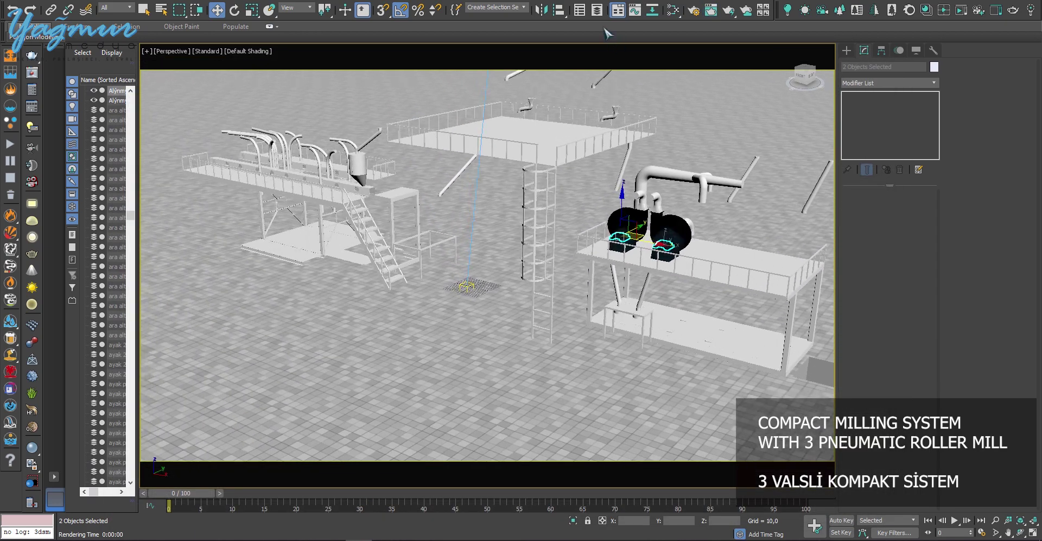
pyautogui.click(599, 11)
pyautogui.click(601, 155)
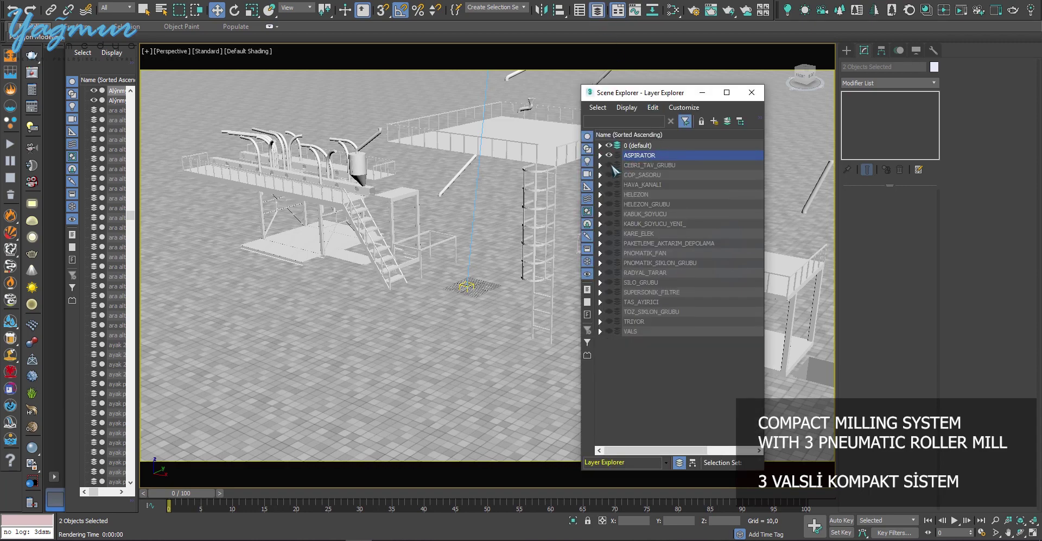
pyautogui.click(609, 165)
pyautogui.click(665, 177)
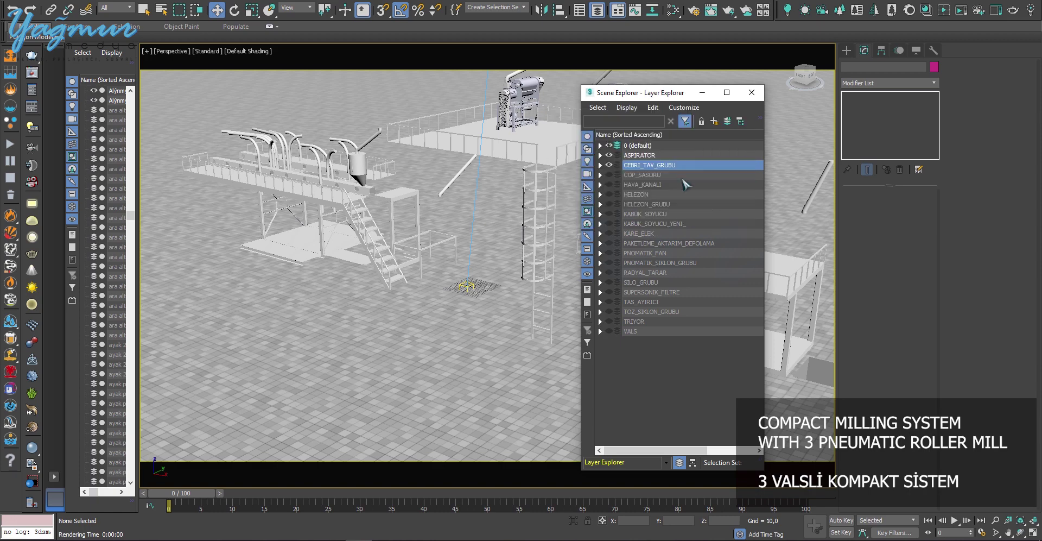
pyautogui.press('z')
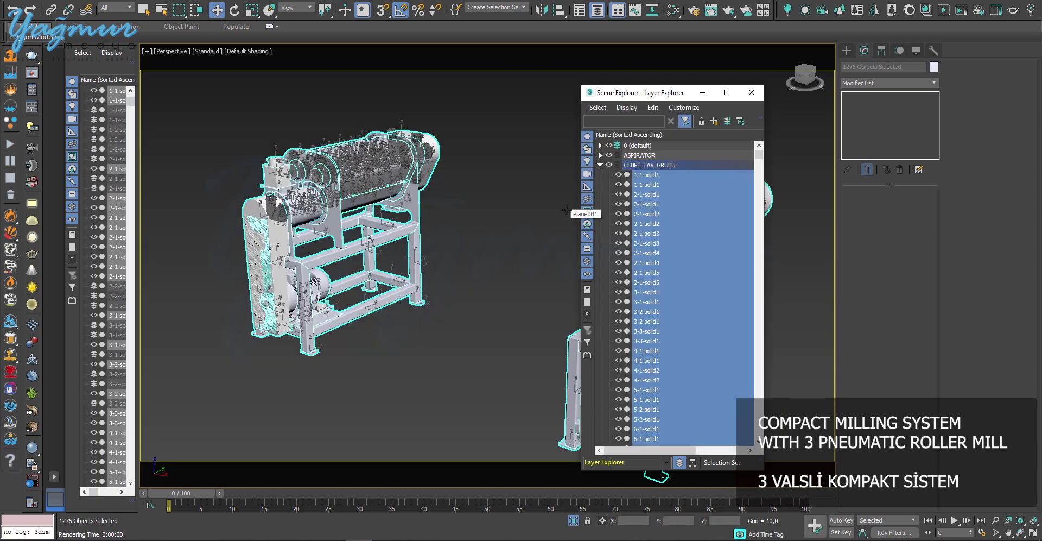
pyautogui.click(751, 92)
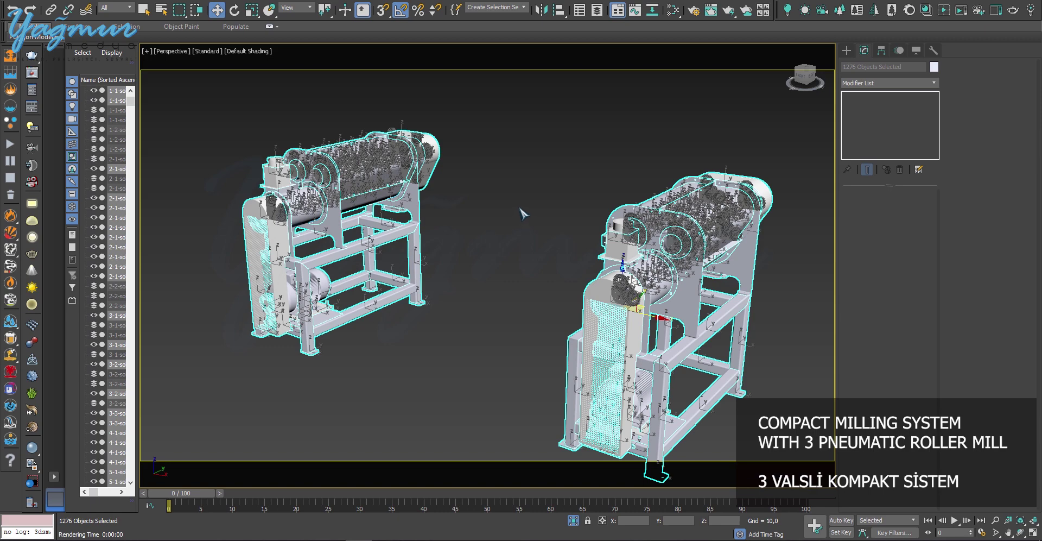
pyautogui.keyDown('alt'); pyautogui.moveTo(579, 290); pyautogui.dragTo(540, 265, button='middle'); pyautogui.keyUp('alt')
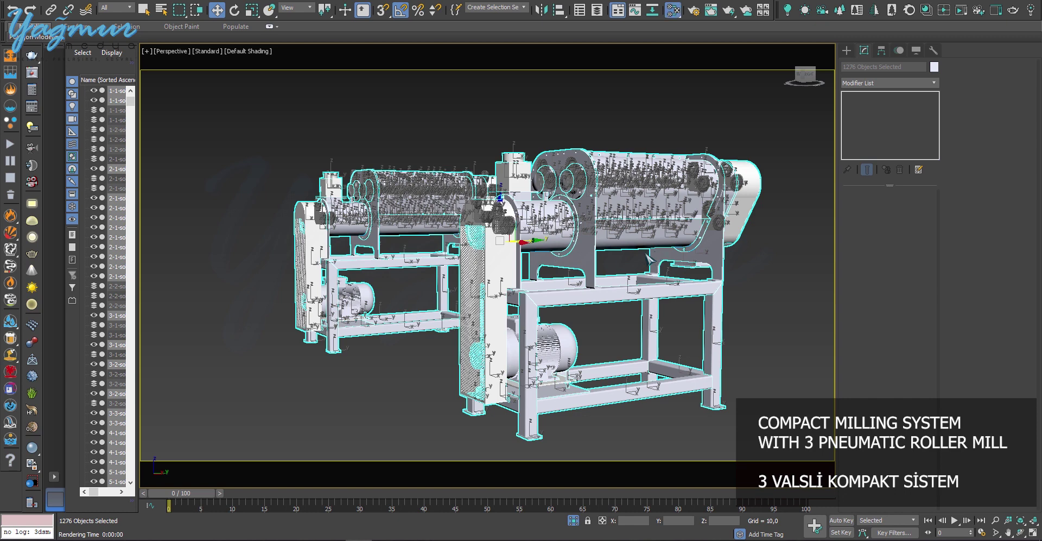
# Step: Find midnight chrome by searching 'MId' and assign it to the selected mill parts
pyautogui.click(673, 10)
pyautogui.click(137, 110)
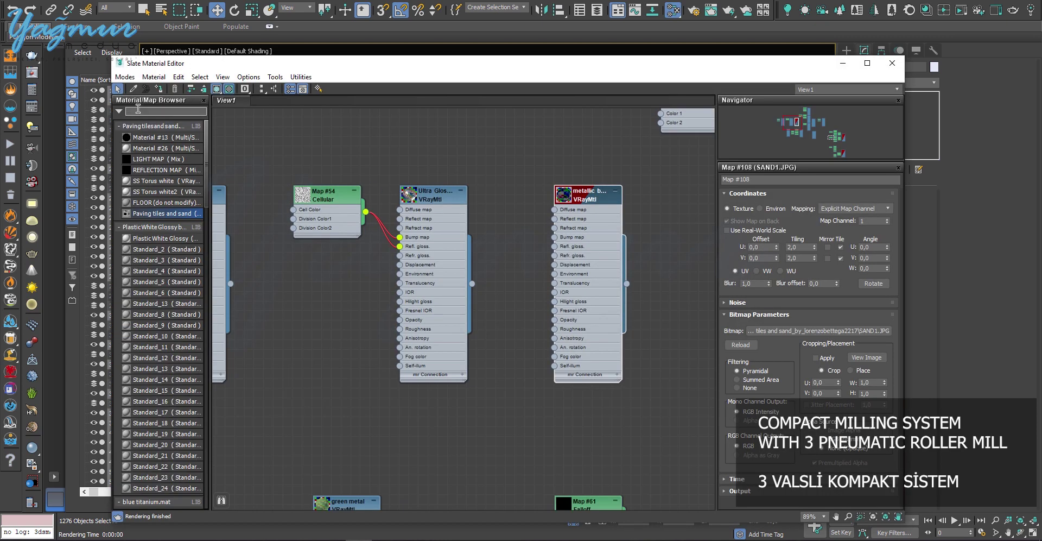
pyautogui.write('MId')
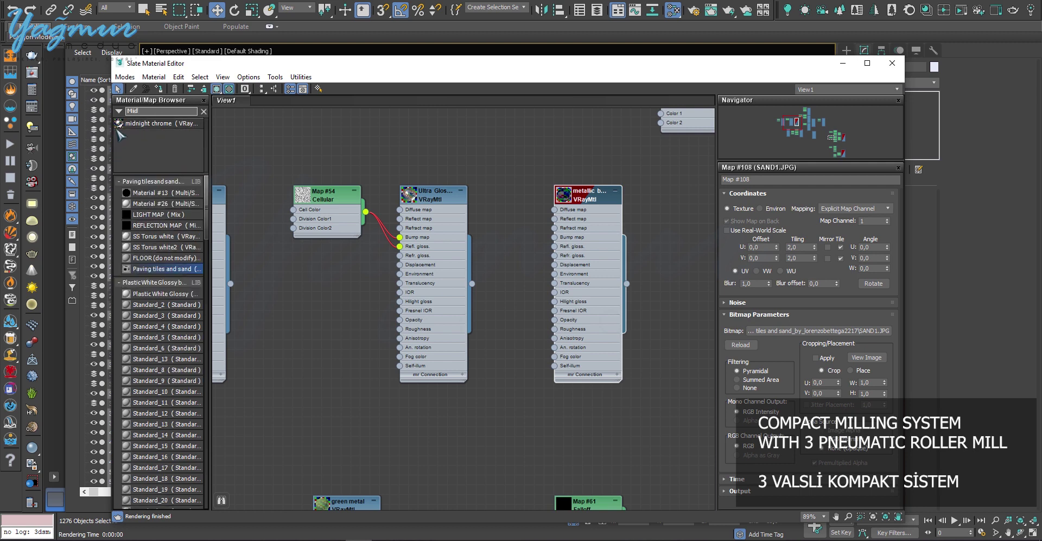
pyautogui.moveTo(321, 315); pyautogui.dragTo(313, 276)
pyautogui.rightClick(313, 276)
pyautogui.click(354, 13)
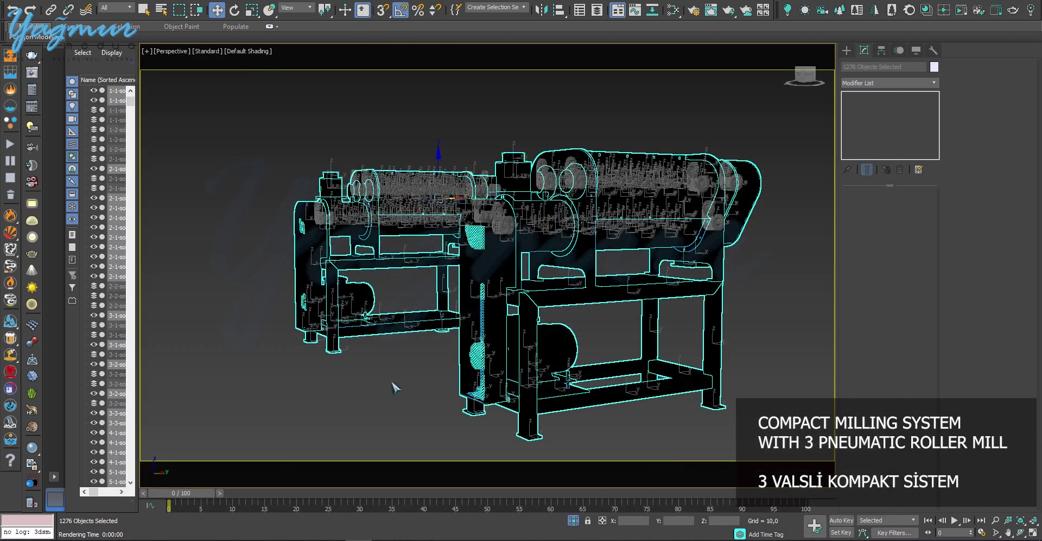
pyautogui.click(463, 324)
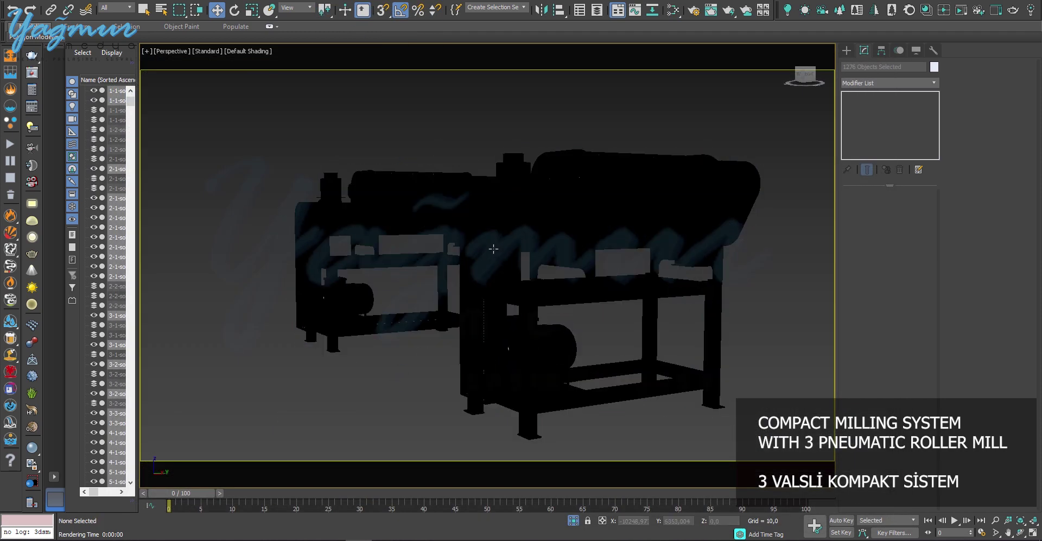
# Step: Select both mills' side panels, end caps and small top boxes, and isolate those six parts
pyautogui.press('F4')
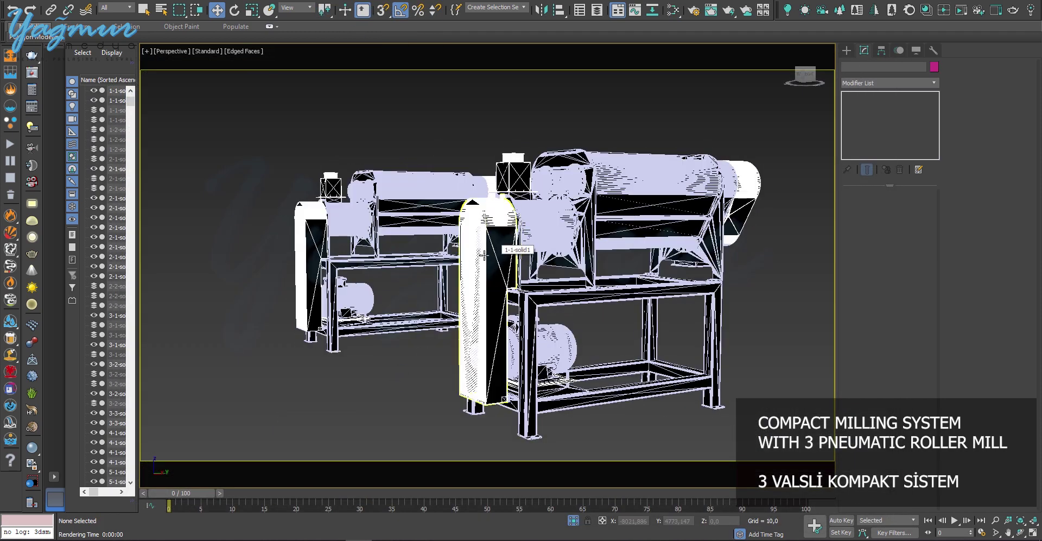
pyautogui.click(485, 254)
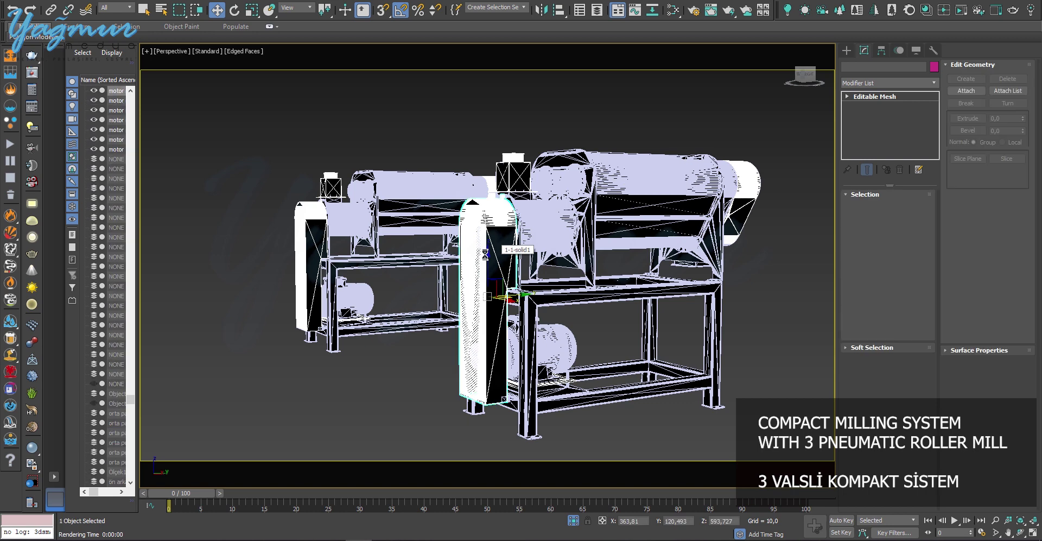
pyautogui.keyDown('ctrl'); pyautogui.click(303, 233); pyautogui.keyUp('ctrl')
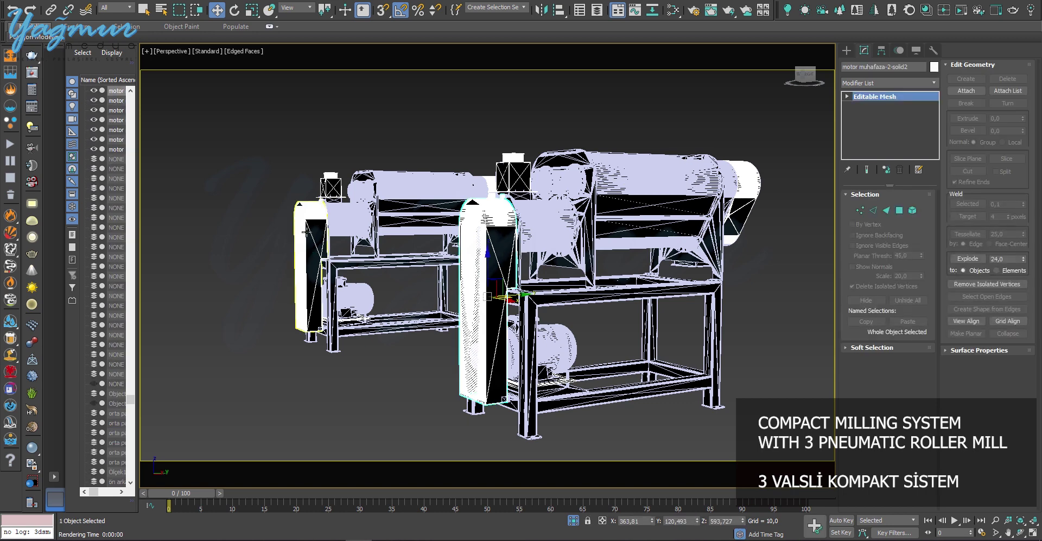
pyautogui.keyDown('ctrl'); pyautogui.click(748, 180); pyautogui.keyUp('ctrl')
pyautogui.keyDown('alt'); pyautogui.moveTo(532, 270); pyautogui.dragTo(472, 283, button='middle'); pyautogui.keyUp('alt')
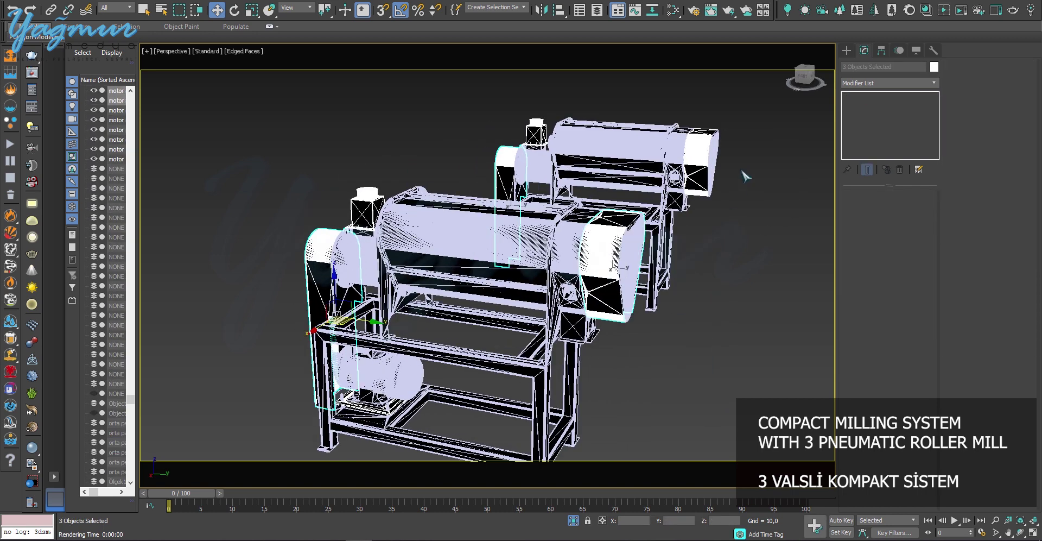
pyautogui.keyDown('ctrl'); pyautogui.click(702, 145); pyautogui.keyUp('ctrl')
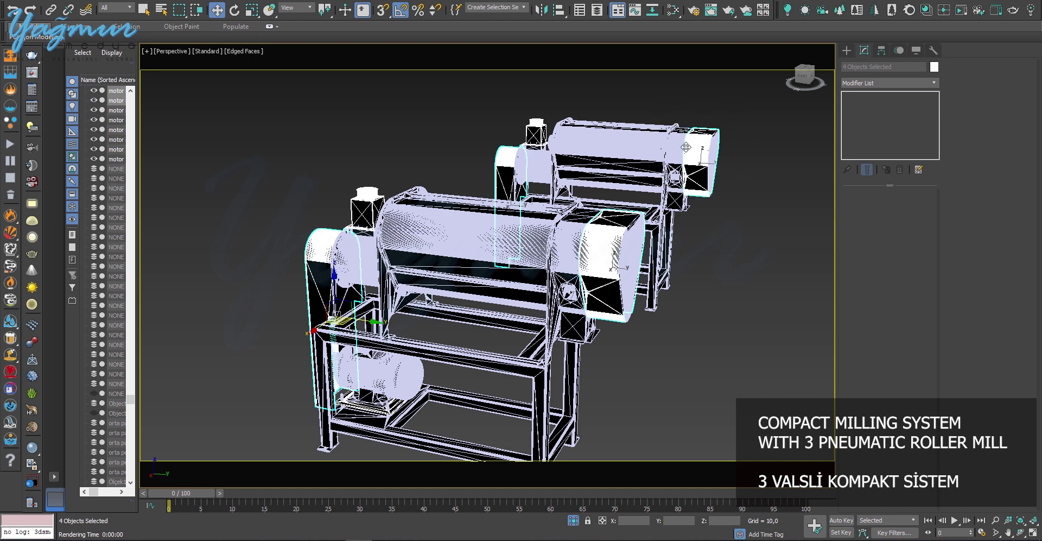
pyautogui.keyDown('ctrl'); pyautogui.click(536, 134); pyautogui.keyUp('ctrl')
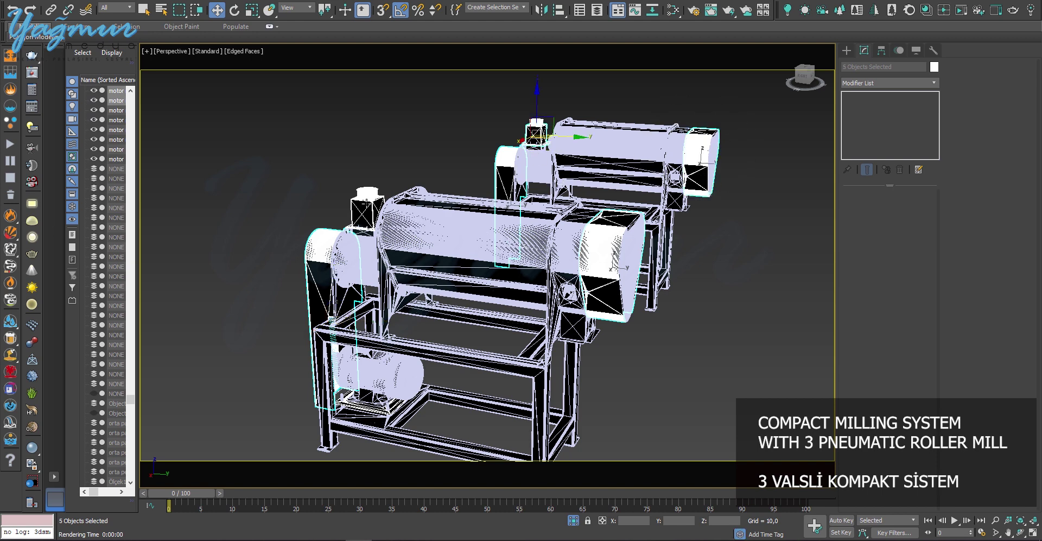
pyautogui.keyDown('ctrl'); pyautogui.click(366, 204); pyautogui.keyUp('ctrl')
pyautogui.hotkey('alt', 'q')
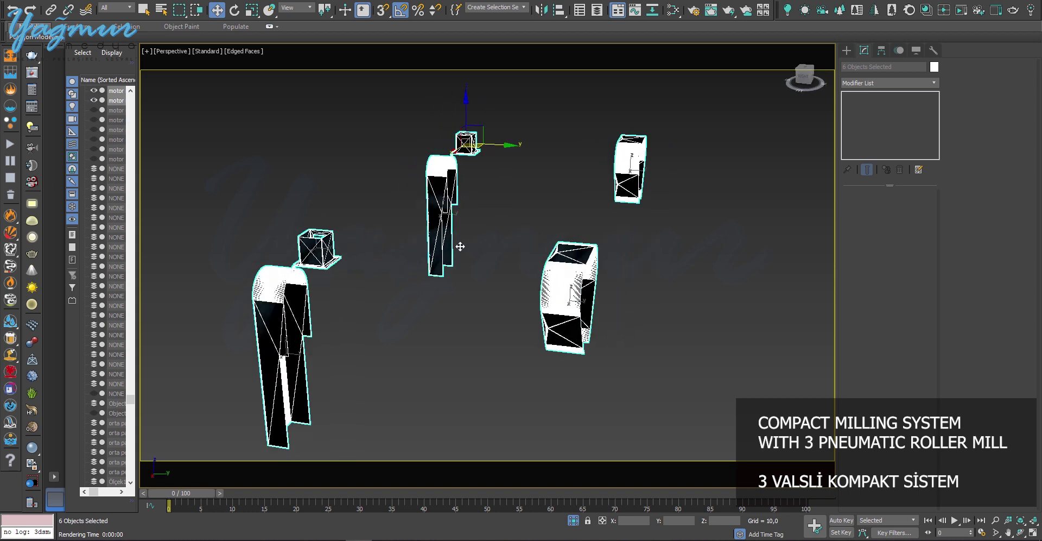
# Step: Assign the red Clearcoat material to the six isolated parts and restore the full scene
pyautogui.press('m')
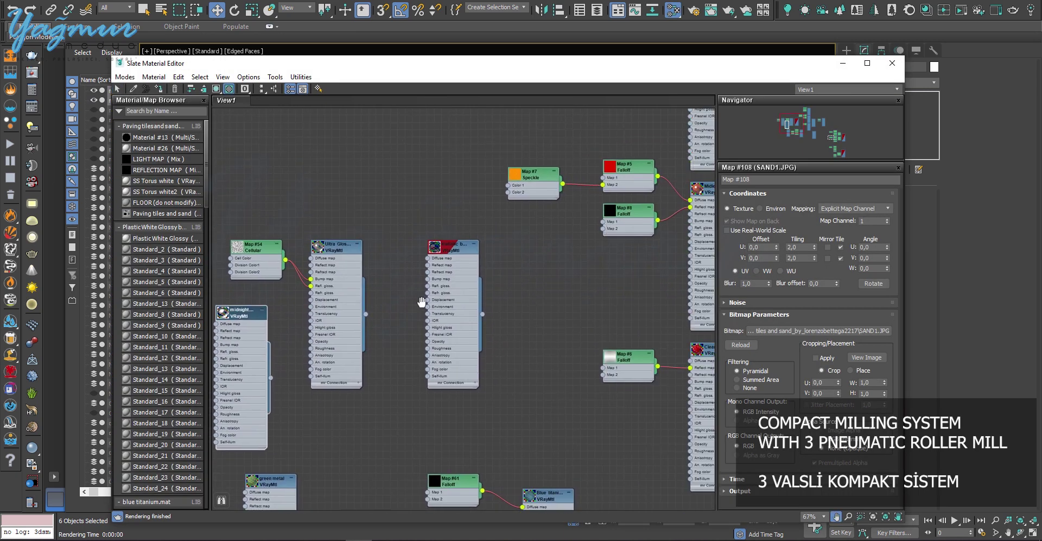
pyautogui.moveTo(467, 260); pyautogui.dragTo(368, 186, button='middle')
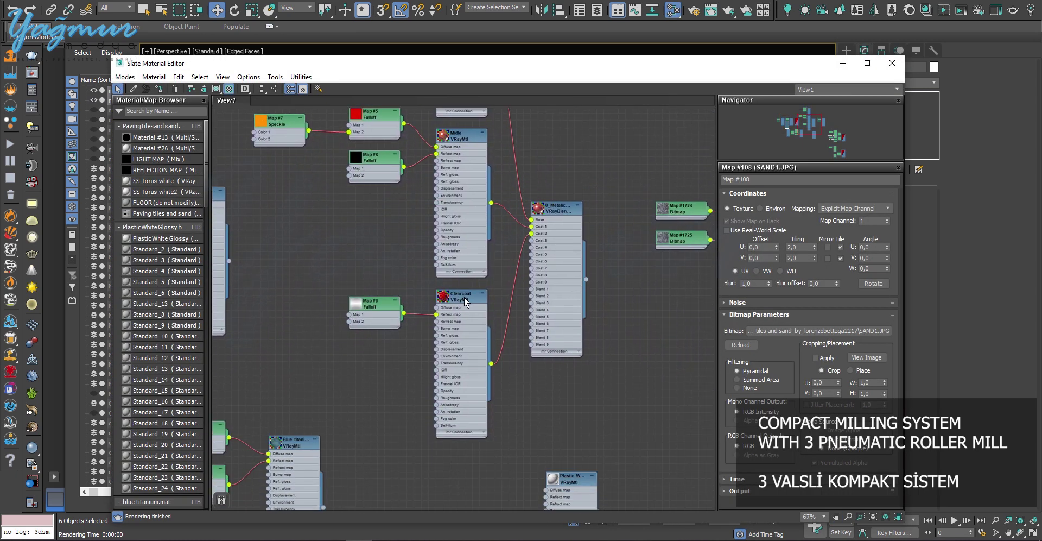
pyautogui.rightClick(464, 298)
pyautogui.click(524, 24)
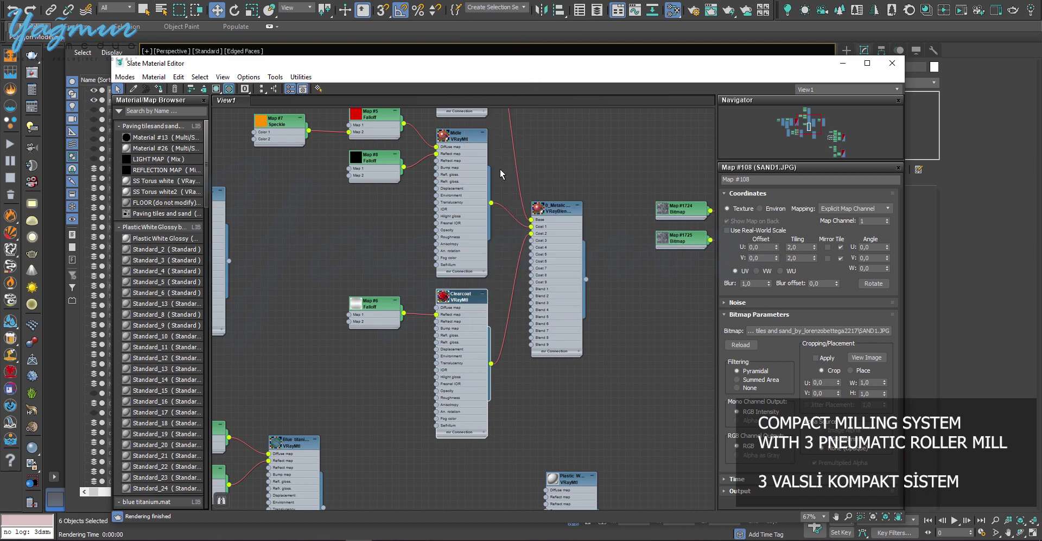
pyautogui.press('m')
pyautogui.click(573, 519)
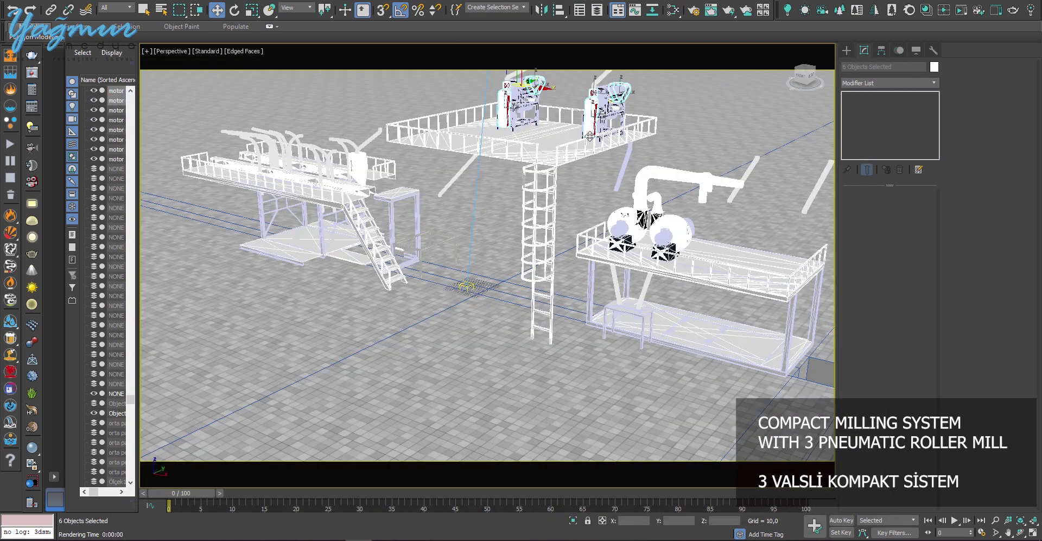
# Step: Orbit the Perspective view onto the mill platform and render it with Shift+Q
pyautogui.moveTo(590, 136)
pyautogui.keyDown('alt'); pyautogui.mouseDown(button='middle')
pyautogui.moveTo(503, 159)
pyautogui.moveTo(493, 144)
pyautogui.moveTo(521, 194)
pyautogui.mouseUp(button='middle'); pyautogui.keyUp('alt')
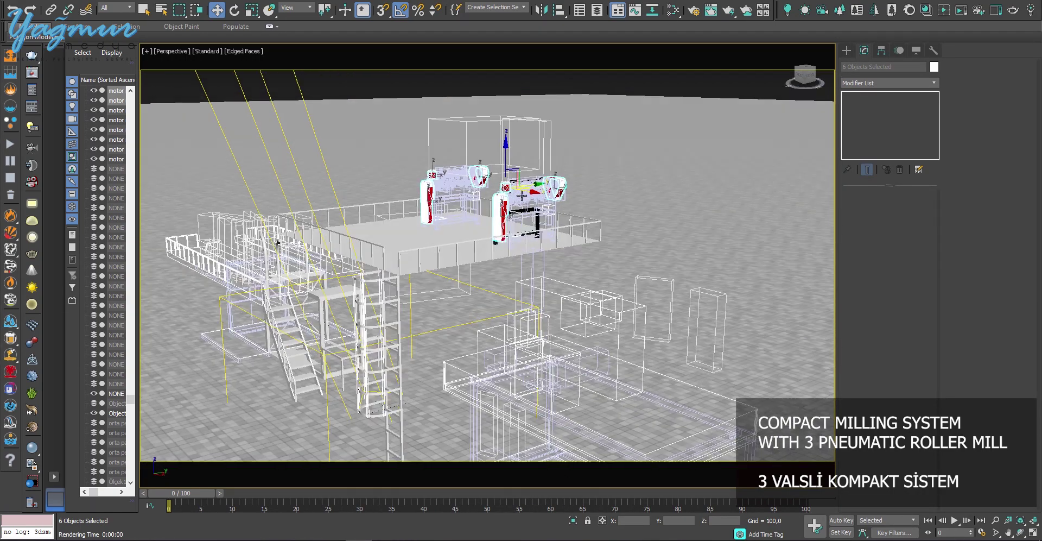
pyautogui.hotkey('shift', 'q')
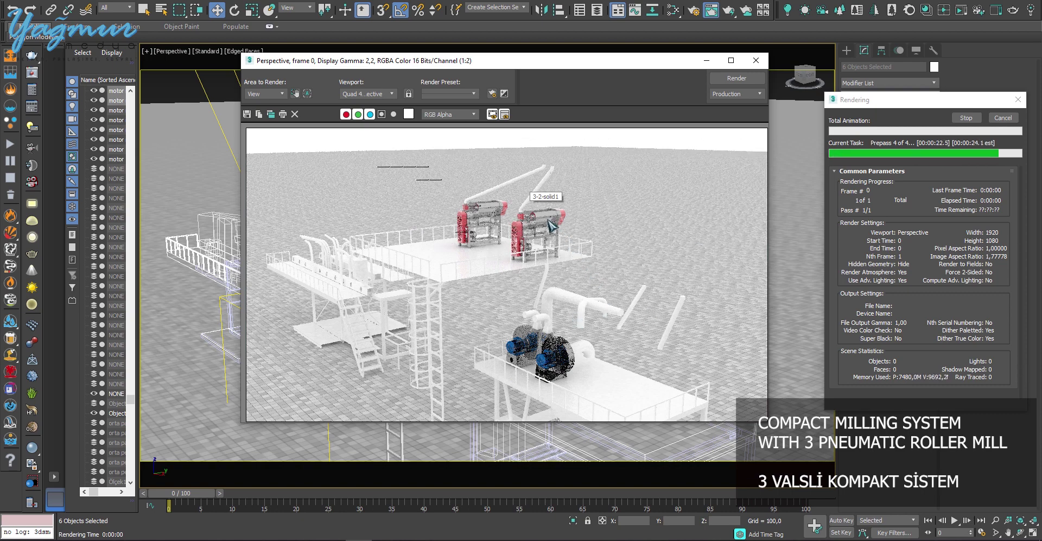
# Step: Watch the 1920×1080 V-Ray test render progress, then cancel it mid-image
pyautogui.scroll(1, 551, 223)
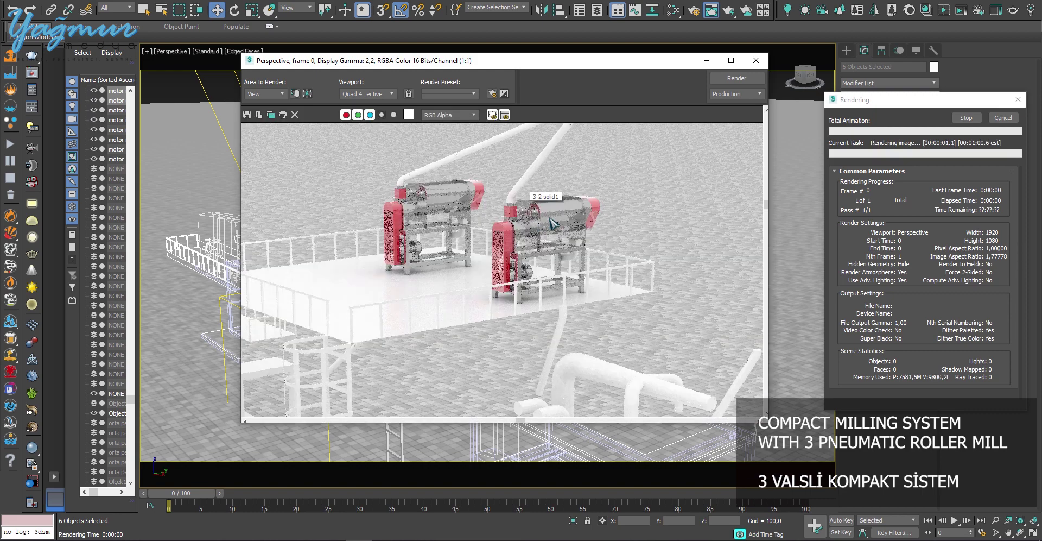
pyautogui.scroll(1, 531, 219)
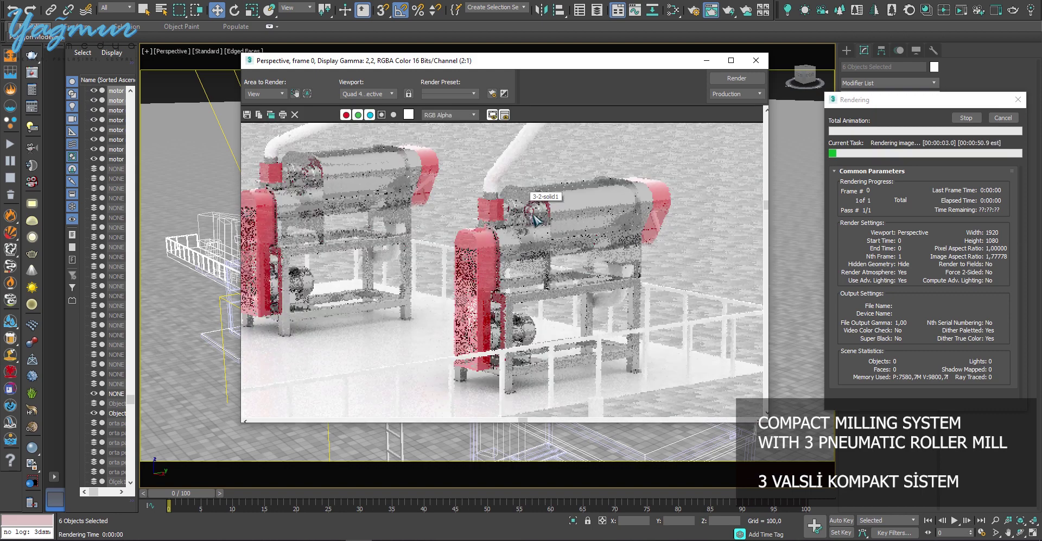
pyautogui.scroll(-1, 585, 206)
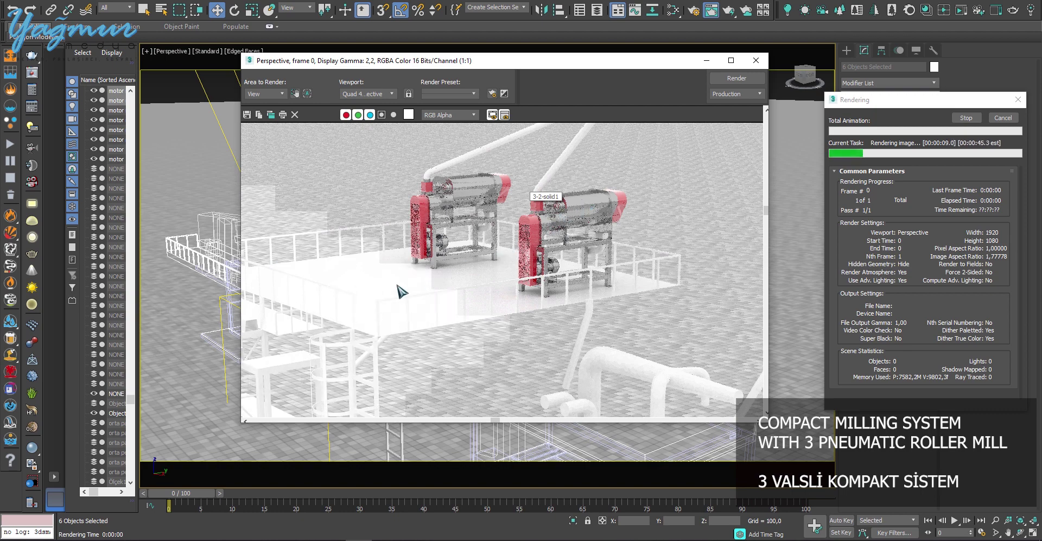
pyautogui.scroll(1, 402, 290)
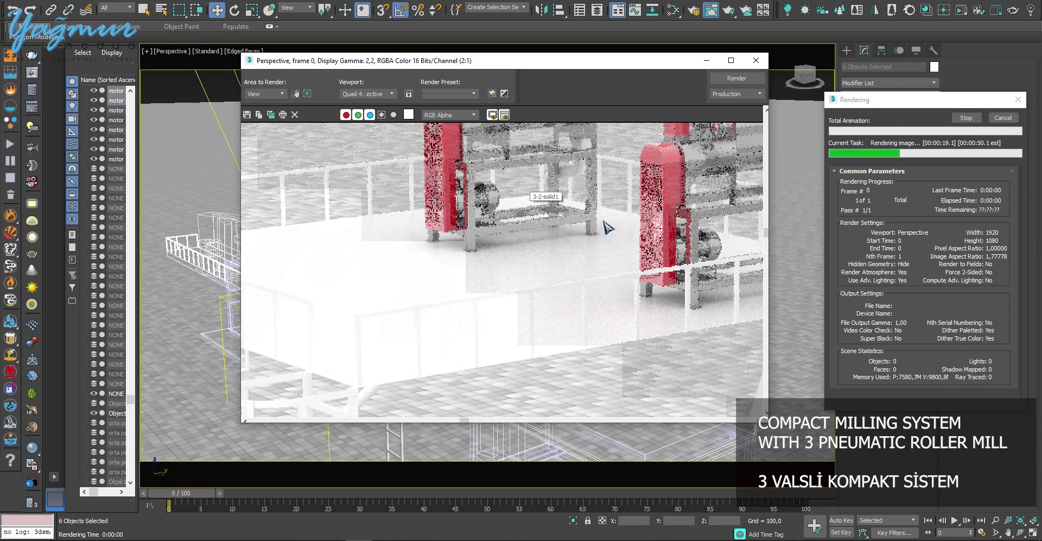
pyautogui.scroll(-1, 604, 222)
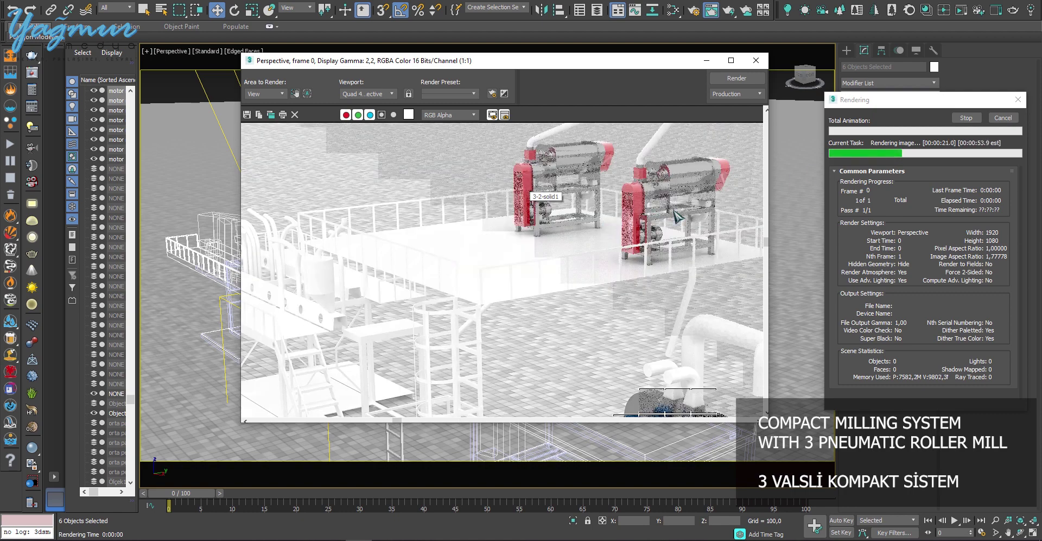
pyautogui.moveTo(689, 190); pyautogui.dragTo(587, 231, button='middle')
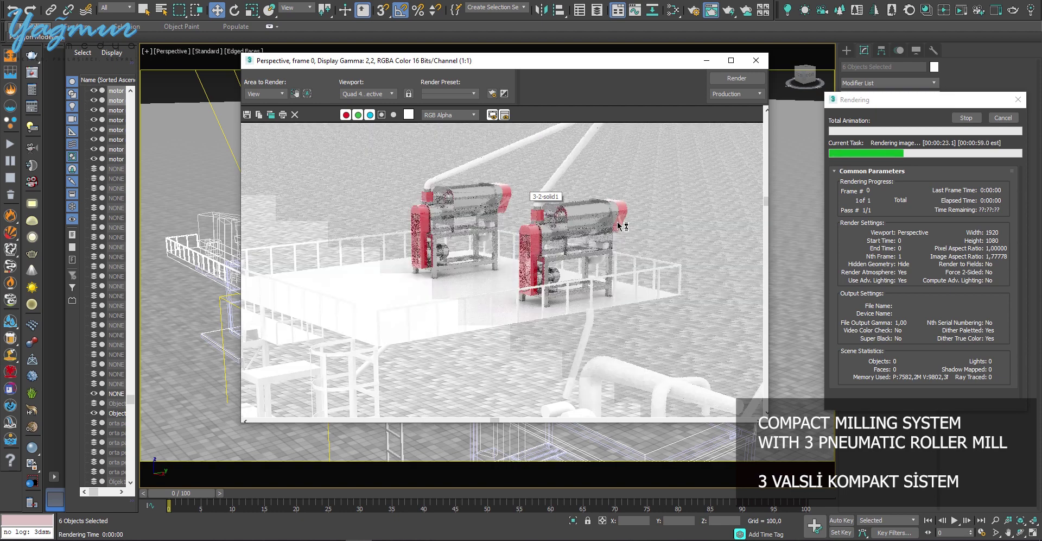
pyautogui.scroll(1, 581, 232)
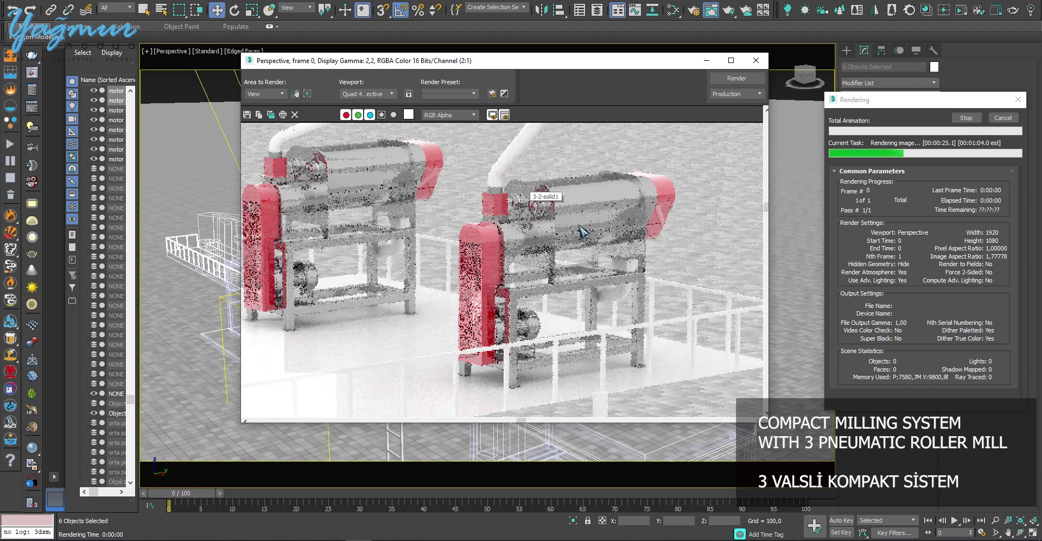
pyautogui.scroll(-1, 580, 233)
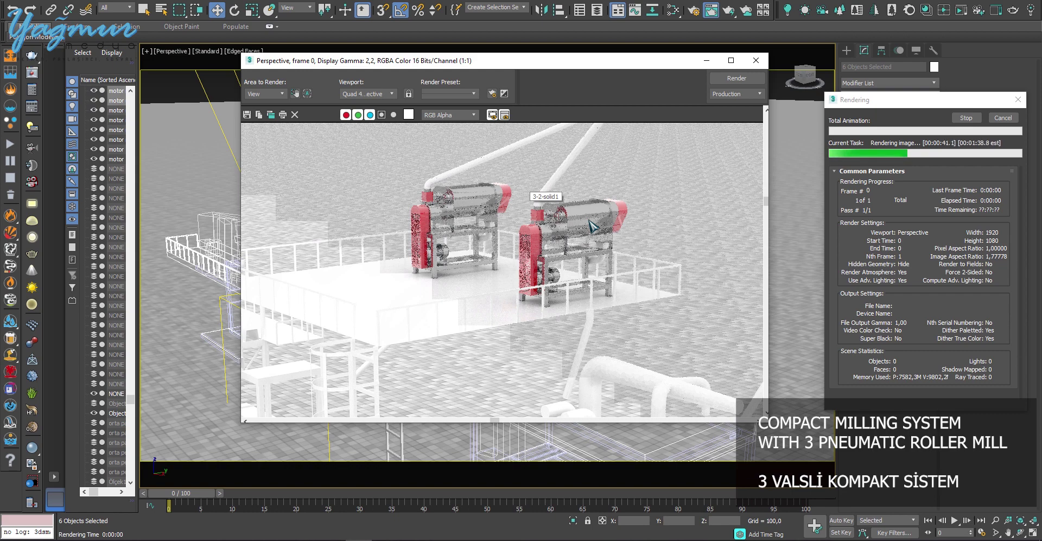
pyautogui.scroll(1, 545, 252)
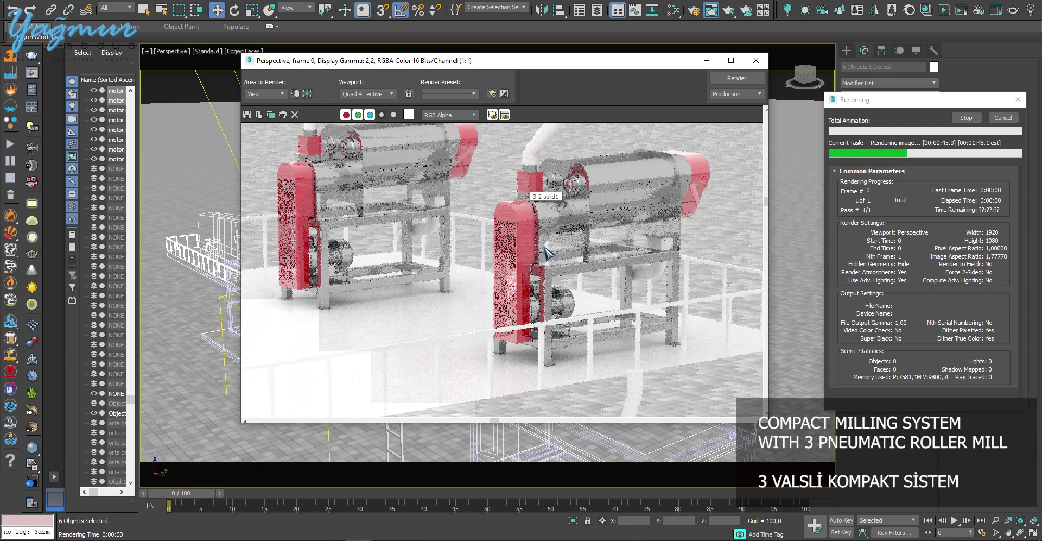
pyautogui.scroll(-2, 545, 253)
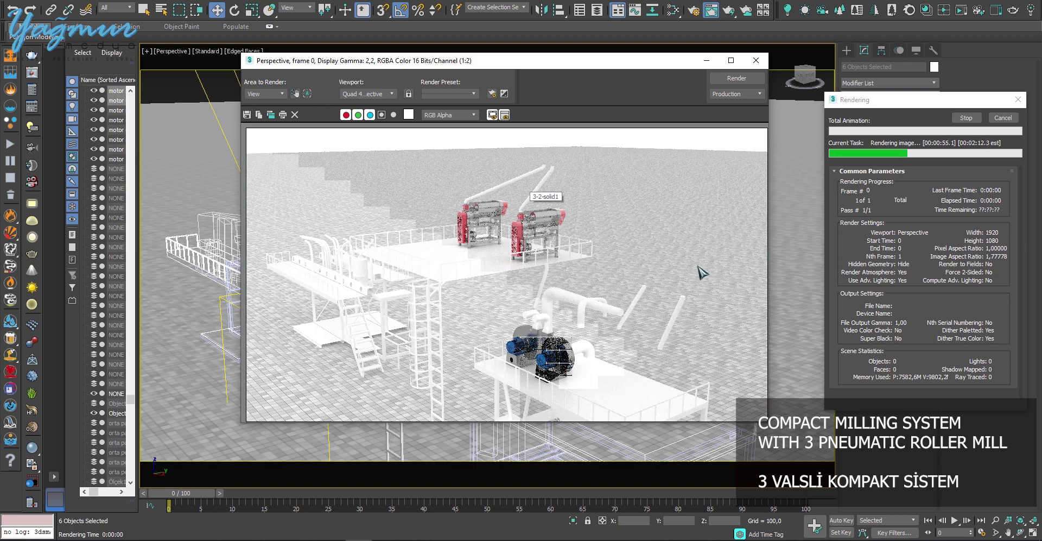
pyautogui.click(1003, 119)
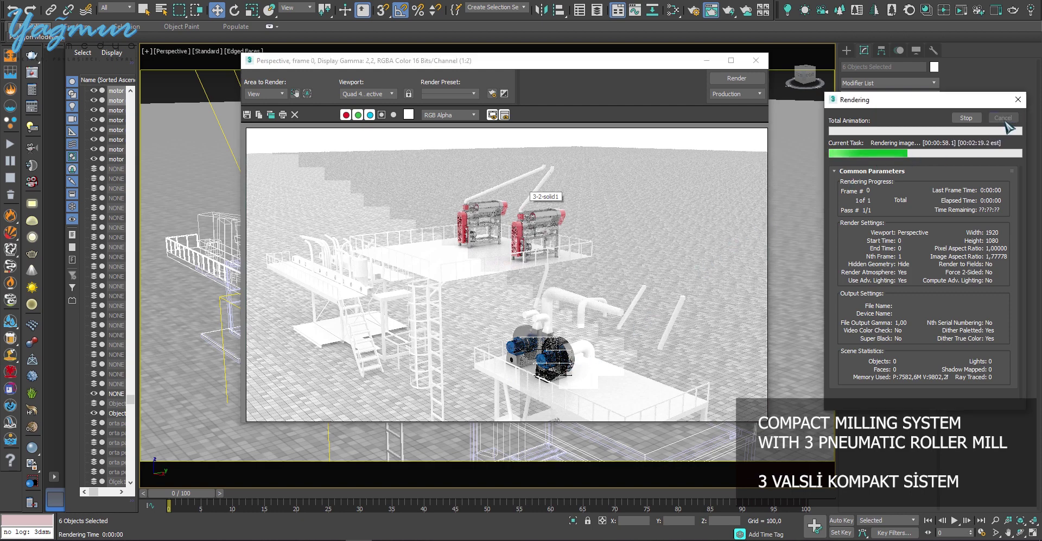
# Step: Close the rendered image, then select and isolate the two fan units on the lower platform
pyautogui.click(756, 61)
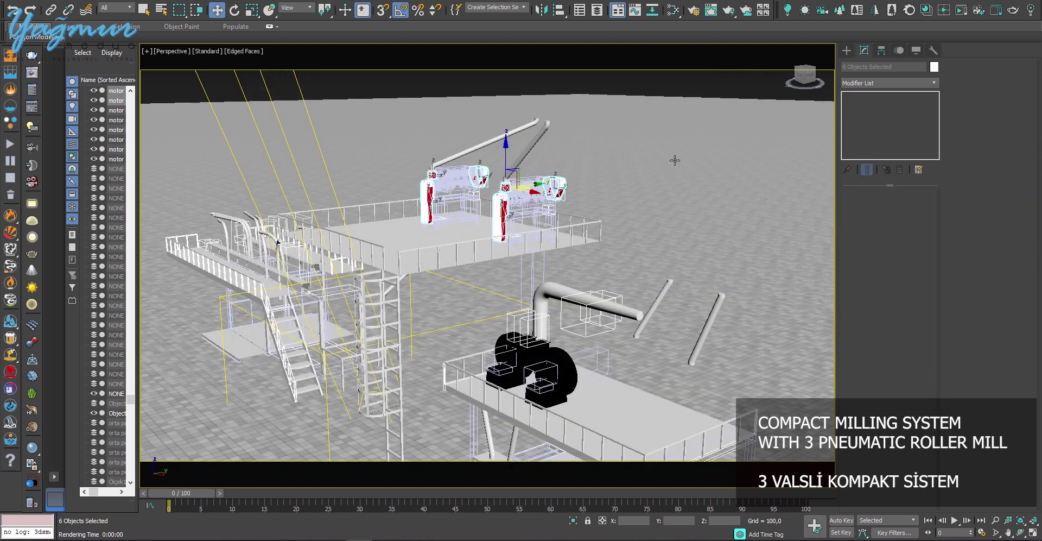
pyautogui.click(560, 367)
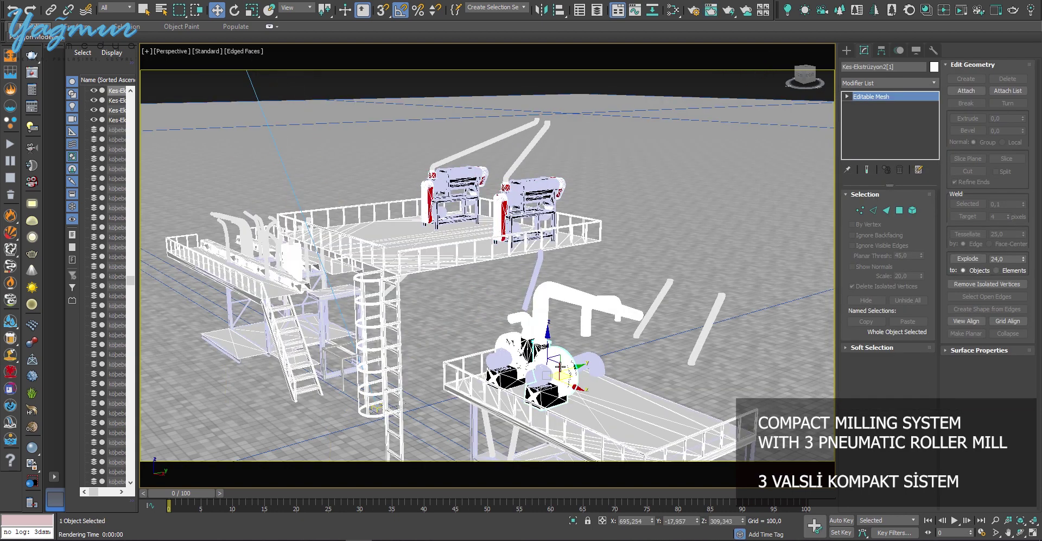
pyautogui.press('z')
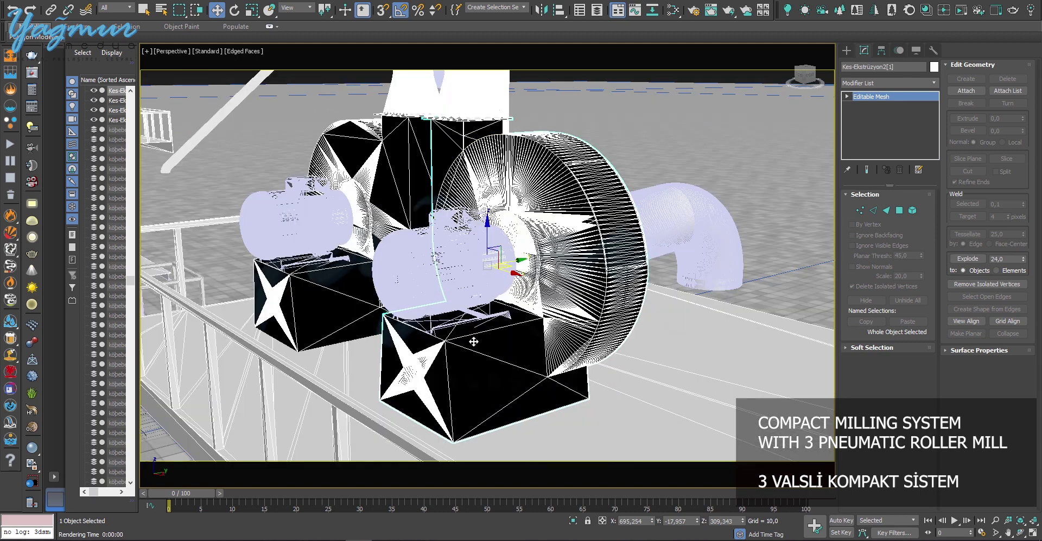
pyautogui.keyDown('ctrl'); pyautogui.click(359, 159); pyautogui.keyUp('ctrl')
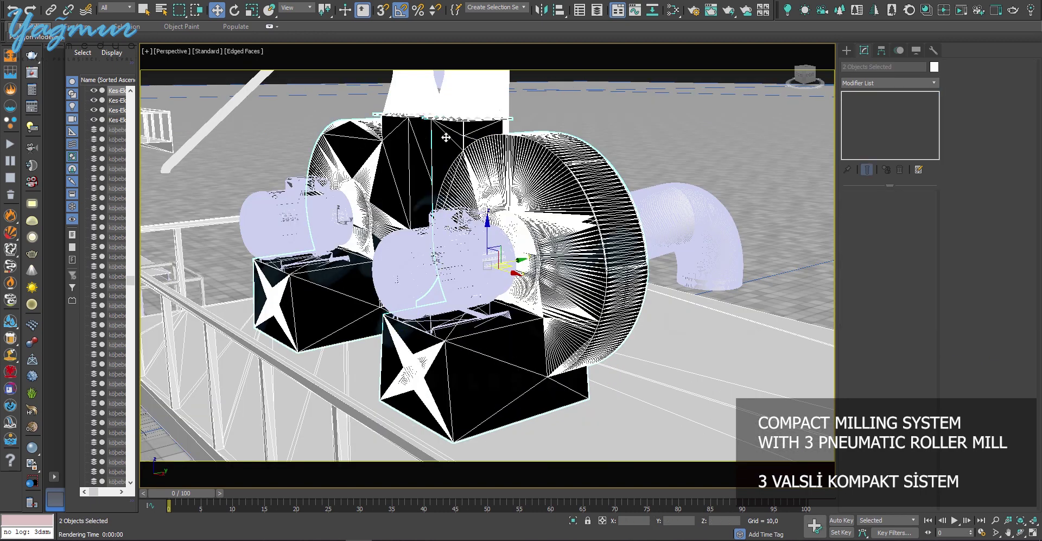
pyautogui.hotkey('alt', 'q')
# Step: Assign the midnight chrome material to both fan units from the Slate Material Editor
pyautogui.press('m')
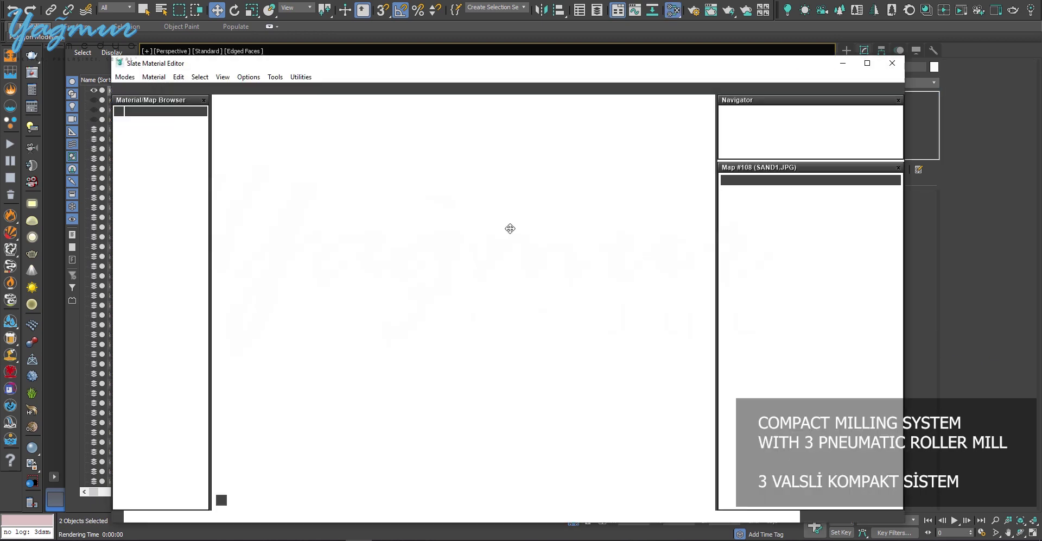
pyautogui.moveTo(409, 307); pyautogui.dragTo(585, 321, button='middle')
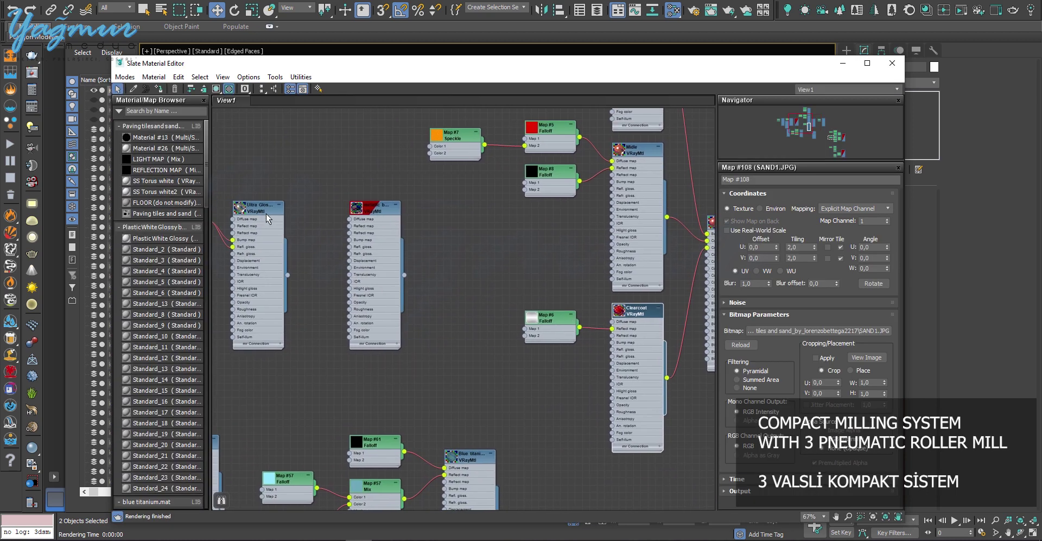
pyautogui.moveTo(437, 336); pyautogui.dragTo(239, 340, button='middle')
pyautogui.moveTo(380, 355); pyautogui.dragTo(563, 350, button='middle')
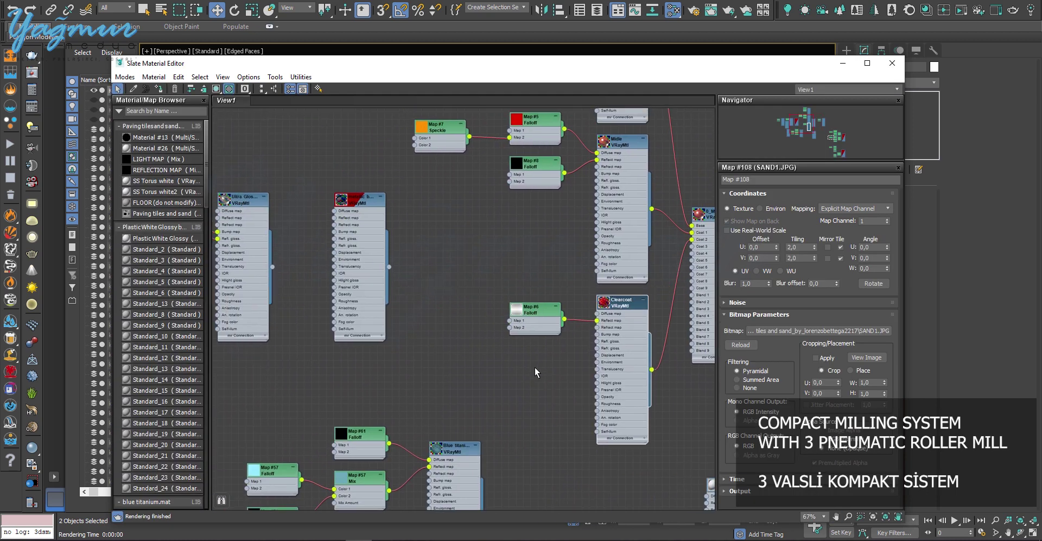
pyautogui.scroll(-1, 534, 368)
pyautogui.moveTo(327, 273); pyautogui.dragTo(471, 248, button='middle')
pyautogui.rightClick(411, 274)
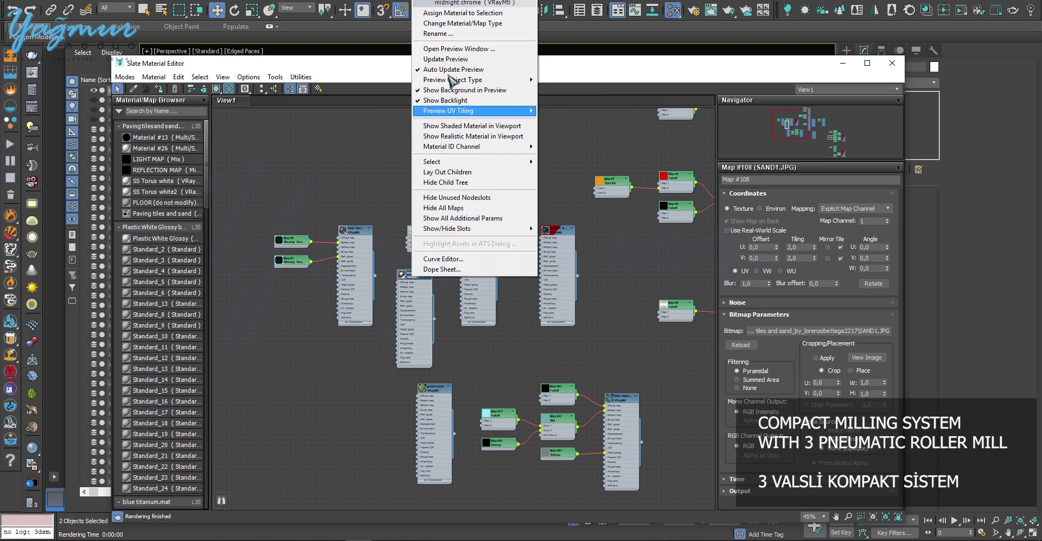
pyautogui.click(457, 13)
pyautogui.press('m')
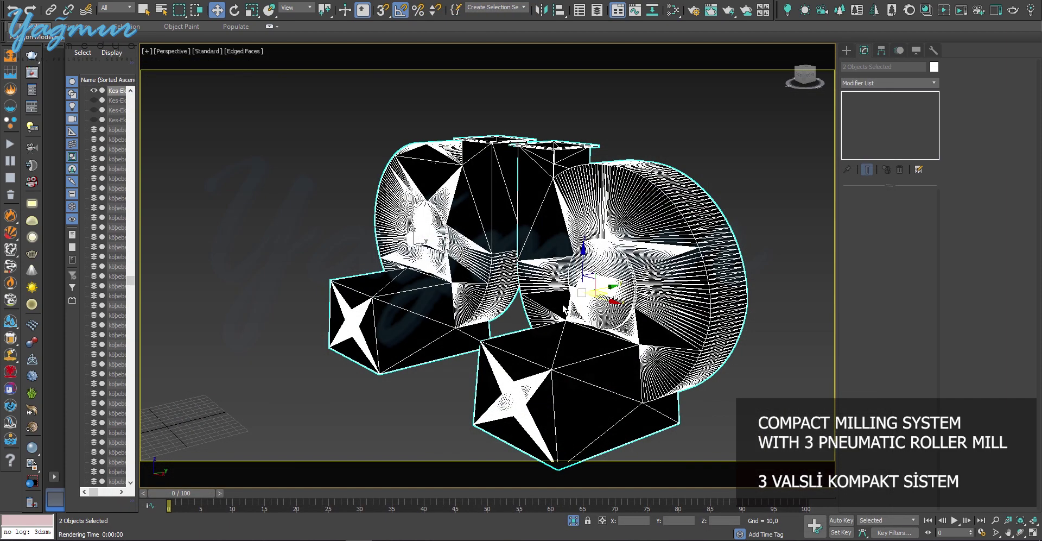
# Step: Unhide all scene objects, select the Direct001 light and turn its shadows on
pyautogui.click(573, 521)
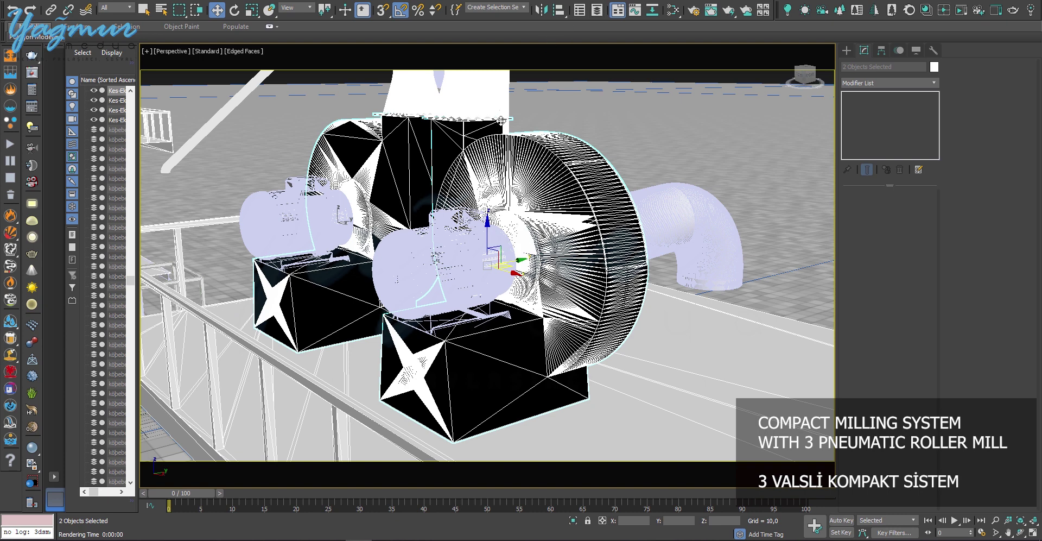
pyautogui.press('h')
pyautogui.doubleClick(55, 54)
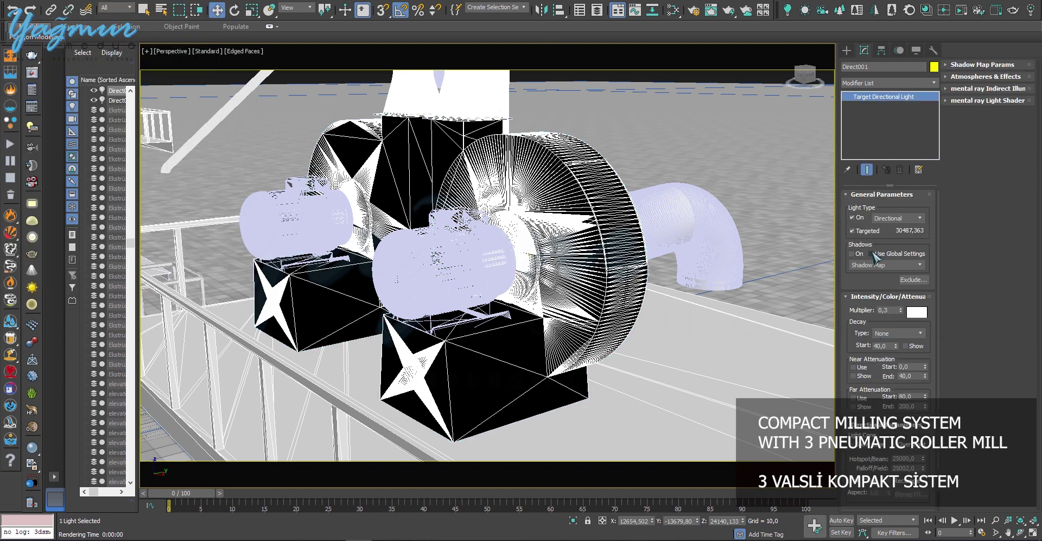
pyautogui.click(872, 254)
# Step: Set Direct001's shadow type to VRayShadow and bring up the Layer Explorer
pyautogui.click(887, 265)
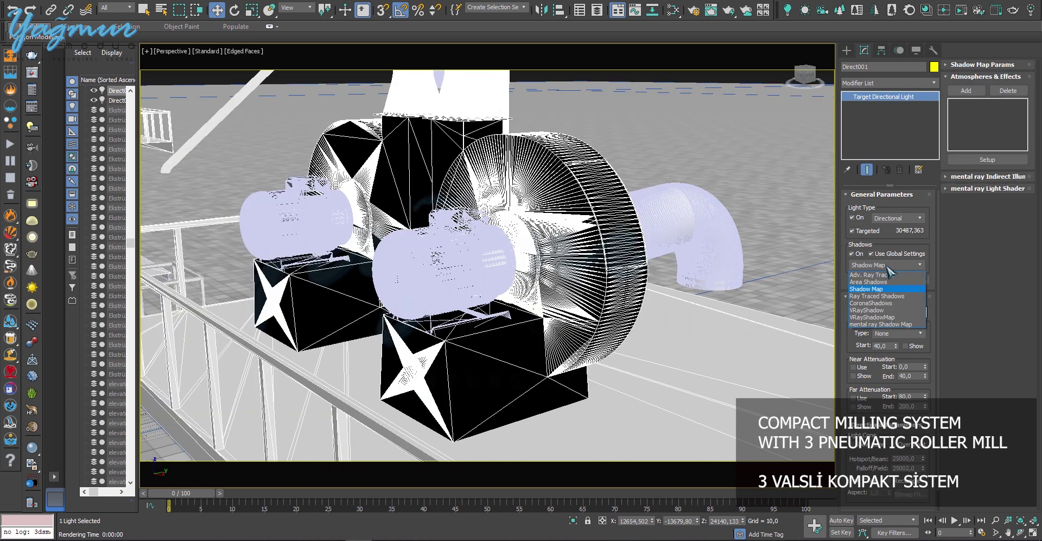
pyautogui.click(874, 310)
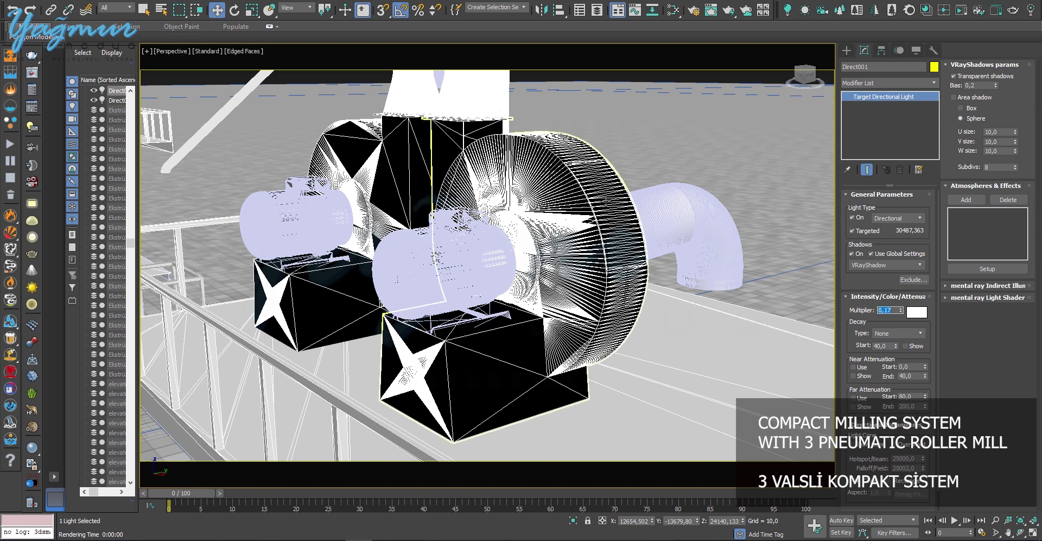
pyautogui.click(597, 9)
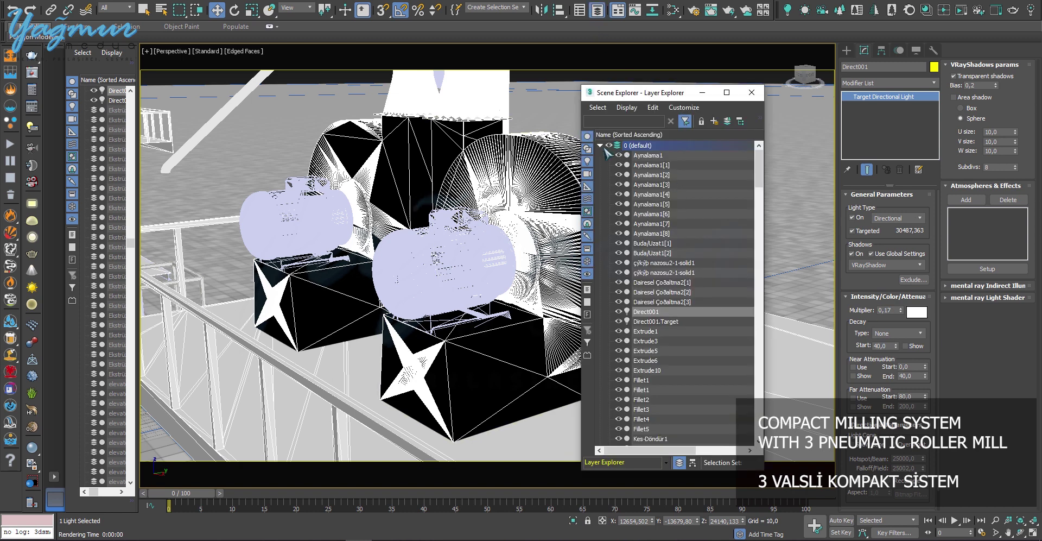
# Step: Unhide the COP_SASORU layer, select its child objects and isolate them
pyautogui.click(600, 146)
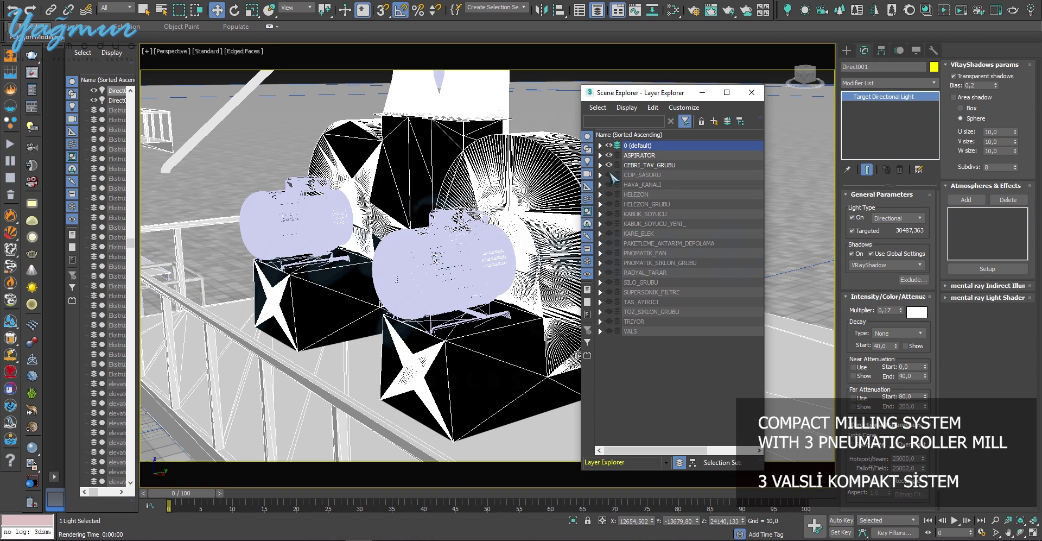
pyautogui.click(610, 175)
pyautogui.rightClick(653, 177)
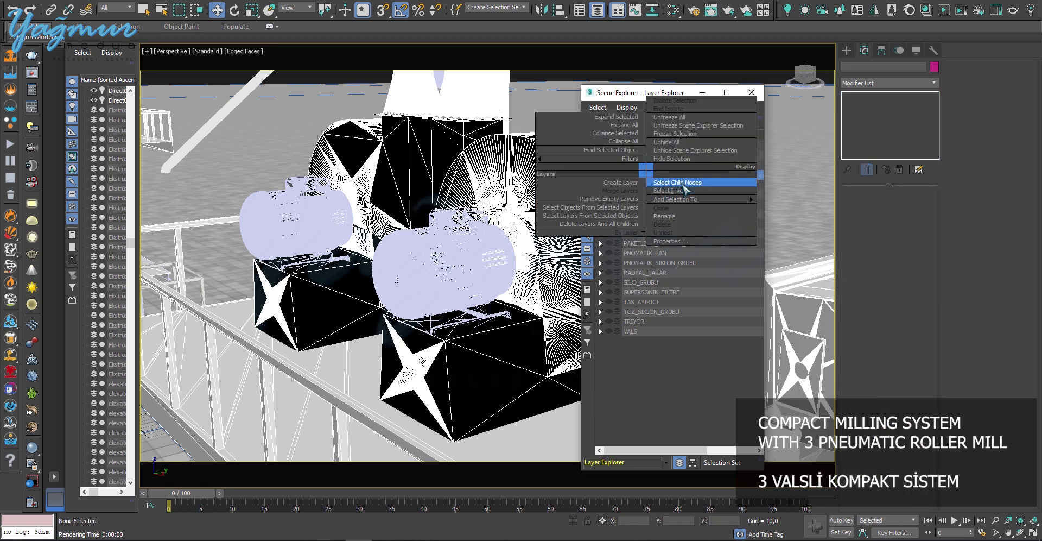
pyautogui.click(673, 181)
pyautogui.click(751, 93)
pyautogui.hotkey('alt', 'q')
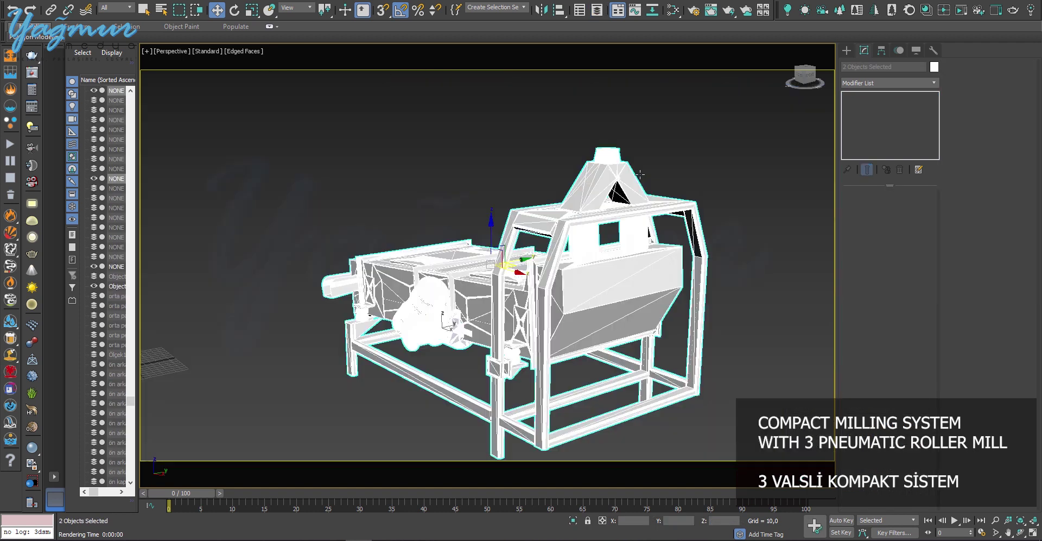
# Step: Orbit around the isolated separator machine, then bring up the Slate Material Editor
pyautogui.keyDown('alt'); pyautogui.moveTo(491, 363); pyautogui.dragTo(617, 374, button='middle'); pyautogui.keyUp('alt')
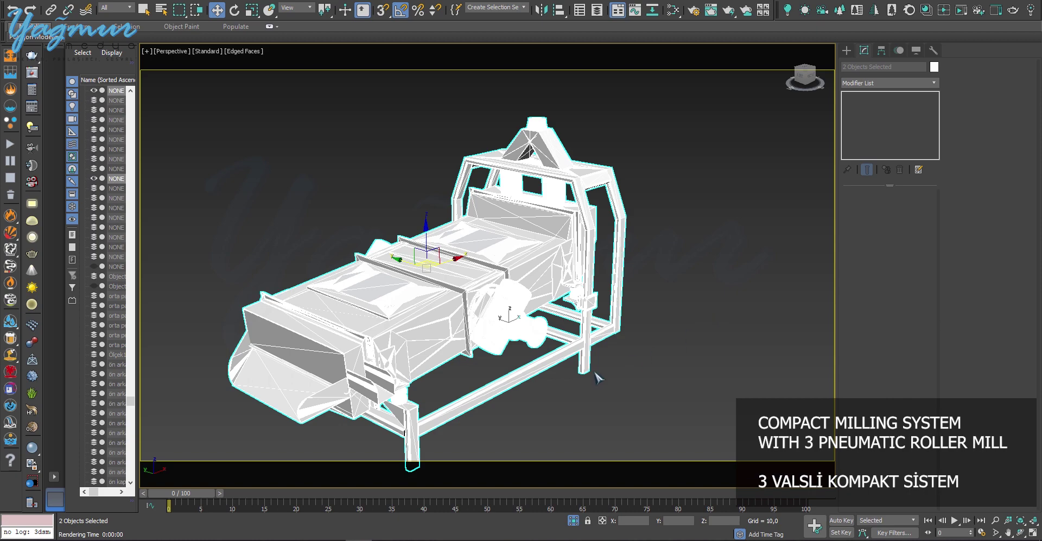
pyautogui.keyDown('alt'); pyautogui.moveTo(595, 373); pyautogui.dragTo(700, 360, button='middle'); pyautogui.keyUp('alt')
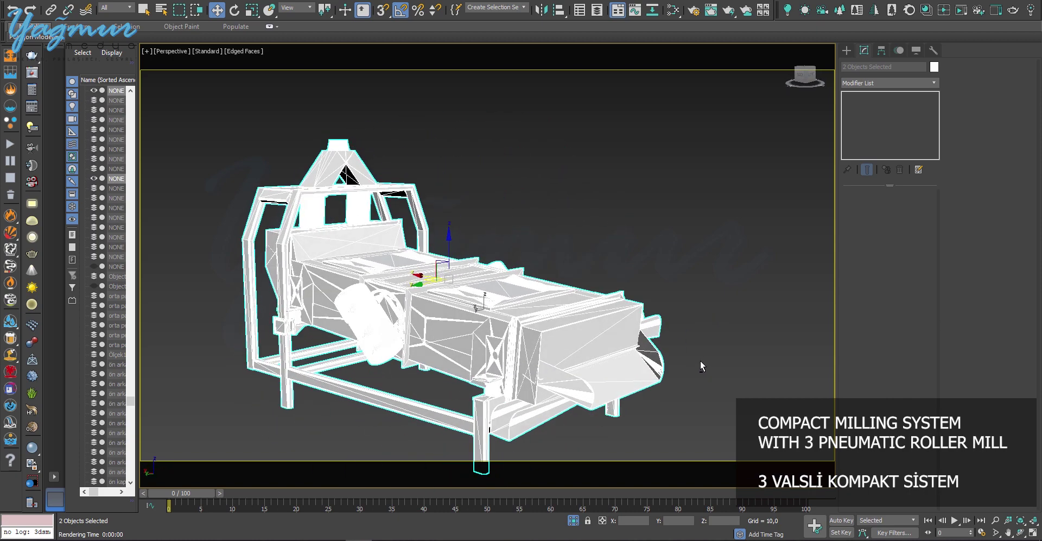
pyautogui.press('m')
pyautogui.moveTo(555, 351); pyautogui.dragTo(544, 278, button='middle')
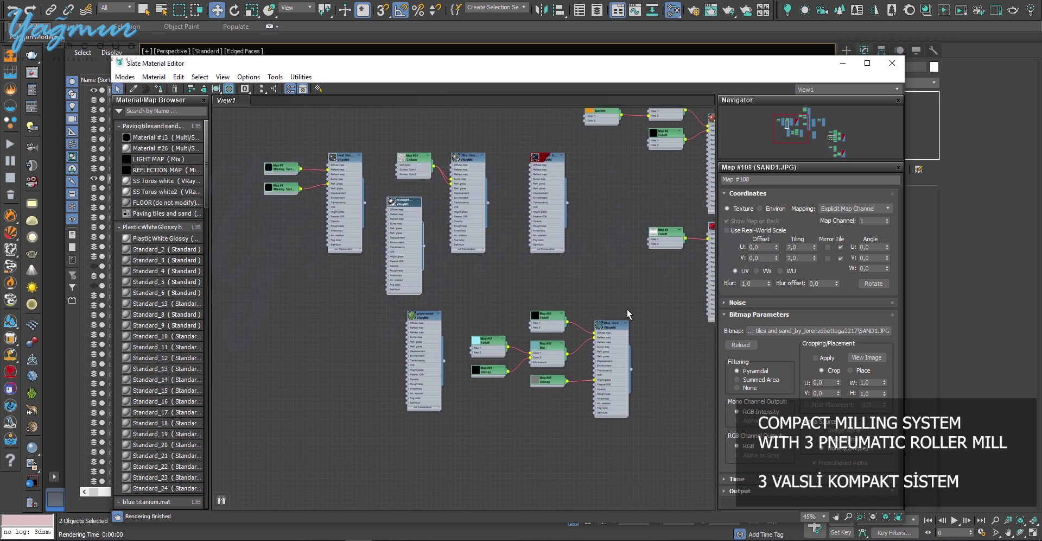
# Step: Find the Galvanized VRayMtl node and assign it to the selected COP_SASORU machine
pyautogui.moveTo(625, 310); pyautogui.dragTo(536, 280, button='middle')
pyautogui.scroll(1, 537, 280)
pyautogui.moveTo(619, 307); pyautogui.dragTo(414, 384, button='middle')
pyautogui.moveTo(481, 358); pyautogui.dragTo(382, 270, button='middle')
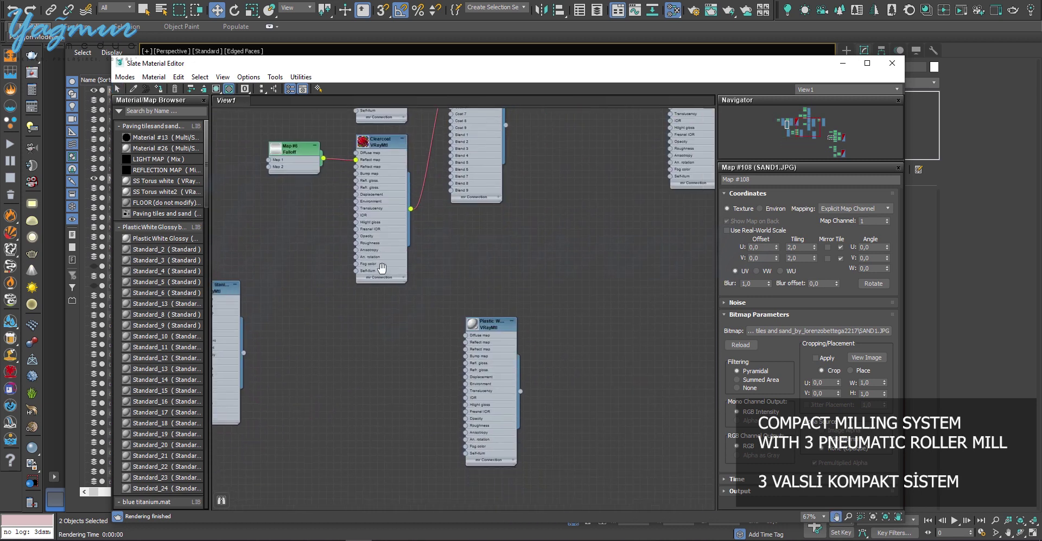
pyautogui.moveTo(451, 182); pyautogui.dragTo(428, 360, button='middle')
pyautogui.moveTo(572, 179); pyautogui.dragTo(353, 230, button='middle')
pyautogui.scroll(2, 440, 281)
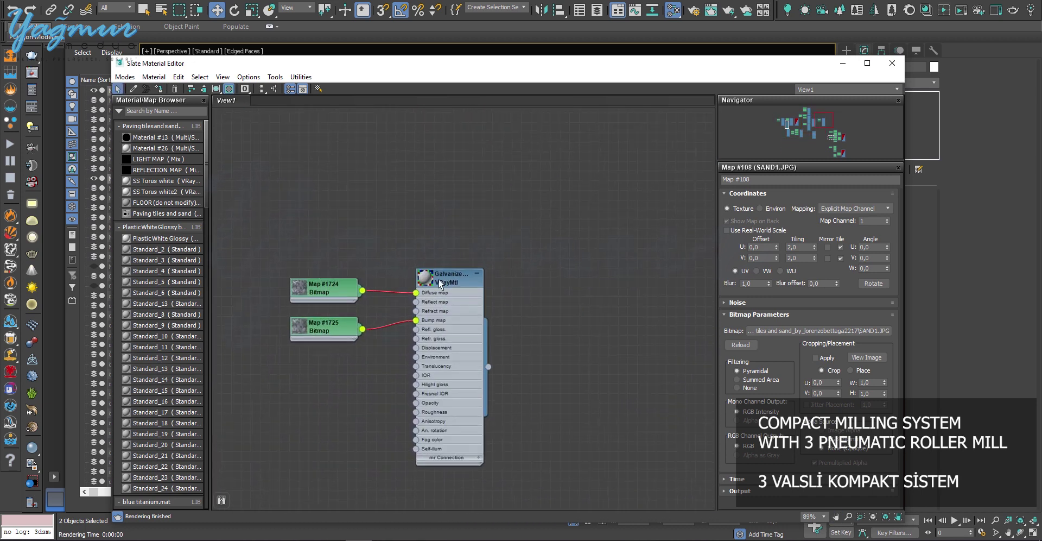
pyautogui.rightClick(459, 279)
pyautogui.click(525, 5)
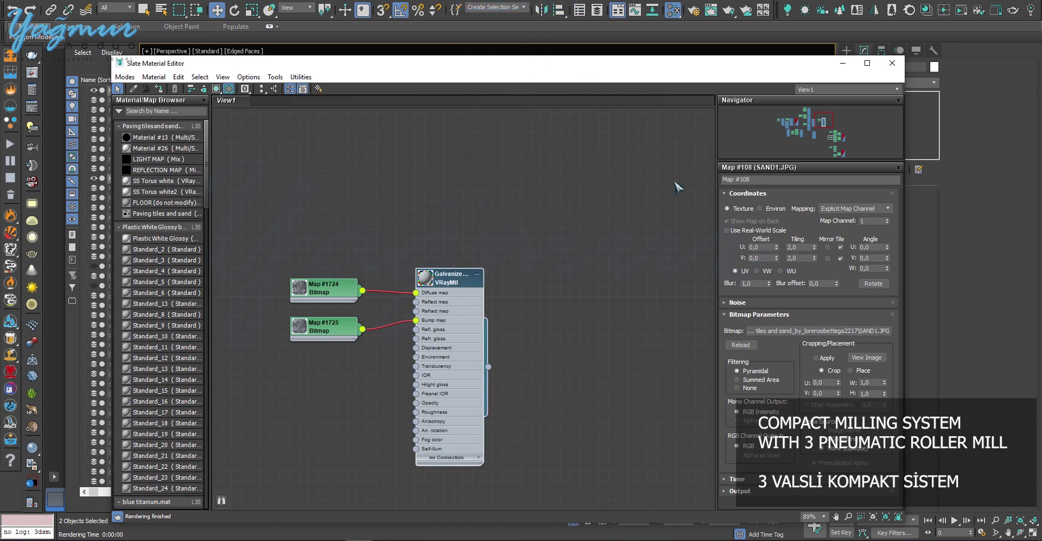
pyautogui.press('m')
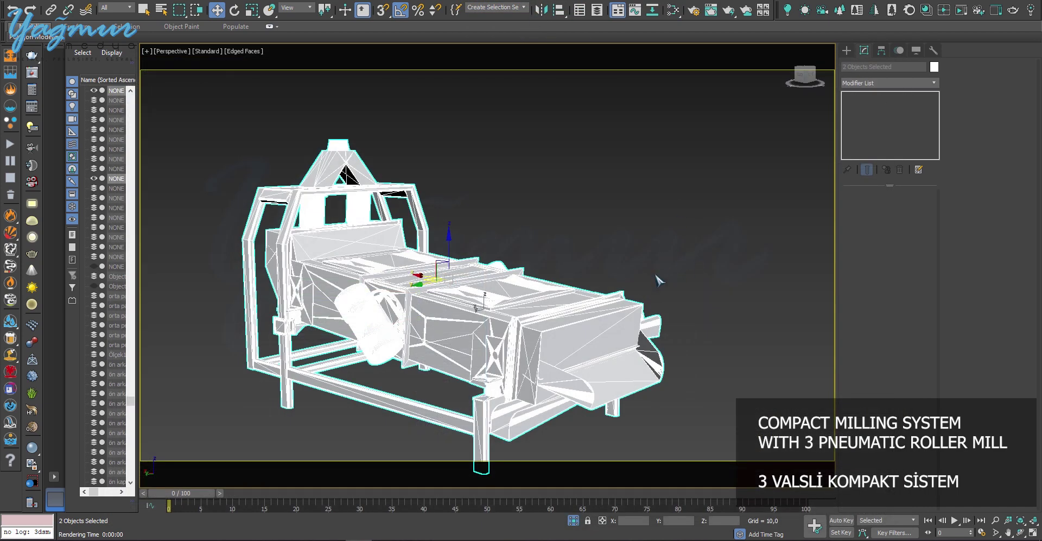
# Step: Toggle the background in the Slate Material Editor's material previews
pyautogui.click(673, 10)
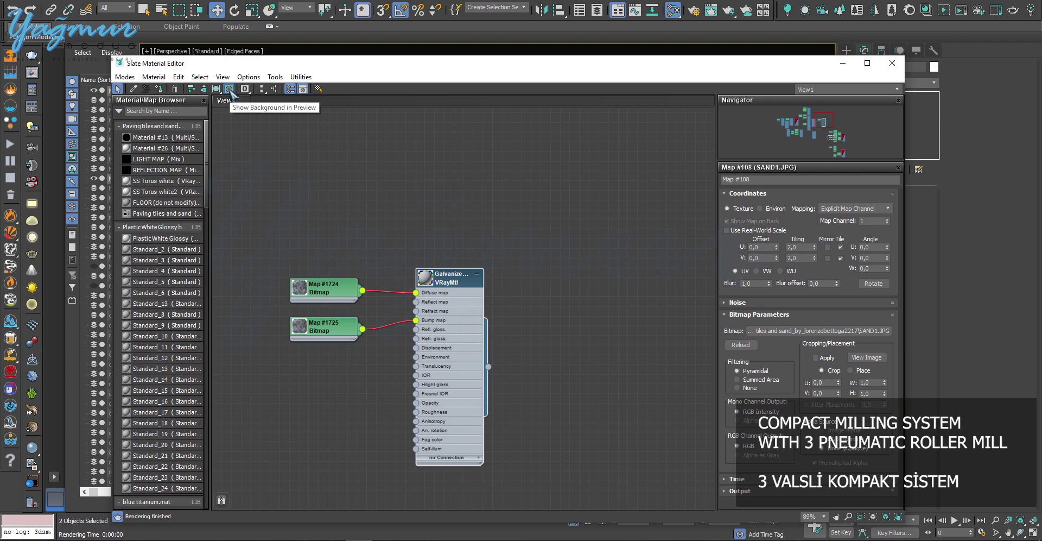
pyautogui.click(230, 89)
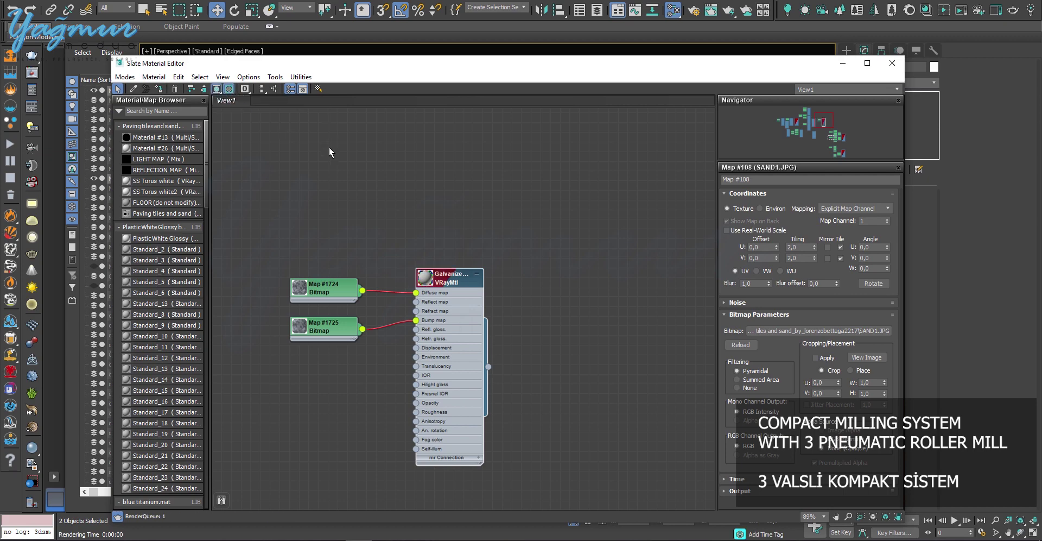
pyautogui.press('m')
pyautogui.press('m')
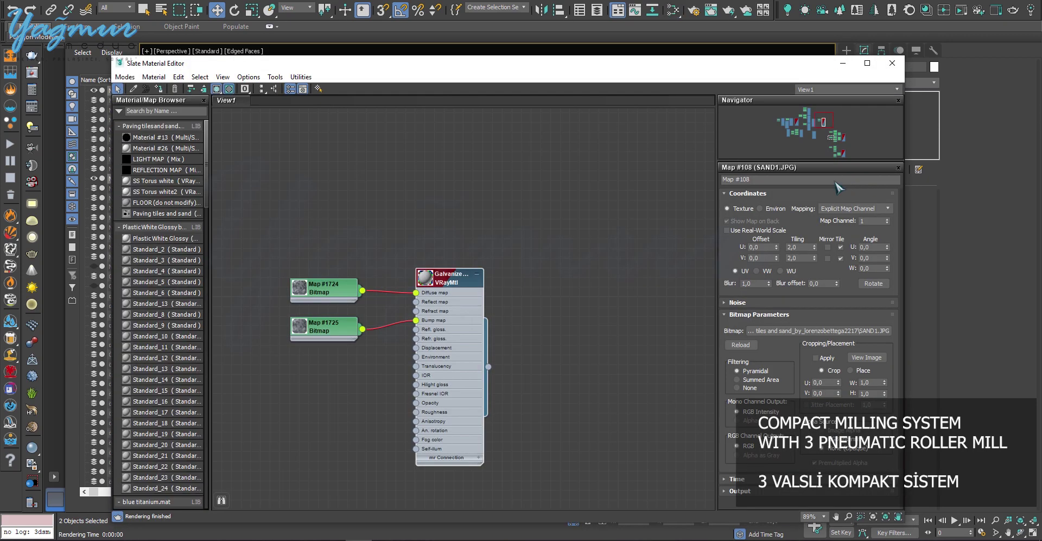
pyautogui.press('m')
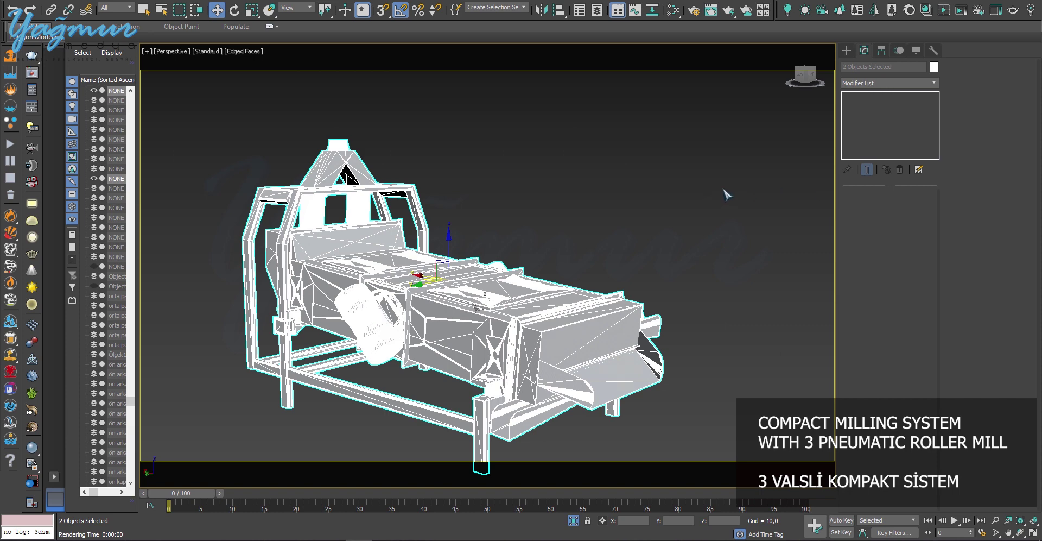
# Step: Clear the selection and show the whole machine from the Top view
pyautogui.click(595, 177)
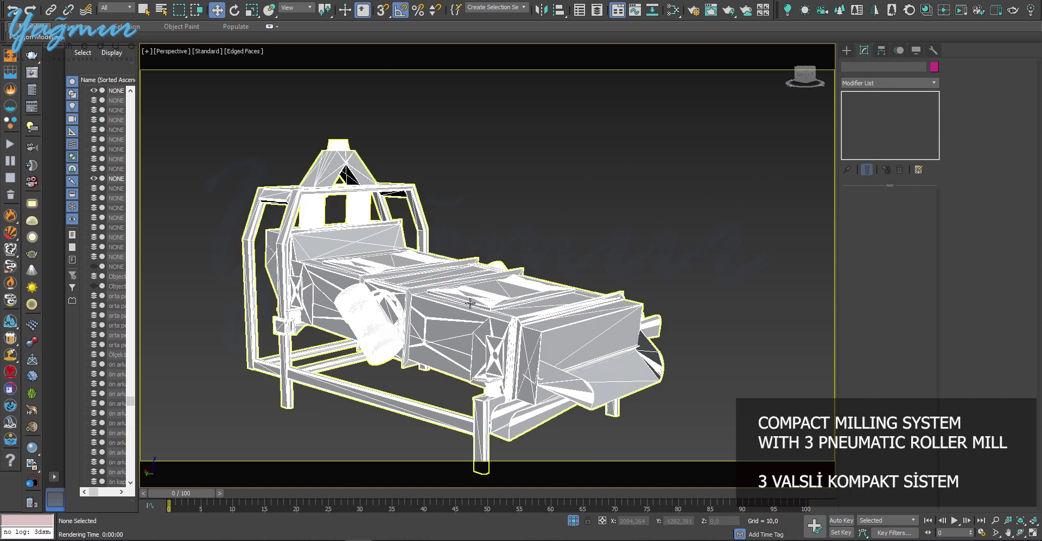
pyautogui.press('t')
pyautogui.press('z')
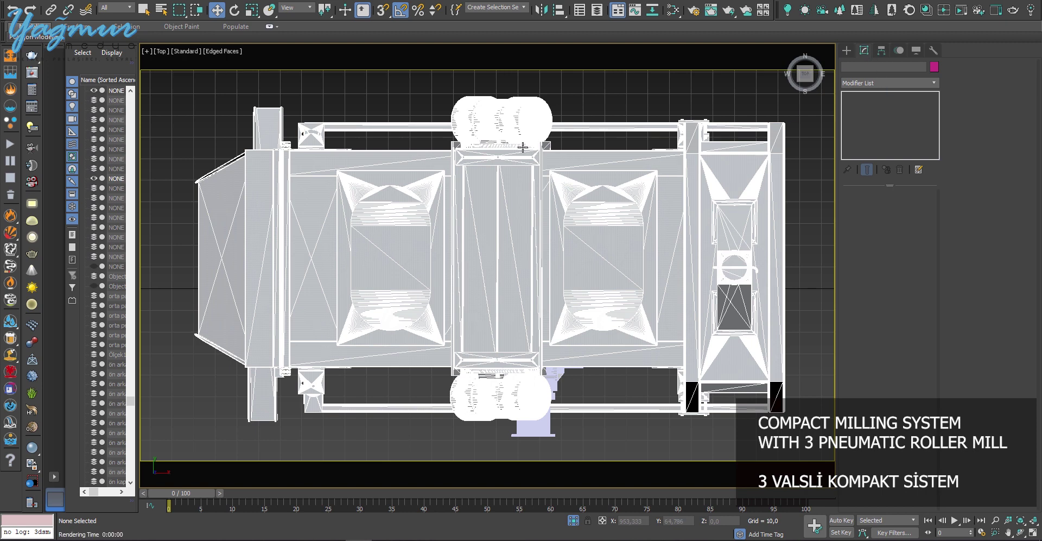
# Step: Select the upper and lower roller elements of the machine mesh in Element mode
pyautogui.click(533, 192)
pyautogui.click(913, 210)
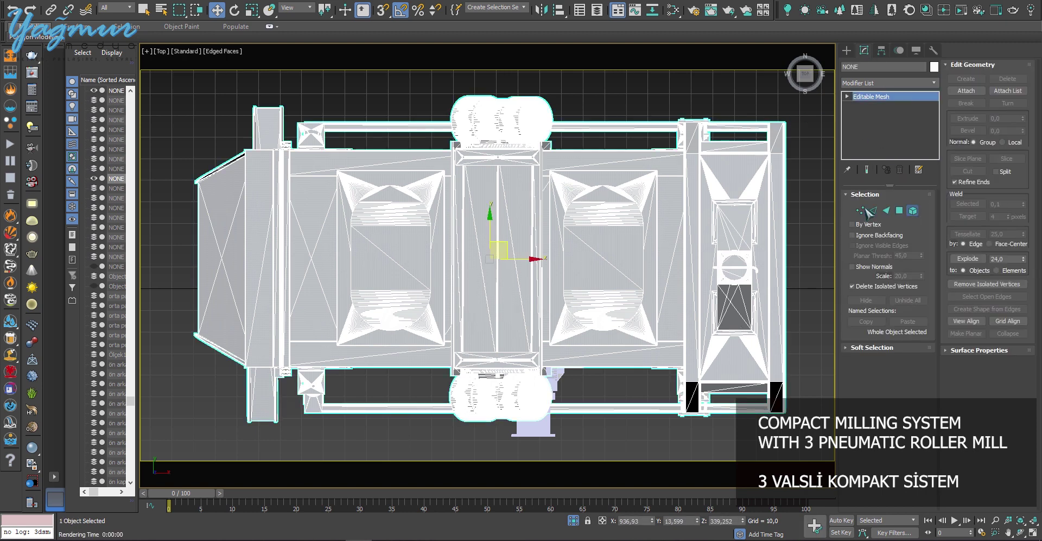
pyautogui.scroll(3, 505, 109)
pyautogui.click(509, 111)
pyautogui.scroll(-5, 509, 111)
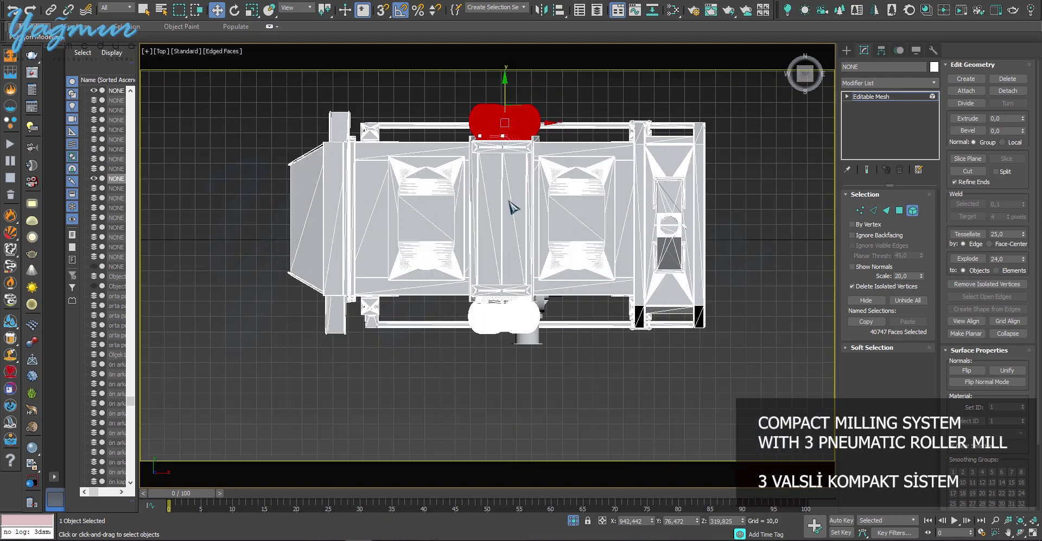
pyautogui.keyDown('ctrl'); pyautogui.click(520, 274); pyautogui.keyUp('ctrl')
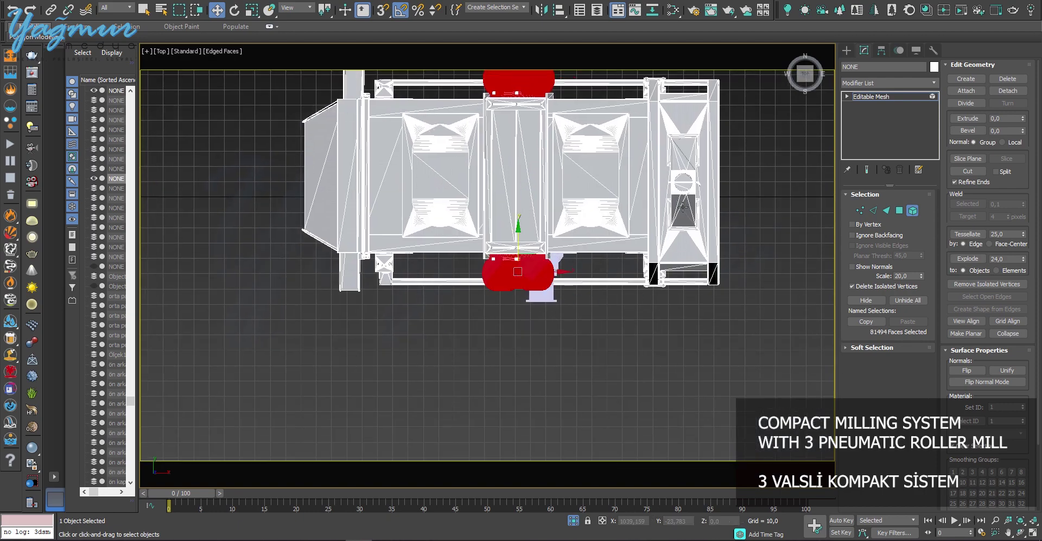
pyautogui.press('p')
pyautogui.press('z')
# Step: Add the top crossbar plus the angled and vertical frame bars on both sides
pyautogui.keyDown('alt'); pyautogui.moveTo(595, 247); pyautogui.dragTo(641, 190, button='middle'); pyautogui.keyUp('alt')
pyautogui.scroll(-3, 639, 190)
pyautogui.keyDown('ctrl'); pyautogui.click(682, 141); pyautogui.keyUp('ctrl')
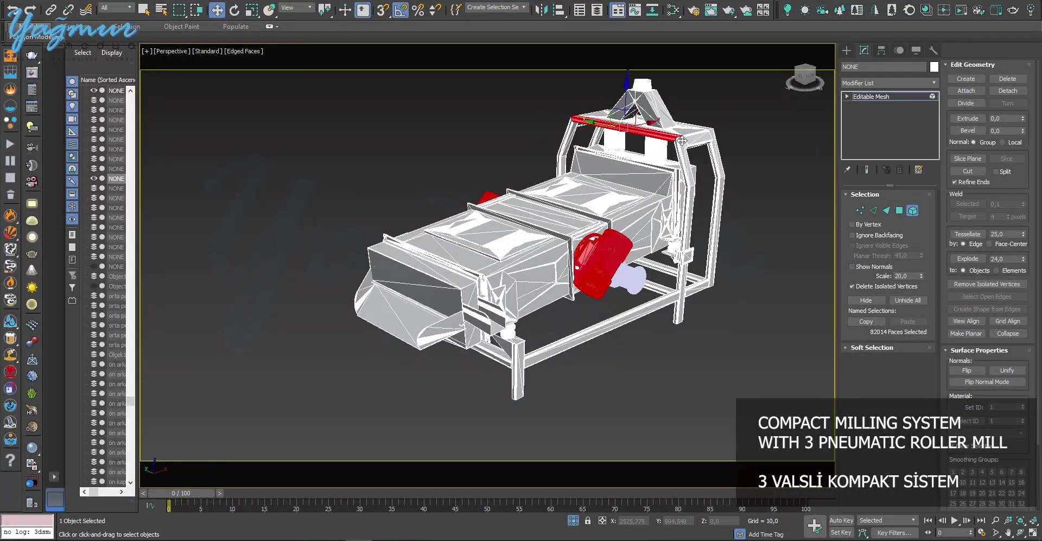
pyautogui.keyDown('ctrl'); pyautogui.click(680, 147); pyautogui.keyUp('ctrl')
pyautogui.keyDown('ctrl'); pyautogui.click(690, 202); pyautogui.keyUp('ctrl')
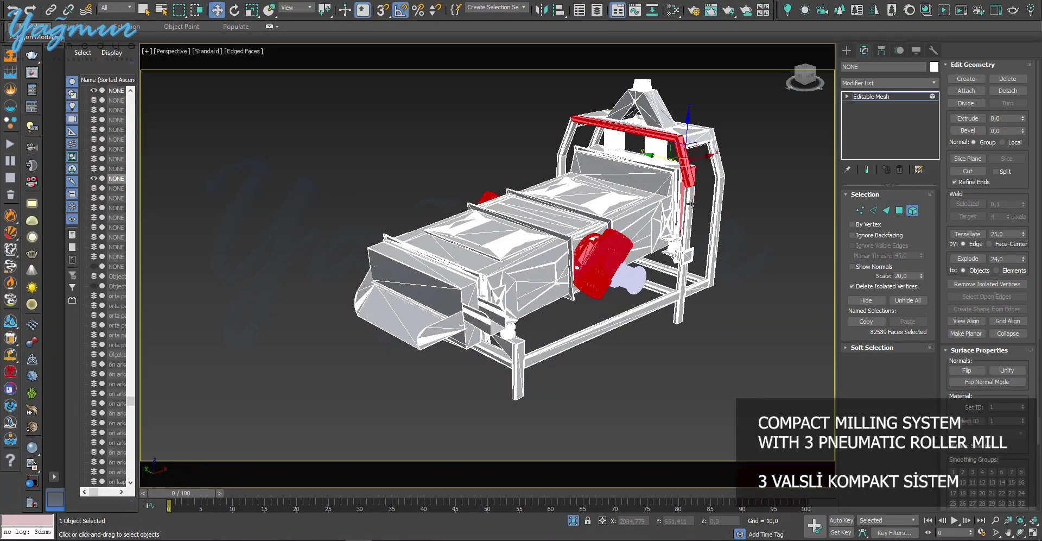
pyautogui.hotkey('ctrl', 'z')
pyautogui.keyDown('alt'); pyautogui.moveTo(705, 218); pyautogui.dragTo(661, 186, button='middle'); pyautogui.keyUp('alt')
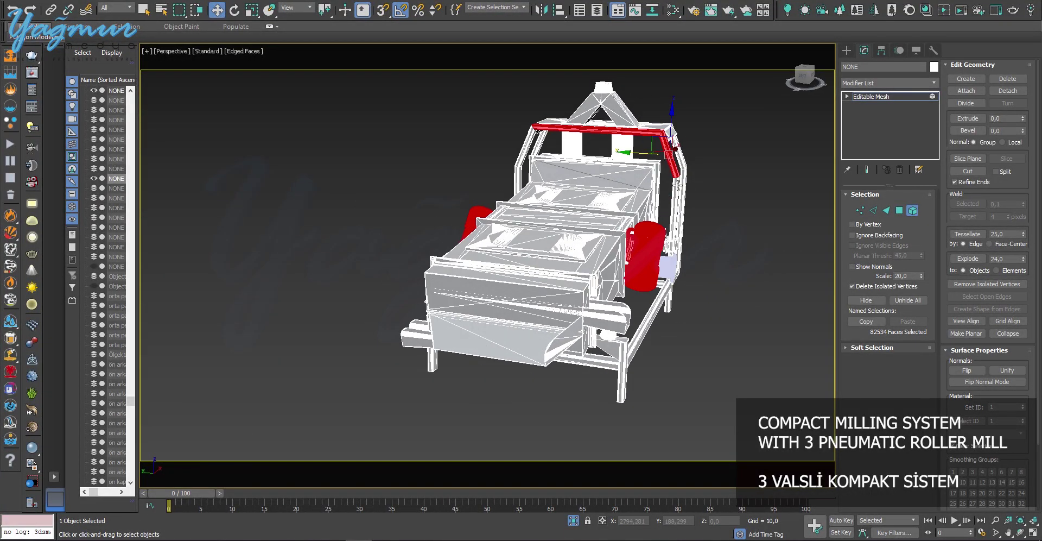
pyautogui.keyDown('ctrl'); pyautogui.click(677, 185); pyautogui.keyUp('ctrl')
pyautogui.scroll(3, 629, 142)
pyautogui.keyDown('alt'); pyautogui.moveTo(581, 160); pyautogui.dragTo(605, 168, button='middle'); pyautogui.keyUp('alt')
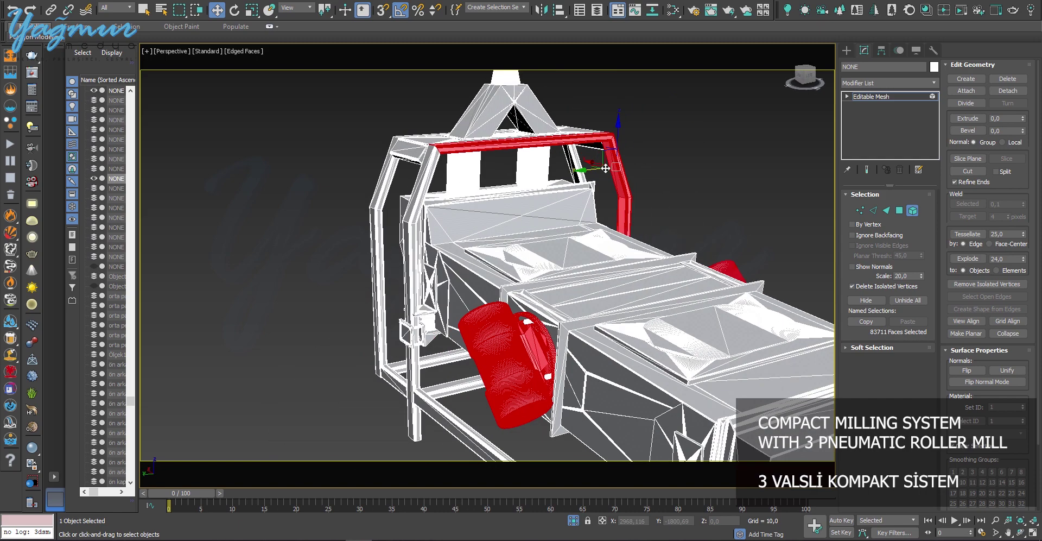
pyautogui.keyDown('ctrl'); pyautogui.click(434, 158); pyautogui.keyUp('ctrl')
pyautogui.keyDown('ctrl'); pyautogui.click(411, 257); pyautogui.keyUp('ctrl')
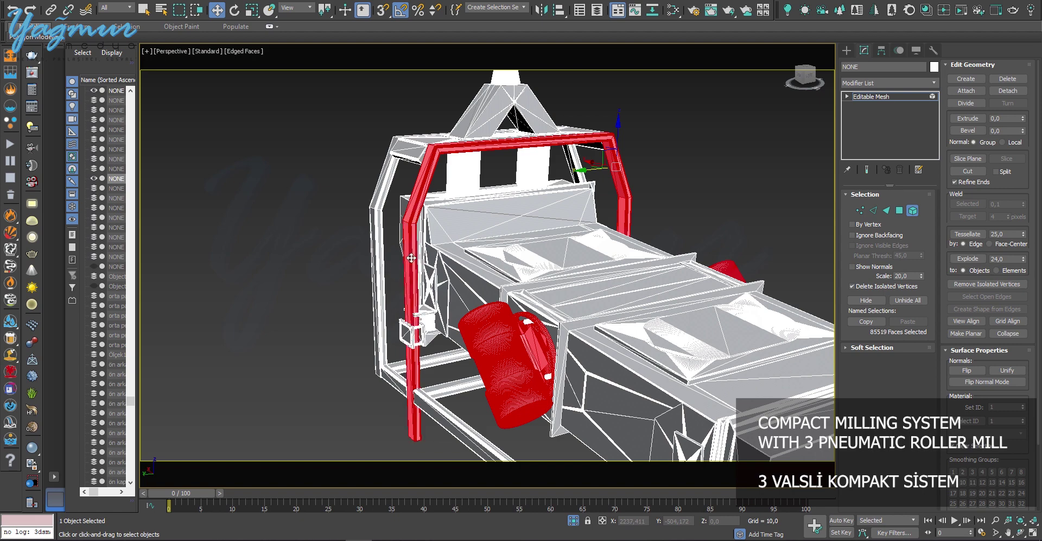
pyautogui.keyDown('alt'); pyautogui.moveTo(410, 257); pyautogui.dragTo(505, 223, button='middle'); pyautogui.keyUp('alt')
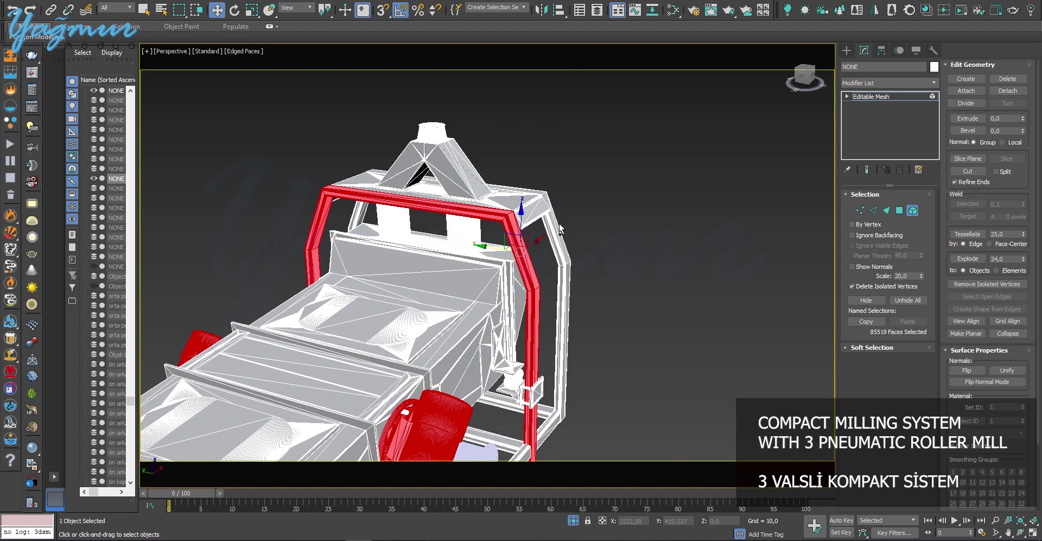
pyautogui.keyDown('ctrl'); pyautogui.click(563, 259); pyautogui.keyUp('ctrl')
pyautogui.keyDown('ctrl'); pyautogui.click(565, 291); pyautogui.keyUp('ctrl')
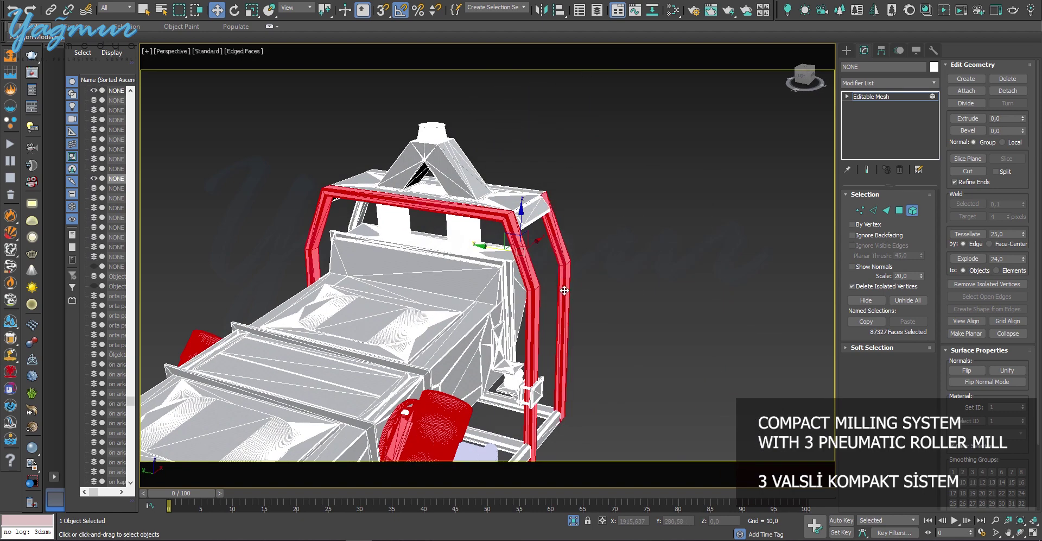
# Step: Add the bottom horizontal bars, both diagonal braces and a frame leg to the selection
pyautogui.keyDown('alt'); pyautogui.moveTo(541, 394); pyautogui.dragTo(535, 269, button='middle'); pyautogui.keyUp('alt')
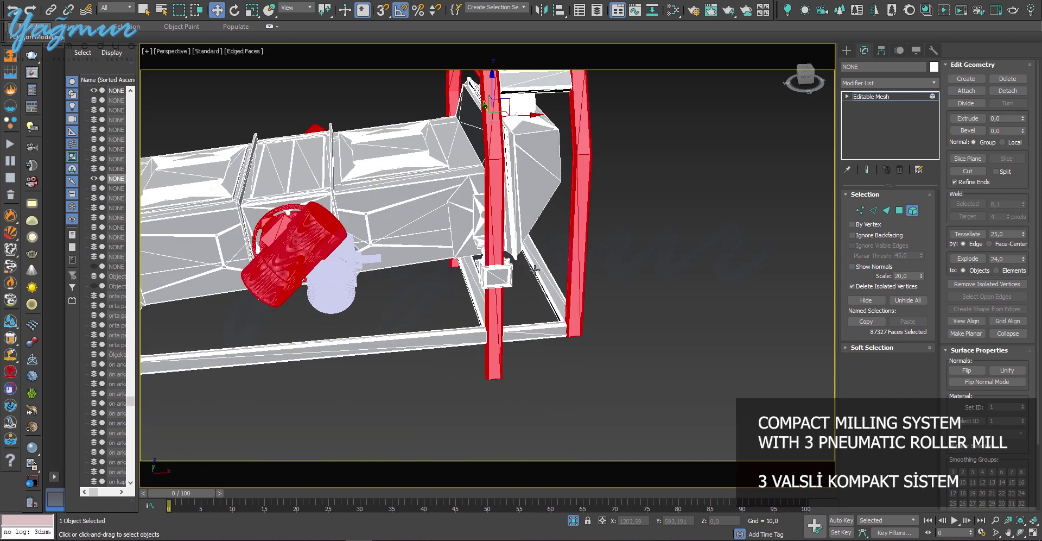
pyautogui.keyDown('ctrl'); pyautogui.click(542, 330); pyautogui.keyUp('ctrl')
pyautogui.keyDown('ctrl'); pyautogui.click(552, 298); pyautogui.keyUp('ctrl')
pyautogui.keyDown('ctrl'); pyautogui.click(479, 308); pyautogui.keyUp('ctrl')
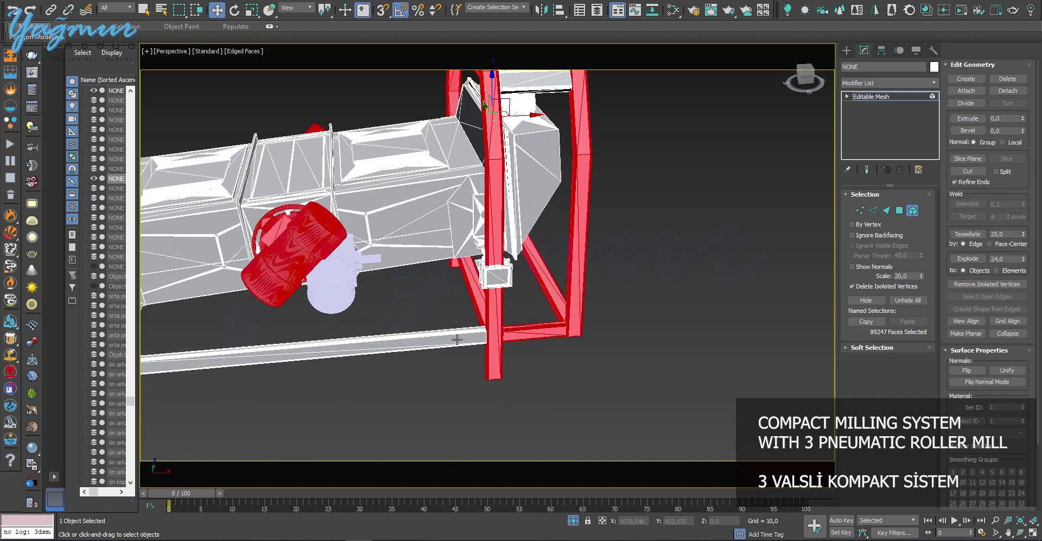
pyautogui.keyDown('ctrl'); pyautogui.click(457, 338); pyautogui.keyUp('ctrl')
pyautogui.scroll(-5, 499, 291)
pyautogui.keyDown('alt'); pyautogui.moveTo(498, 291); pyautogui.dragTo(311, 357, button='middle'); pyautogui.keyUp('alt')
pyautogui.scroll(4, 361, 356)
pyautogui.keyDown('ctrl'); pyautogui.click(373, 359); pyautogui.keyUp('ctrl')
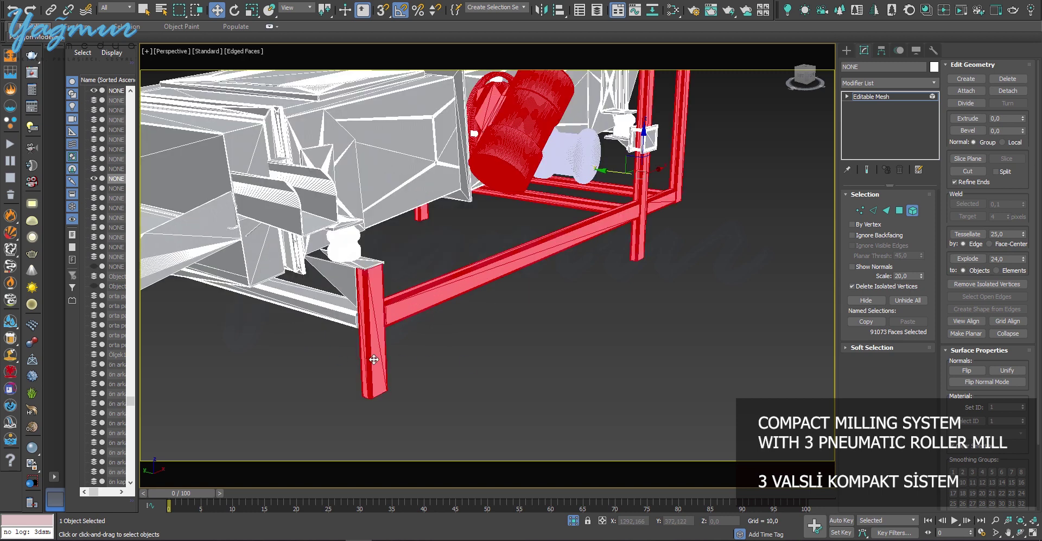
pyautogui.press('z')
# Step: Add the front leg, lower front beam, tank-side beam, left posts and rear-left rail
pyautogui.keyDown('ctrl'); pyautogui.click(363, 325); pyautogui.keyUp('ctrl')
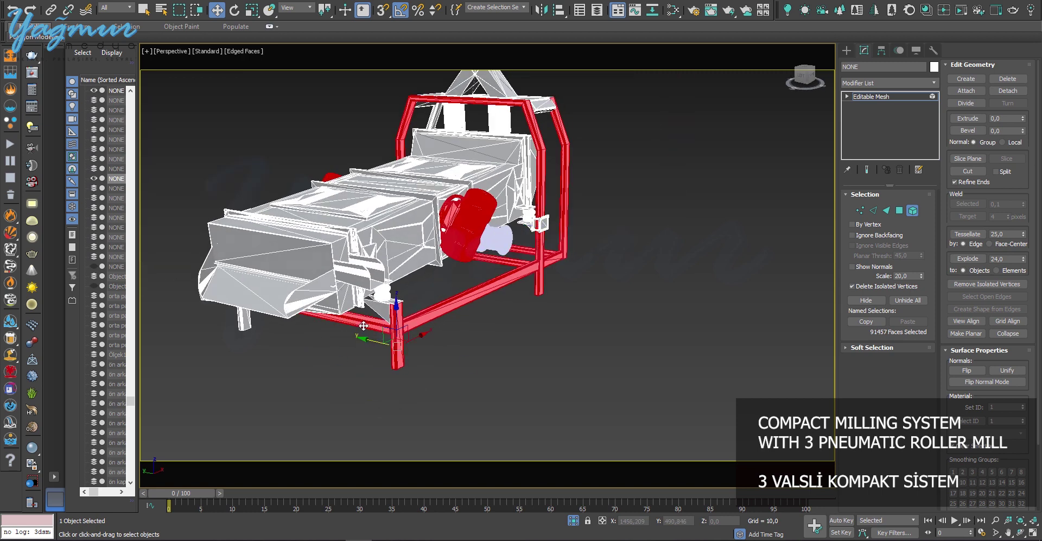
pyautogui.keyDown('alt'); pyautogui.moveTo(363, 325); pyautogui.dragTo(459, 346, button='middle'); pyautogui.keyUp('alt')
pyautogui.keyDown('ctrl'); pyautogui.click(423, 358); pyautogui.keyUp('ctrl')
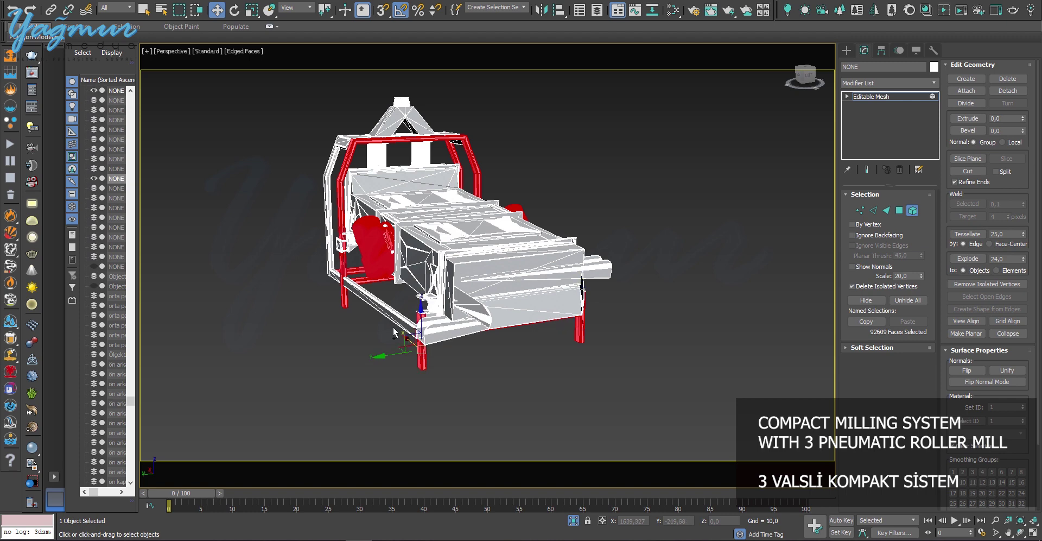
pyautogui.keyDown('ctrl'); pyautogui.click(353, 288); pyautogui.keyUp('ctrl')
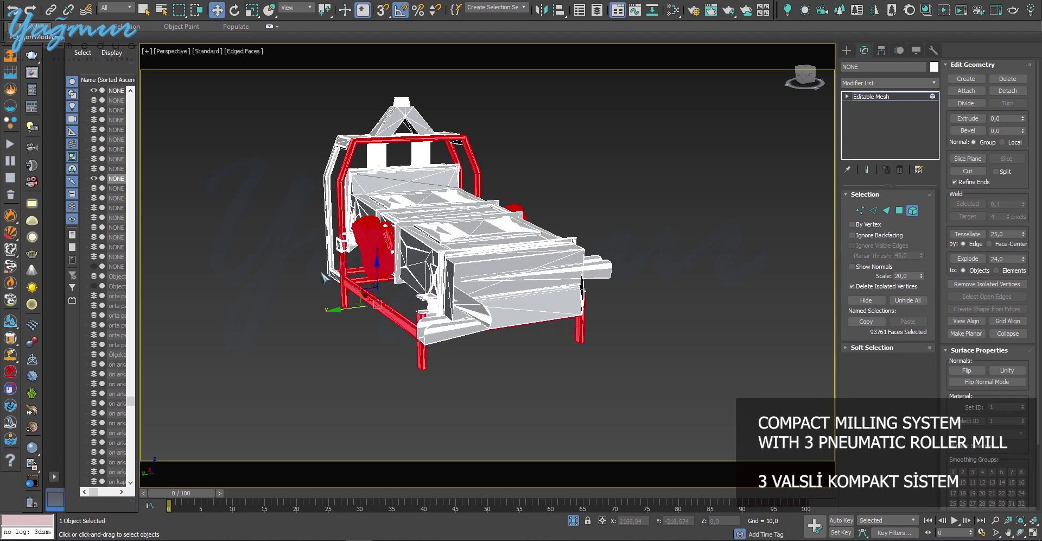
pyautogui.scroll(5, 324, 278)
pyautogui.keyDown('ctrl'); pyautogui.click(360, 284); pyautogui.keyUp('ctrl')
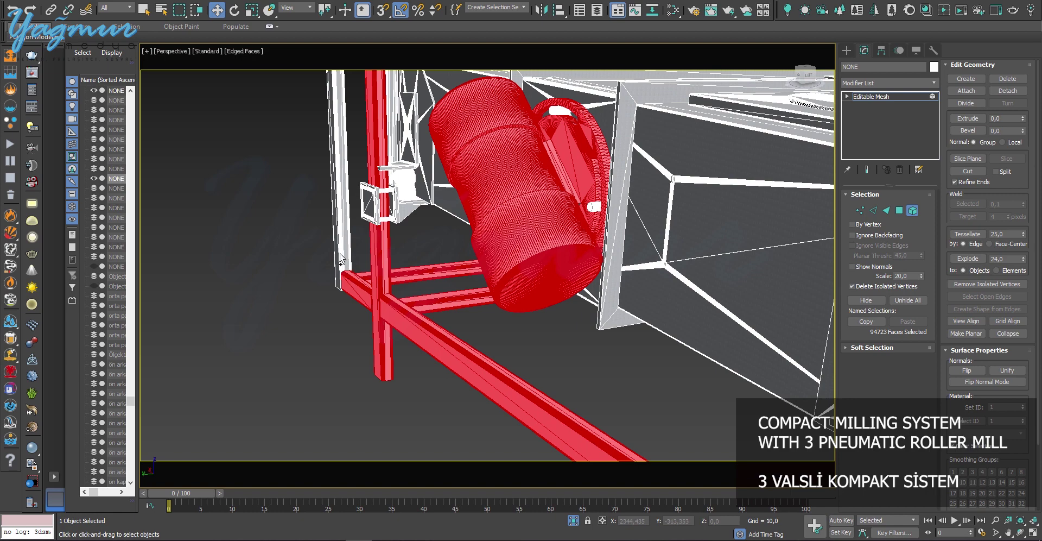
pyautogui.scroll(-5, 347, 236)
pyautogui.scroll(6, 353, 214)
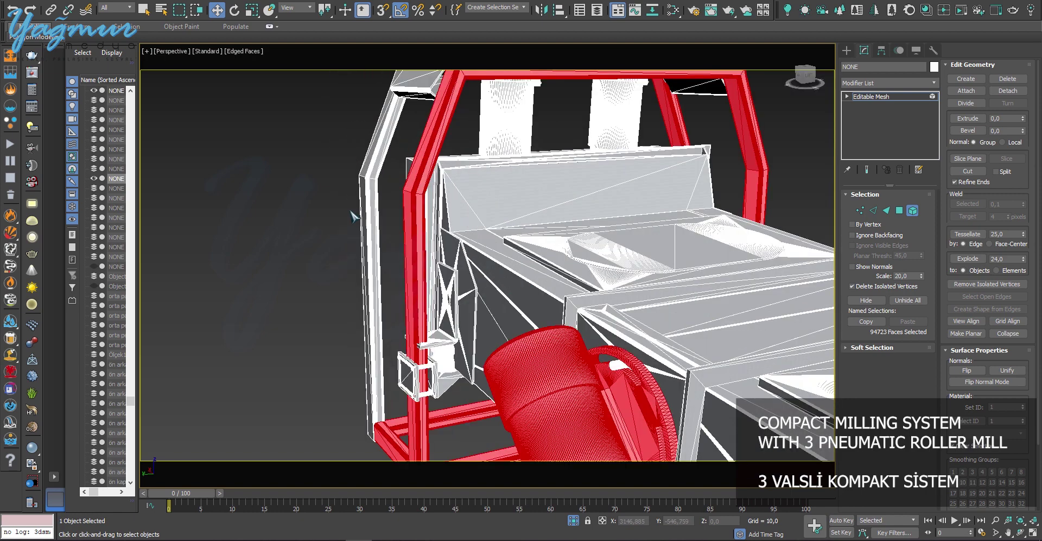
pyautogui.keyDown('ctrl'); pyautogui.click(391, 176); pyautogui.keyUp('ctrl')
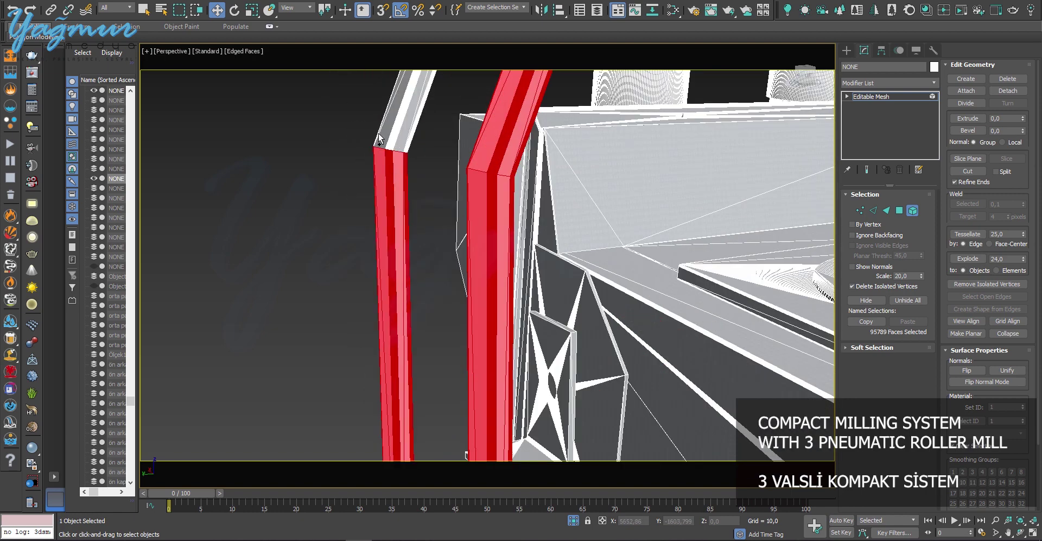
pyautogui.scroll(-8, 419, 139)
pyautogui.scroll(8, 410, 304)
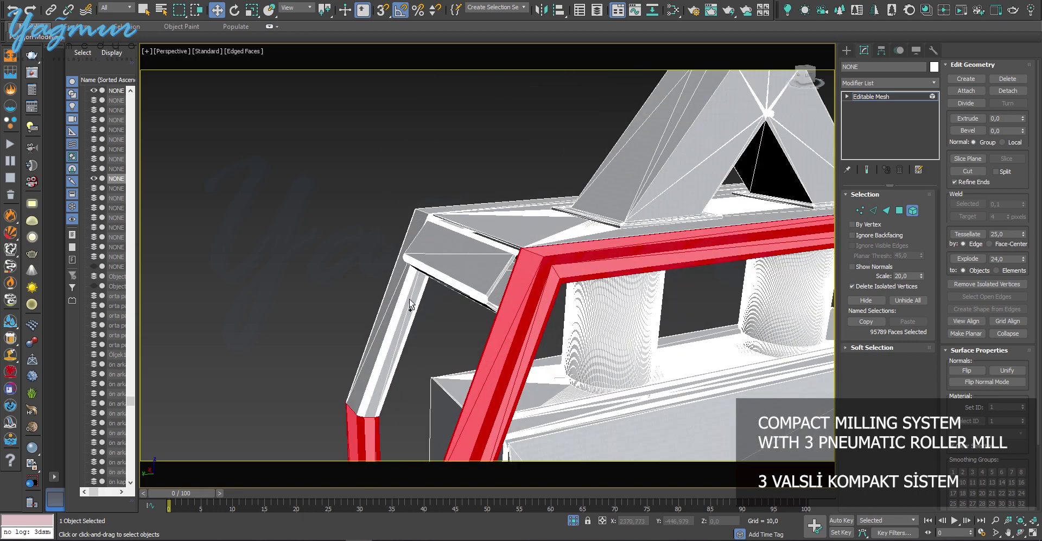
pyautogui.keyDown('ctrl'); pyautogui.click(418, 217); pyautogui.keyUp('ctrl')
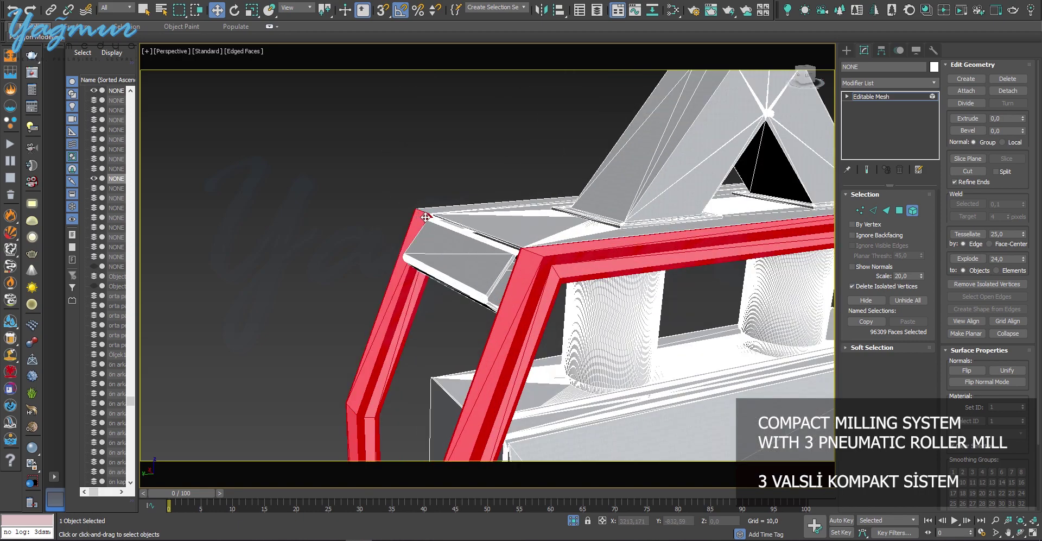
pyautogui.scroll(-4, 425, 216)
pyautogui.keyDown('alt'); pyautogui.moveTo(426, 216); pyautogui.dragTo(496, 248, button='middle'); pyautogui.keyUp('alt')
pyautogui.keyDown('ctrl'); pyautogui.click(396, 280); pyautogui.keyUp('ctrl')
pyautogui.scroll(-4, 396, 280)
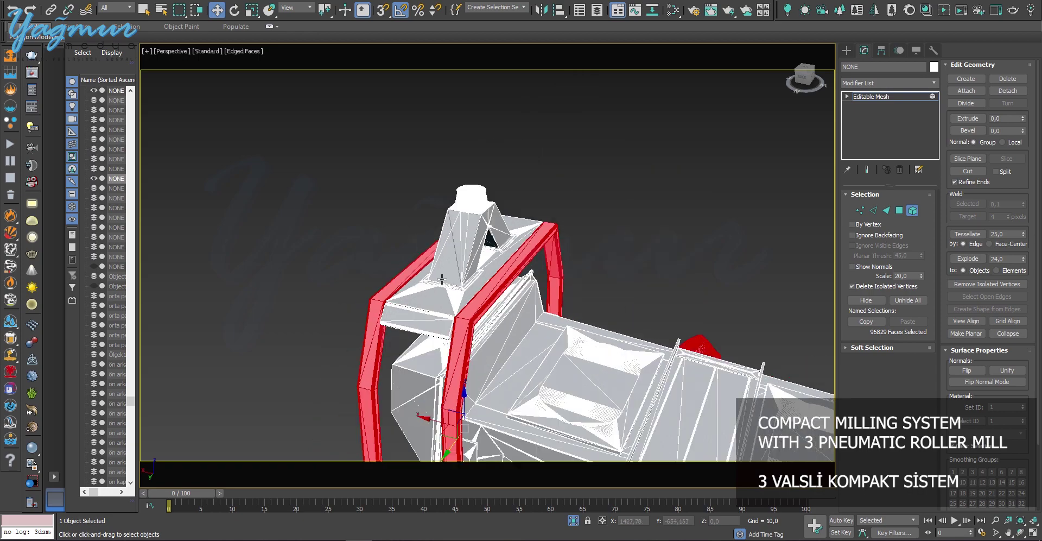
pyautogui.keyDown('alt'); pyautogui.moveTo(441, 279); pyautogui.dragTo(506, 248, button='middle'); pyautogui.keyUp('alt')
pyautogui.keyDown('alt'); pyautogui.moveTo(690, 294); pyautogui.dragTo(594, 319, button='middle'); pyautogui.keyUp('alt')
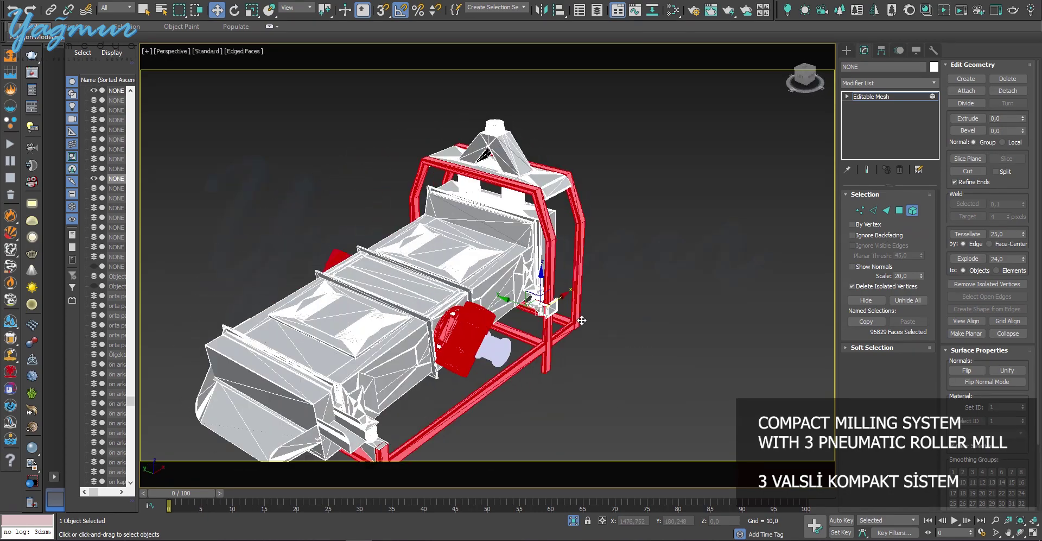
# Step: Detach the selected elements as Object003 and select that new object
pyautogui.click(1008, 91)
pyautogui.click(553, 269)
pyautogui.click(912, 210)
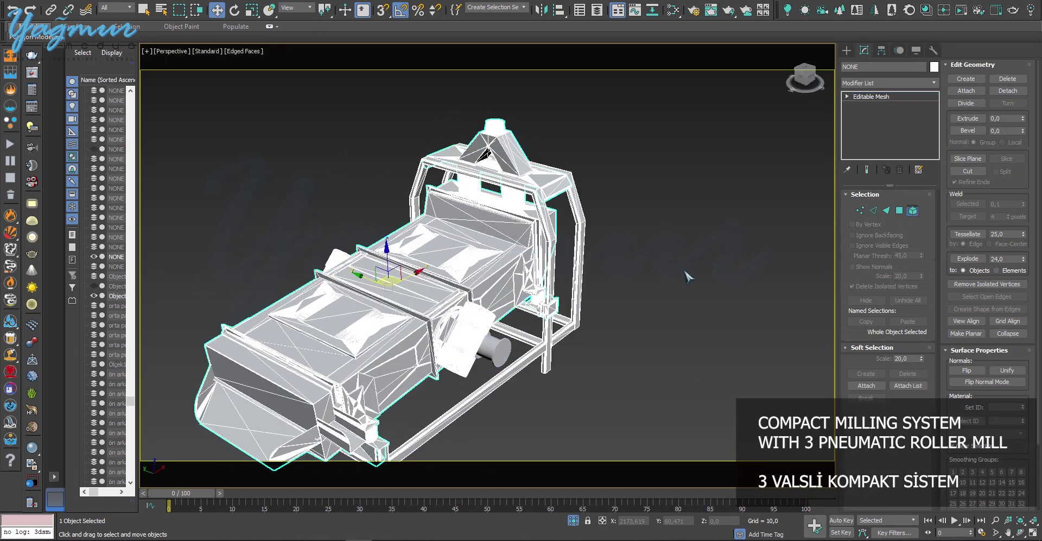
pyautogui.click(686, 273)
pyautogui.click(544, 211)
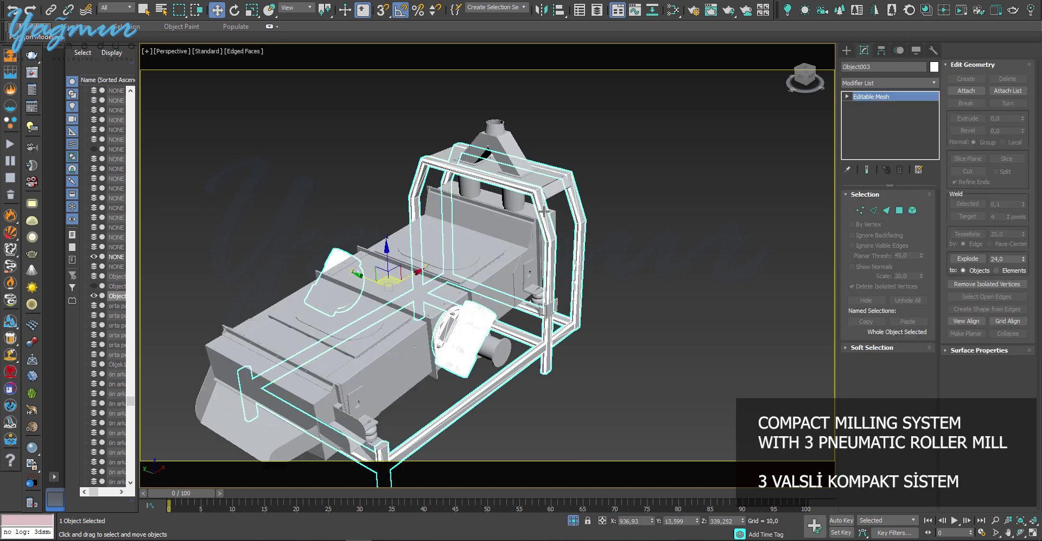
# Step: Assign the Clearcoat VRayMtl to Object003, then deselect it
pyautogui.press('m')
pyautogui.scroll(-5, 568, 280)
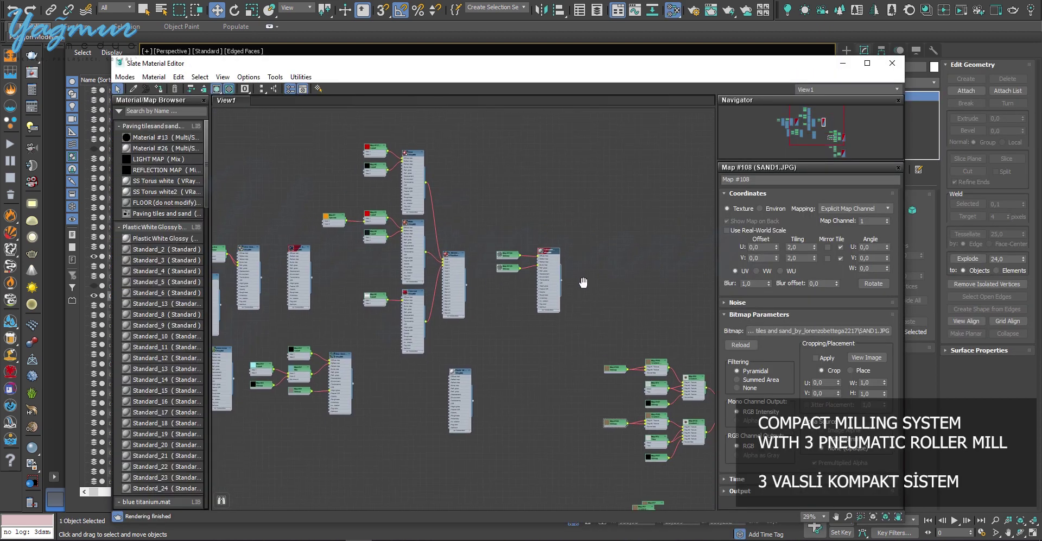
pyautogui.scroll(6, 404, 293)
pyautogui.rightClick(439, 300)
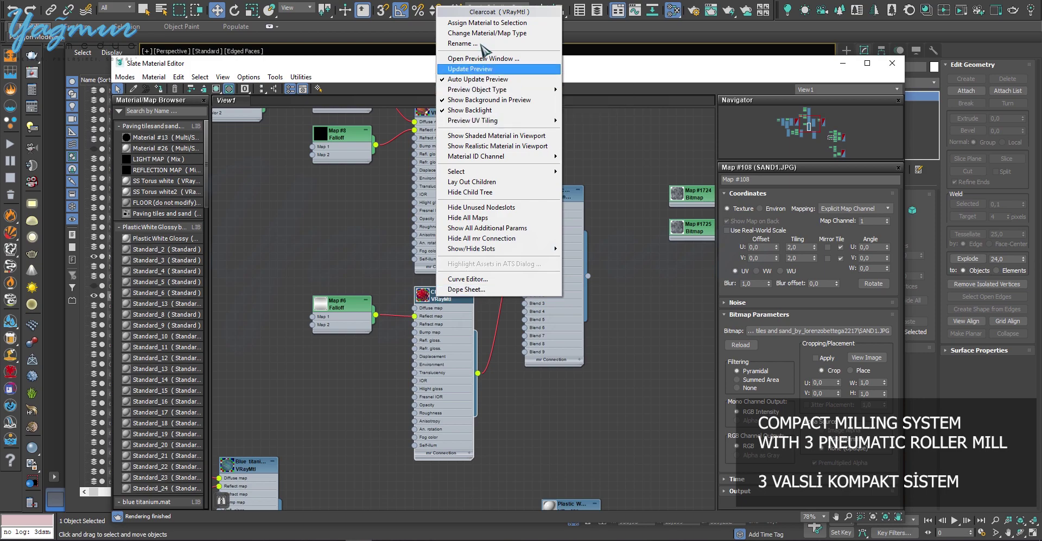
pyautogui.click(487, 22)
pyautogui.press('m')
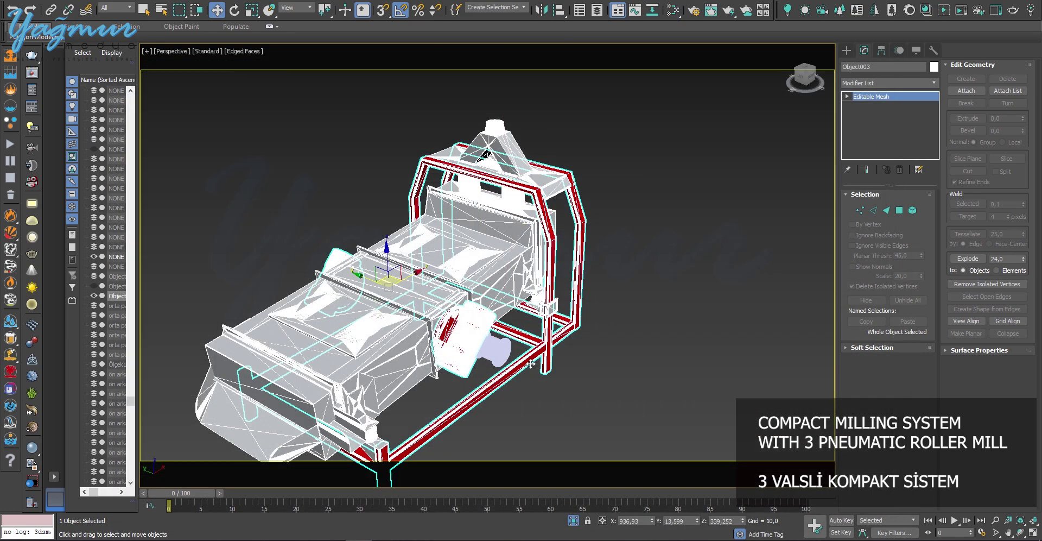
pyautogui.click(645, 380)
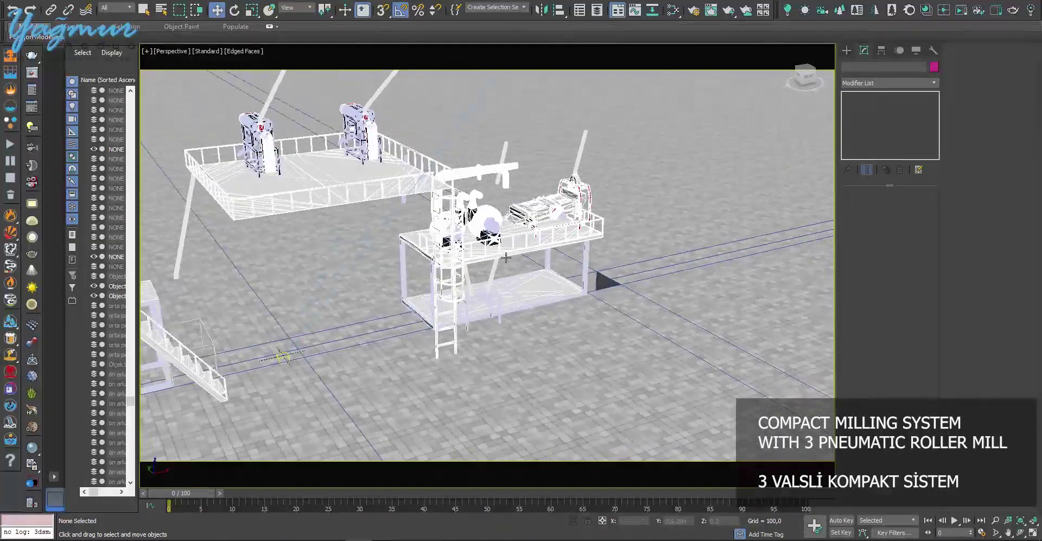
# Step: Unhide the HAVA_KANALI layer, make it current and select all 50 of its objects
pyautogui.moveTo(505, 257); pyautogui.dragTo(725, 284, button='middle')
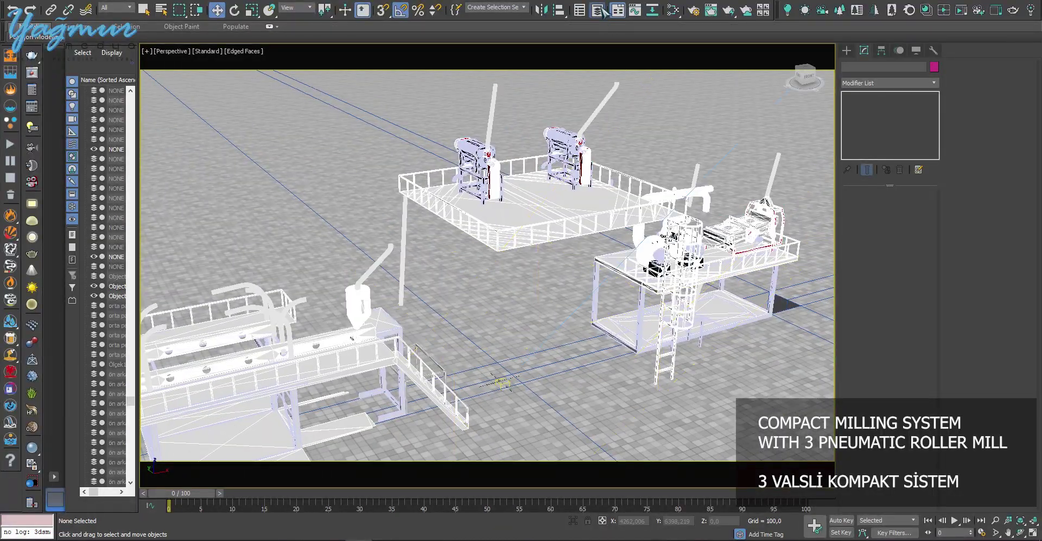
pyautogui.click(600, 9)
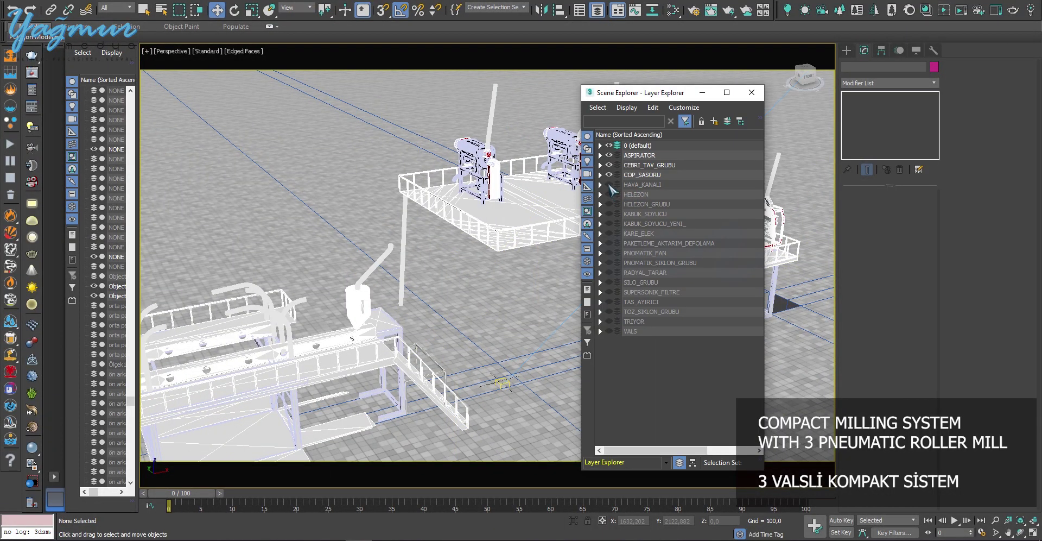
pyautogui.click(609, 185)
pyautogui.click(618, 185)
pyautogui.click(616, 146)
pyautogui.click(642, 186)
pyautogui.rightClick(642, 186)
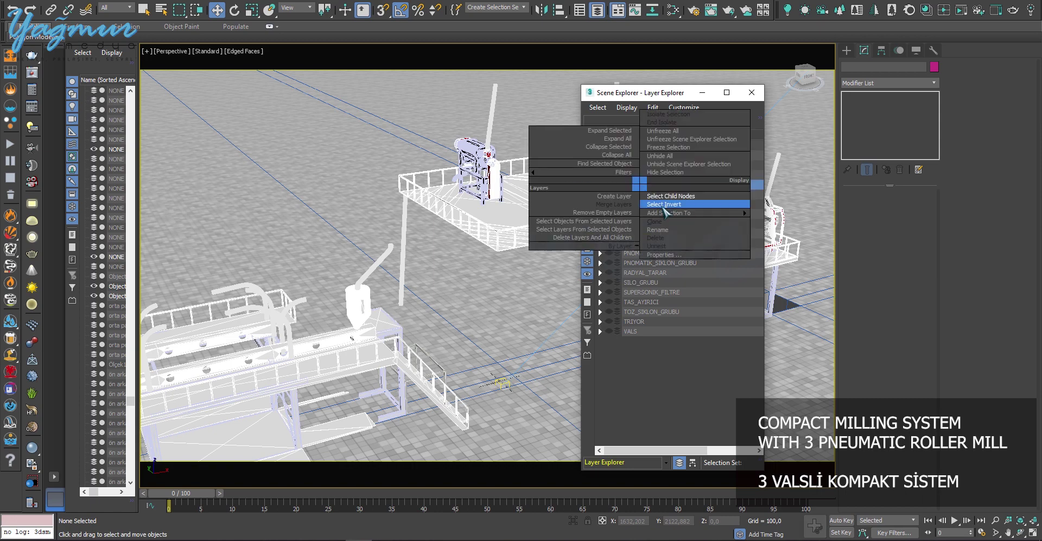
pyautogui.click(675, 195)
pyautogui.click(752, 92)
# Step: Isolate the HAVA_KANALI air-duct unit and assign it the Galvanized Metals material
pyautogui.press('z')
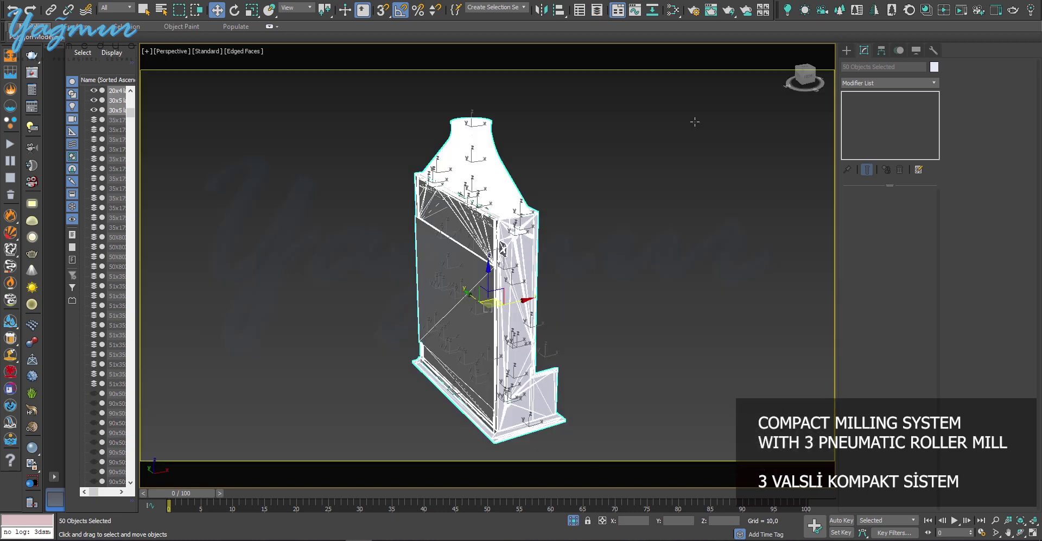
pyautogui.keyDown('alt'); pyautogui.moveTo(599, 244); pyautogui.dragTo(486, 226, button='middle'); pyautogui.keyUp('alt')
pyautogui.click(510, 222)
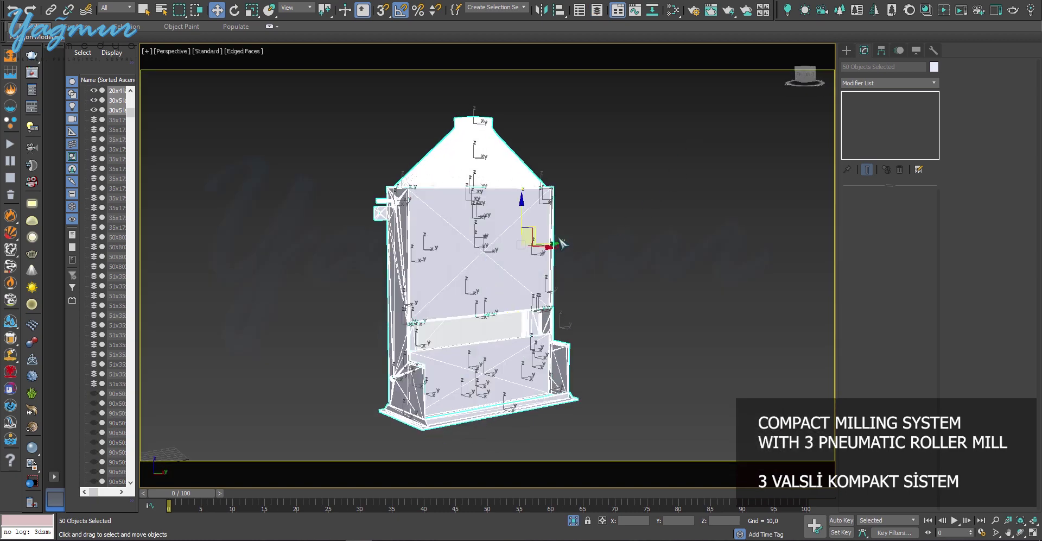
pyautogui.keyDown('alt'); pyautogui.moveTo(585, 251); pyautogui.dragTo(568, 277, button='middle'); pyautogui.keyUp('alt')
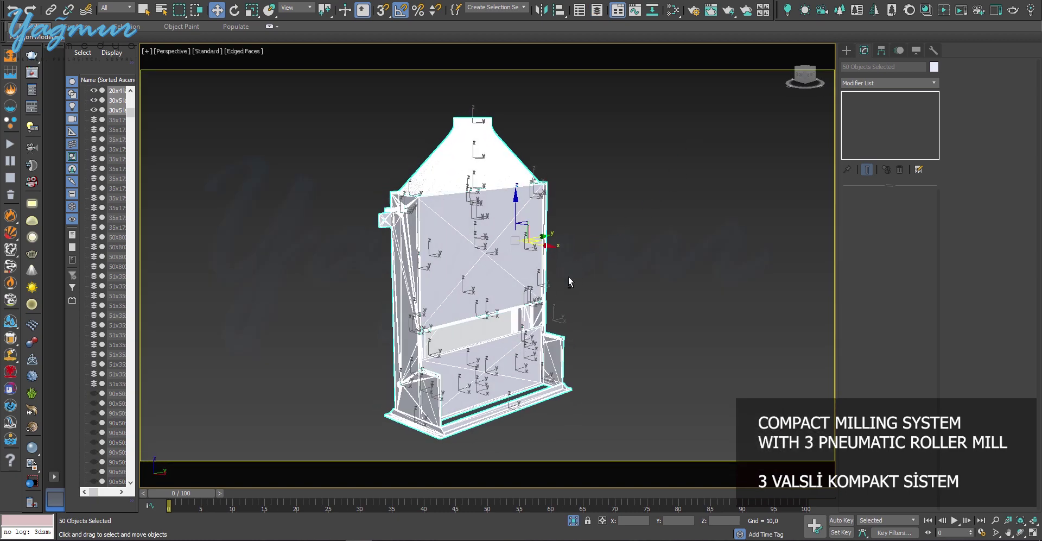
pyautogui.press('m')
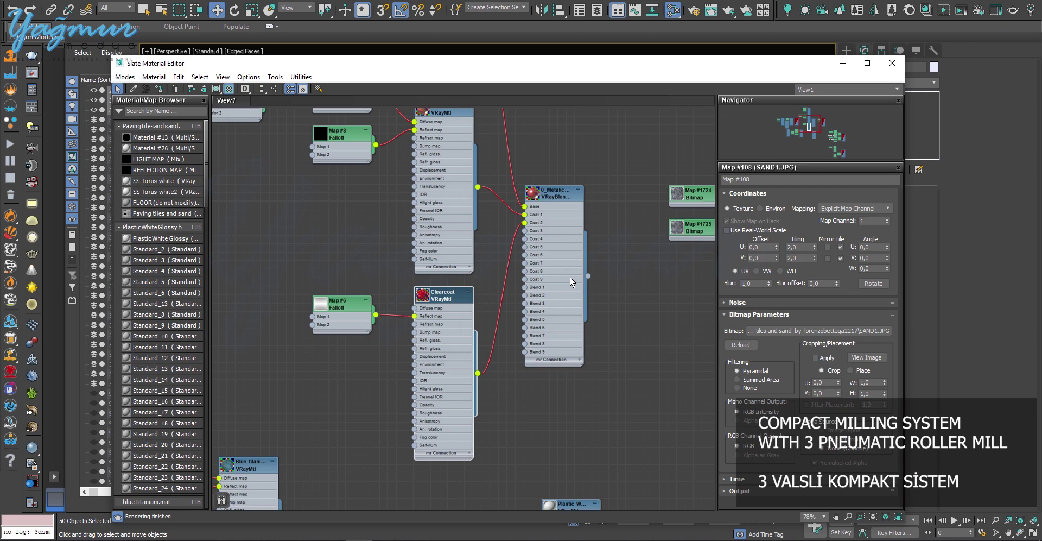
pyautogui.moveTo(617, 335); pyautogui.dragTo(445, 342, button='middle')
pyautogui.rightClick(615, 186)
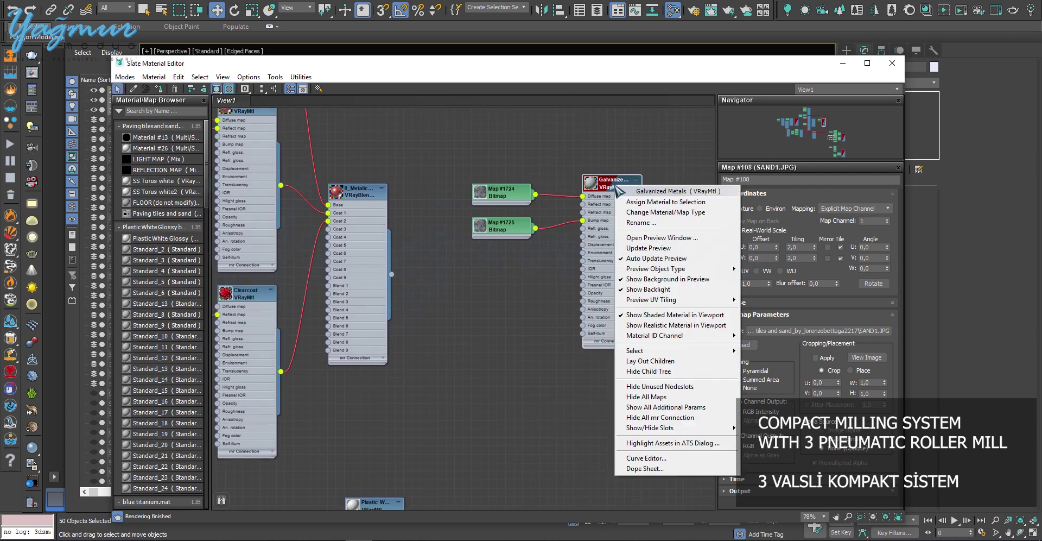
pyautogui.click(657, 202)
pyautogui.press('m')
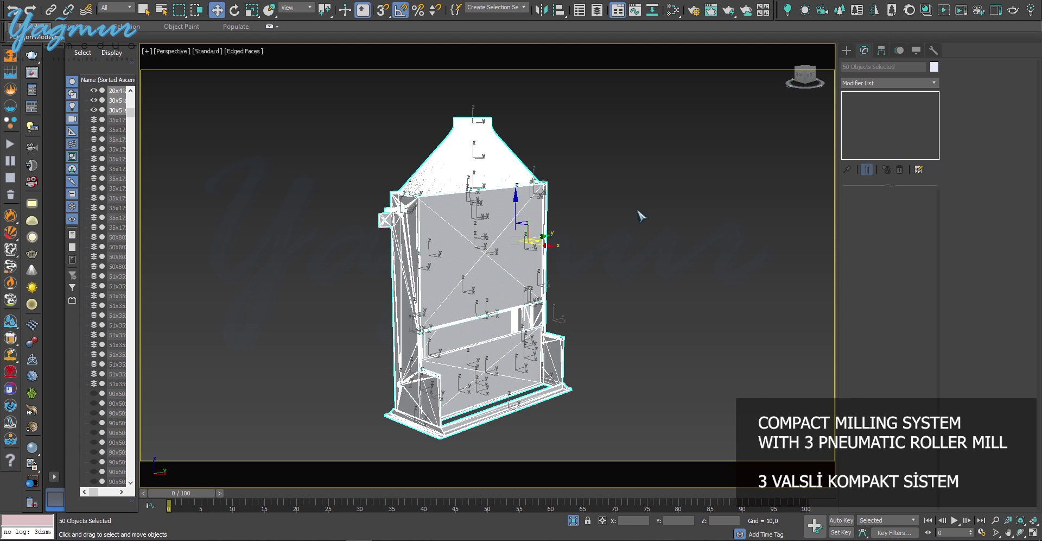
# Step: Give the hopper top, top cap and lower front panel red Clearcoat, then exit isolation
pyautogui.click(636, 210)
pyautogui.click(464, 161)
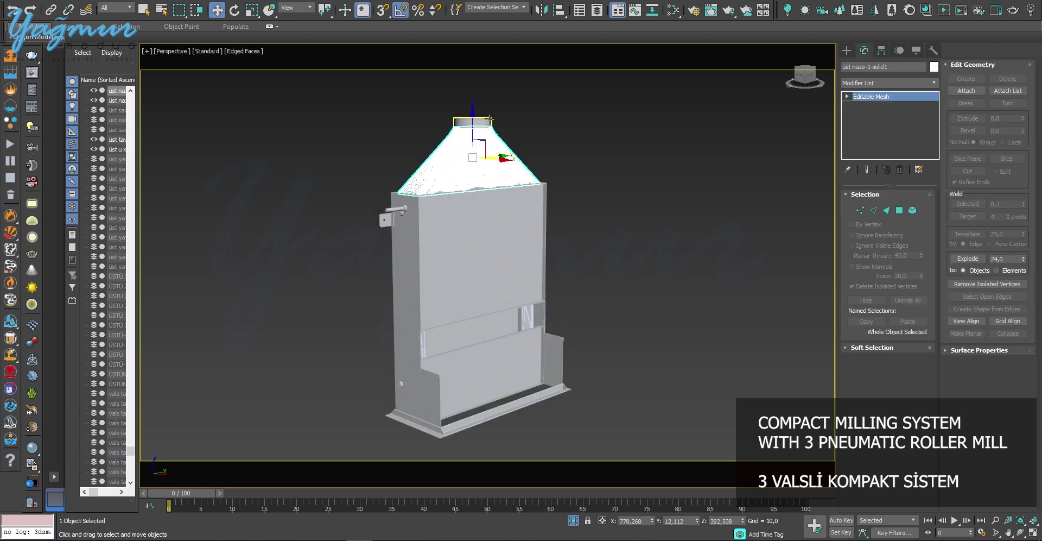
pyautogui.moveTo(398, 148); pyautogui.dragTo(400, 149)
pyautogui.keyDown('ctrl'); pyautogui.click(497, 367); pyautogui.keyUp('ctrl')
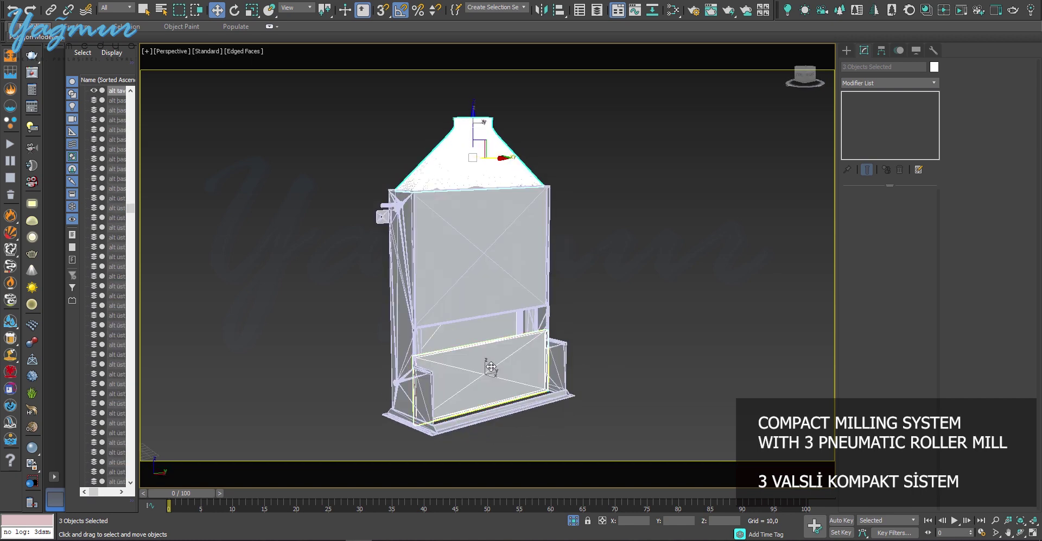
pyautogui.press('m')
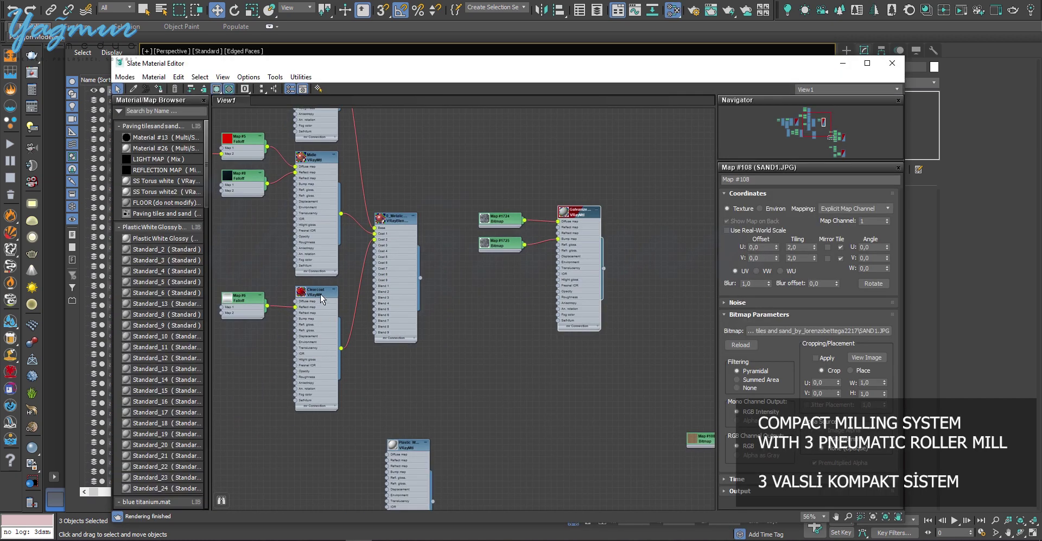
pyautogui.rightClick(322, 297)
pyautogui.click(369, 20)
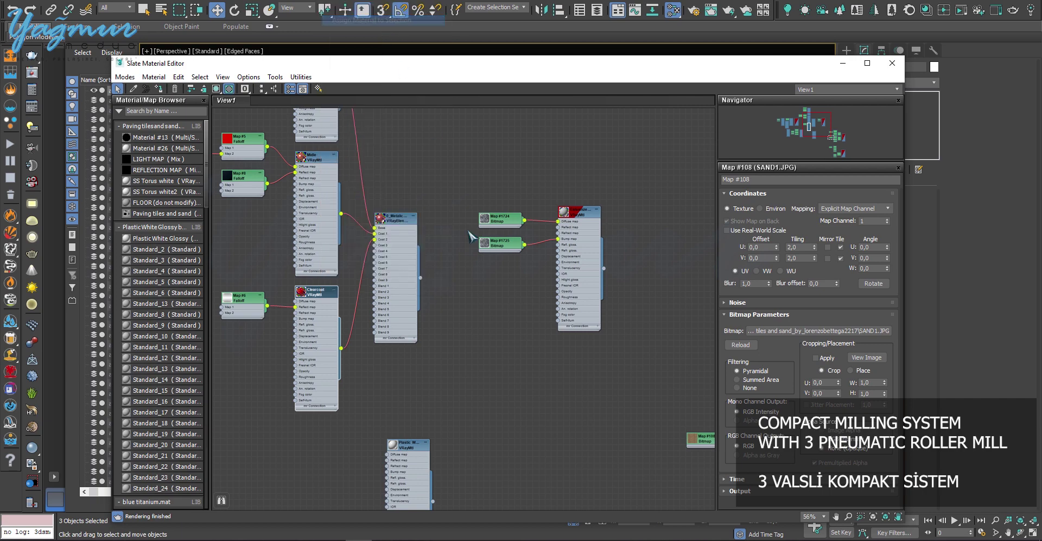
pyautogui.moveTo(481, 367); pyautogui.dragTo(577, 350, button='middle')
pyautogui.press('m')
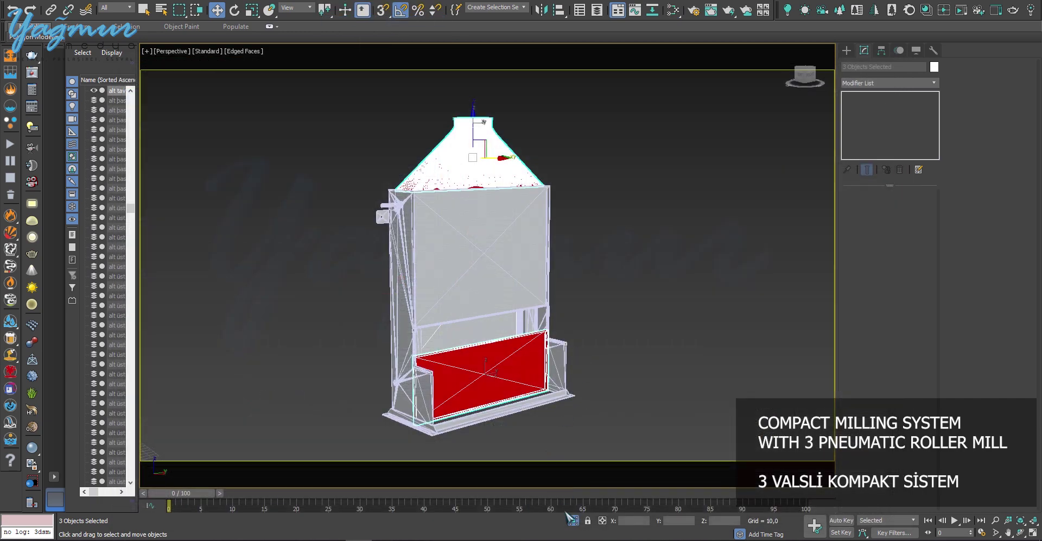
pyautogui.click(574, 521)
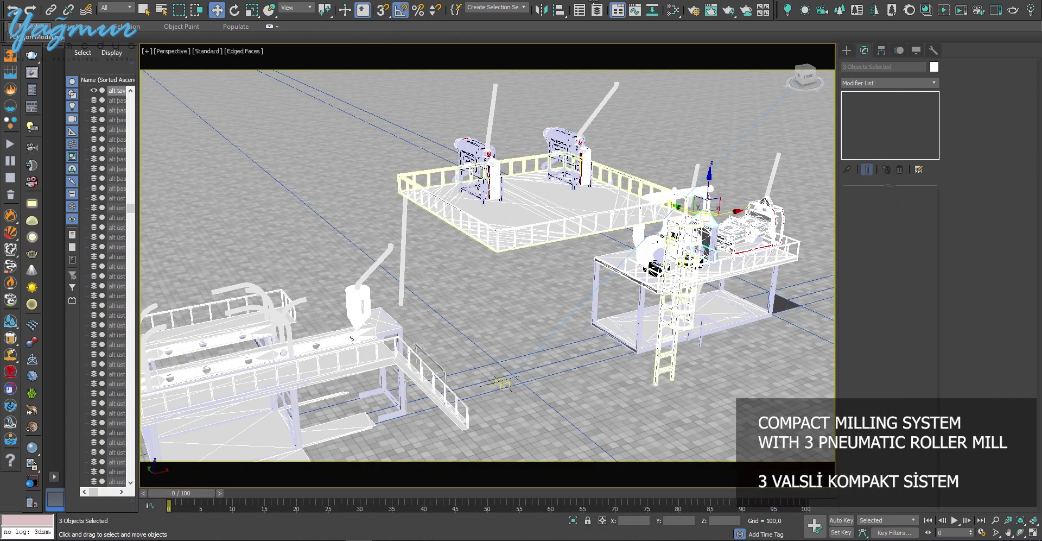
# Step: Unhide the HELEZON layer and select all of its child objects
pyautogui.click(597, 10)
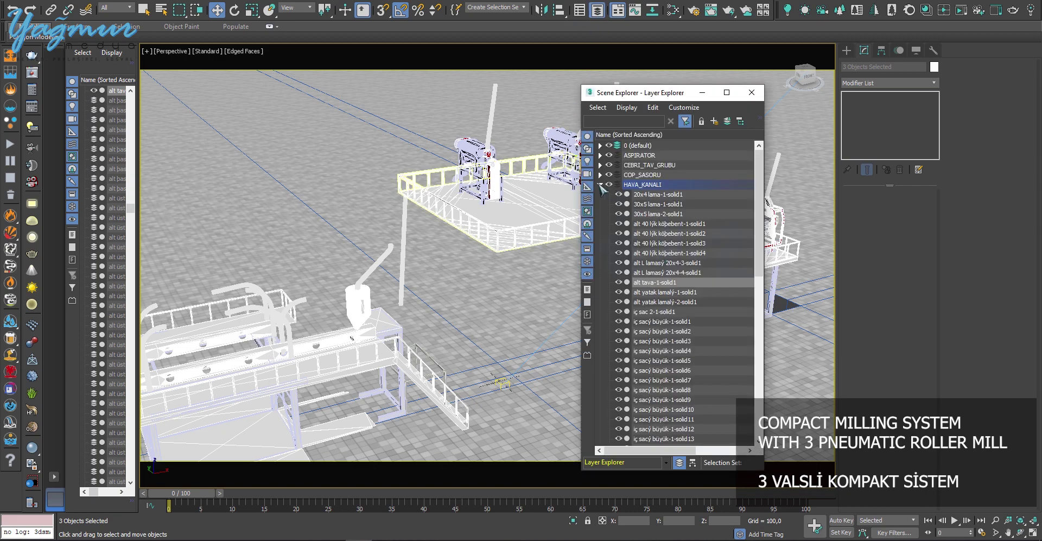
pyautogui.click(600, 184)
pyautogui.click(609, 195)
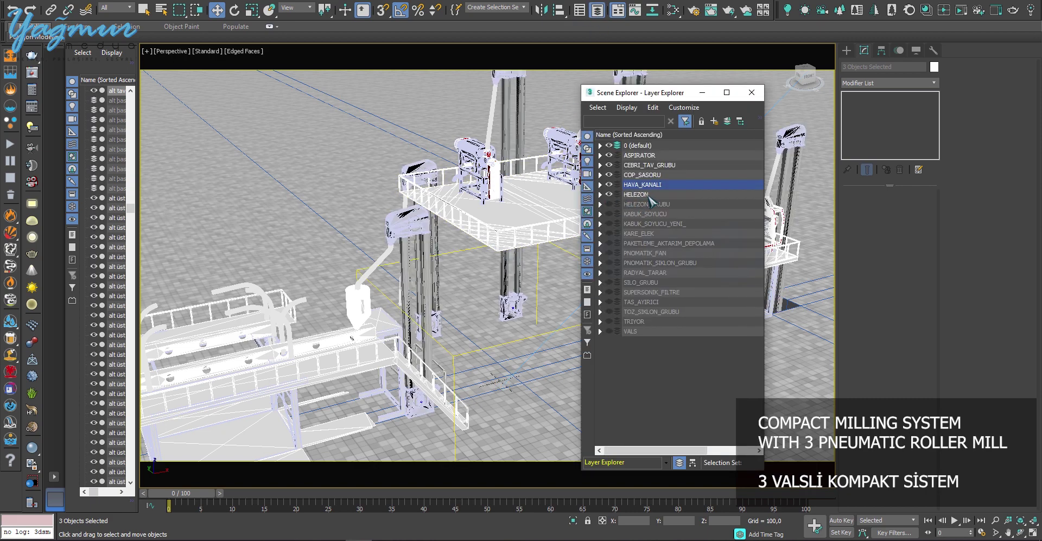
pyautogui.rightClick(648, 195)
pyautogui.click(675, 205)
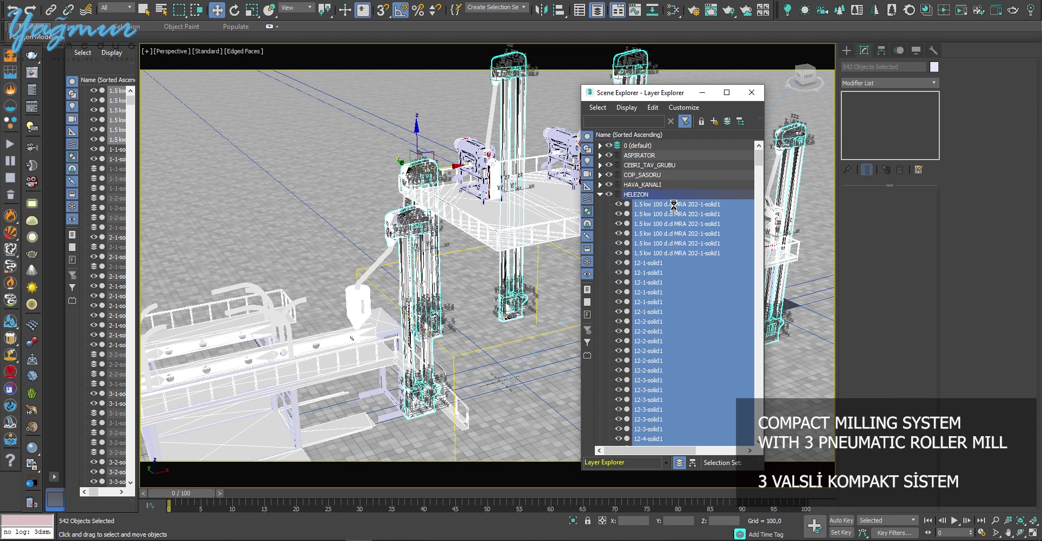
# Step: Assign the Plastic White material to the 542 selected HELEZON objects
pyautogui.press('m')
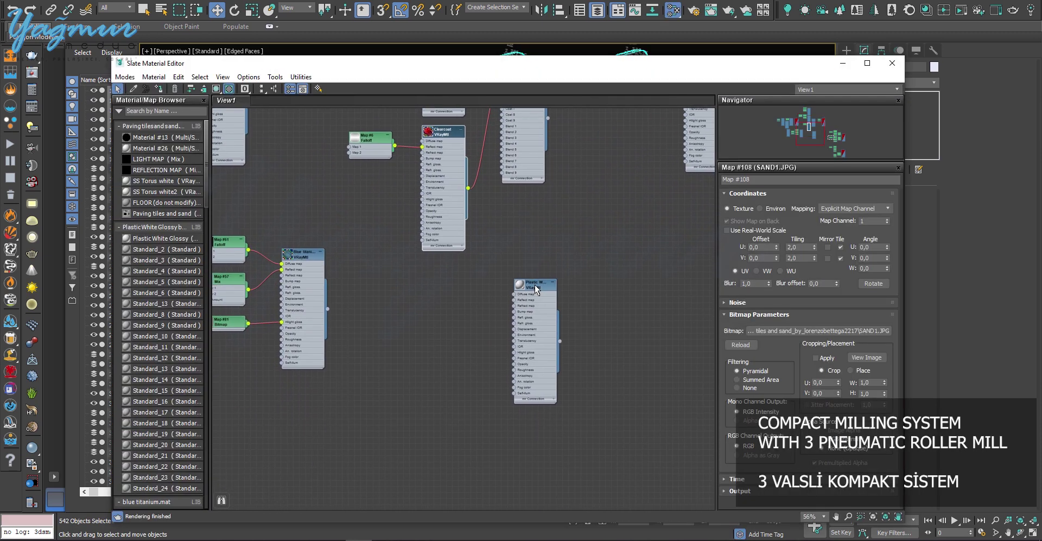
pyautogui.rightClick(537, 289)
pyautogui.click(597, 10)
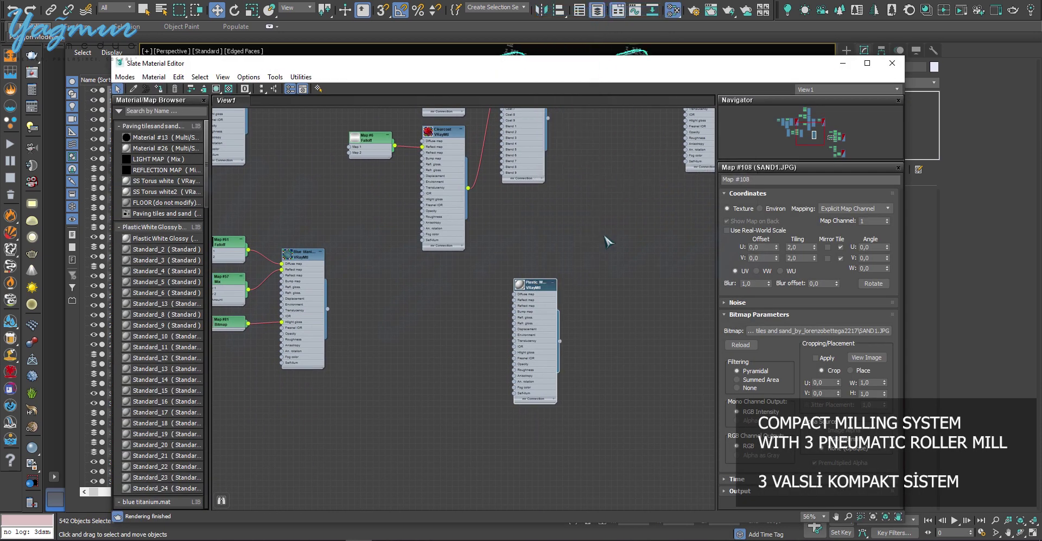
pyautogui.press('m')
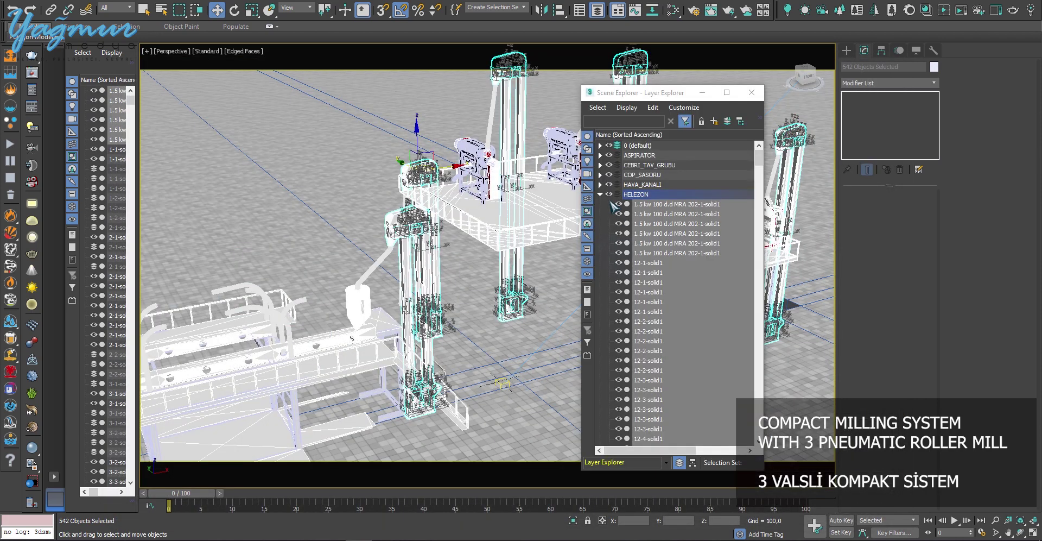
pyautogui.click(601, 194)
# Step: Select the 19 HELEZON_GRUBU objects and isolate them to inspect the bracket parts, then restore the plant
pyautogui.click(646, 204)
pyautogui.rightClick(641, 205)
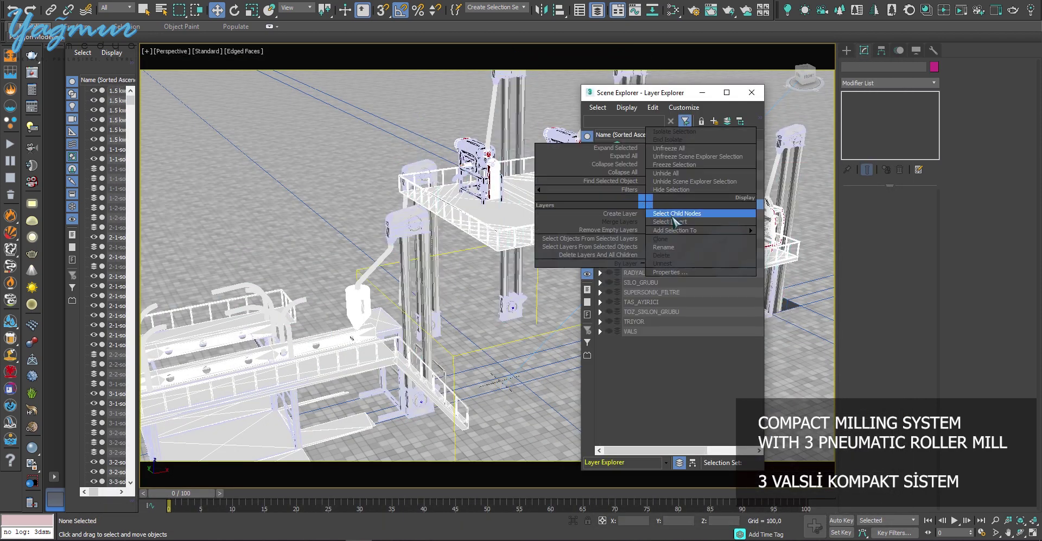
pyautogui.click(641, 251)
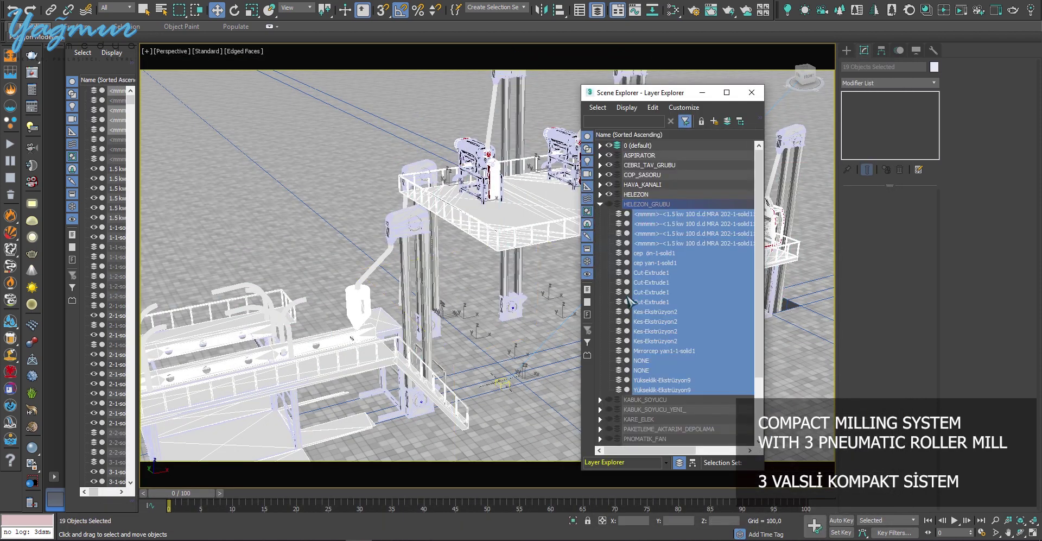
pyautogui.hotkey('alt', 'q')
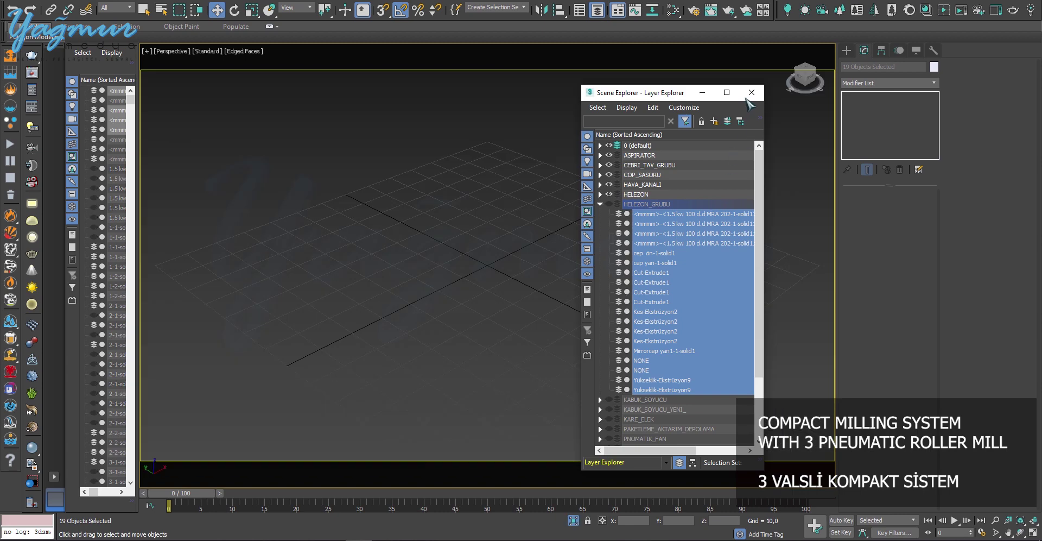
pyautogui.click(752, 92)
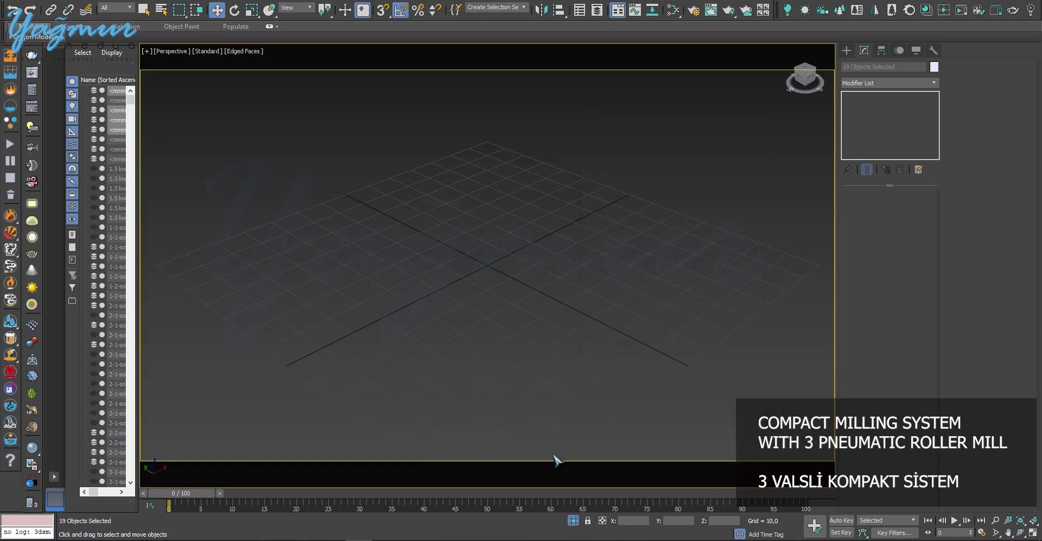
pyautogui.keyDown('alt'); pyautogui.moveTo(473, 298); pyautogui.dragTo(490, 320, button='middle'); pyautogui.keyUp('alt')
pyautogui.scroll(-6, 441, 309)
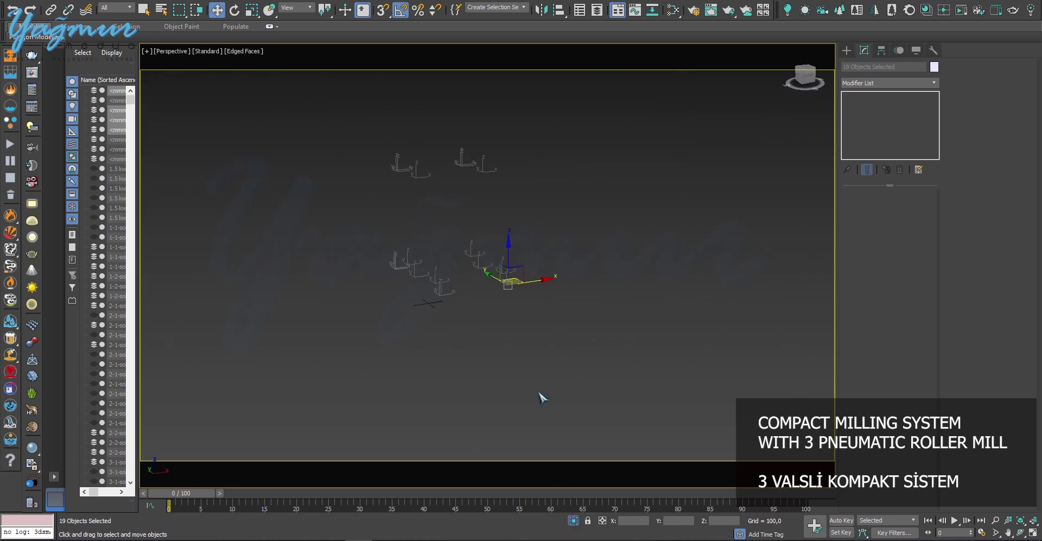
pyautogui.hotkey('alt', 'q')
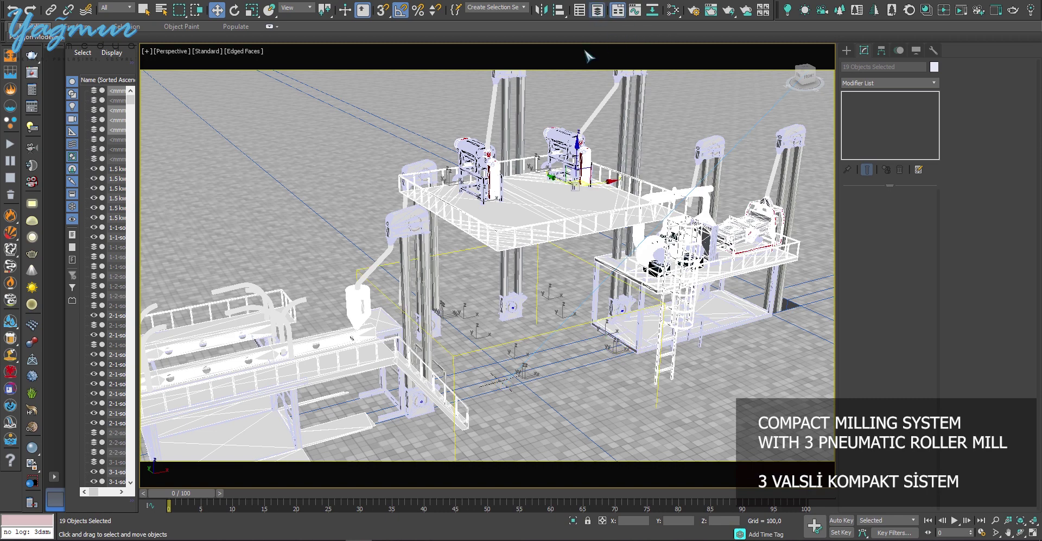
# Step: Unhide the HELEZON_GRUBU layer in the Layer Explorer and select its child objects
pyautogui.click(597, 9)
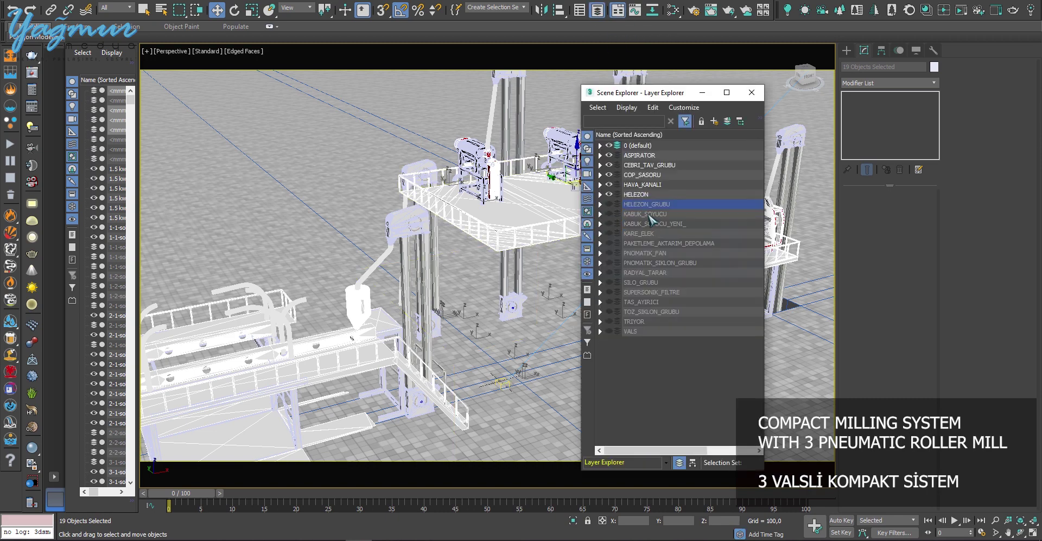
pyautogui.click(609, 204)
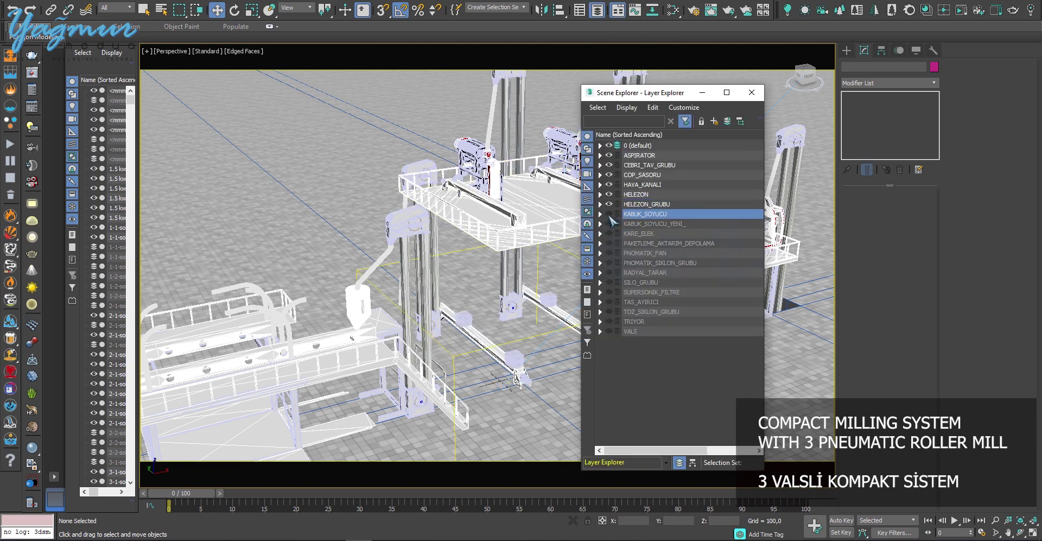
pyautogui.click(646, 205)
pyautogui.rightClick(663, 202)
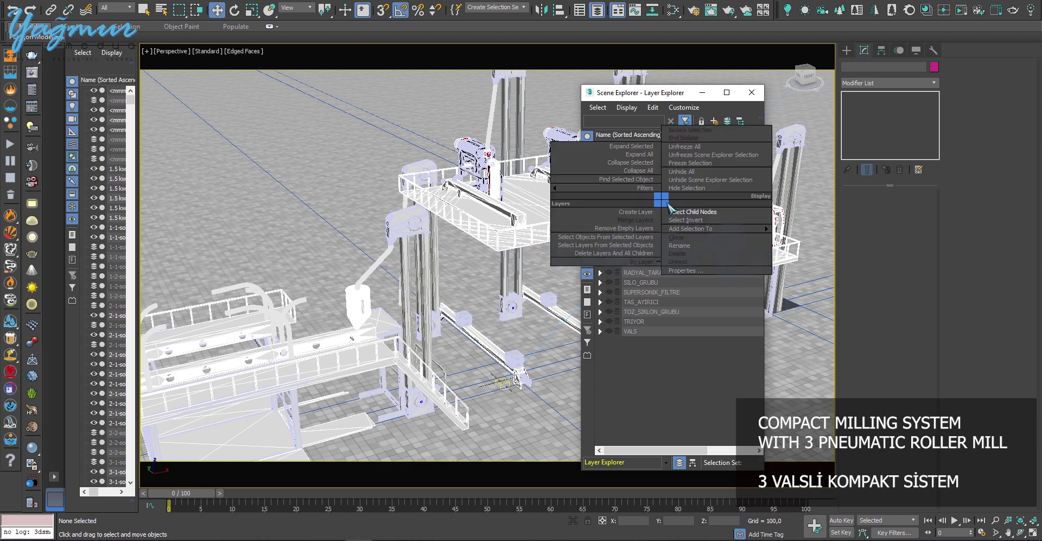
pyautogui.click(703, 213)
pyautogui.click(627, 205)
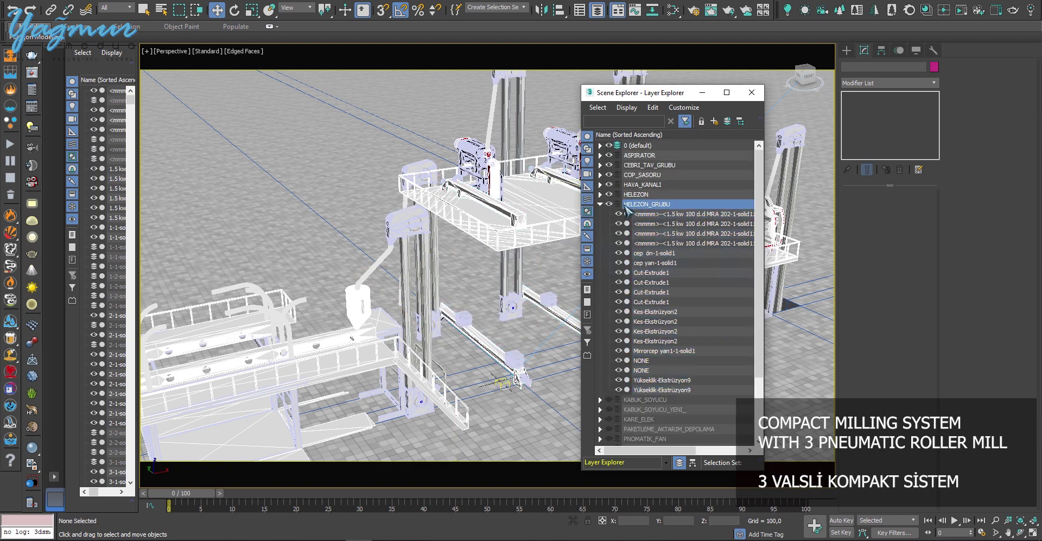
pyautogui.press('Escape')
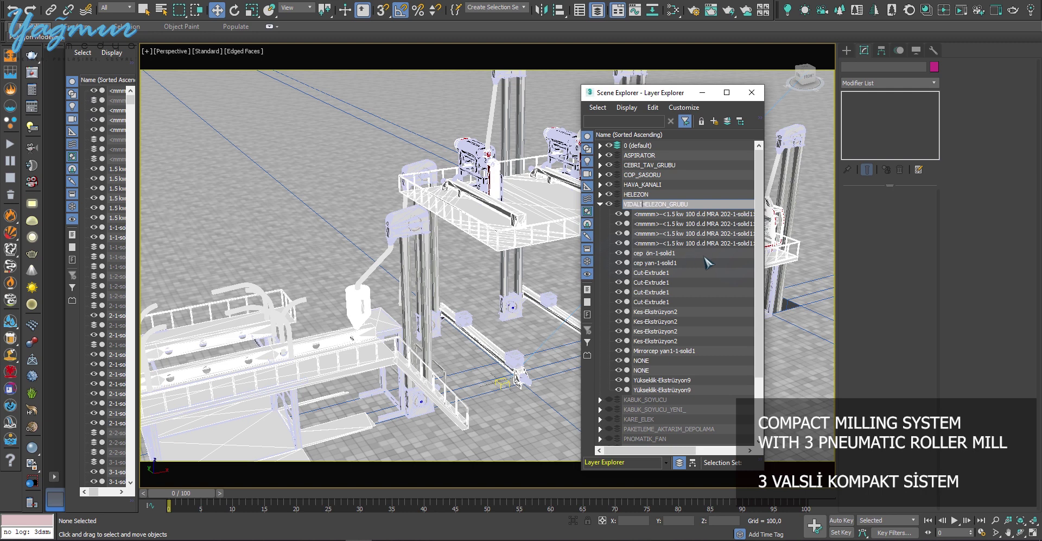
# Step: Select the 19 child objects of the VIDALI_HELEZON_GRUBU layer and isolate them
pyautogui.click(657, 204)
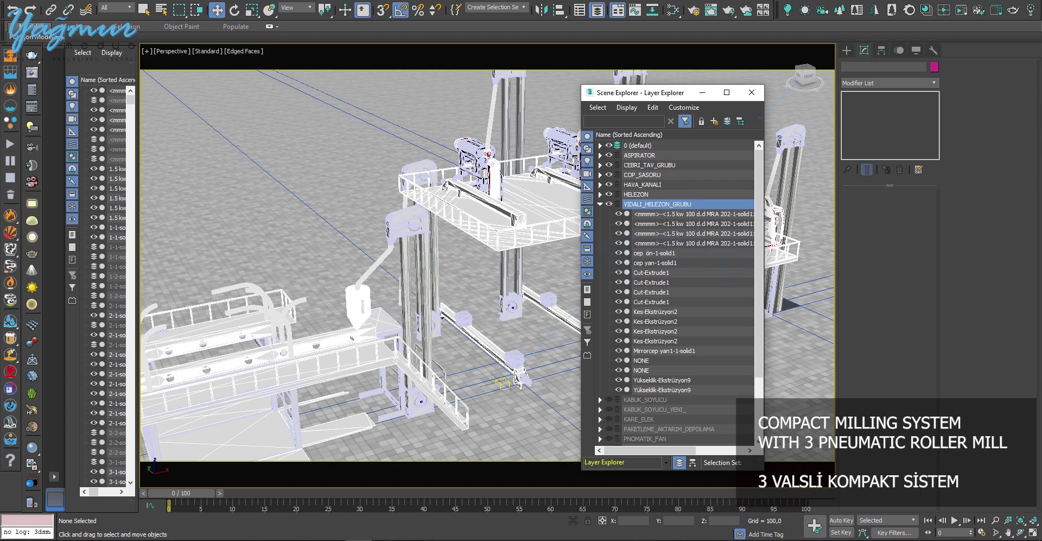
pyautogui.rightClick(658, 204)
pyautogui.click(708, 222)
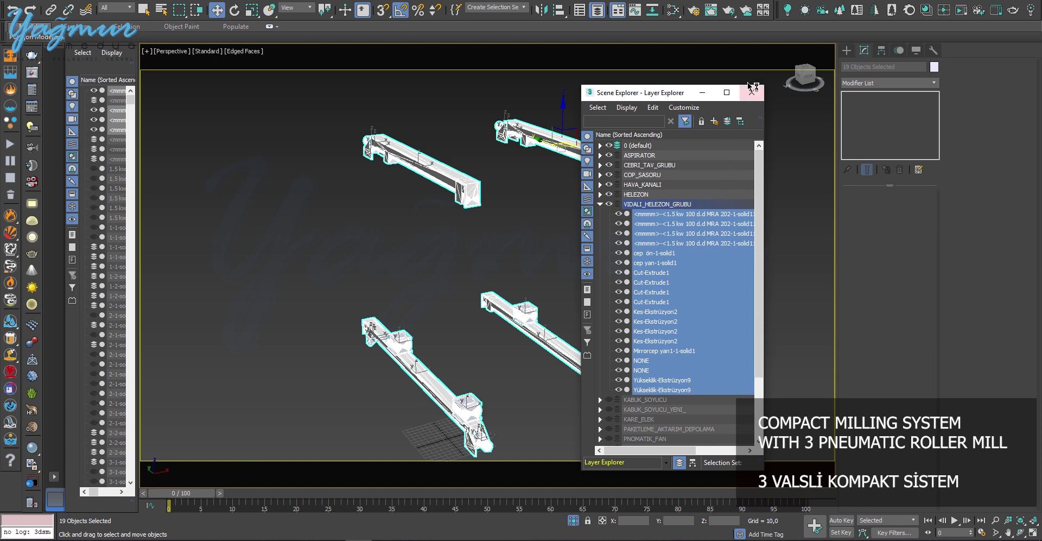
pyautogui.click(751, 92)
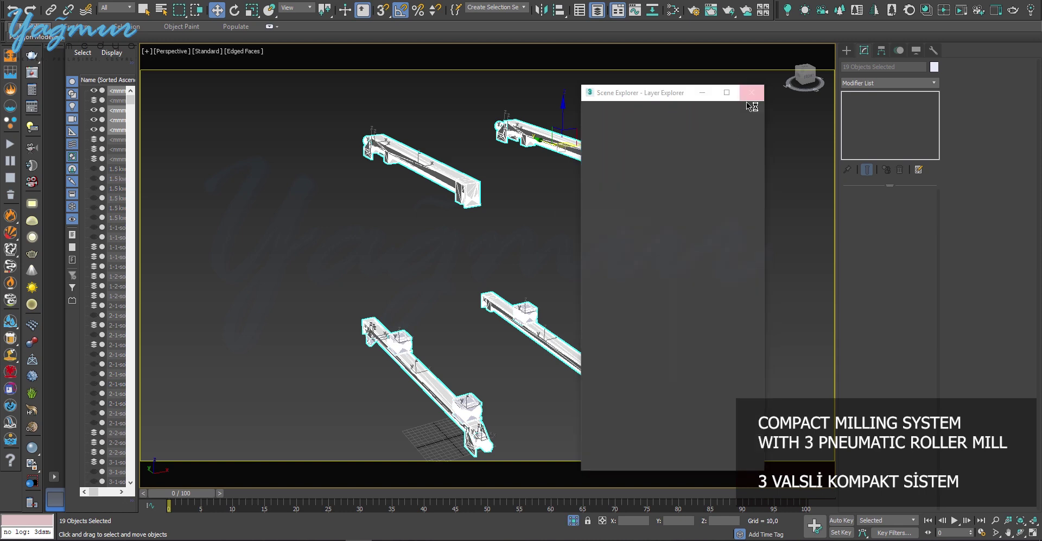
# Step: Assign the red Clearcoat material to the isolated conveyor parts, then end isolation
pyautogui.press('m')
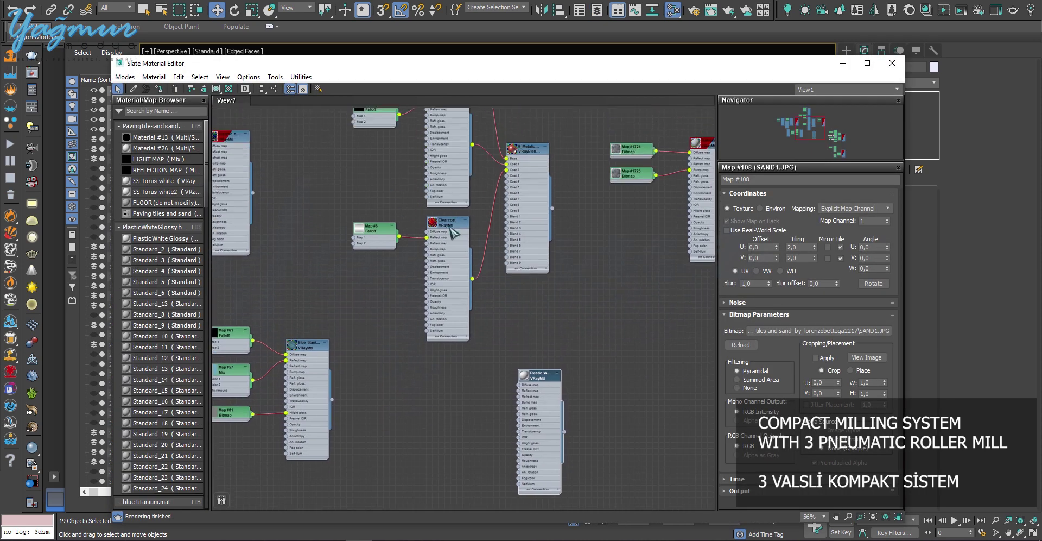
pyautogui.click(449, 227)
pyautogui.rightClick(449, 227)
pyautogui.click(491, 244)
pyautogui.press('m')
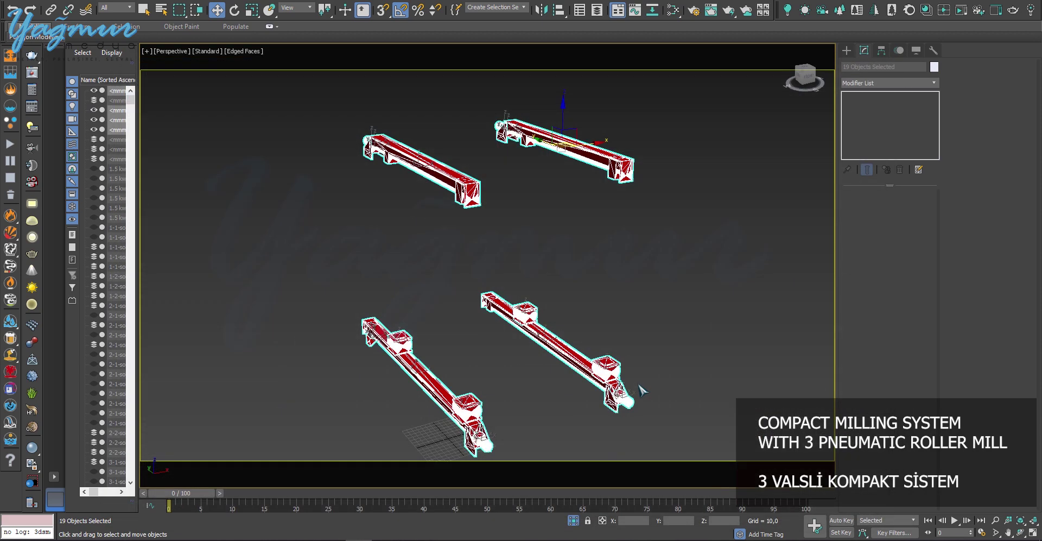
pyautogui.hotkey('alt', 'q')
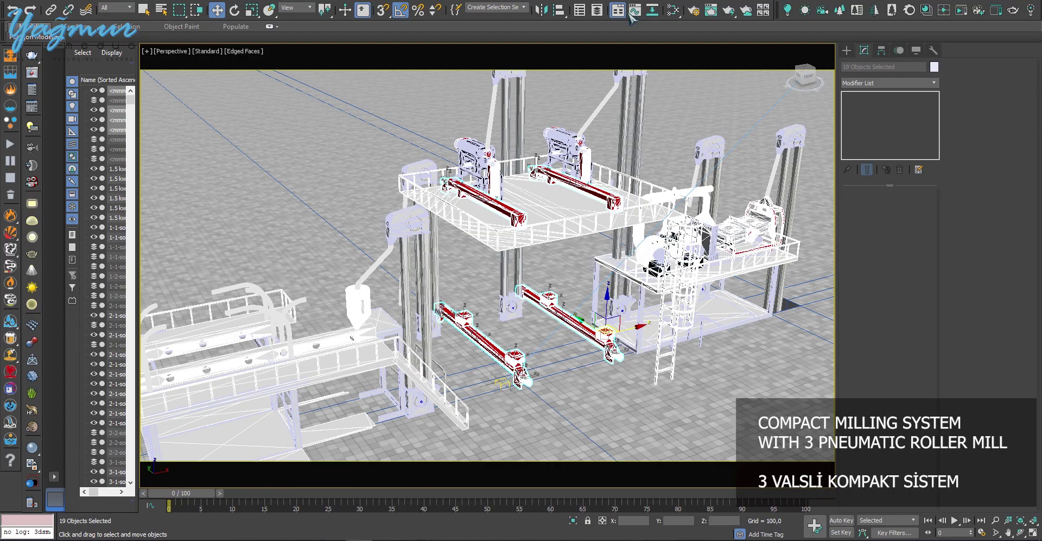
pyautogui.click(597, 10)
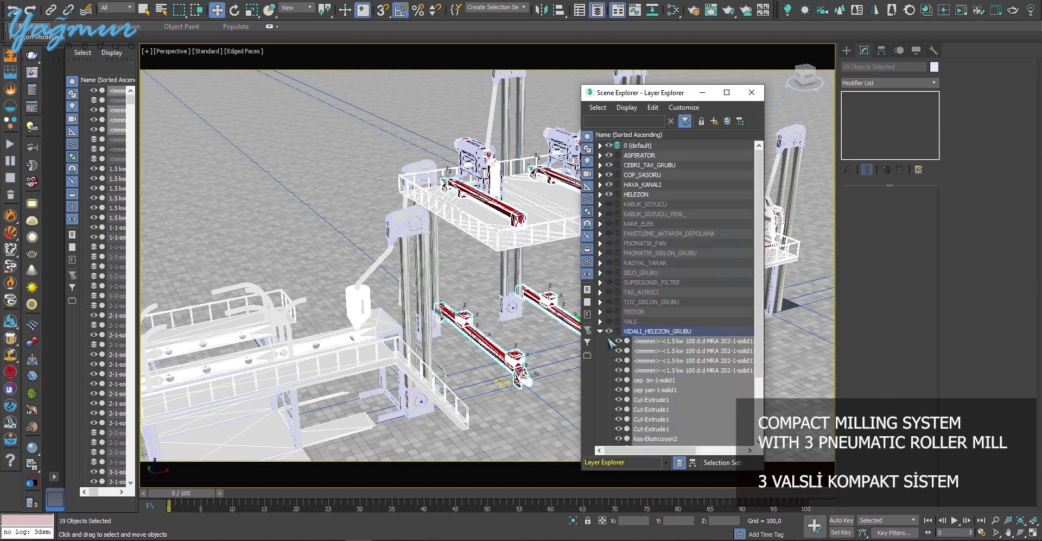
# Step: Unhide the KABUK_SOYUCU layer, select its 110 objects and isolate the machine
pyautogui.click(601, 331)
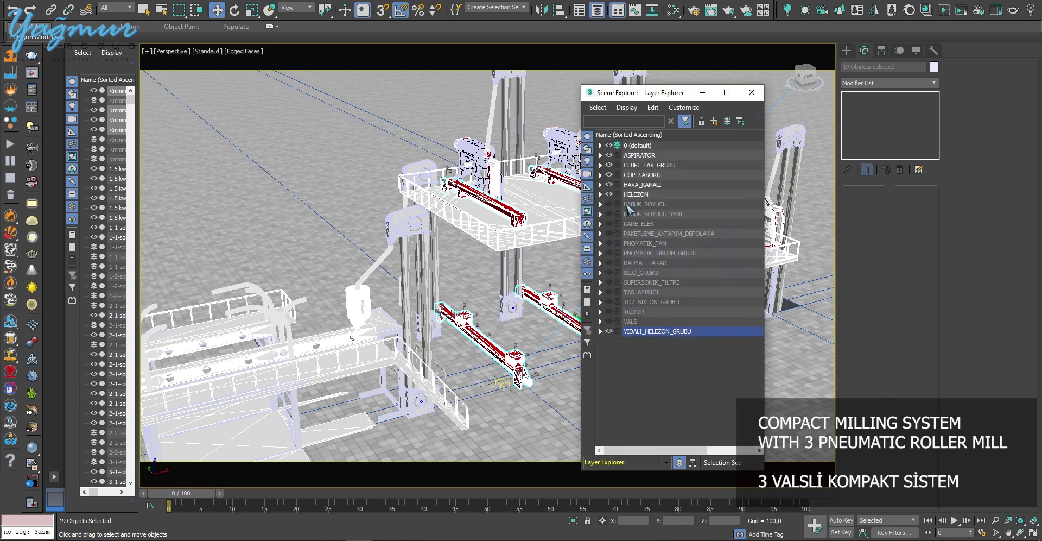
pyautogui.click(609, 204)
pyautogui.rightClick(647, 205)
pyautogui.click(691, 221)
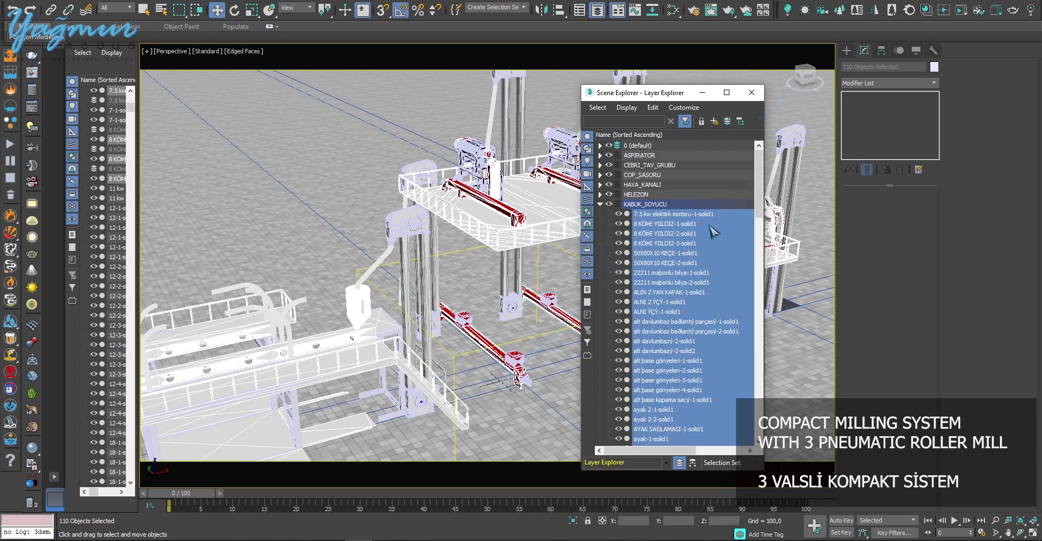
pyautogui.hotkey('alt', 'q')
pyautogui.click(752, 93)
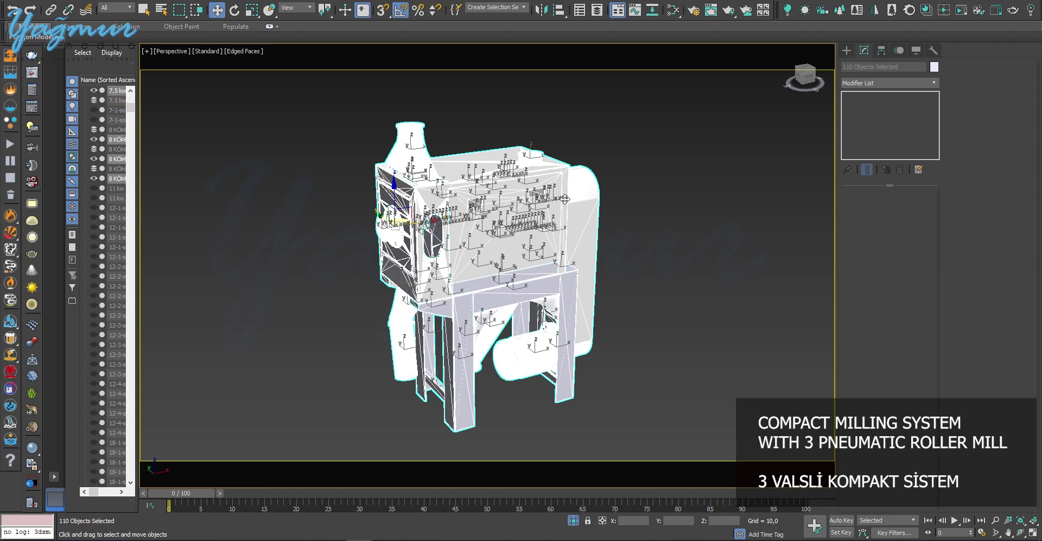
pyautogui.click(566, 198)
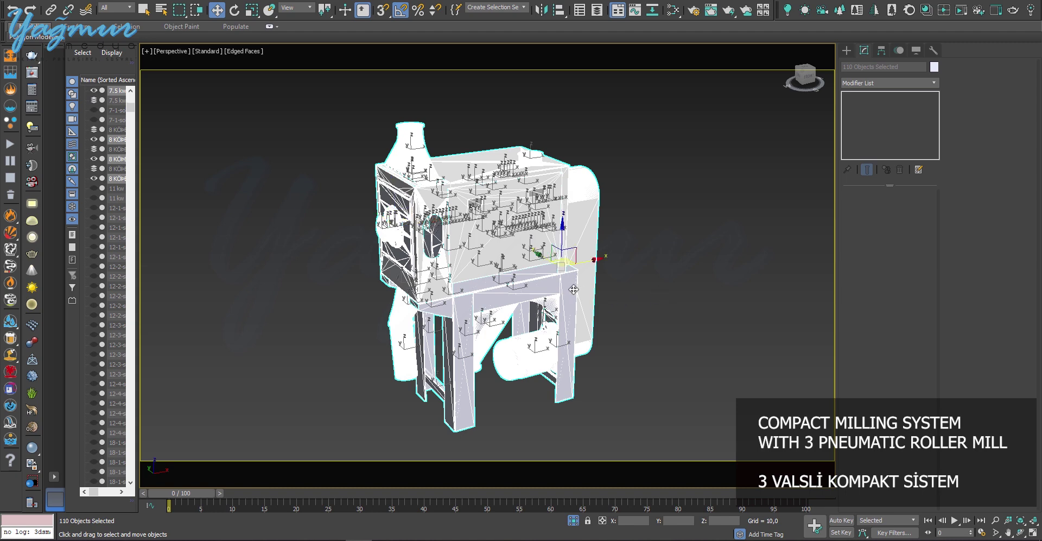
pyautogui.keyDown('alt'); pyautogui.moveTo(574, 289); pyautogui.dragTo(764, 256, button='middle'); pyautogui.keyUp('alt')
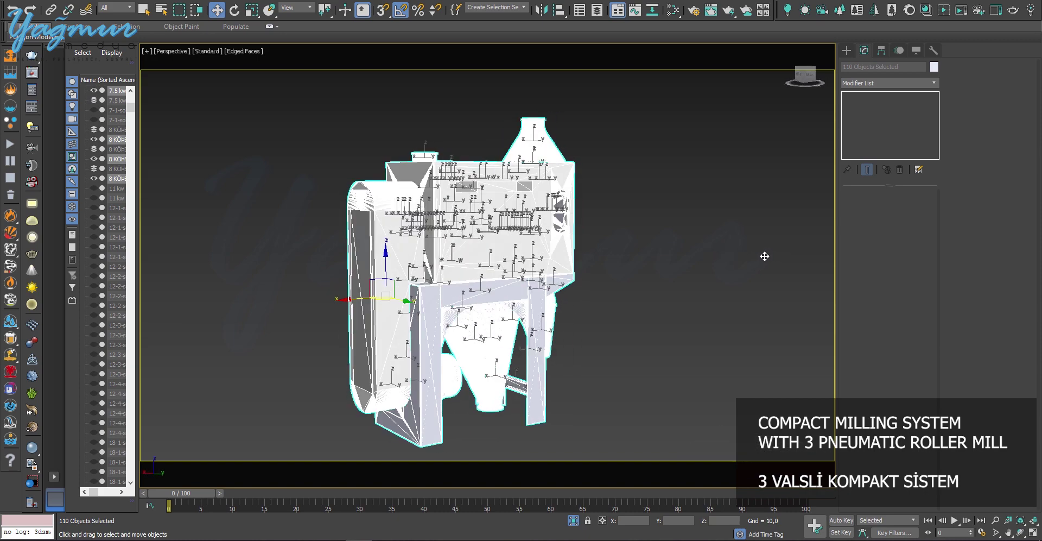
# Step: Assign Galvanized Metals to all 110 KABUK_SOYUCU machine parts
pyautogui.press('m')
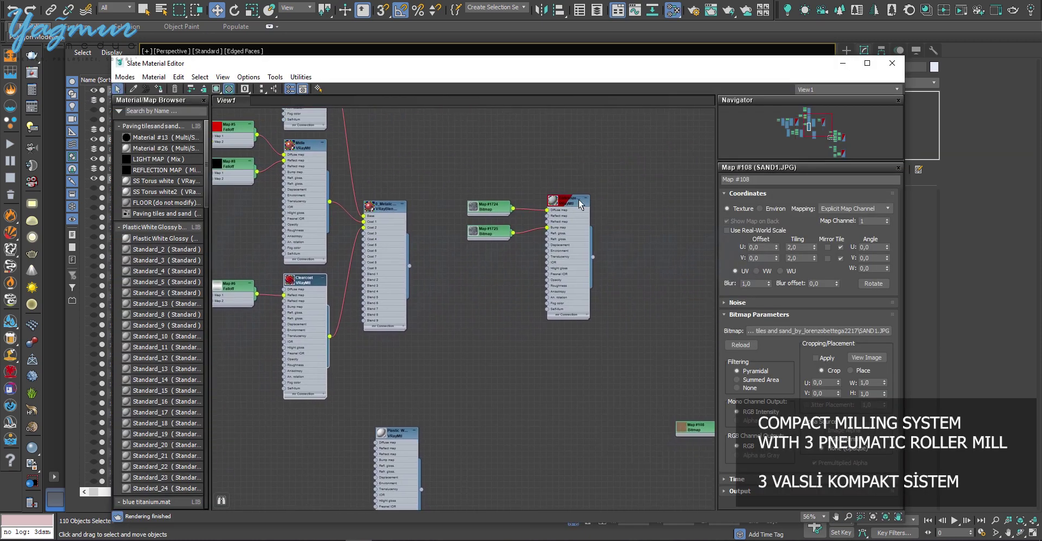
pyautogui.rightClick(580, 204)
pyautogui.click(618, 216)
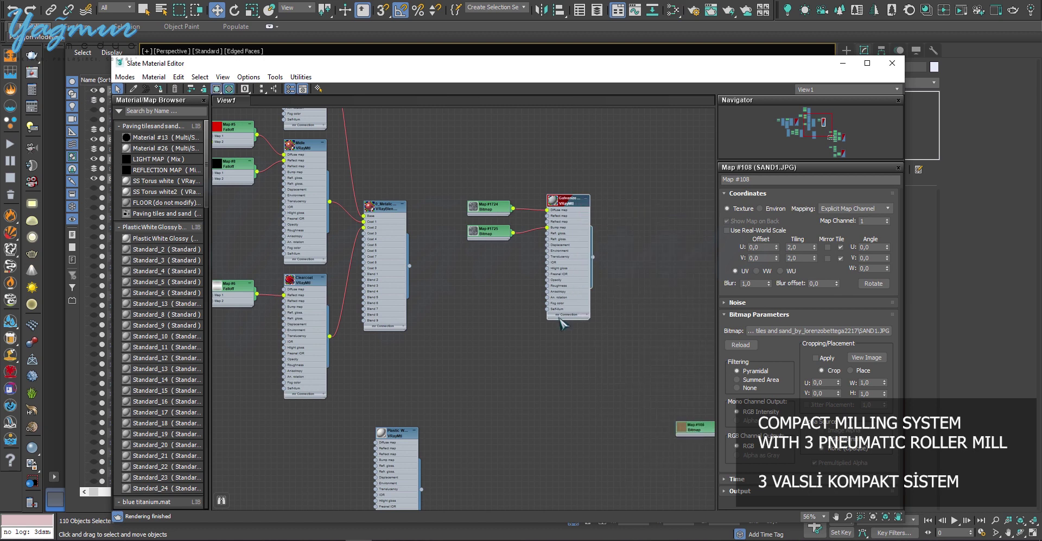
pyautogui.press('m')
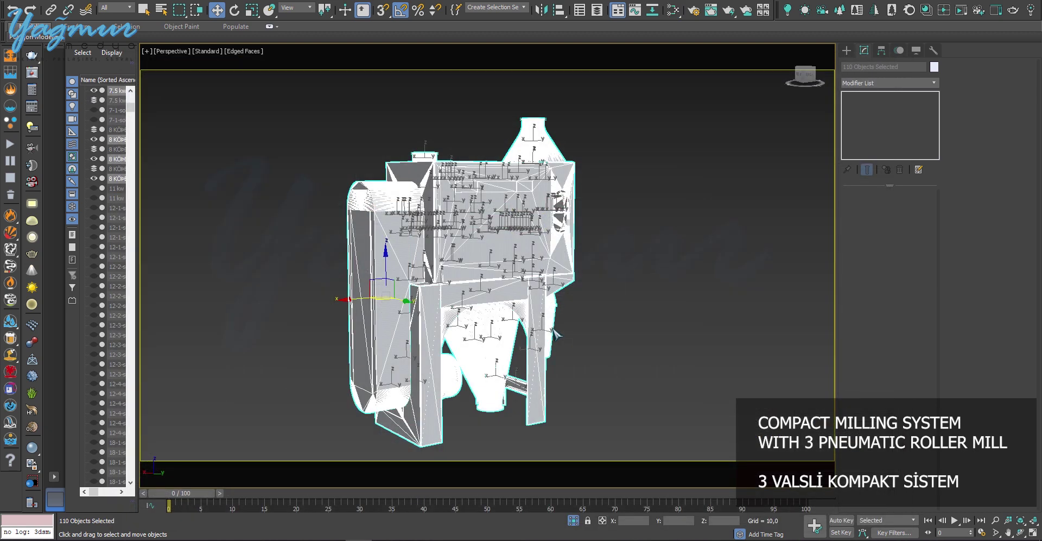
# Step: Select the side cylinder, box body, chimney cone and small top cylinder
pyautogui.click(603, 335)
pyautogui.click(394, 208)
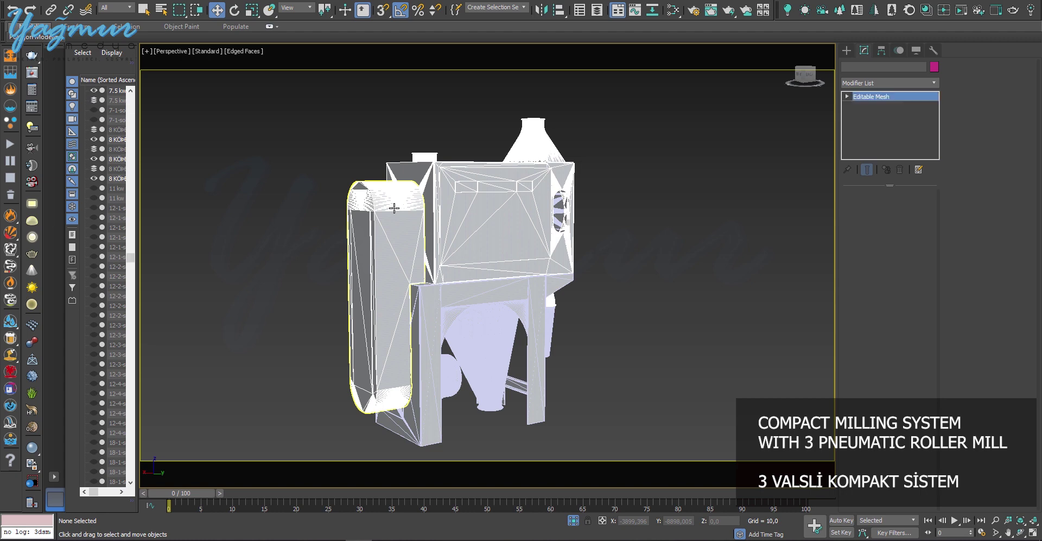
pyautogui.scroll(-3, 395, 208)
pyautogui.keyDown('alt'); pyautogui.moveTo(461, 246); pyautogui.dragTo(476, 249); pyautogui.keyUp('alt')
pyautogui.keyDown('alt'); pyautogui.moveTo(476, 249); pyautogui.dragTo(554, 246, button='middle'); pyautogui.keyUp('alt')
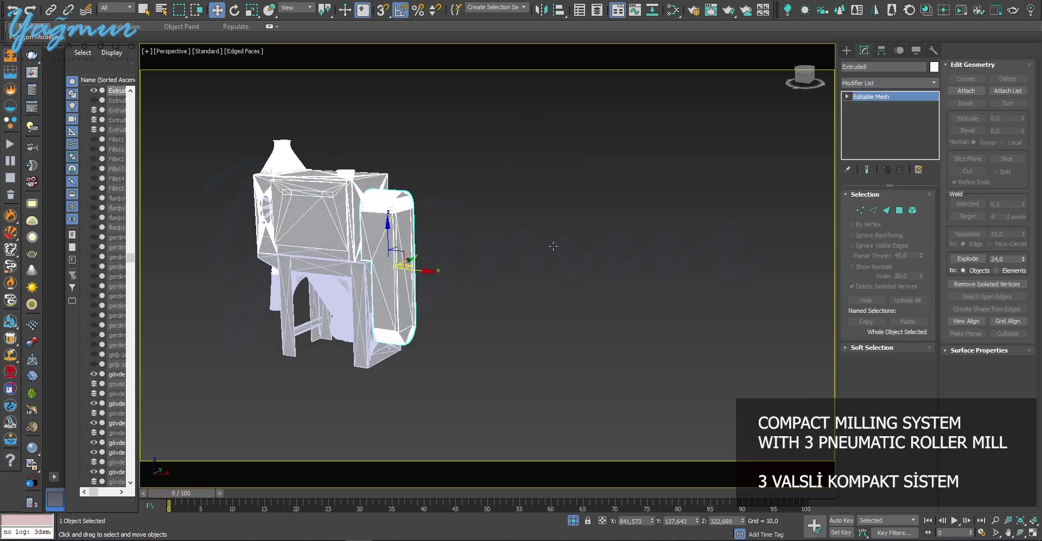
pyautogui.keyDown('ctrl'); pyautogui.click(301, 202); pyautogui.keyUp('ctrl')
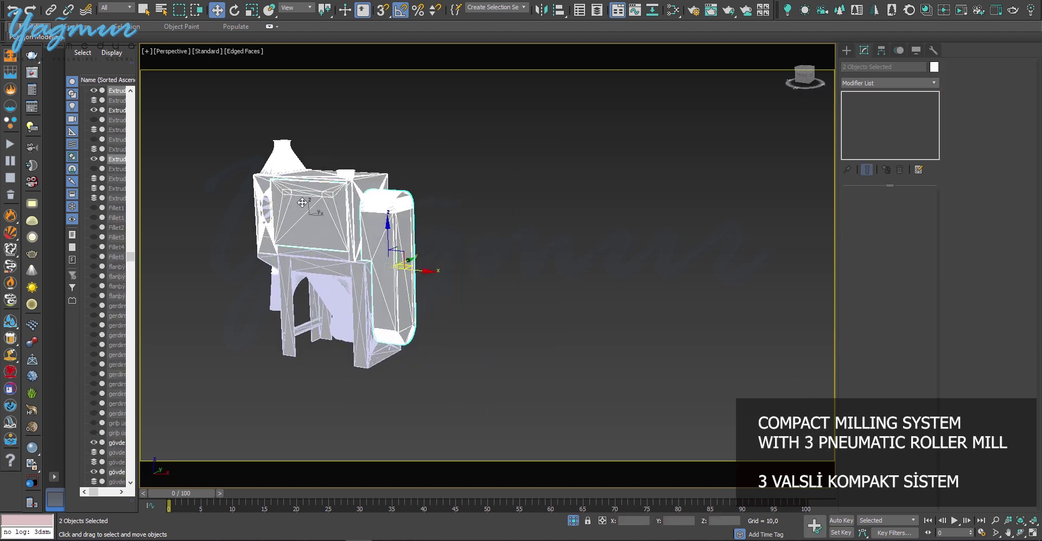
pyautogui.moveTo(302, 202); pyautogui.dragTo(386, 221, button='middle')
pyautogui.scroll(3, 399, 154)
pyautogui.keyDown('ctrl'); pyautogui.click(358, 198); pyautogui.keyUp('ctrl')
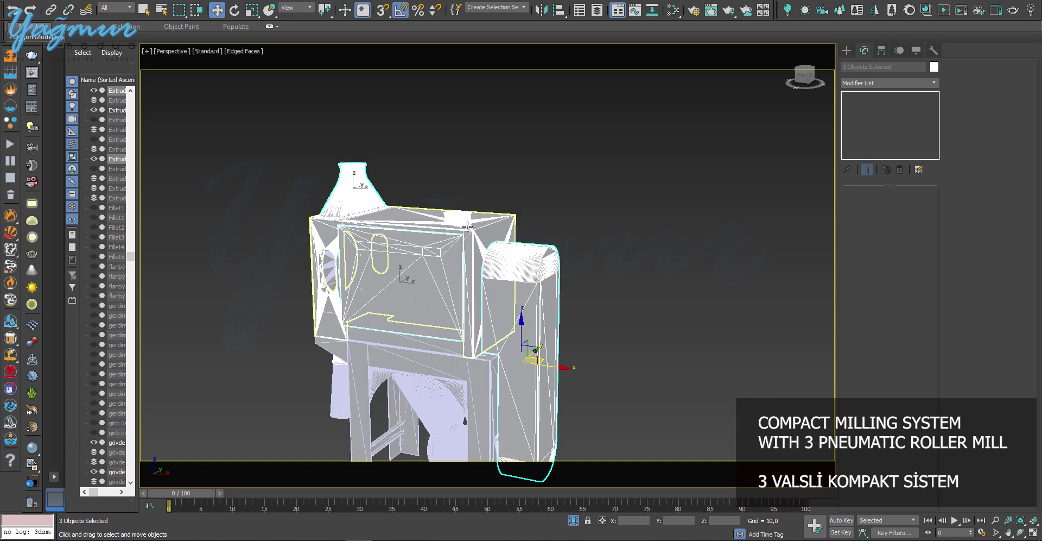
pyautogui.keyDown('ctrl'); pyautogui.click(462, 216); pyautogui.keyUp('ctrl')
pyautogui.keyDown('alt'); pyautogui.moveTo(425, 275); pyautogui.dragTo(475, 252, button='middle'); pyautogui.keyUp('alt')
pyautogui.keyDown('alt'); pyautogui.moveTo(439, 308); pyautogui.dragTo(416, 237, button='middle'); pyautogui.keyUp('alt')
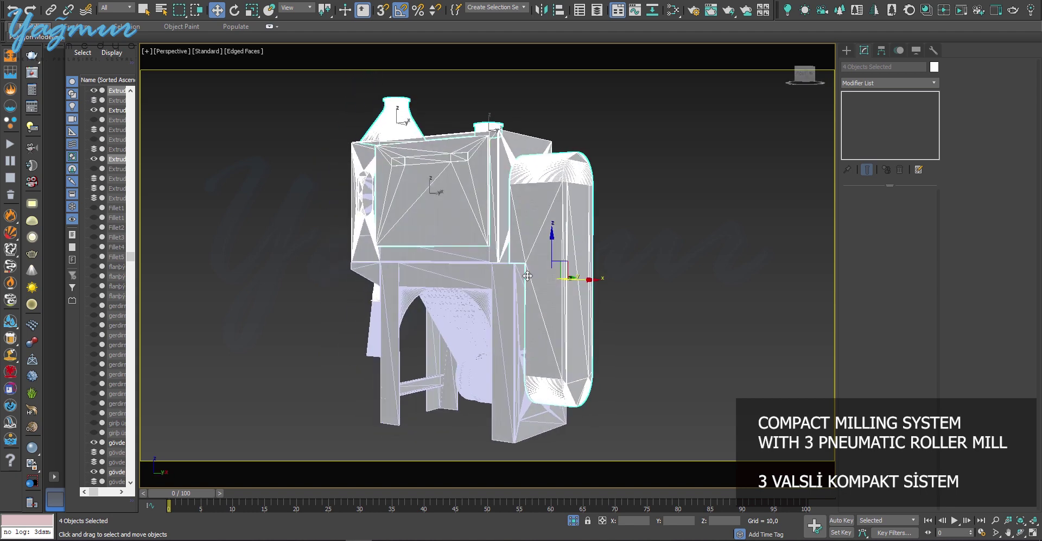
# Step: Apply the red Clearcoat material to those four selected parts
pyautogui.press('m')
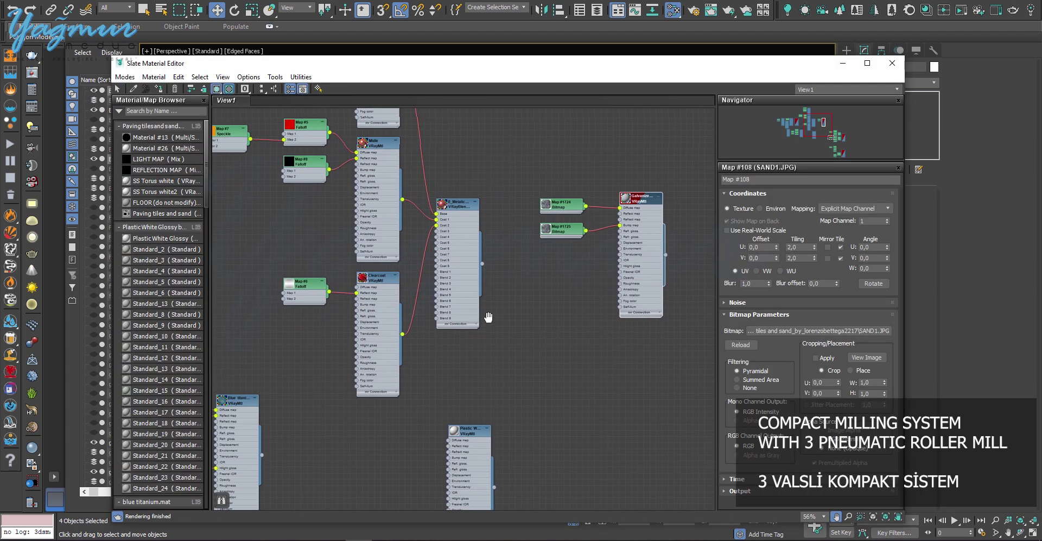
pyautogui.moveTo(488, 317); pyautogui.dragTo(492, 341, button='middle')
pyautogui.click(397, 300)
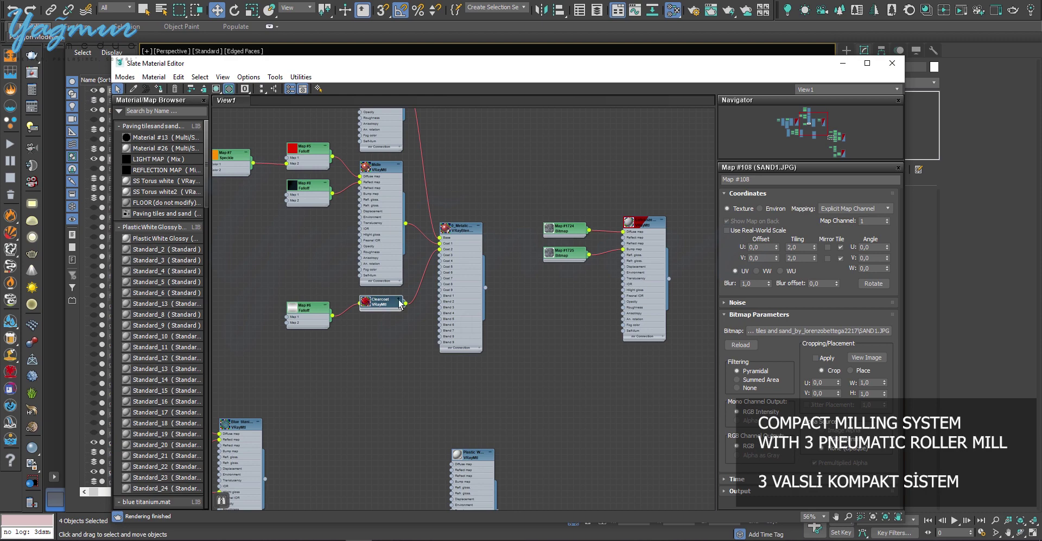
pyautogui.click(399, 299)
pyautogui.rightClick(382, 302)
pyautogui.click(436, 29)
pyautogui.press('m')
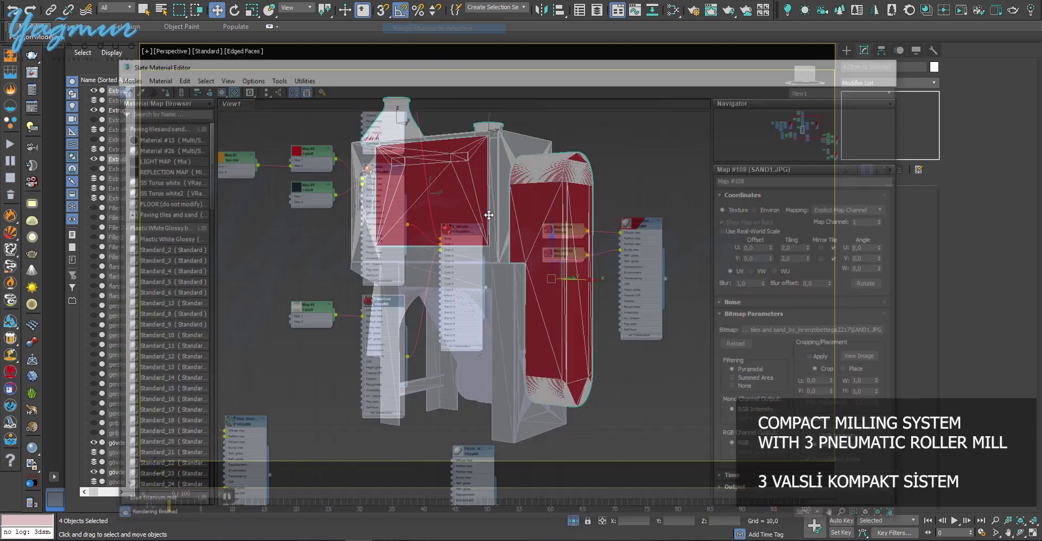
# Step: Give the machine's lower hopper the midnight material
pyautogui.click(462, 327)
pyautogui.keyDown('alt'); pyautogui.moveTo(460, 326); pyautogui.dragTo(414, 351, button='middle'); pyautogui.keyUp('alt')
pyautogui.press('m')
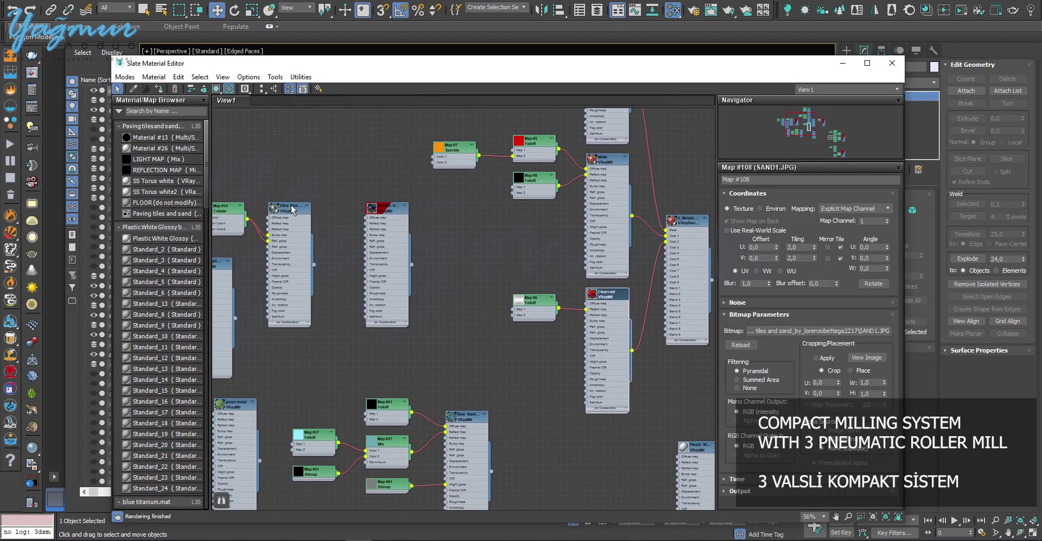
pyautogui.moveTo(350, 373); pyautogui.dragTo(588, 379, button='middle')
pyautogui.rightClick(455, 279)
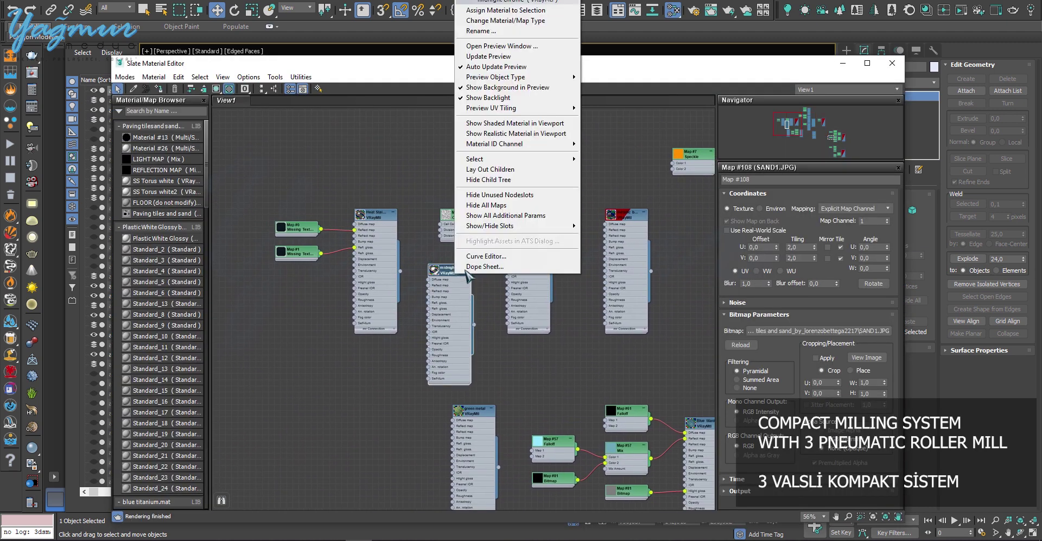
pyautogui.click(511, 15)
pyautogui.press('m')
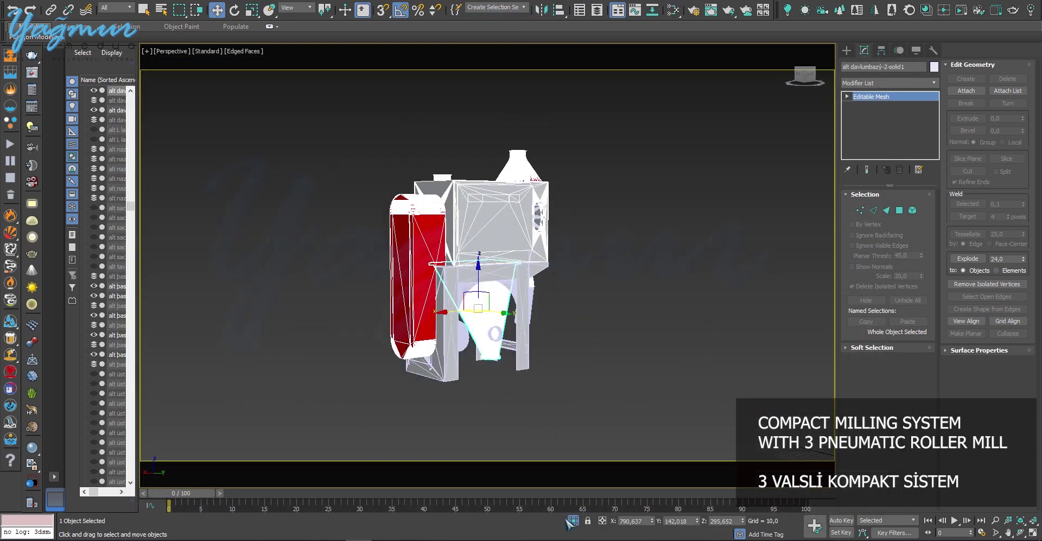
# Step: End isolation and orbit to view the whole plant from above
pyautogui.click(573, 520)
pyautogui.scroll(-3, 542, 283)
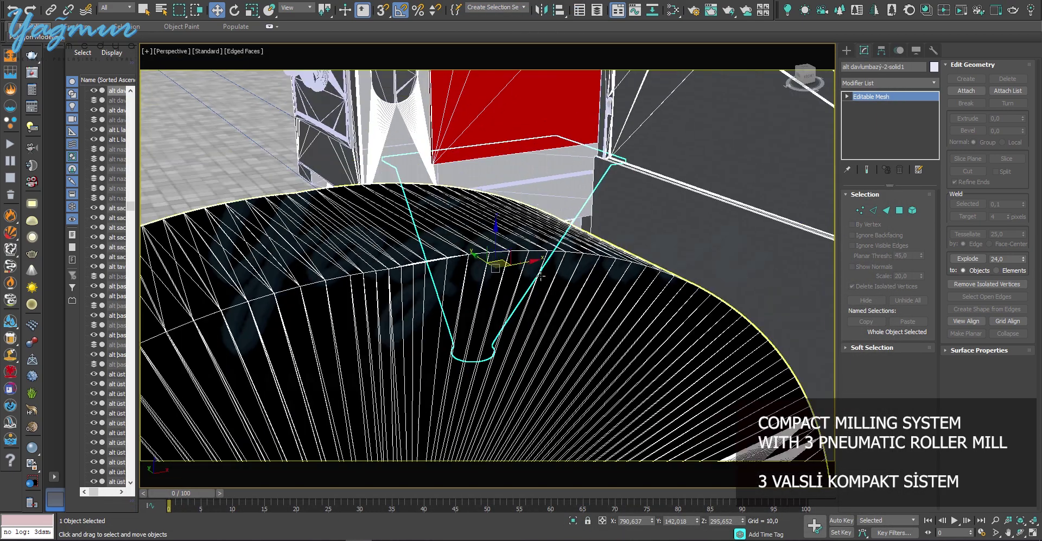
pyautogui.keyDown('alt'); pyautogui.moveTo(542, 283); pyautogui.dragTo(296, 250, button='middle'); pyautogui.keyUp('alt')
pyautogui.scroll(-10, 454, 270)
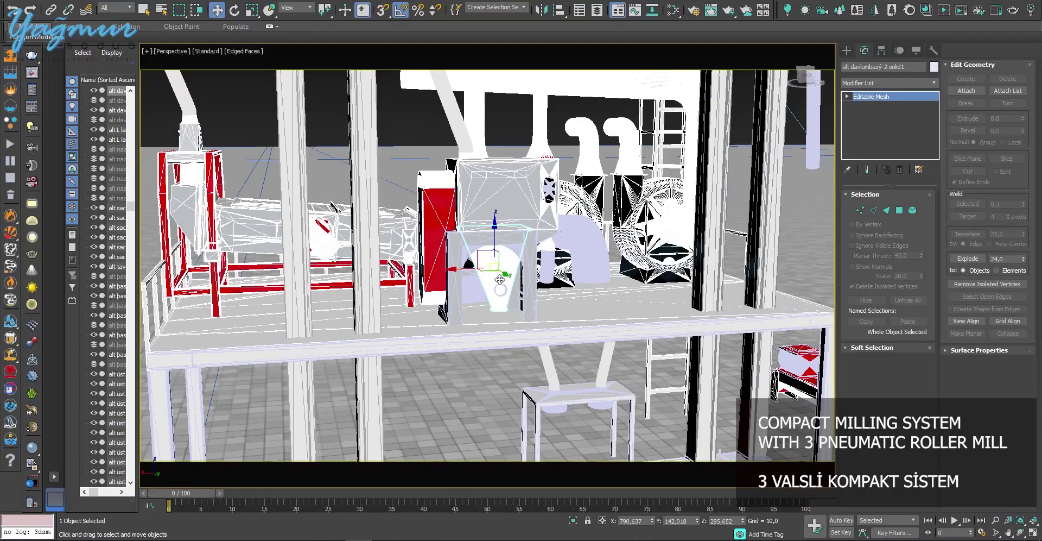
pyautogui.moveTo(478, 331); pyautogui.dragTo(540, 232, button='middle')
pyautogui.scroll(-5, 540, 233)
pyautogui.moveTo(504, 283); pyautogui.dragTo(302, 399, button='middle')
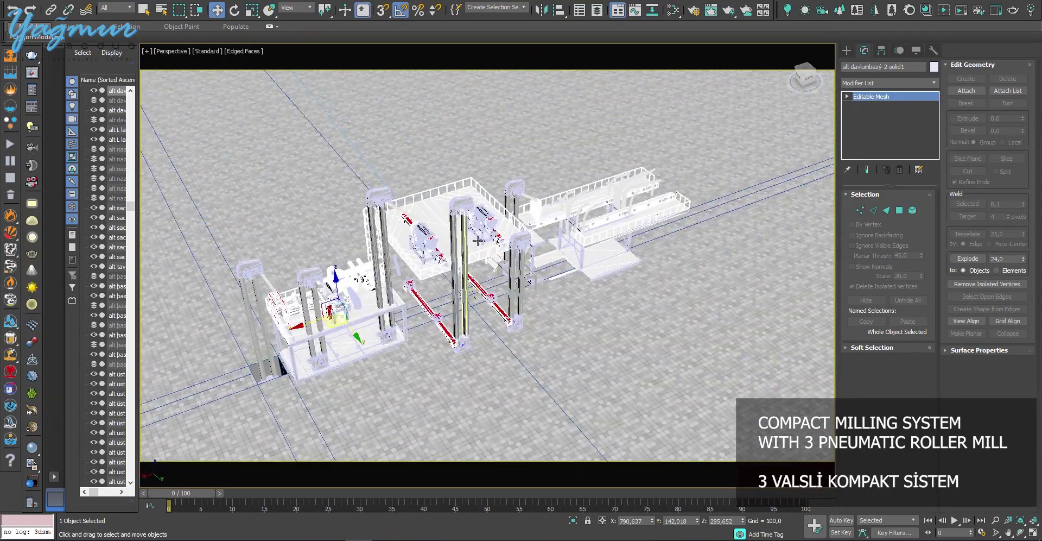
pyautogui.click(598, 10)
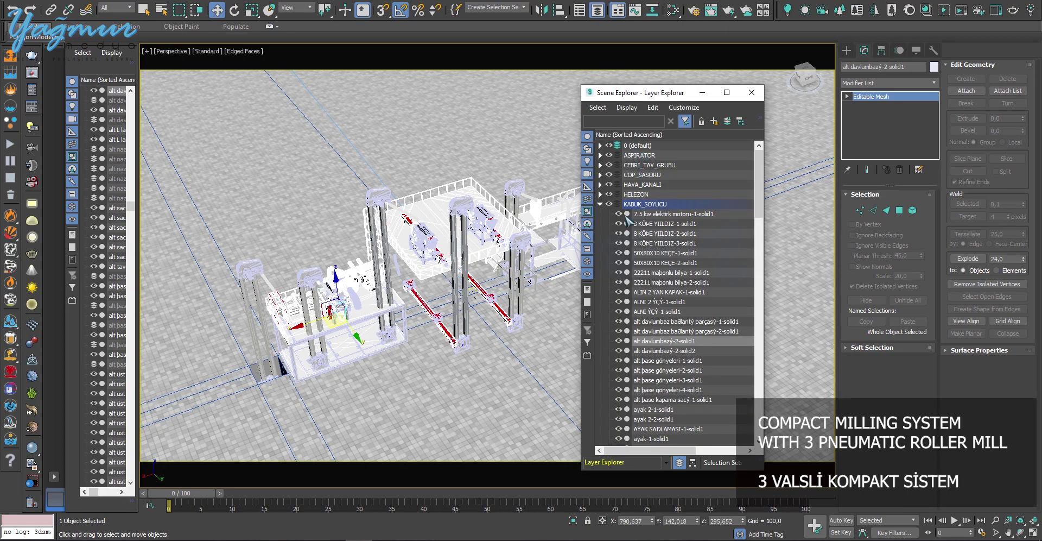
# Step: Unhide the KABUK_SOYUCU_YENI_ layer, select all its objects and isolate them
pyautogui.click(599, 204)
pyautogui.click(609, 214)
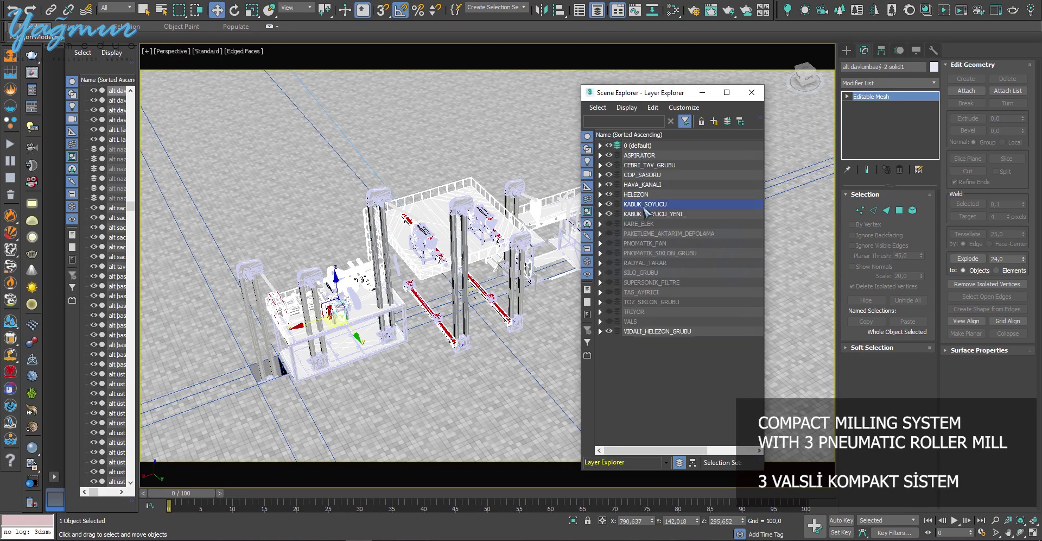
pyautogui.click(645, 215)
pyautogui.rightClick(646, 214)
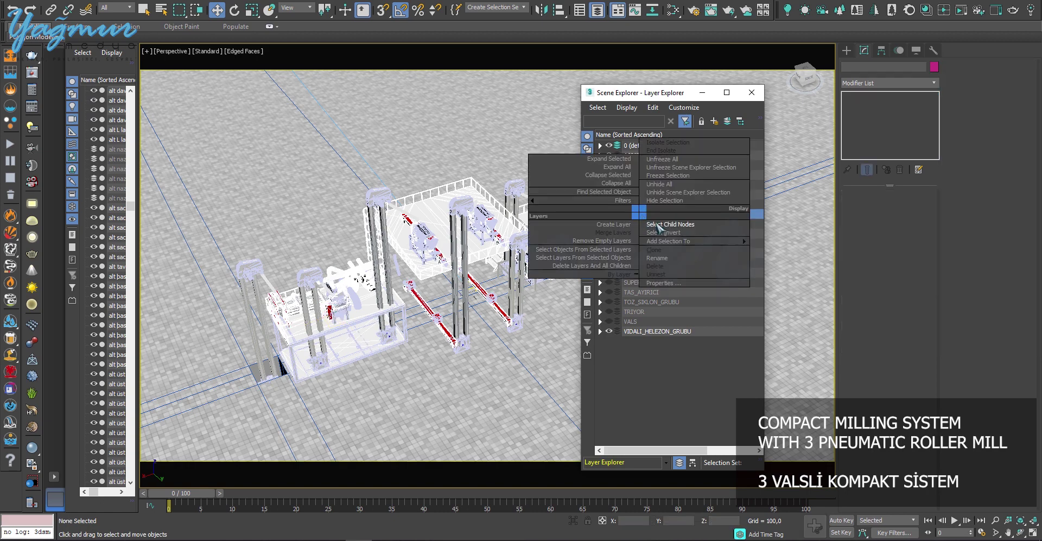
pyautogui.click(660, 228)
pyautogui.hotkey('alt', 'q')
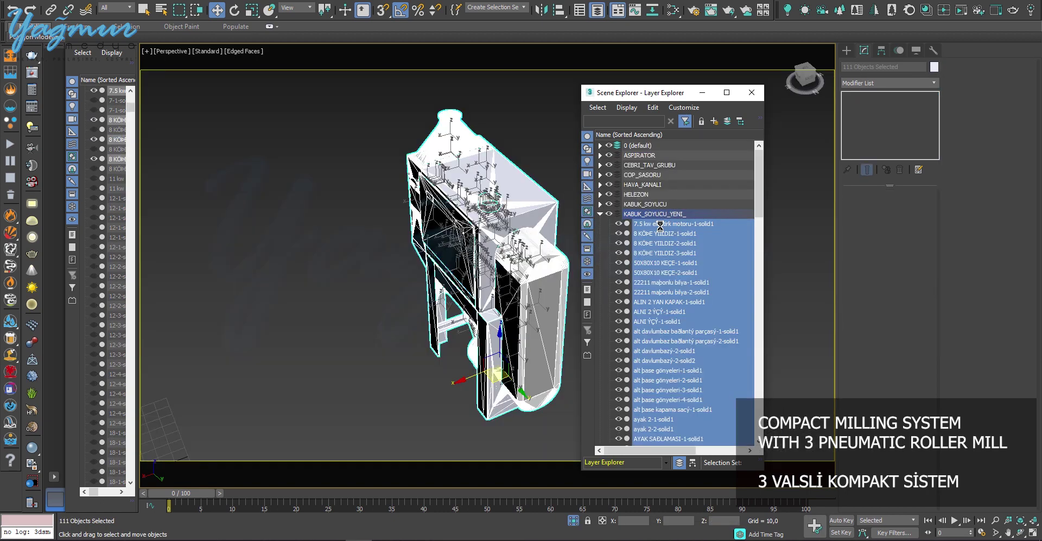
pyautogui.keyDown('alt'); pyautogui.moveTo(483, 301); pyautogui.dragTo(555, 244, button='middle'); pyautogui.keyUp('alt')
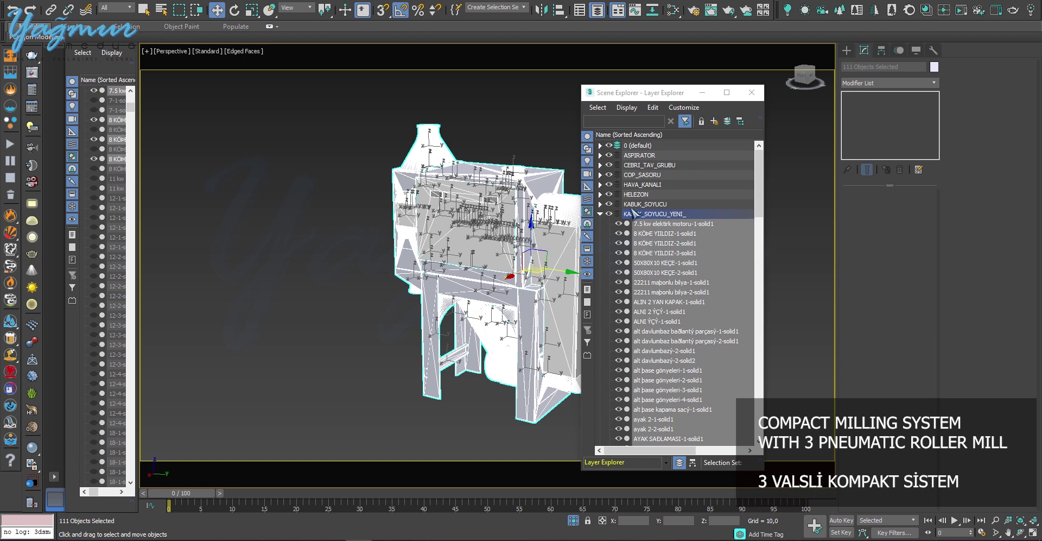
pyautogui.click(600, 214)
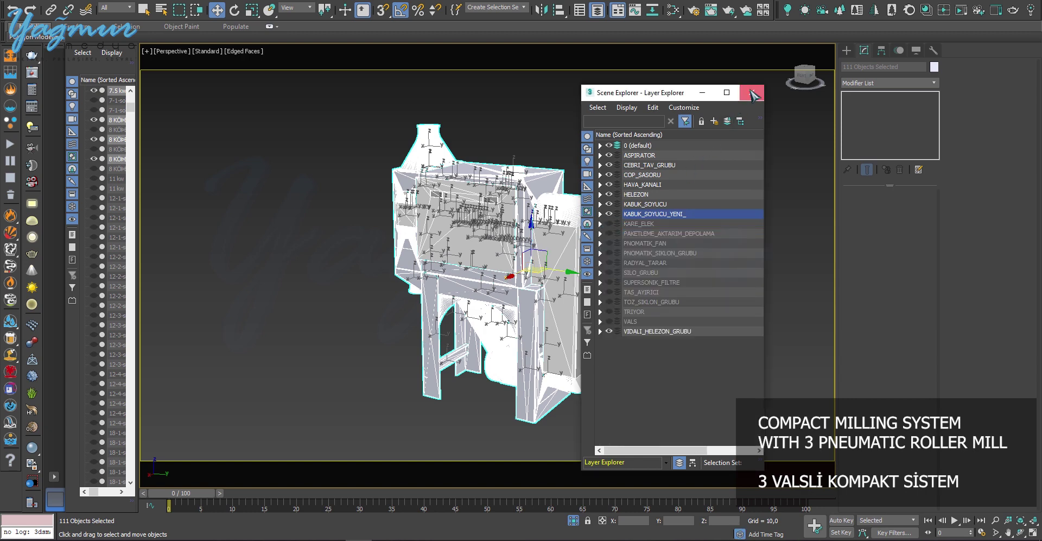
pyautogui.click(752, 93)
pyautogui.keyDown('alt'); pyautogui.moveTo(588, 299); pyautogui.dragTo(375, 293, button='middle'); pyautogui.keyUp('alt')
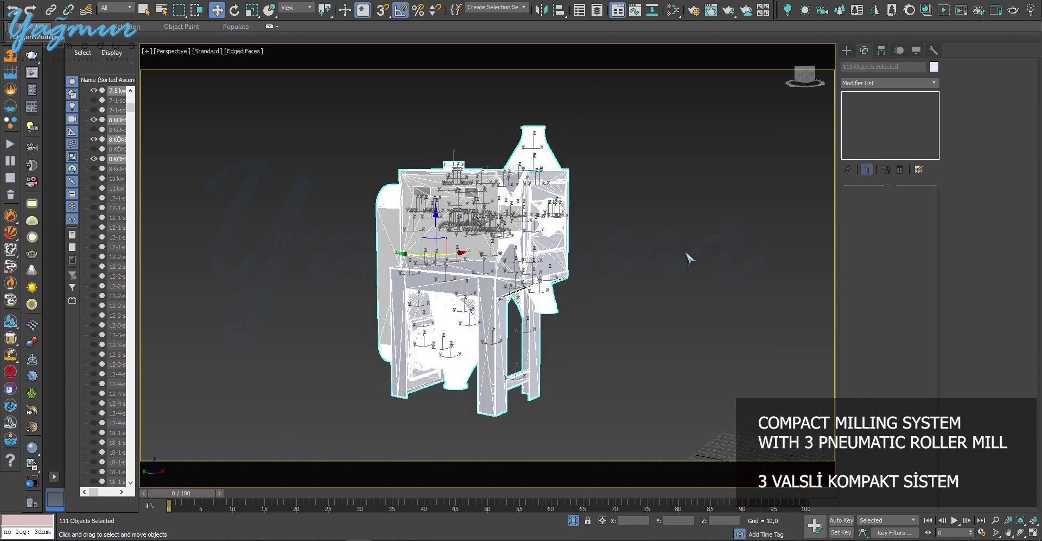
# Step: Assign a base material from the Slate graph to the whole machine
pyautogui.click(690, 257)
pyautogui.click(470, 222)
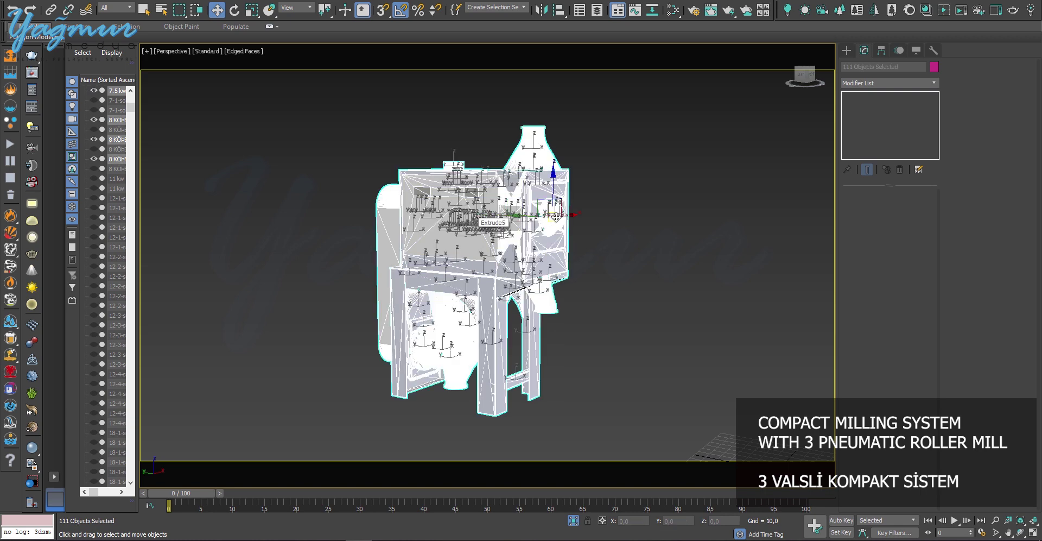
pyautogui.press('m')
pyautogui.moveTo(642, 248)
pyautogui.mouseDown(button='middle')
pyautogui.moveTo(387, 224)
pyautogui.moveTo(403, 211)
pyautogui.moveTo(410, 270)
pyautogui.moveTo(274, 308)
pyautogui.mouseUp(button='middle')
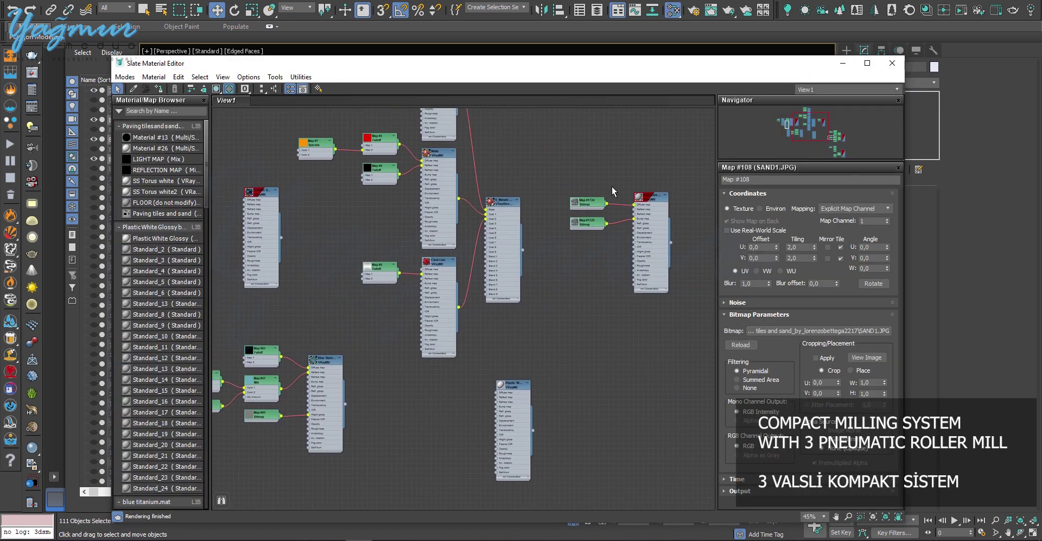
pyautogui.rightClick(657, 197)
pyautogui.click(695, 216)
pyautogui.press('m')
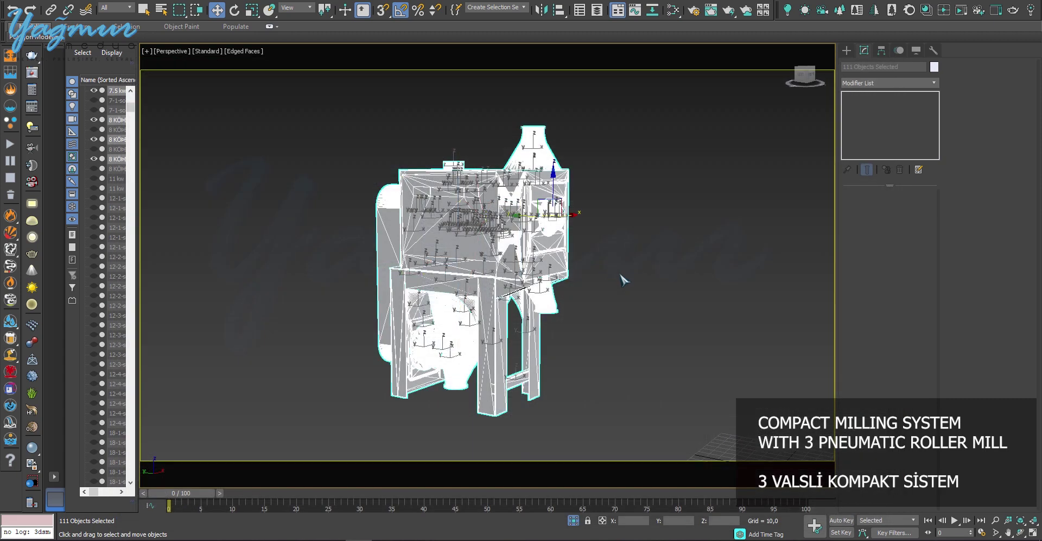
# Step: Give the hopper the midnight chrome material
pyautogui.click(467, 343)
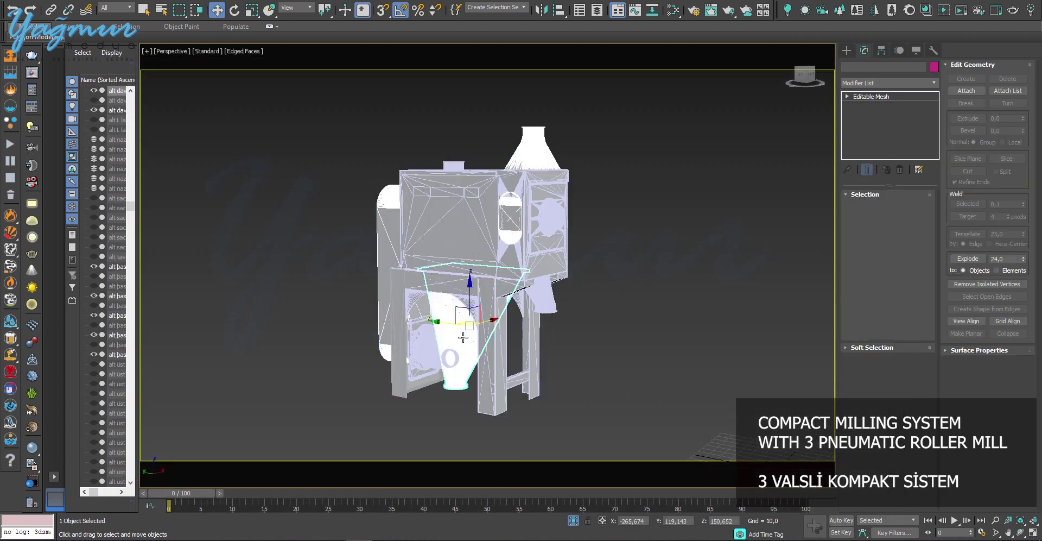
pyautogui.keyDown('alt'); pyautogui.moveTo(464, 339); pyautogui.dragTo(679, 315, button='middle'); pyautogui.keyUp('alt')
pyautogui.press('m')
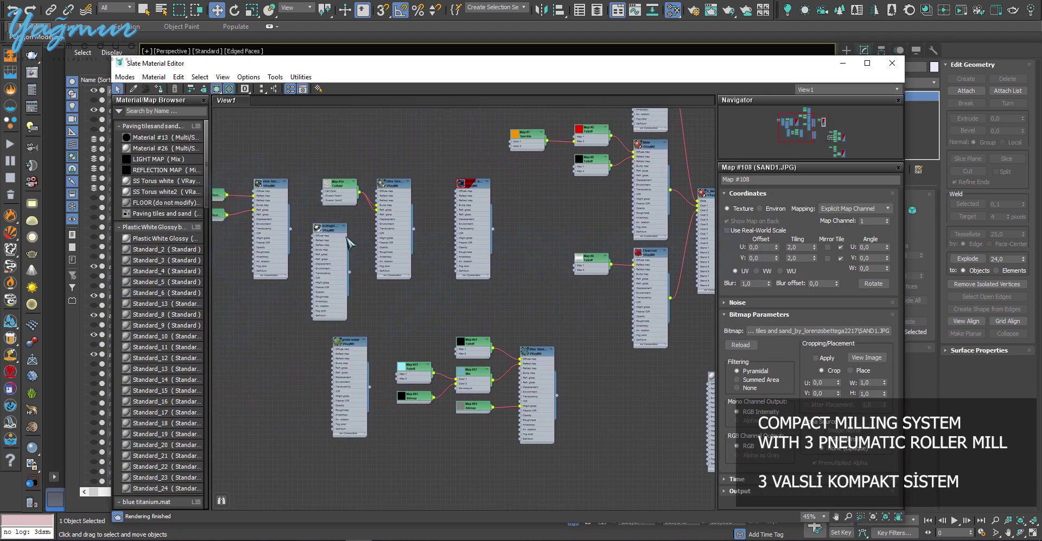
pyautogui.rightClick(333, 229)
pyautogui.click(383, 247)
pyautogui.press('m')
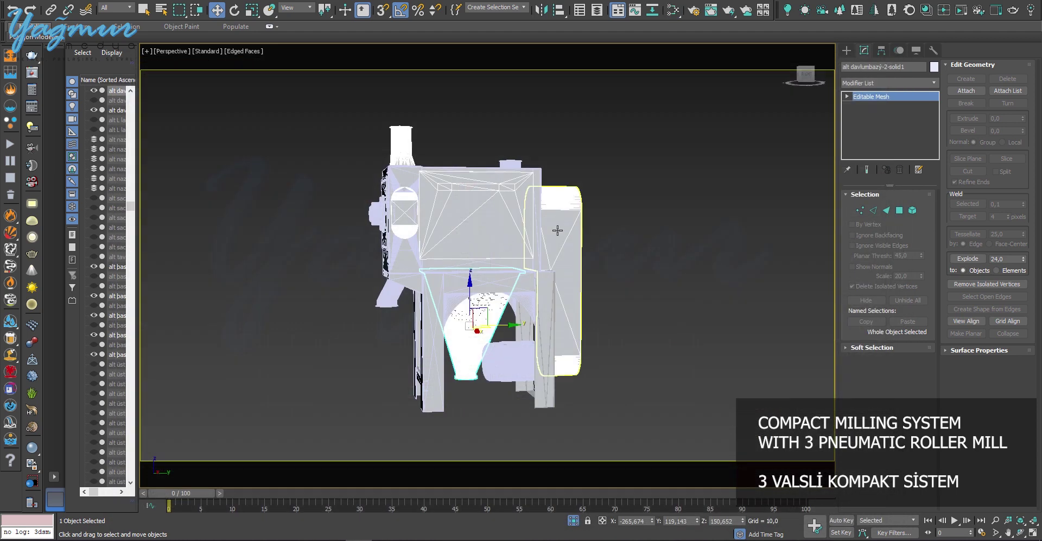
# Step: Apply red Clearcoat to the tall side cylinder cover and top box cover
pyautogui.click(658, 232)
pyautogui.click(566, 251)
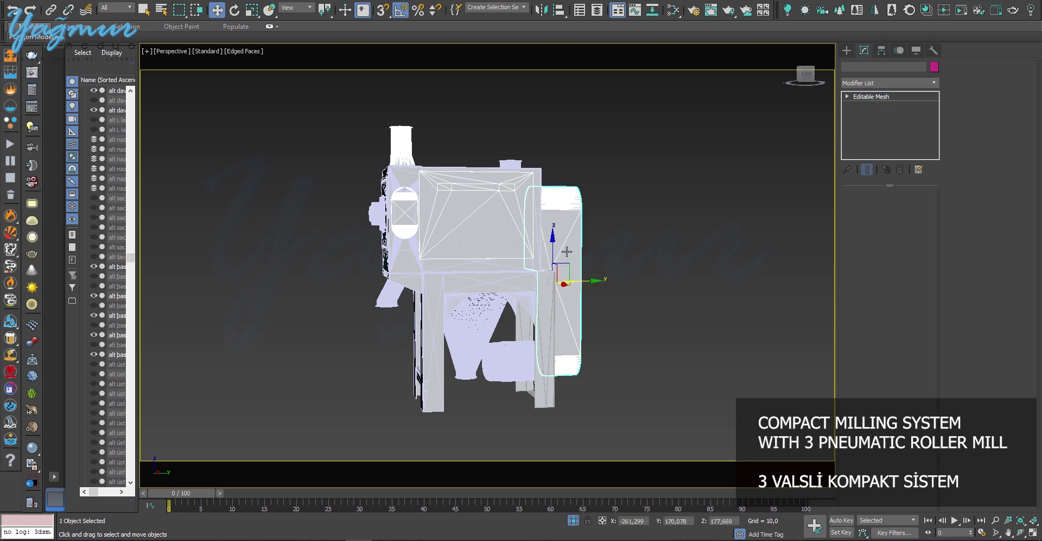
pyautogui.keyDown('ctrl'); pyautogui.click(495, 206); pyautogui.keyUp('ctrl')
pyautogui.keyDown('alt'); pyautogui.moveTo(500, 302); pyautogui.dragTo(583, 297, button='middle'); pyautogui.keyUp('alt')
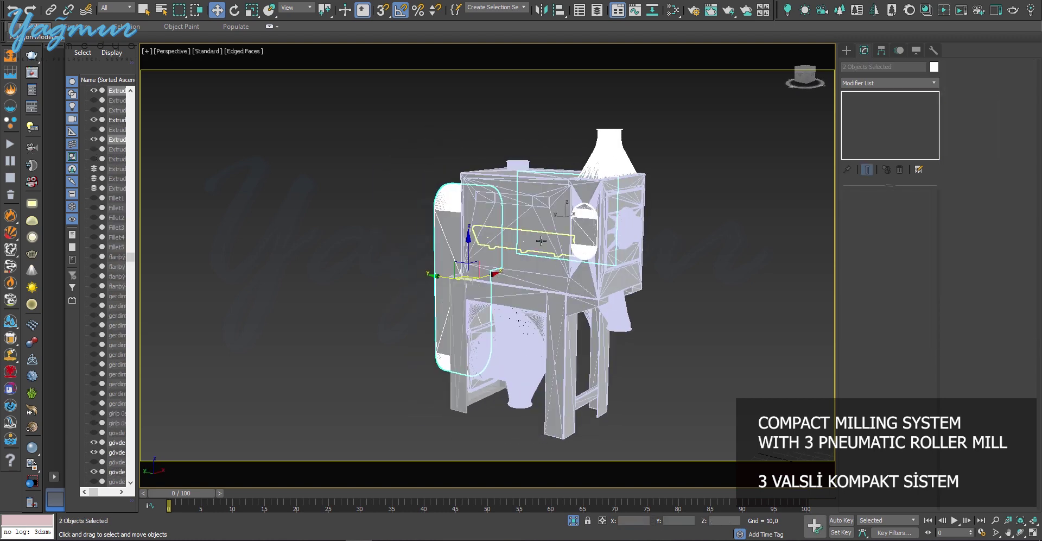
pyautogui.keyDown('alt'); pyautogui.moveTo(483, 196); pyautogui.dragTo(435, 293, button='middle'); pyautogui.keyUp('alt')
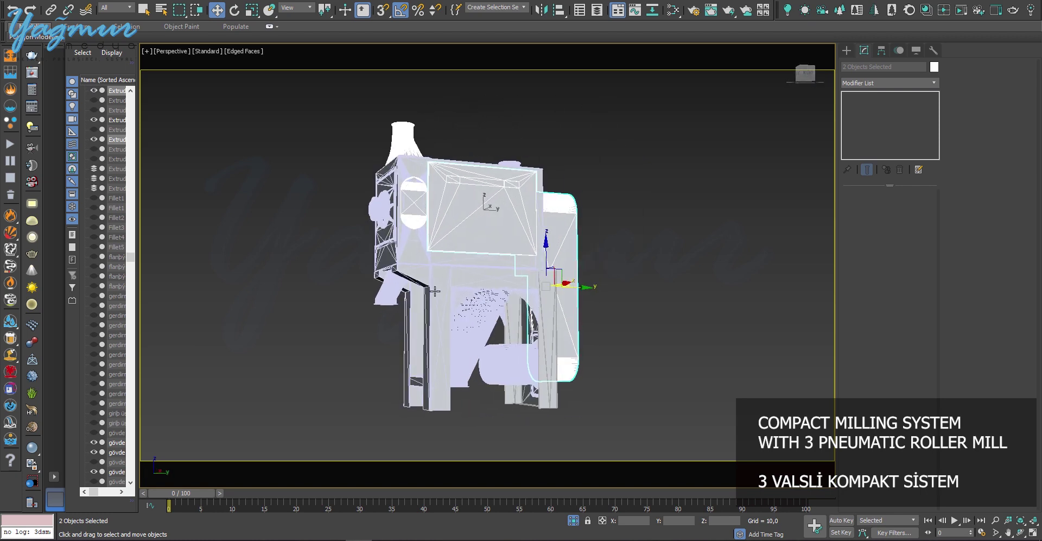
pyautogui.press('m')
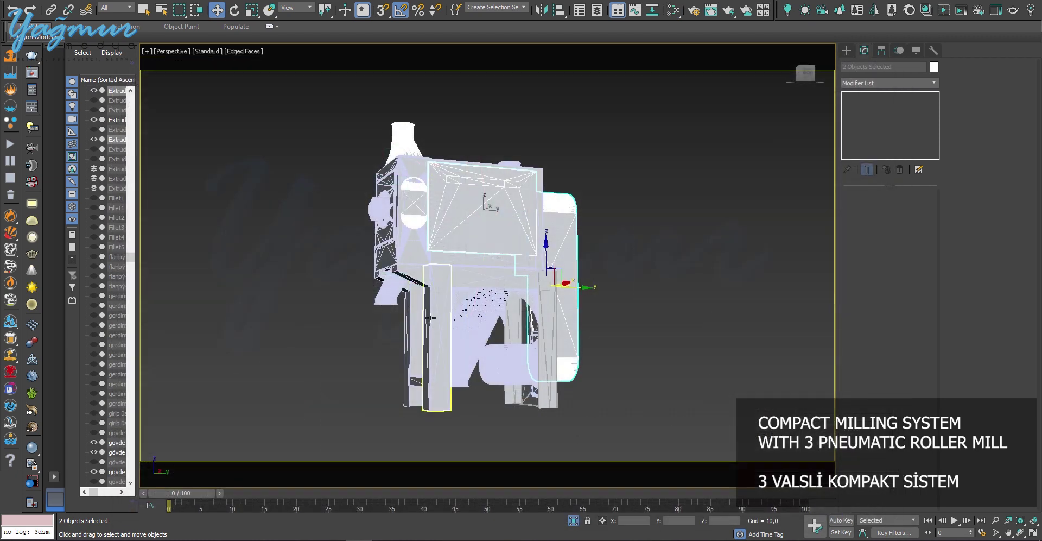
pyautogui.press('m')
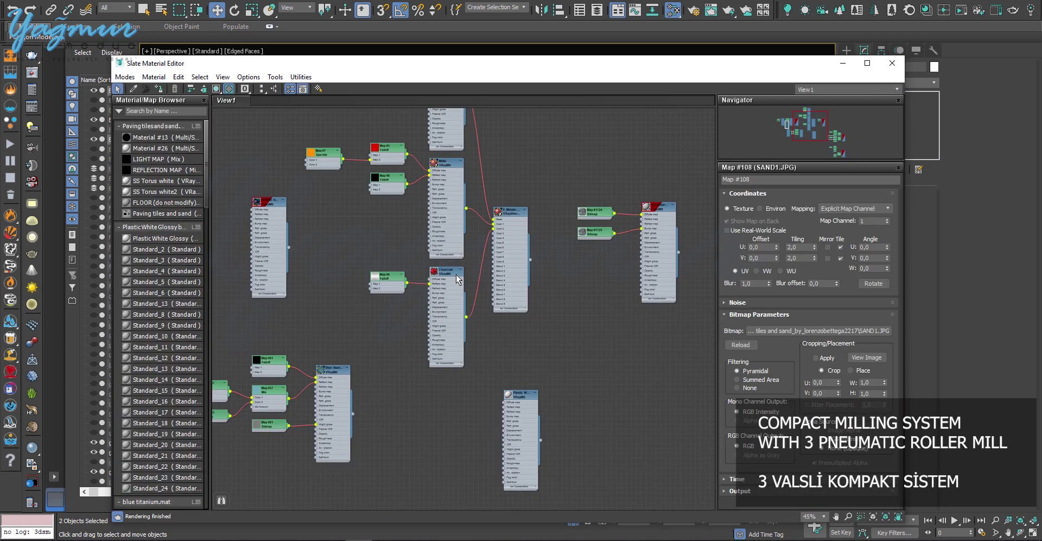
pyautogui.rightClick(457, 274)
pyautogui.click(524, 2)
pyautogui.press('m')
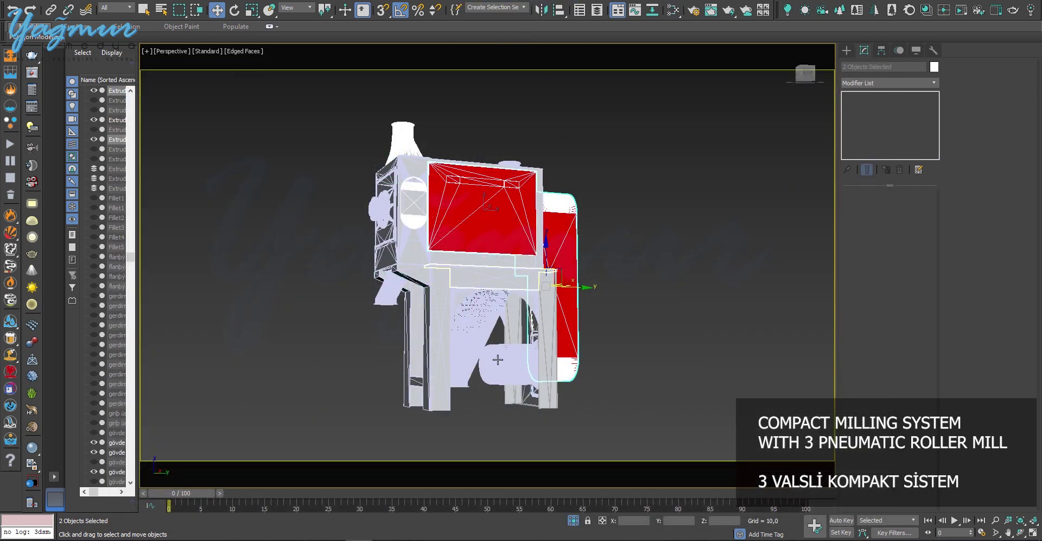
# Step: Apply red Clearcoat to the top air outlet and the small part beside it
pyautogui.click(628, 400)
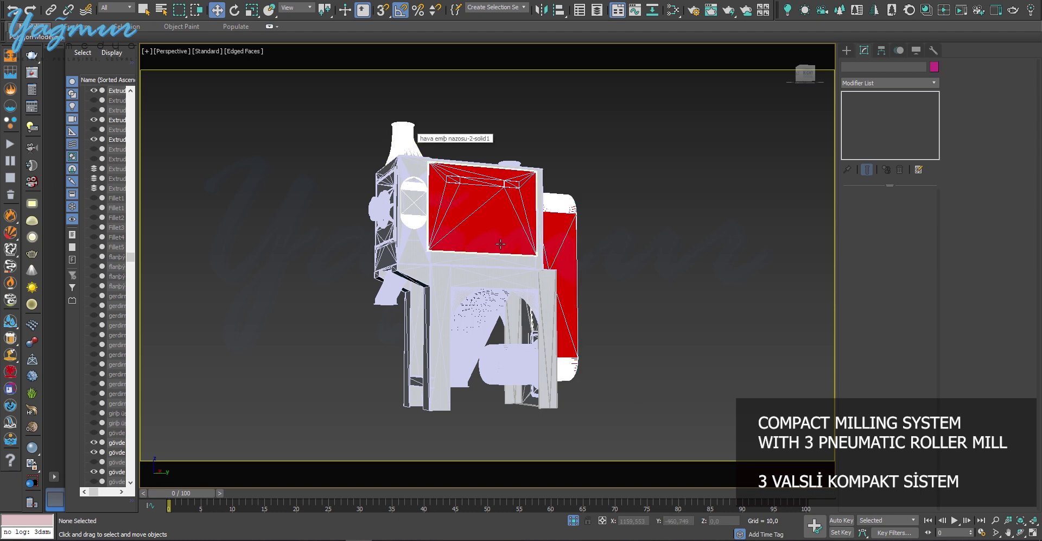
pyautogui.keyDown('alt'); pyautogui.moveTo(499, 245); pyautogui.dragTo(416, 223, button='middle'); pyautogui.keyUp('alt')
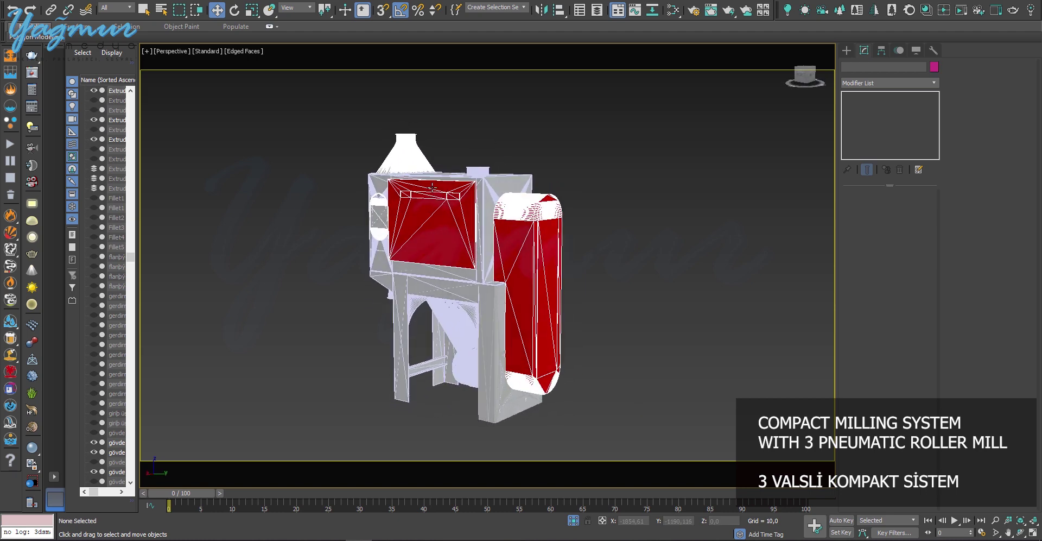
pyautogui.click(399, 147)
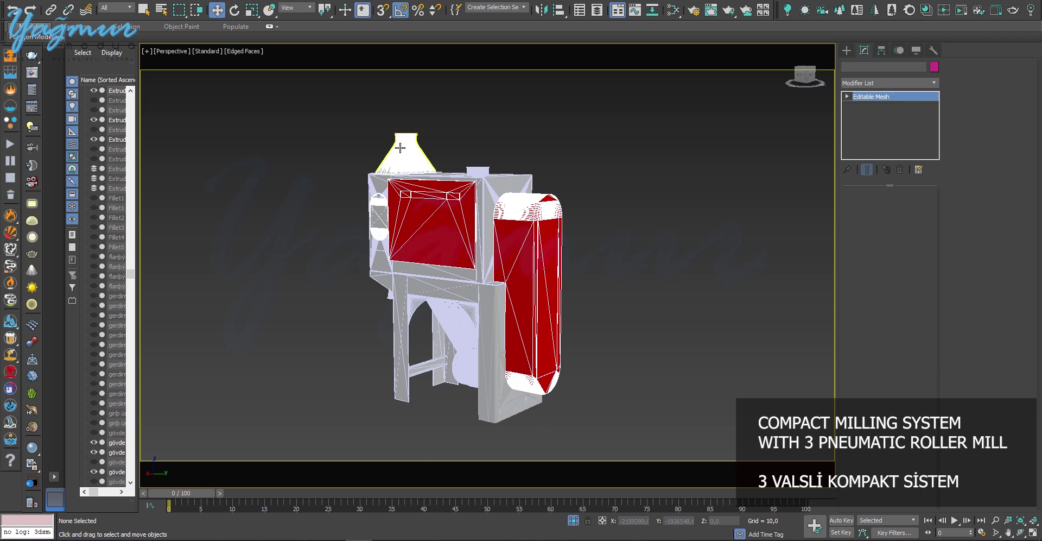
pyautogui.keyDown('ctrl'); pyautogui.click(483, 173); pyautogui.keyUp('ctrl')
pyautogui.press('m')
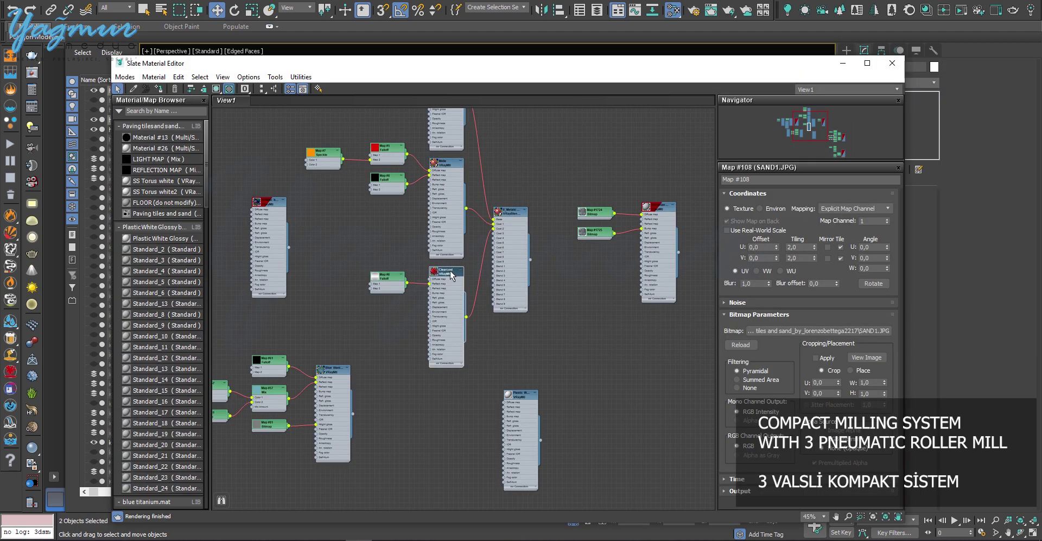
pyautogui.rightClick(450, 270)
pyautogui.click(498, 2)
pyautogui.press('m')
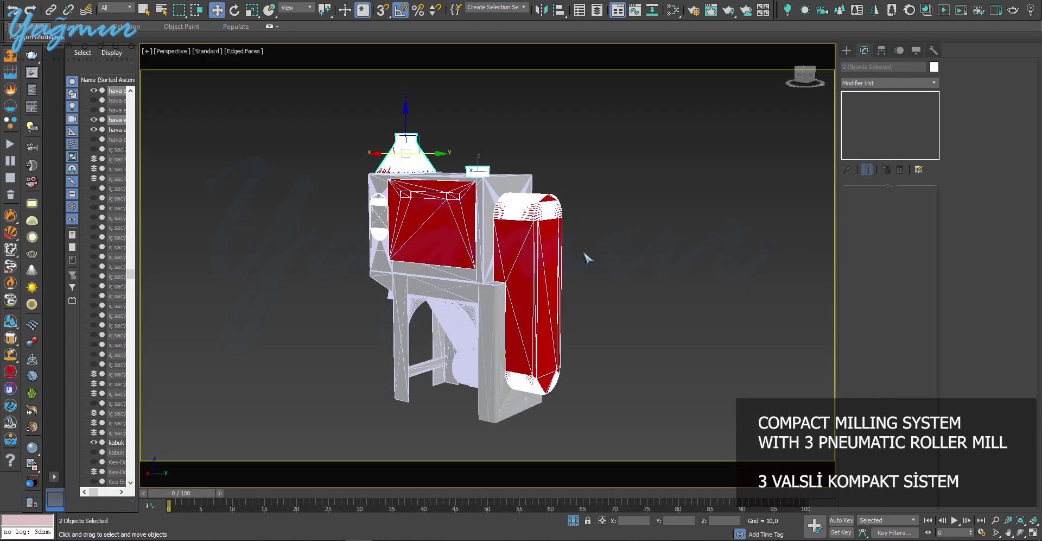
# Step: Frame the machine in the view and switch to shaded display without edge lines
pyautogui.click(668, 279)
pyautogui.moveTo(517, 214); pyautogui.dragTo(260, 482)
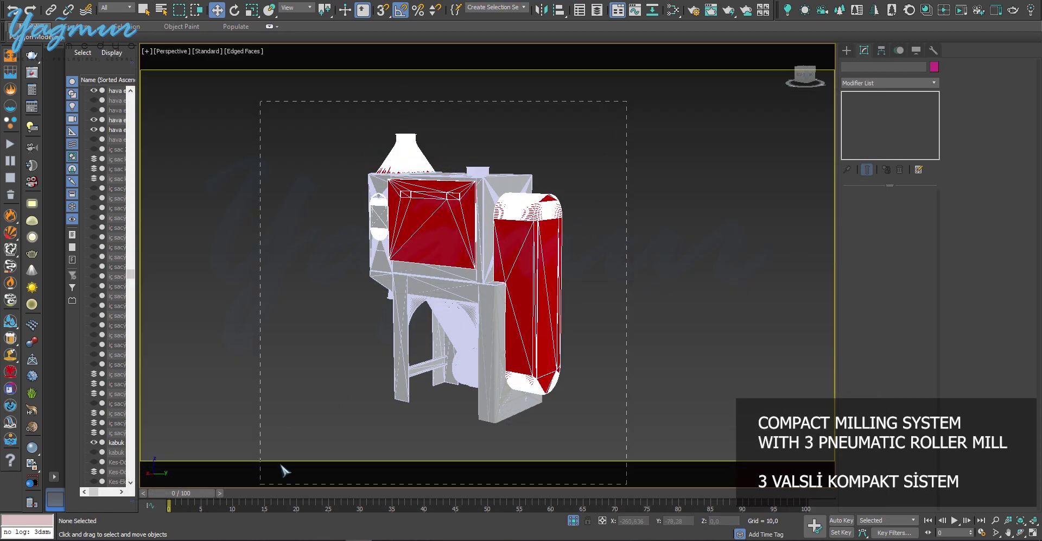
pyautogui.press('z')
pyautogui.keyDown('alt'); pyautogui.moveTo(459, 386); pyautogui.dragTo(350, 379, button='middle'); pyautogui.keyUp('alt')
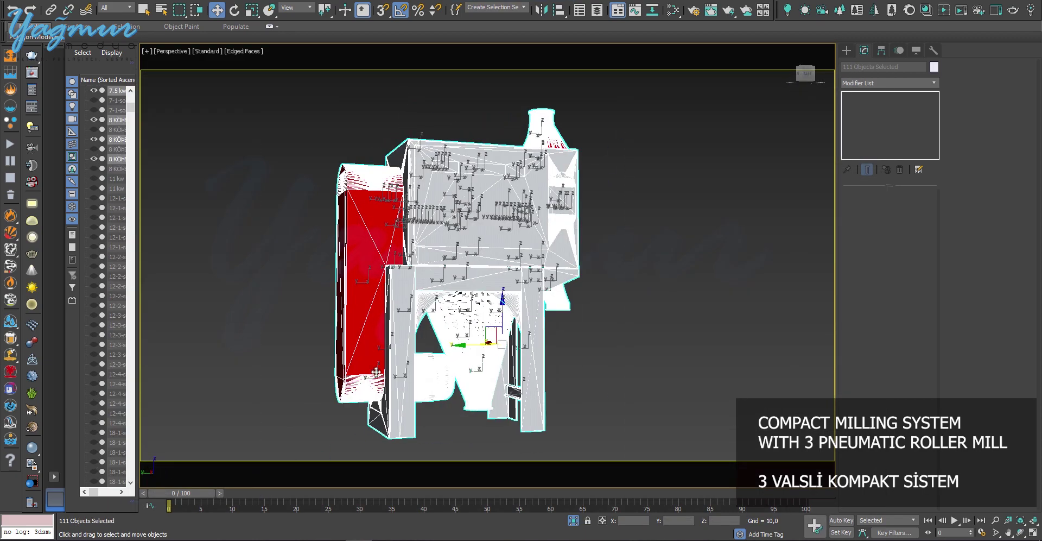
pyautogui.click(608, 368)
pyautogui.press('F4')
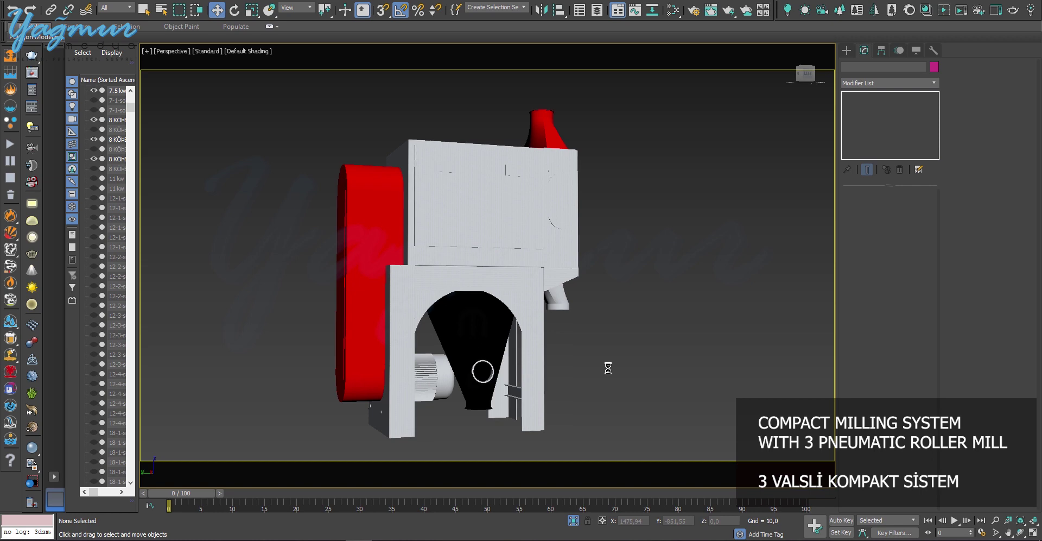
# Step: Give the motor cylinder the metallic blue material and bring back the full scene
pyautogui.click(432, 375)
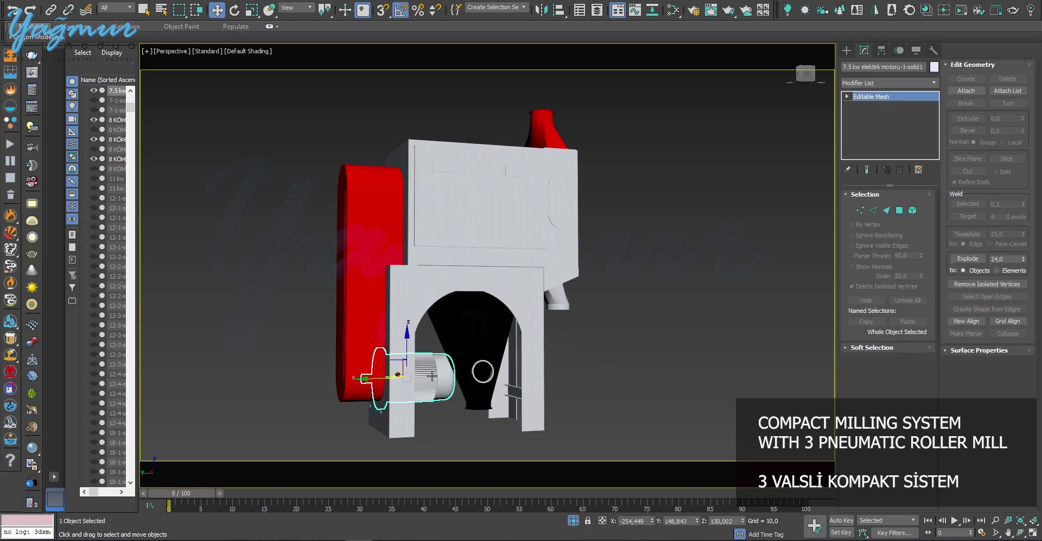
pyautogui.press('m')
pyautogui.scroll(4, 454, 303)
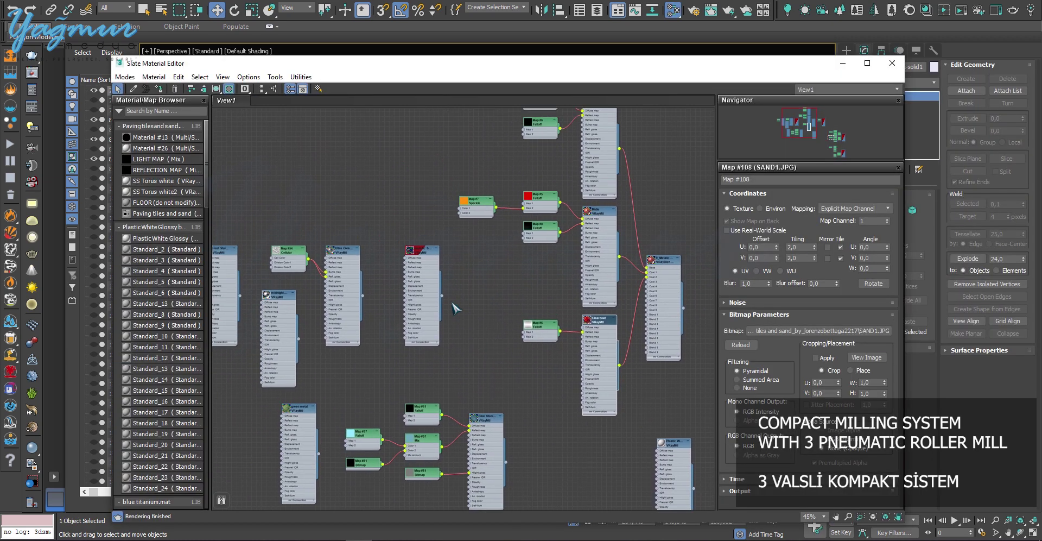
pyautogui.rightClick(428, 245)
pyautogui.click(467, 261)
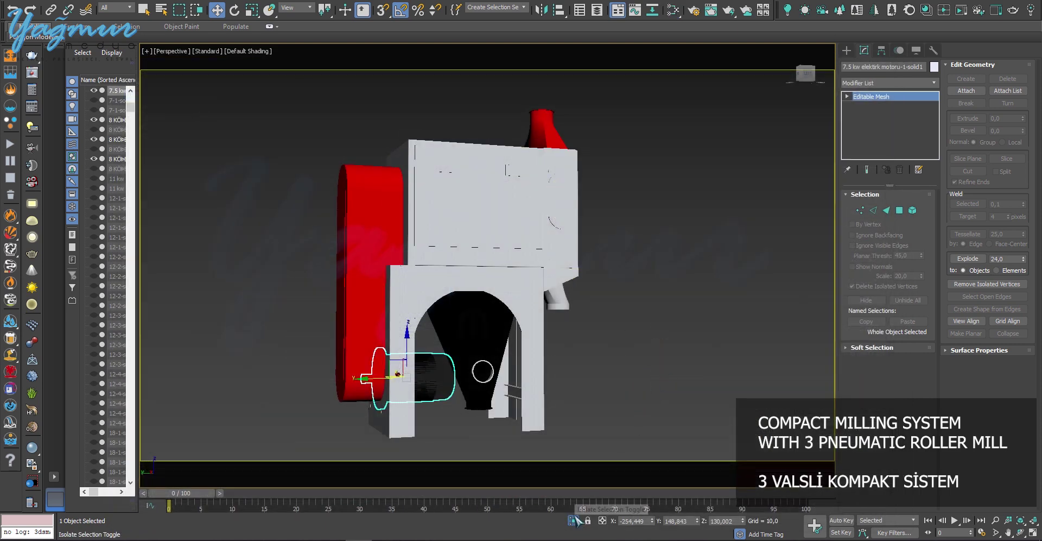
pyautogui.click(577, 520)
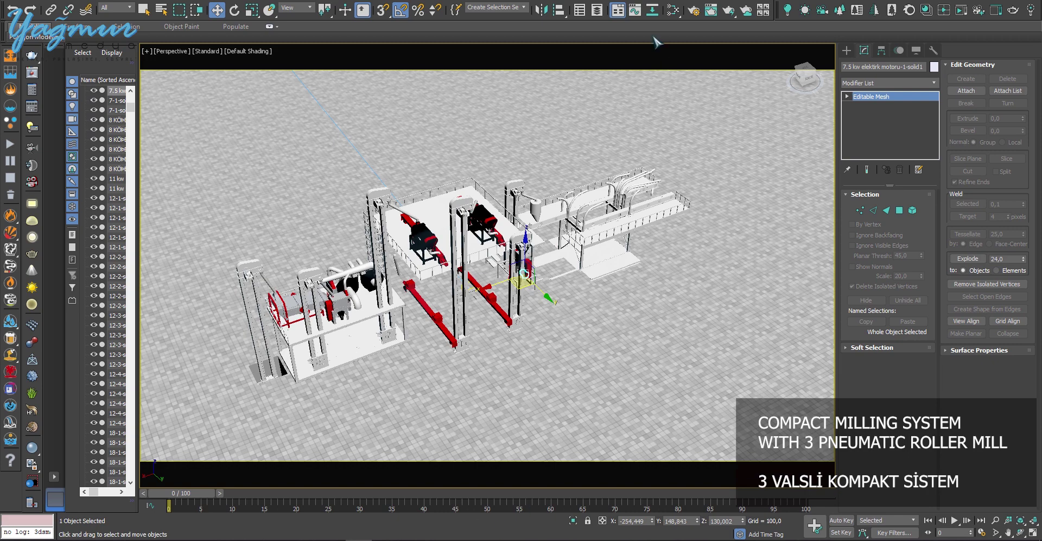
# Step: Select the KARE_ELEK layer's objects and isolate the sieve box in the viewport
pyautogui.click(597, 10)
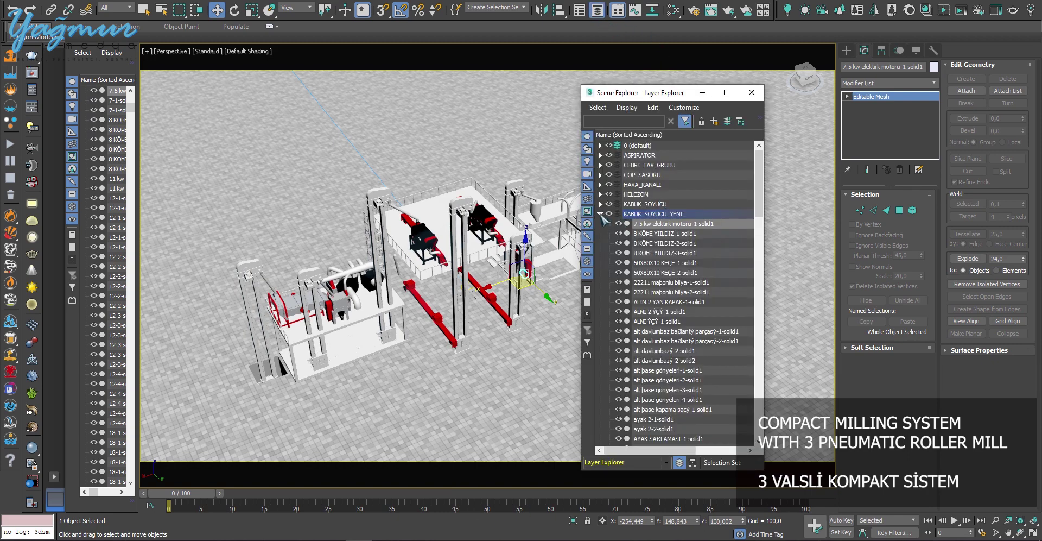
pyautogui.click(600, 214)
pyautogui.click(610, 224)
pyautogui.click(639, 223)
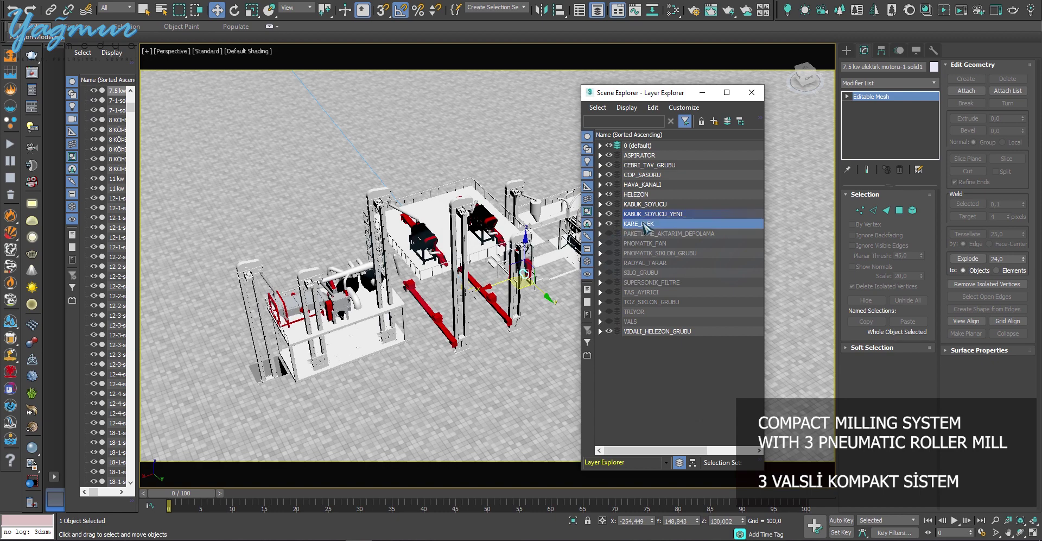
pyautogui.rightClick(639, 223)
pyautogui.click(679, 239)
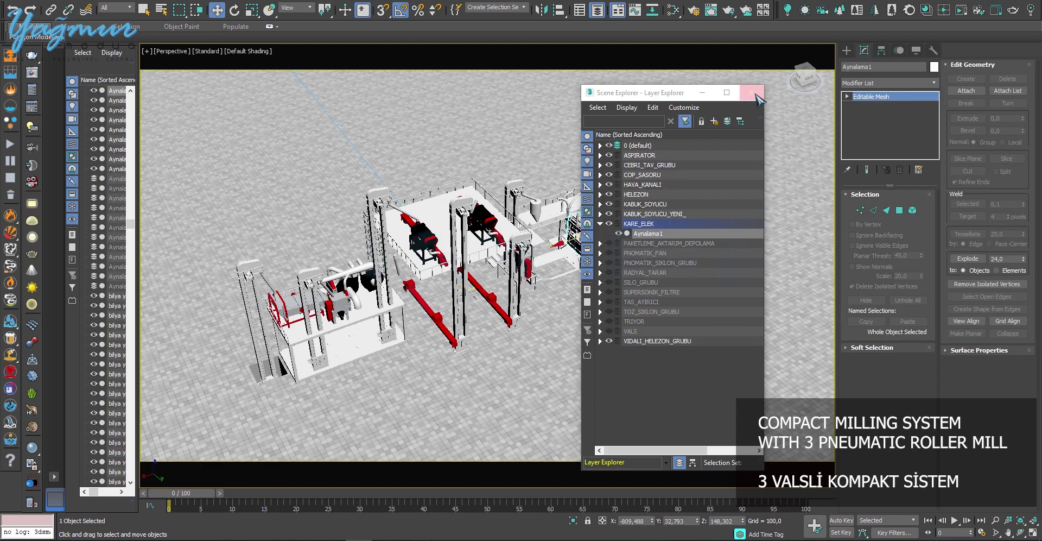
pyautogui.click(752, 92)
pyautogui.press('z')
pyautogui.keyDown('alt'); pyautogui.moveTo(520, 327); pyautogui.dragTo(421, 282, button='middle'); pyautogui.keyUp('alt')
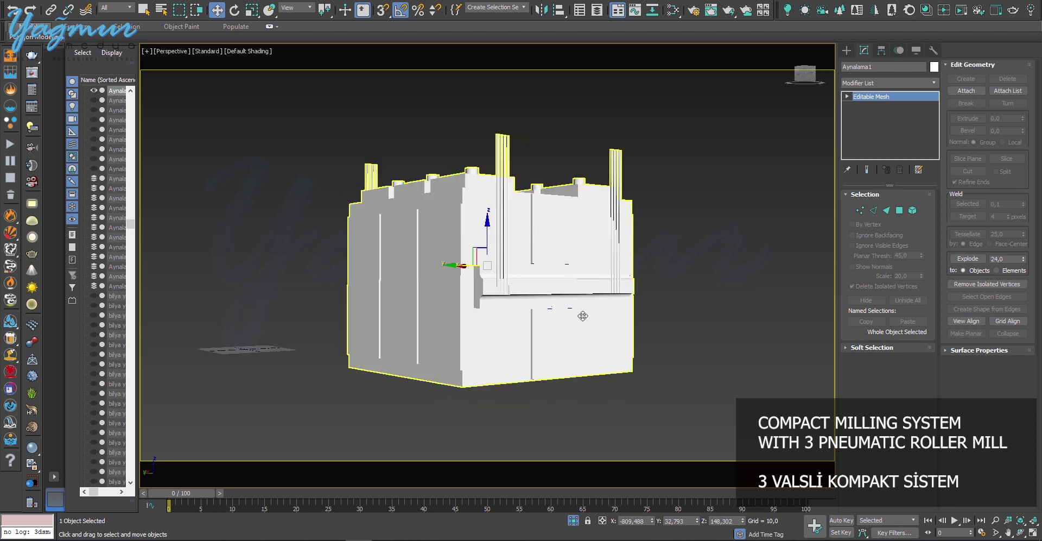
# Step: In the Slate Material Editor, browse the material nodes to find Plastic White
pyautogui.press('m')
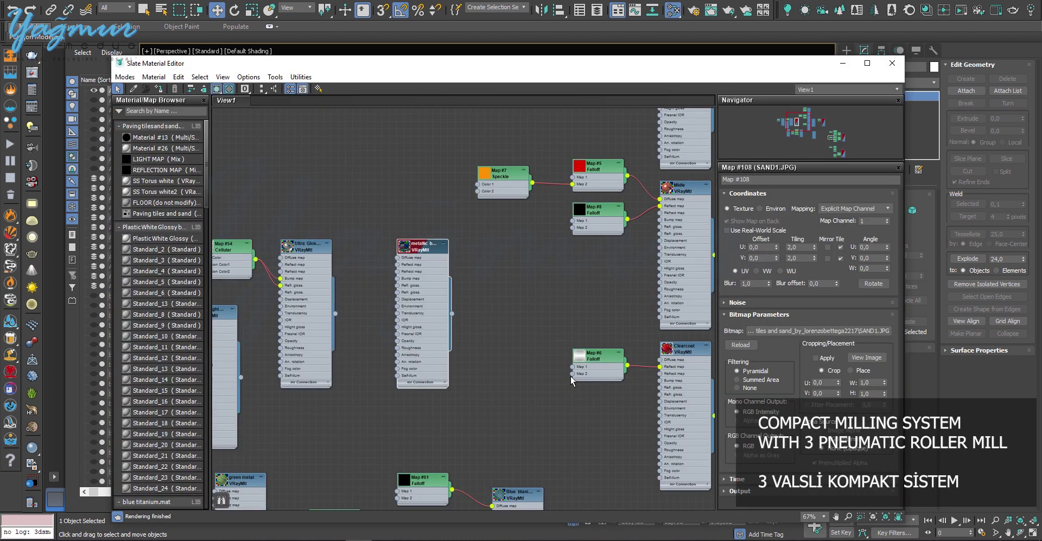
pyautogui.moveTo(571, 375); pyautogui.dragTo(308, 247, button='middle')
pyautogui.scroll(-3, 472, 282)
pyautogui.moveTo(511, 336); pyautogui.dragTo(631, 273, button='middle')
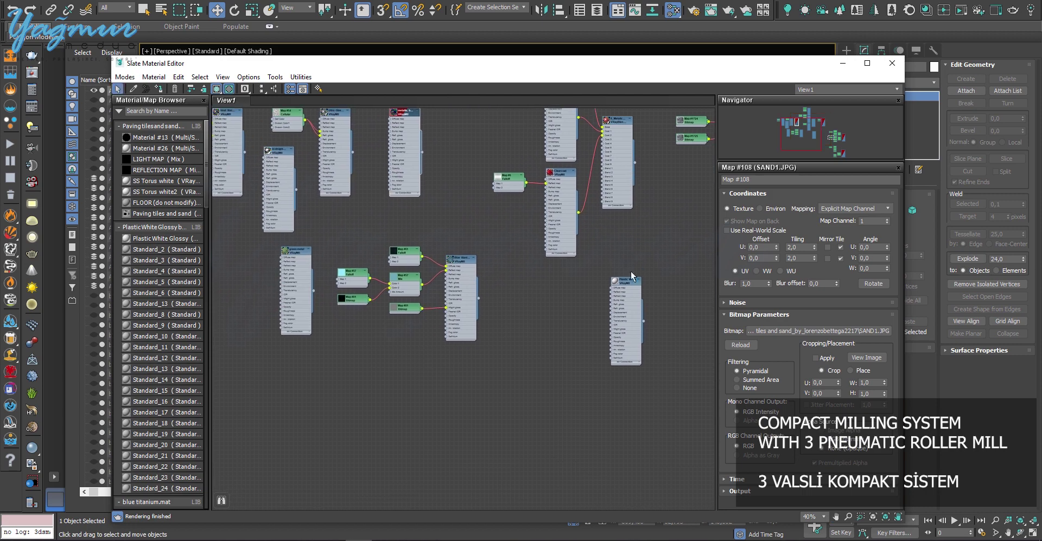
pyautogui.rightClick(630, 288)
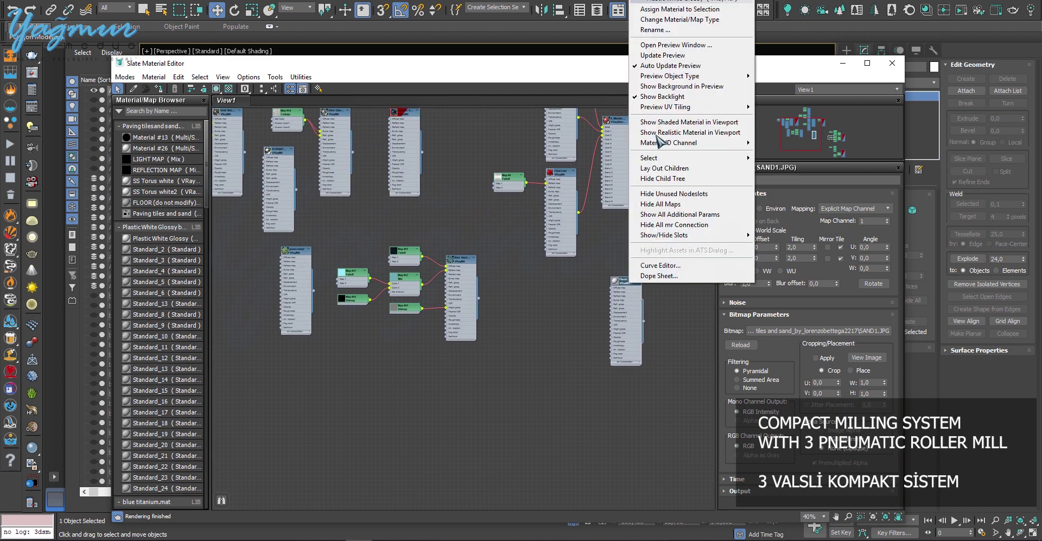
pyautogui.click(481, 404)
pyautogui.moveTo(389, 401); pyautogui.dragTo(579, 454, button='middle')
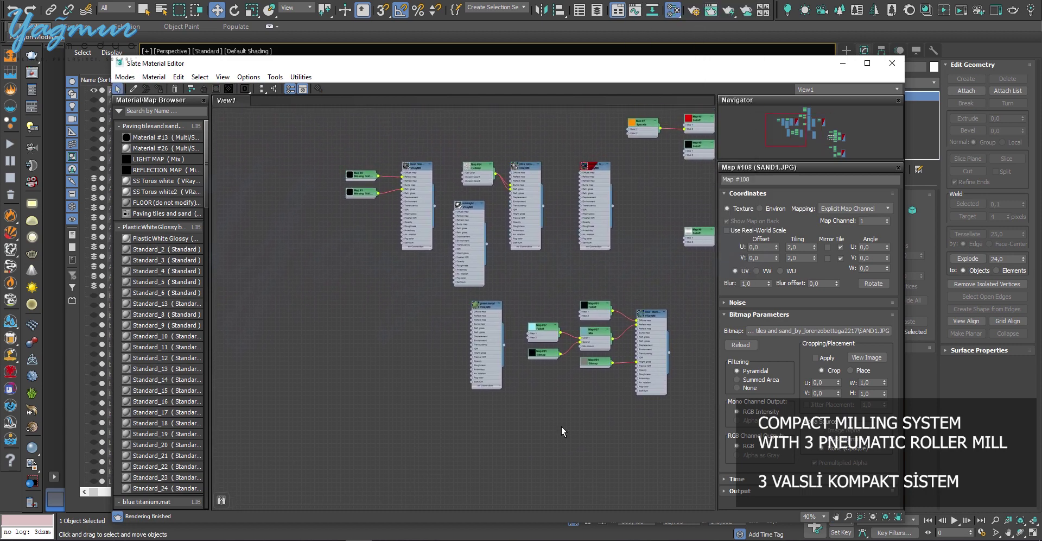
pyautogui.scroll(6, 441, 182)
# Step: Duplicate the Plastic White material as a new Material #73
pyautogui.moveTo(550, 251)
pyautogui.mouseDown(button='middle')
pyautogui.moveTo(447, 289)
pyautogui.moveTo(256, 287)
pyautogui.mouseUp(button='middle')
pyautogui.moveTo(585, 296); pyautogui.dragTo(286, 402, button='middle')
pyautogui.moveTo(540, 343); pyautogui.dragTo(254, 257, button='middle')
pyautogui.moveTo(605, 336); pyautogui.dragTo(479, 161, button='middle')
pyautogui.moveTo(470, 313); pyautogui.dragTo(213, 183, button='middle')
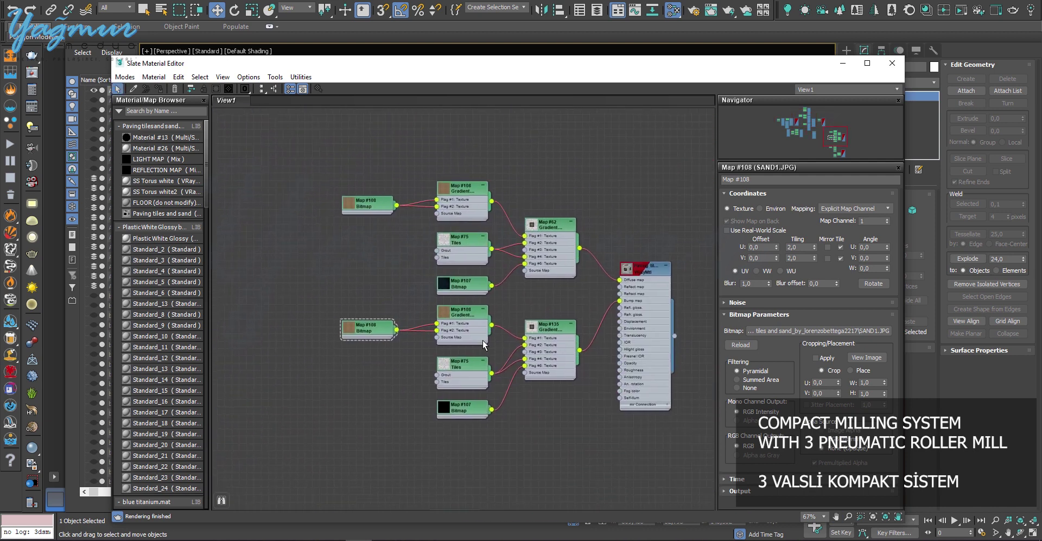
pyautogui.moveTo(572, 372); pyautogui.dragTo(323, 330, button='middle')
pyautogui.scroll(-2, 498, 330)
pyautogui.moveTo(432, 374); pyautogui.dragTo(674, 178, button='middle')
pyautogui.moveTo(494, 200); pyautogui.dragTo(600, 293, button='middle')
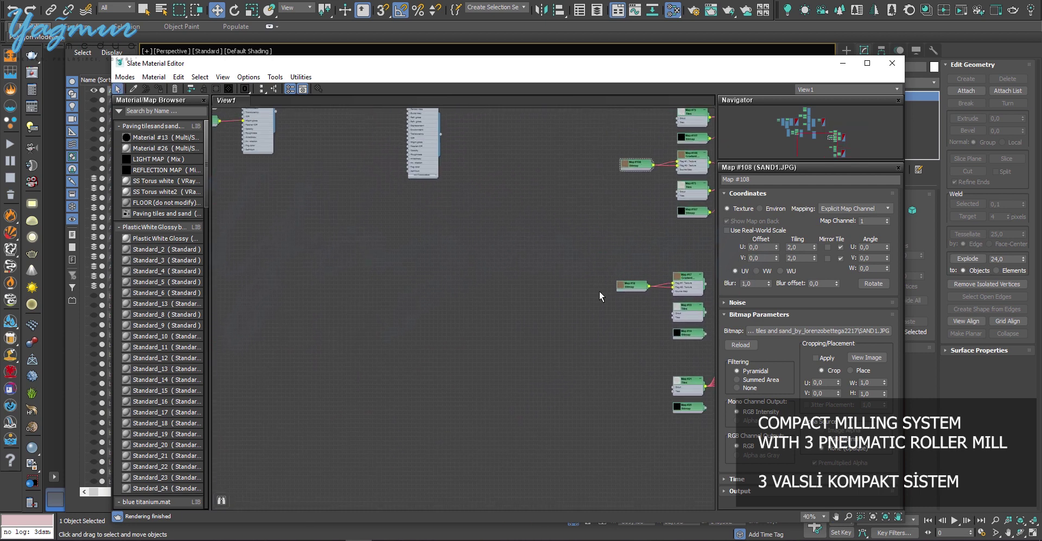
pyautogui.moveTo(413, 226); pyautogui.dragTo(481, 397, button='middle')
pyautogui.scroll(2, 486, 242)
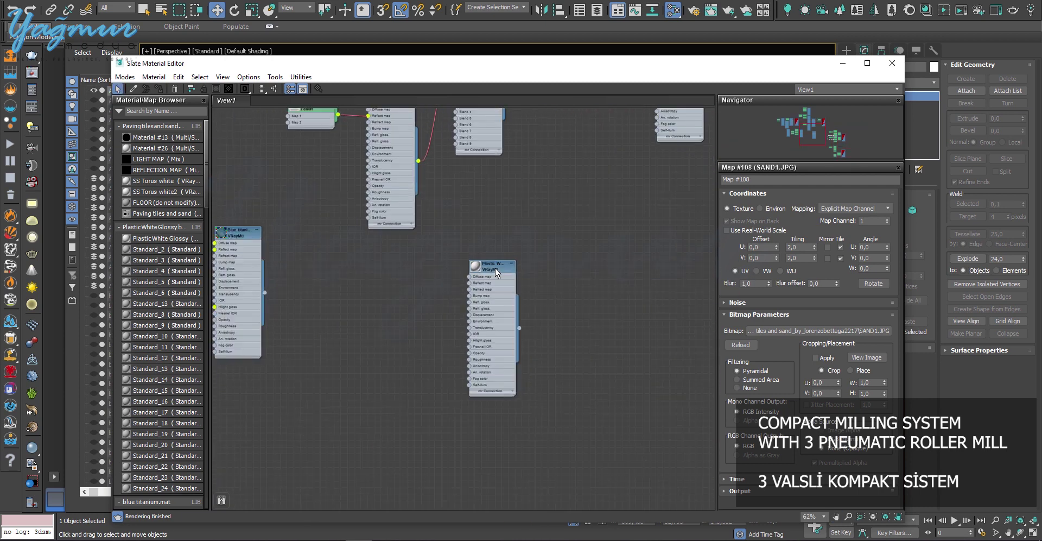
pyautogui.keyDown('shift'); pyautogui.moveTo(495, 273); pyautogui.dragTo(401, 271); pyautogui.keyUp('shift')
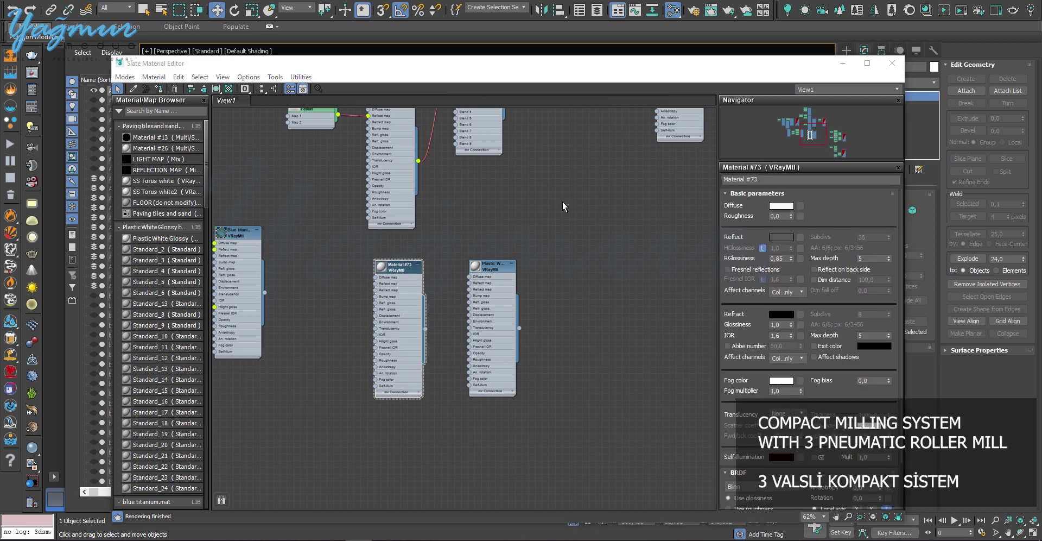
# Step: Darken Material #73's diffuse to near-black (RGB 13, 13, 13) and assign it to the sieve box
pyautogui.click(781, 205)
pyautogui.moveTo(418, 100); pyautogui.dragTo(366, 91)
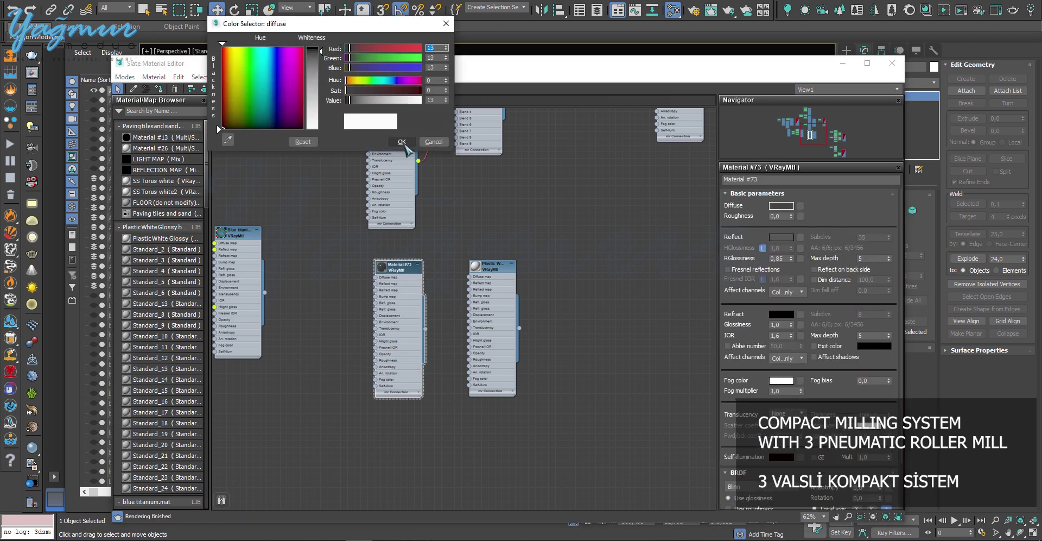
pyautogui.click(403, 142)
pyautogui.rightClick(414, 273)
pyautogui.click(488, 145)
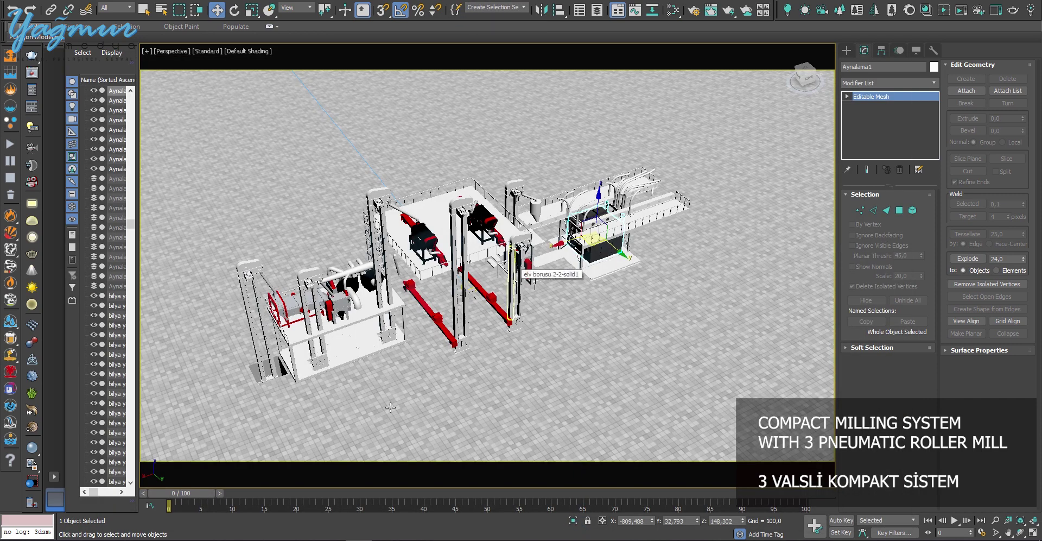
# Step: Select the three PAKETLEME_AKTARIM_DEPOLAMA silos and isolate them in view
pyautogui.click(594, 11)
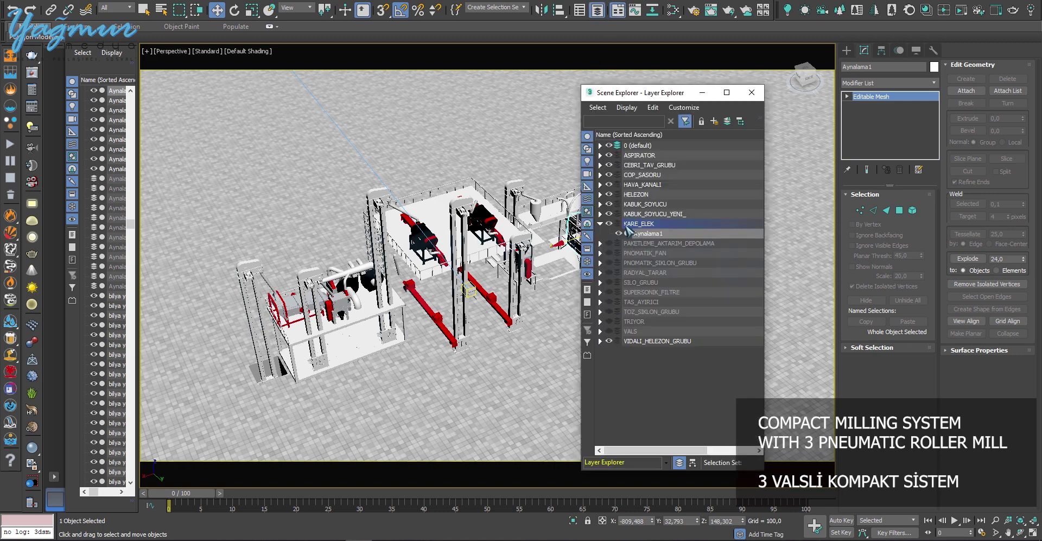
pyautogui.click(600, 223)
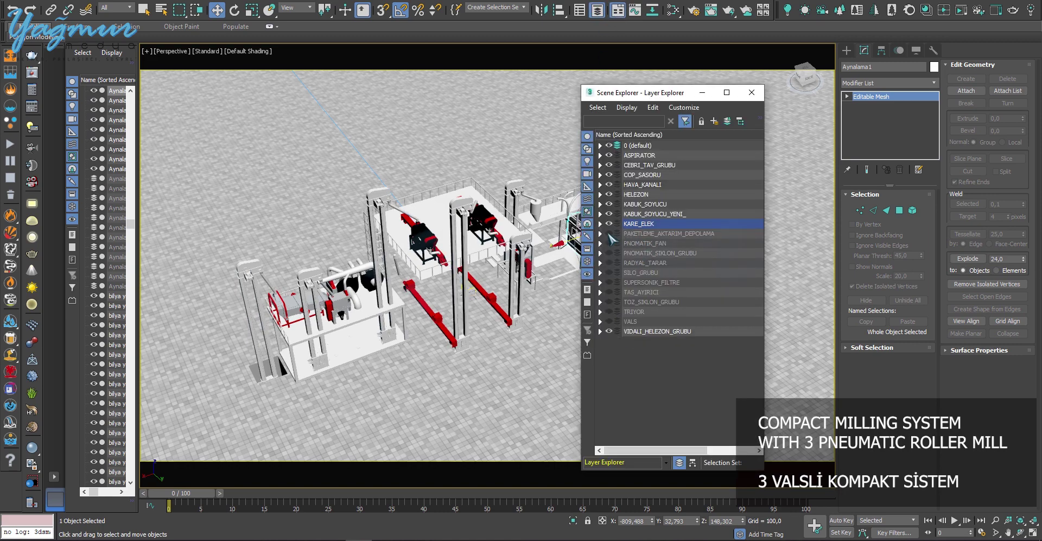
pyautogui.rightClick(659, 233)
pyautogui.click(673, 246)
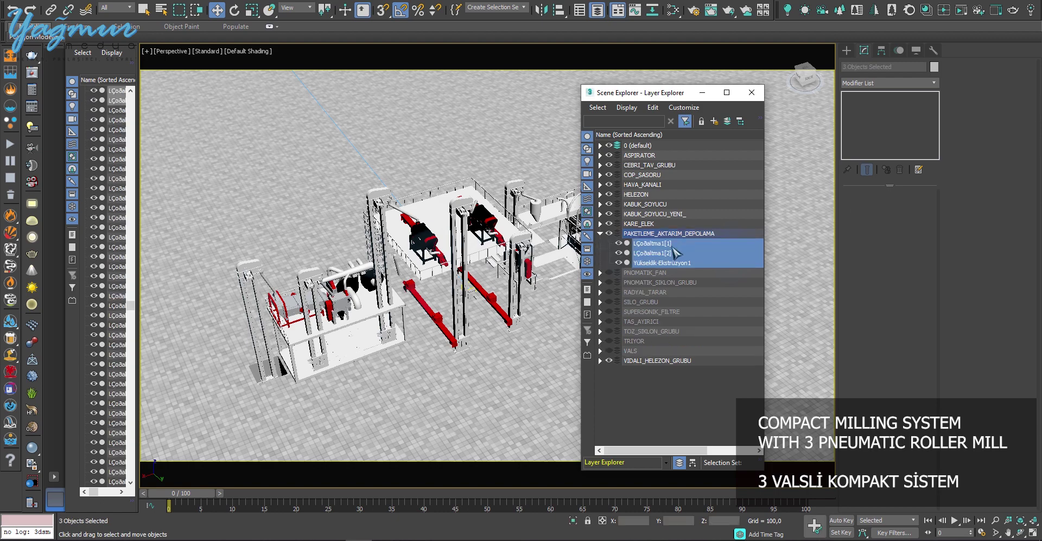
pyautogui.hotkey('alt', 'q')
pyautogui.keyDown('alt'); pyautogui.moveTo(527, 299); pyautogui.dragTo(426, 267, button='middle'); pyautogui.keyUp('alt')
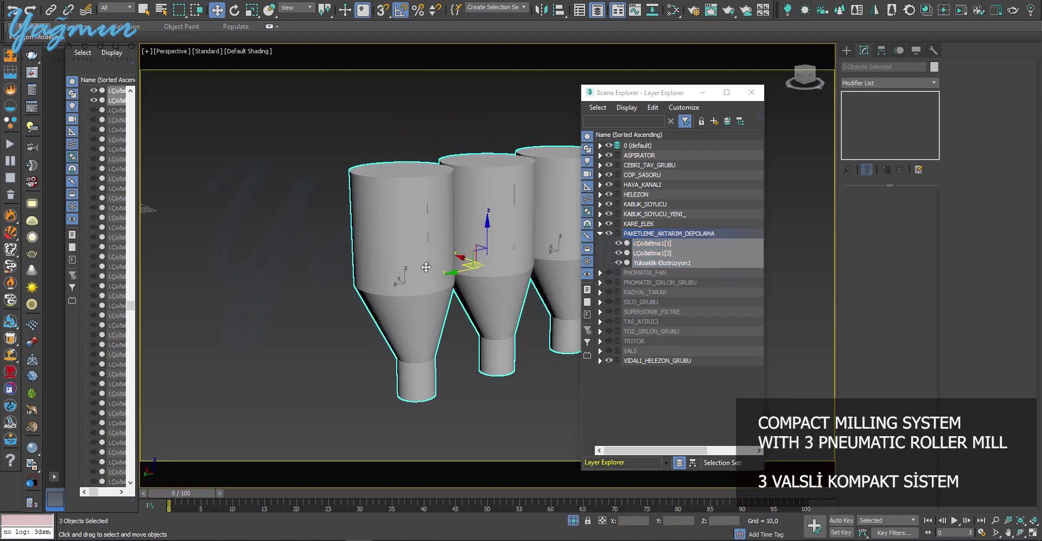
# Step: Assign Material #73 to the silos and restore the full plant view
pyautogui.press('m')
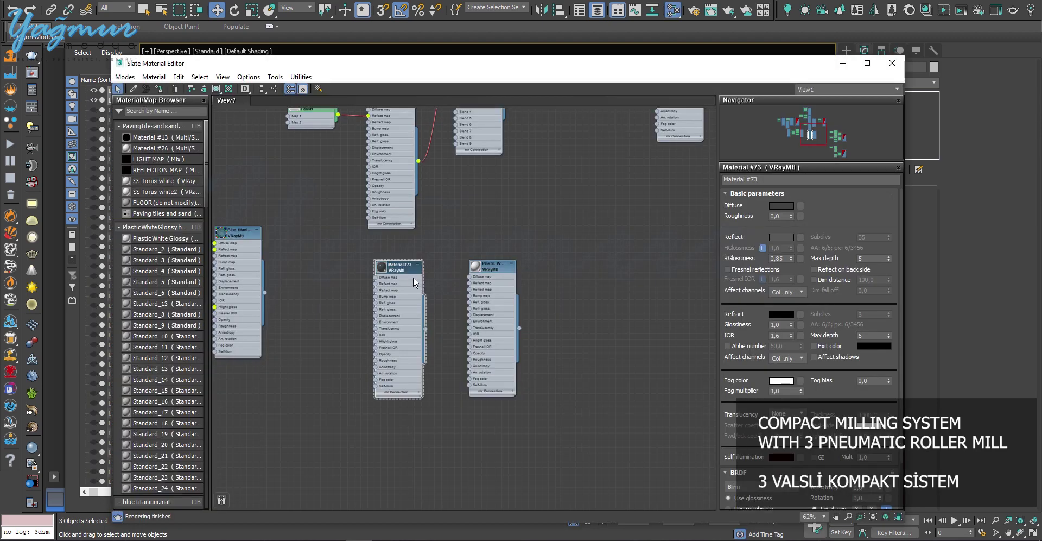
pyautogui.rightClick(408, 272)
pyautogui.click(439, 1)
pyautogui.press('m')
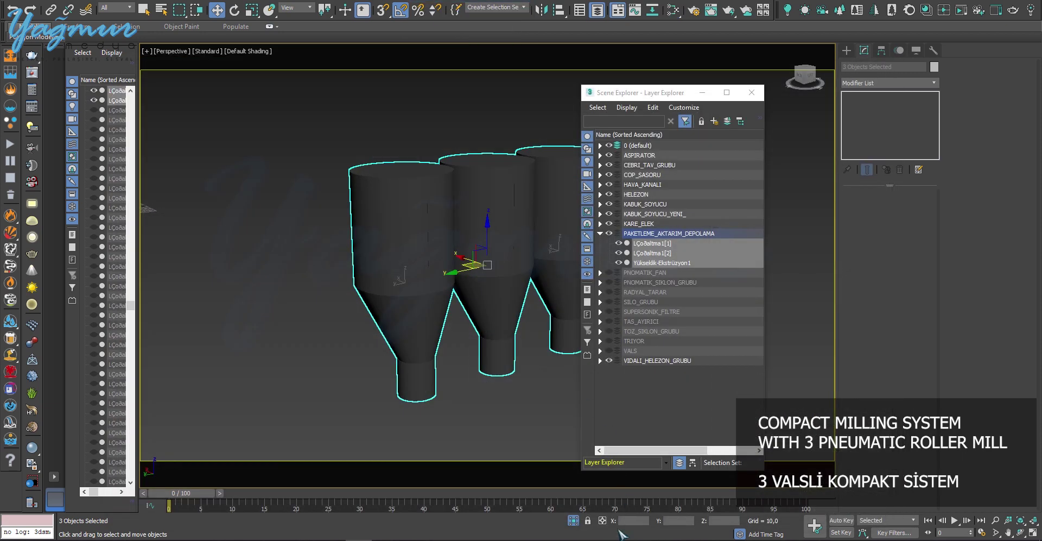
pyautogui.click(573, 520)
pyautogui.keyDown('alt'); pyautogui.moveTo(491, 271); pyautogui.dragTo(428, 274, button='middle'); pyautogui.keyUp('alt')
pyautogui.click(600, 233)
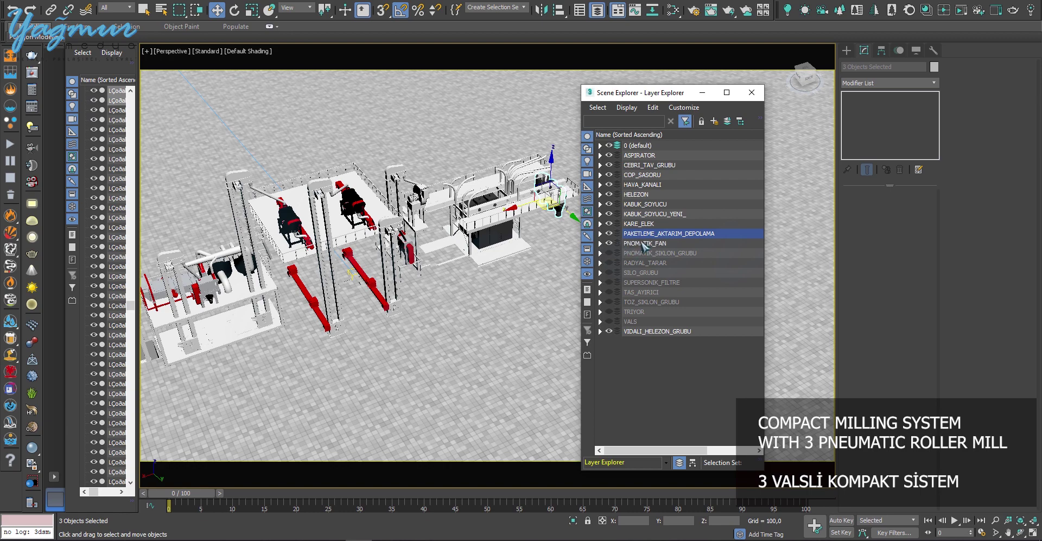
# Step: Select the PNOMATIK_FAN layer's fan and isolate it in the viewport
pyautogui.rightClick(639, 239)
pyautogui.click(679, 250)
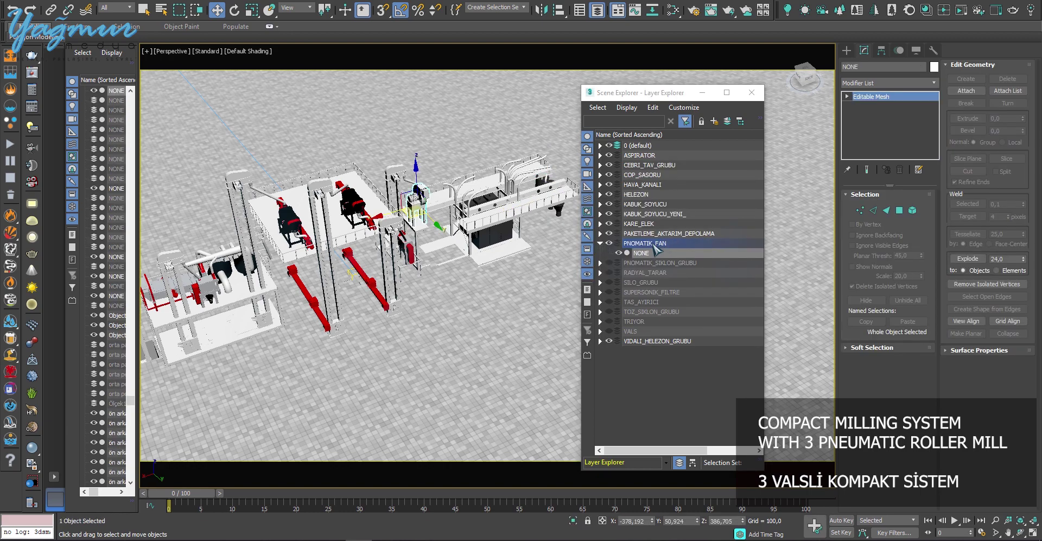
pyautogui.hotkey('alt', 'q')
pyautogui.keyDown('alt'); pyautogui.moveTo(451, 261); pyautogui.dragTo(385, 283, button='middle'); pyautogui.keyUp('alt')
pyautogui.click(527, 328)
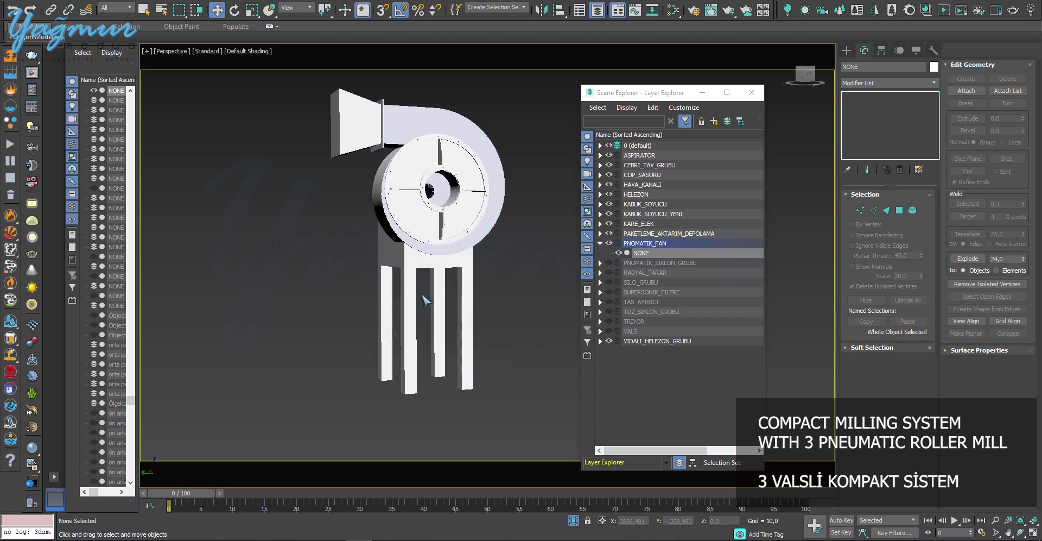
pyautogui.click(411, 124)
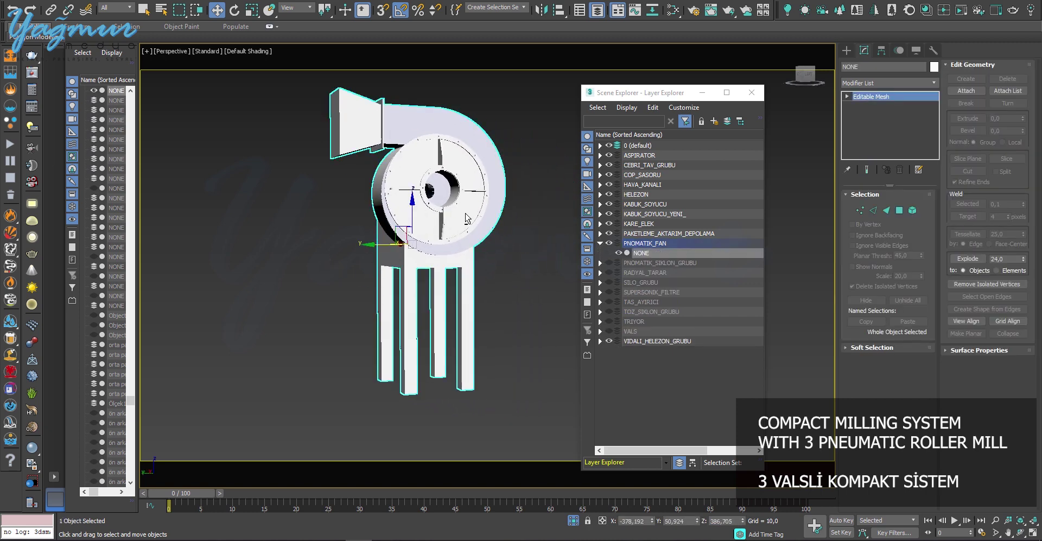
pyautogui.keyDown('alt'); pyautogui.moveTo(411, 124); pyautogui.dragTo(575, 217, button='middle'); pyautogui.keyUp('alt')
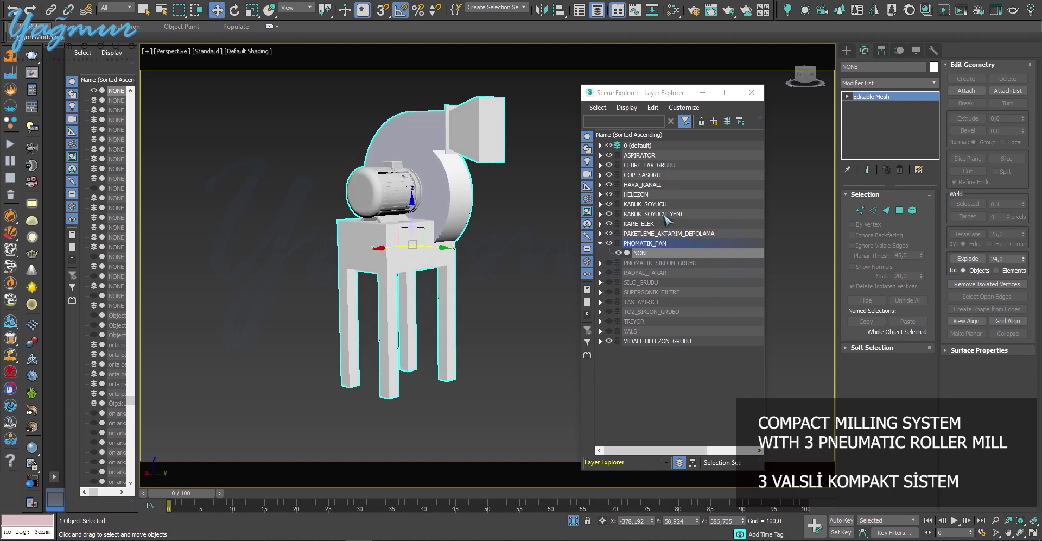
# Step: Assign the midnight chrome material to the fan and end isolation
pyautogui.press('m')
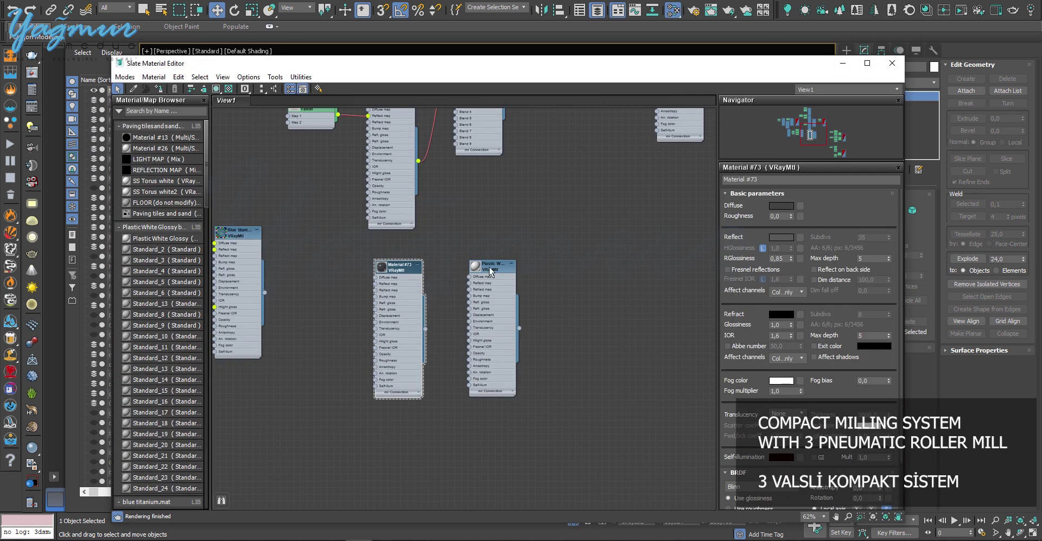
pyautogui.click(505, 273)
pyautogui.moveTo(342, 349); pyautogui.dragTo(665, 393, button='middle')
pyautogui.scroll(-3, 657, 403)
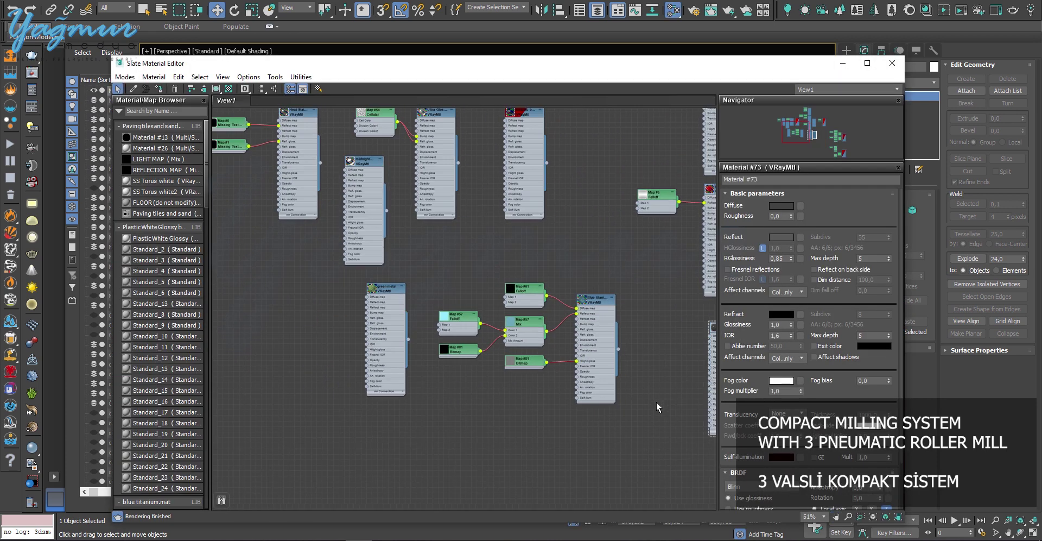
pyautogui.moveTo(455, 250); pyautogui.dragTo(694, 327, button='middle')
pyautogui.scroll(3, 627, 260)
pyautogui.rightClick(642, 260)
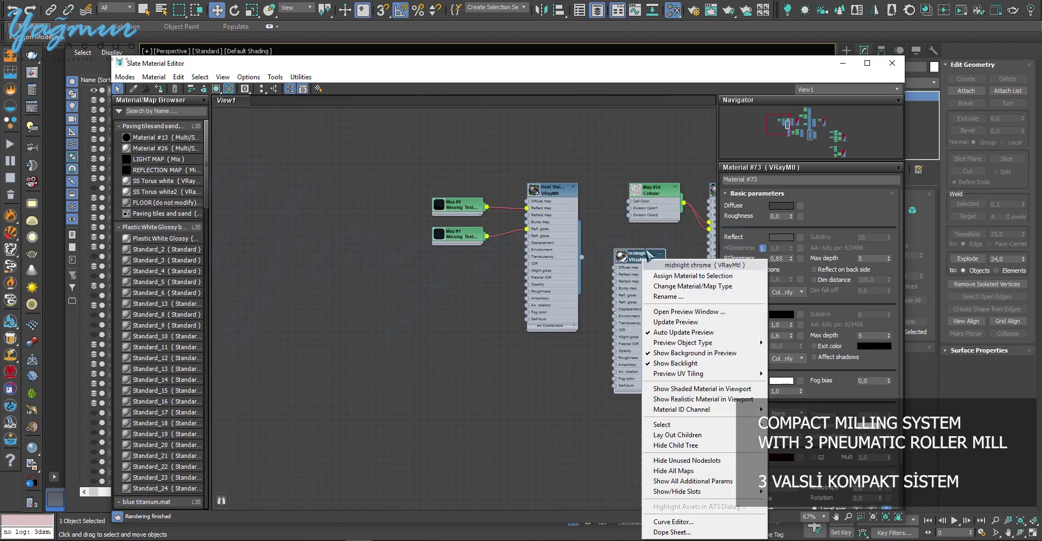
pyautogui.click(678, 275)
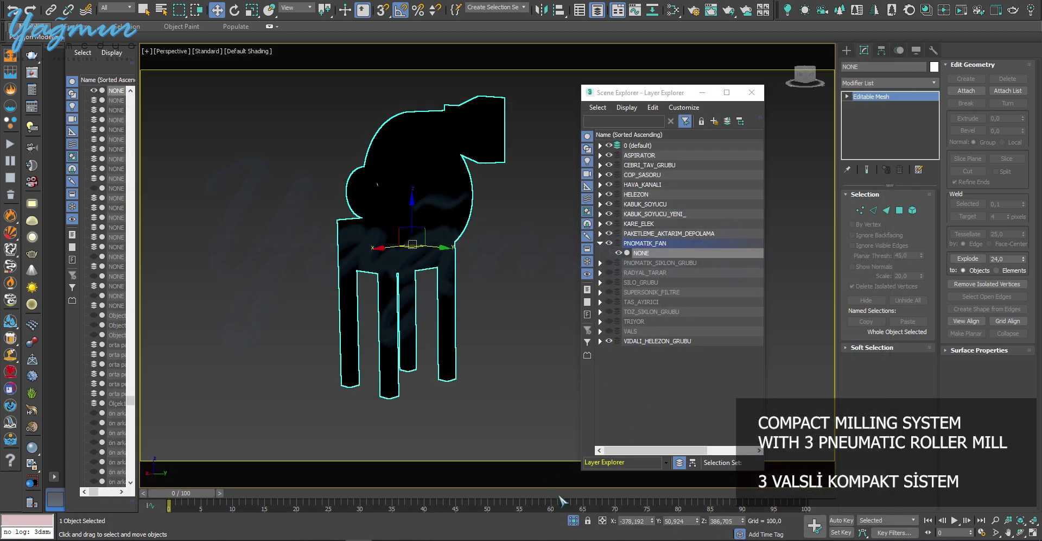
pyautogui.click(573, 520)
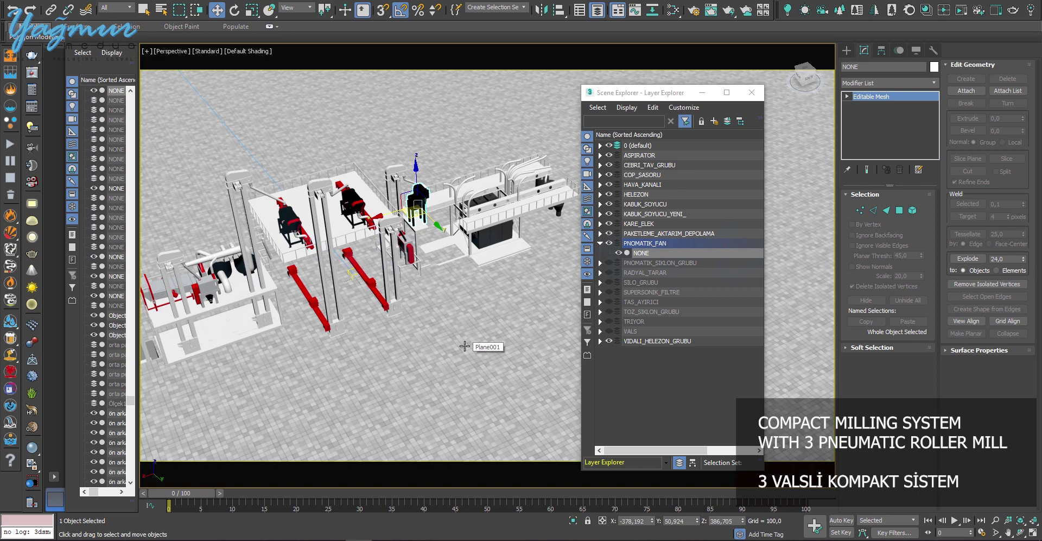
# Step: Select all 71 PNOMATIK_SIKLON_GRUBU objects and isolate them with Alt+Q
pyautogui.click(604, 248)
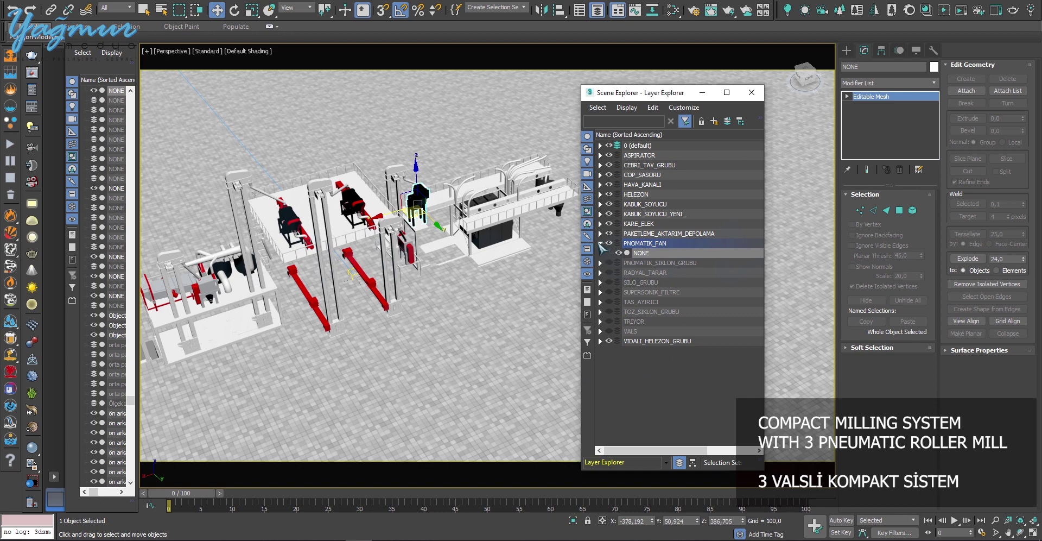
pyautogui.click(600, 243)
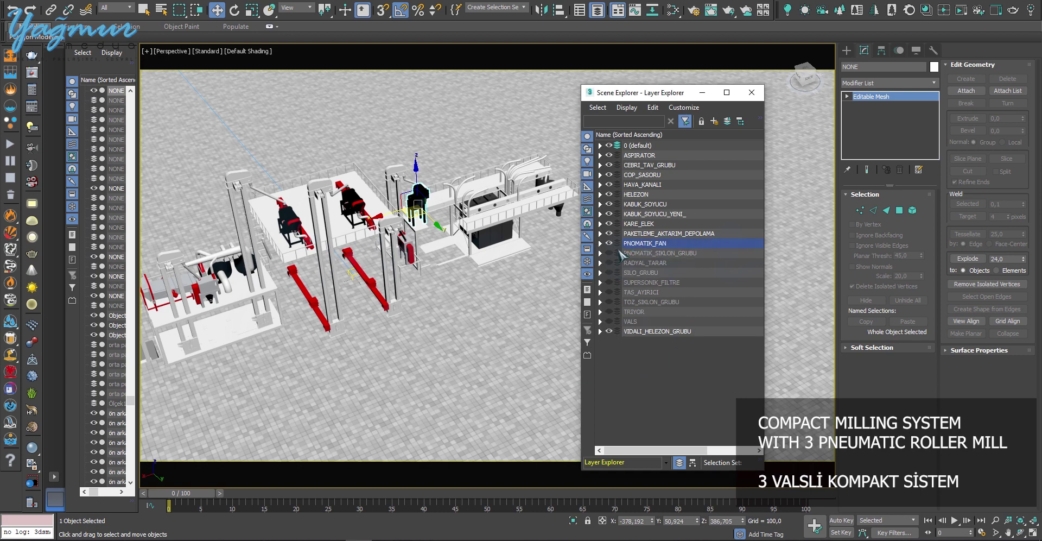
pyautogui.click(629, 253)
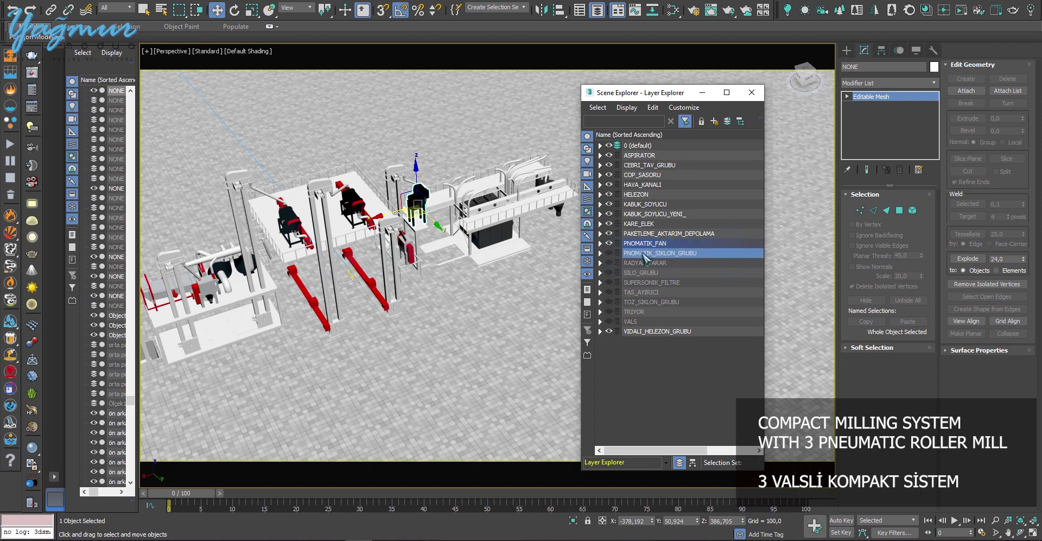
pyautogui.rightClick(629, 253)
pyautogui.click(689, 266)
pyautogui.hotkey('alt', 'q')
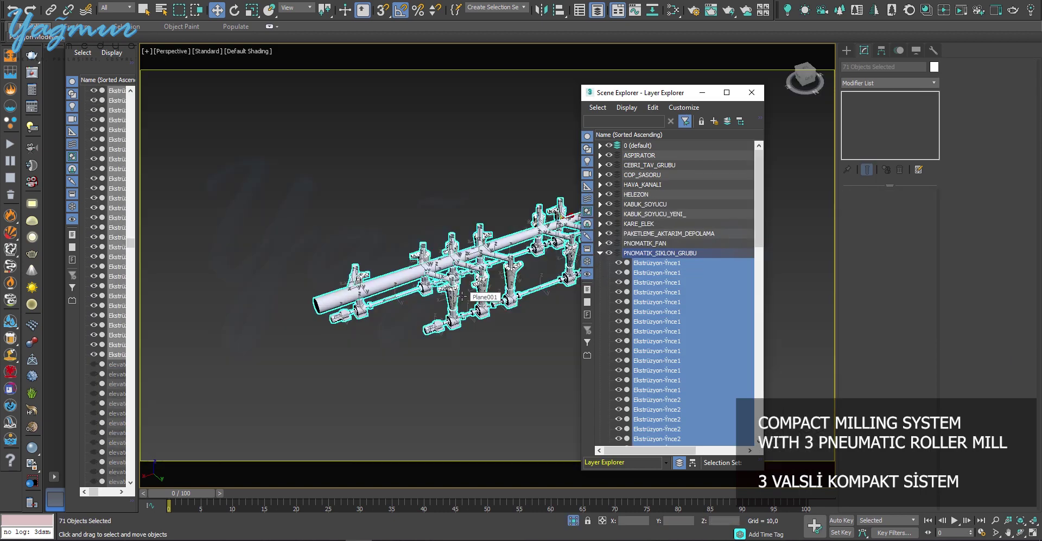
# Step: Assign the Plastic White material to the 71 cyclone objects, then close the editor and layer list
pyautogui.keyDown('alt'); pyautogui.moveTo(435, 344); pyautogui.dragTo(400, 317, button='middle'); pyautogui.keyUp('alt')
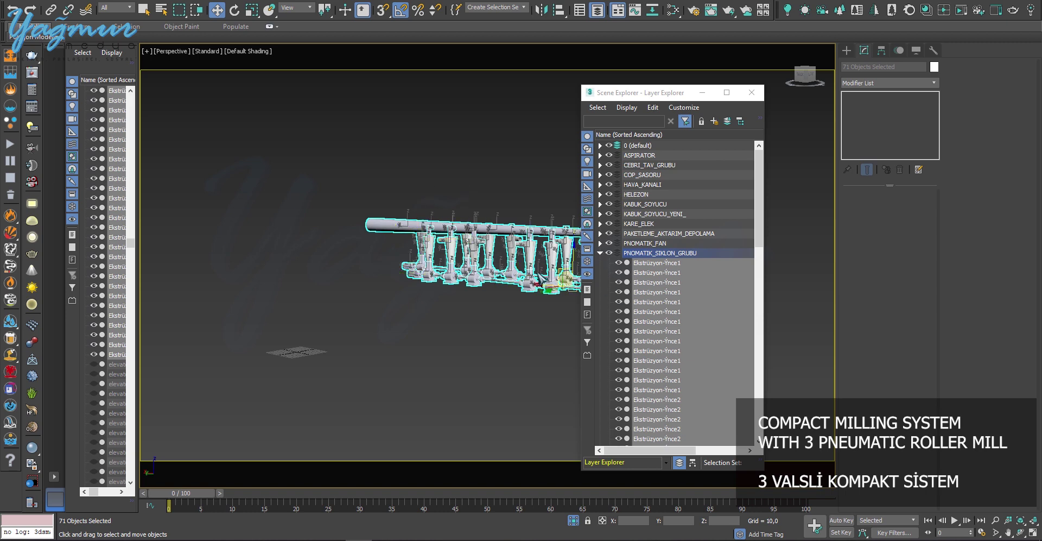
pyautogui.press('m')
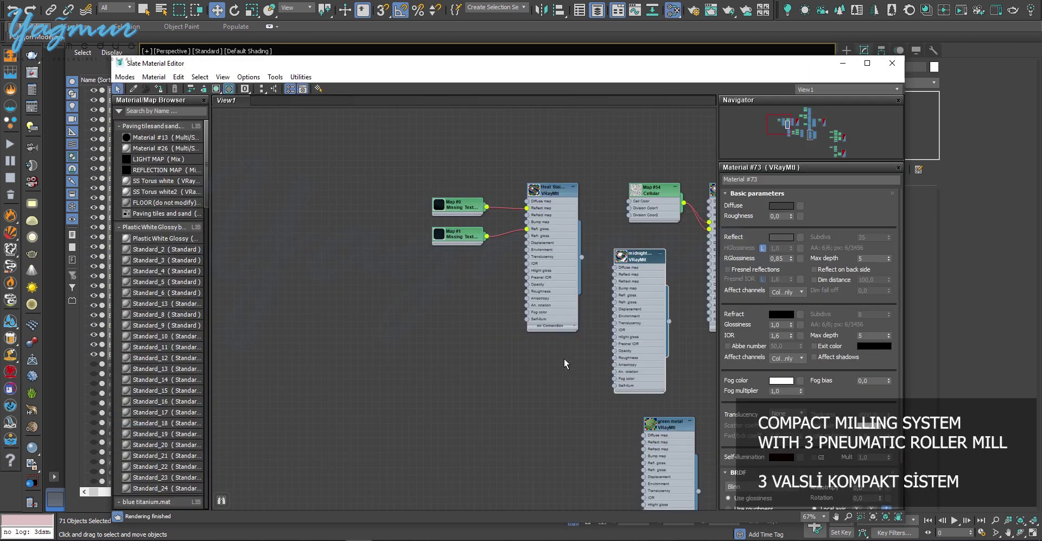
pyautogui.moveTo(565, 364); pyautogui.dragTo(242, 275, button='middle')
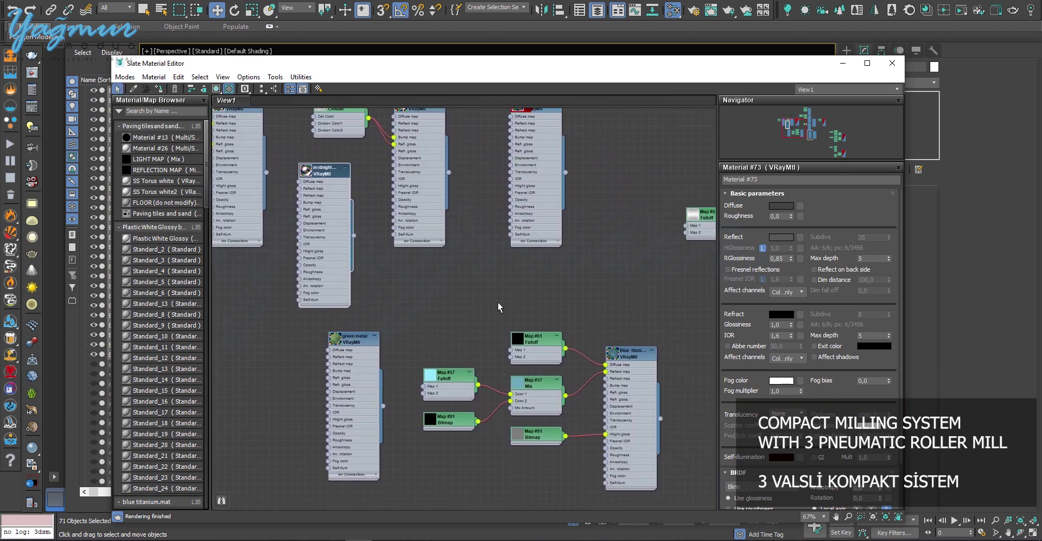
pyautogui.scroll(-2, 501, 313)
pyautogui.moveTo(608, 298); pyautogui.dragTo(298, 241, button='middle')
pyautogui.scroll(2, 446, 303)
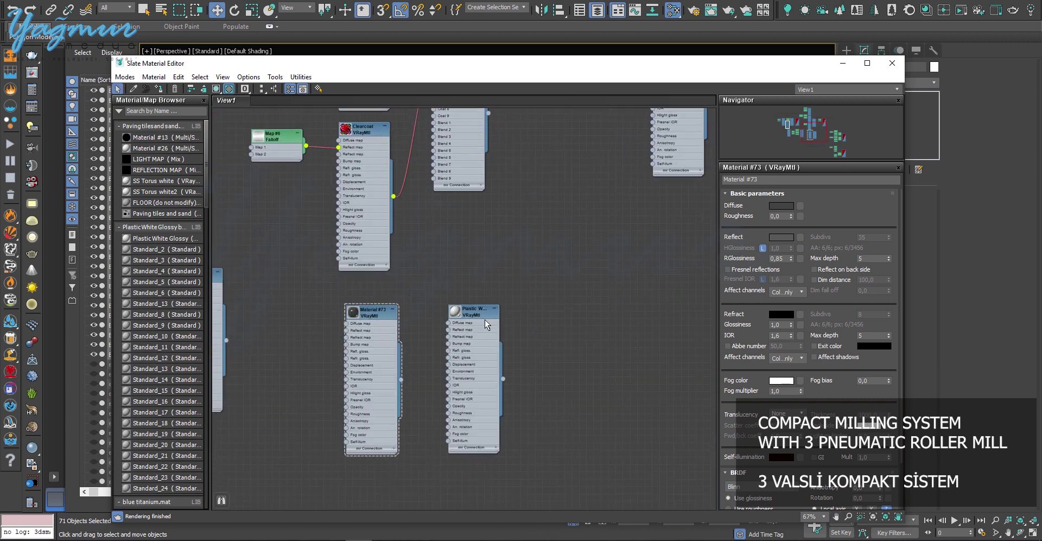
pyautogui.rightClick(481, 312)
pyautogui.click(546, 37)
pyautogui.press('m')
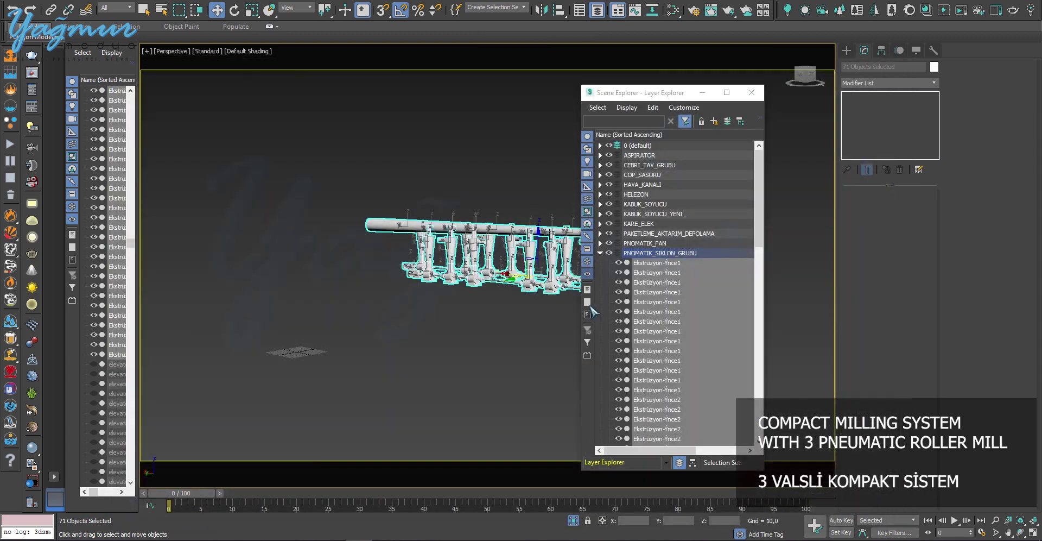
pyautogui.click(751, 92)
# Step: In the front view, clear the selection and pick eight mill units along the line
pyautogui.press('f')
pyautogui.press('z')
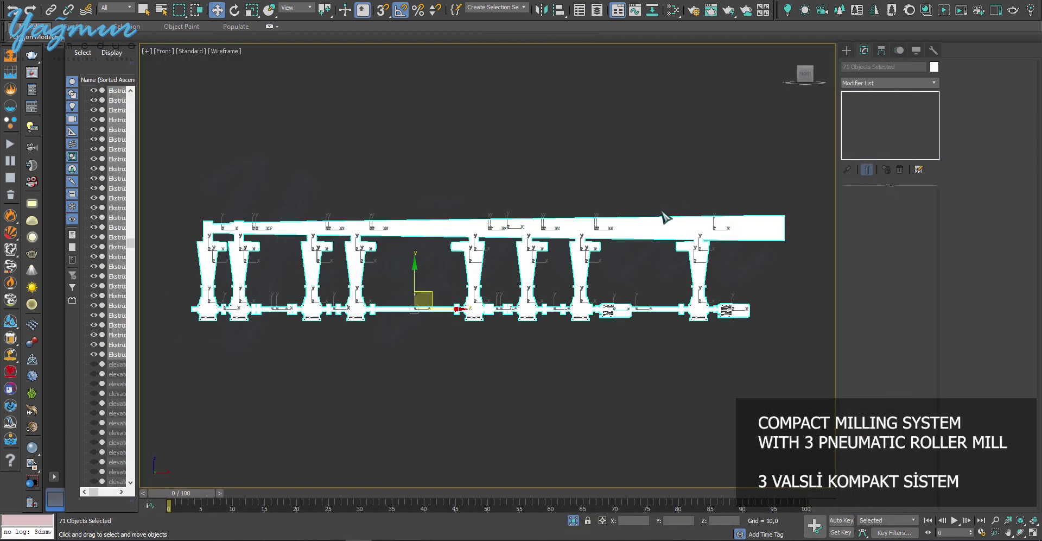
pyautogui.click(681, 383)
pyautogui.moveTo(729, 274); pyautogui.dragTo(178, 302)
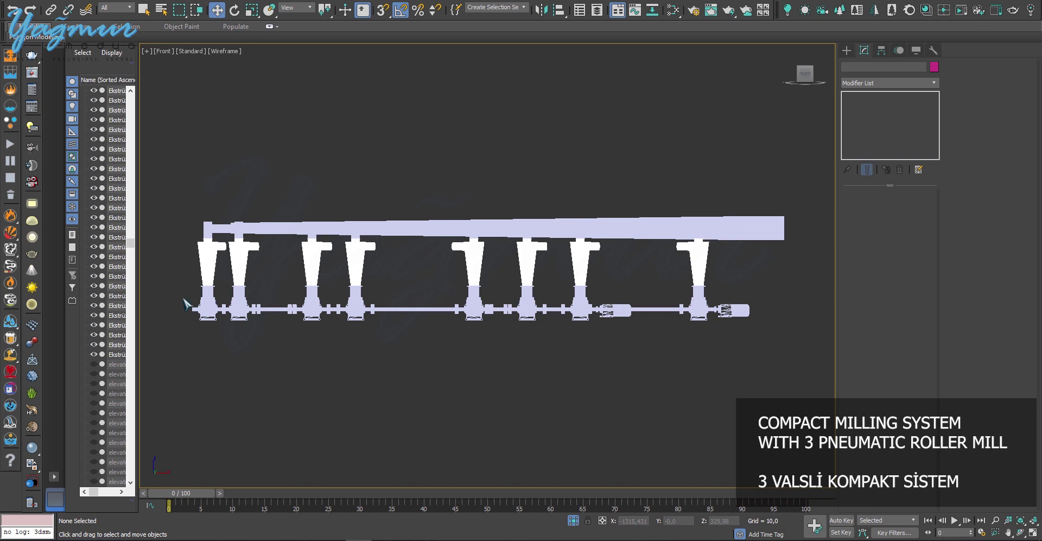
pyautogui.click(696, 291)
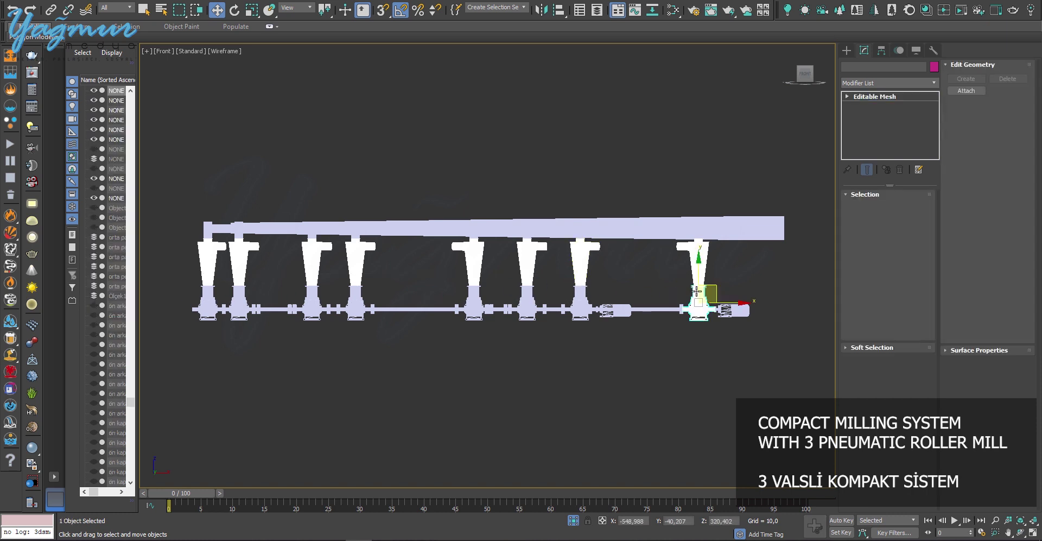
pyautogui.keyDown('ctrl'); pyautogui.click(577, 294); pyautogui.keyUp('ctrl')
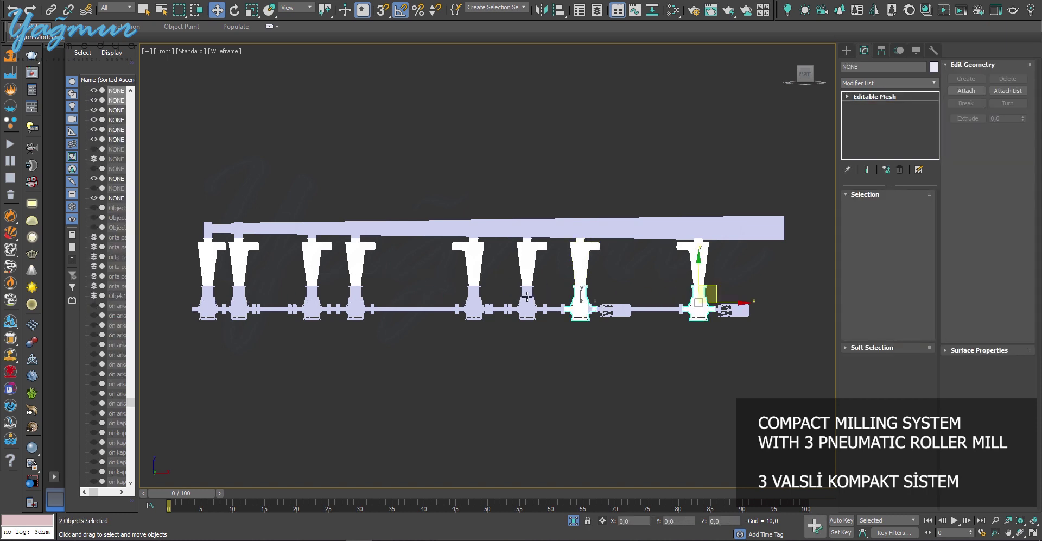
pyautogui.keyDown('ctrl'); pyautogui.click(524, 296); pyautogui.keyUp('ctrl')
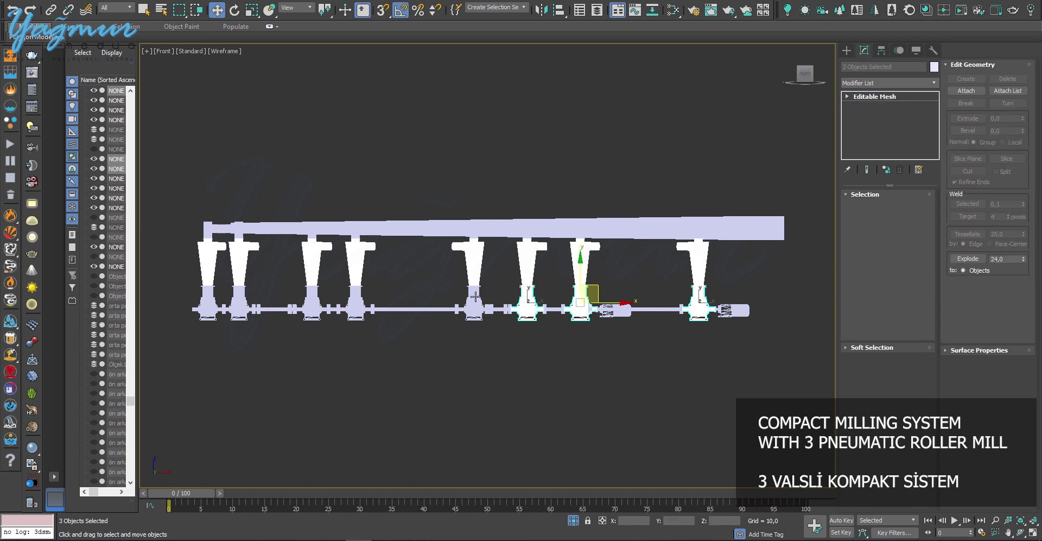
pyautogui.keyDown('ctrl'); pyautogui.click(473, 296); pyautogui.keyUp('ctrl')
pyautogui.keyDown('ctrl'); pyautogui.click(356, 300); pyautogui.keyUp('ctrl')
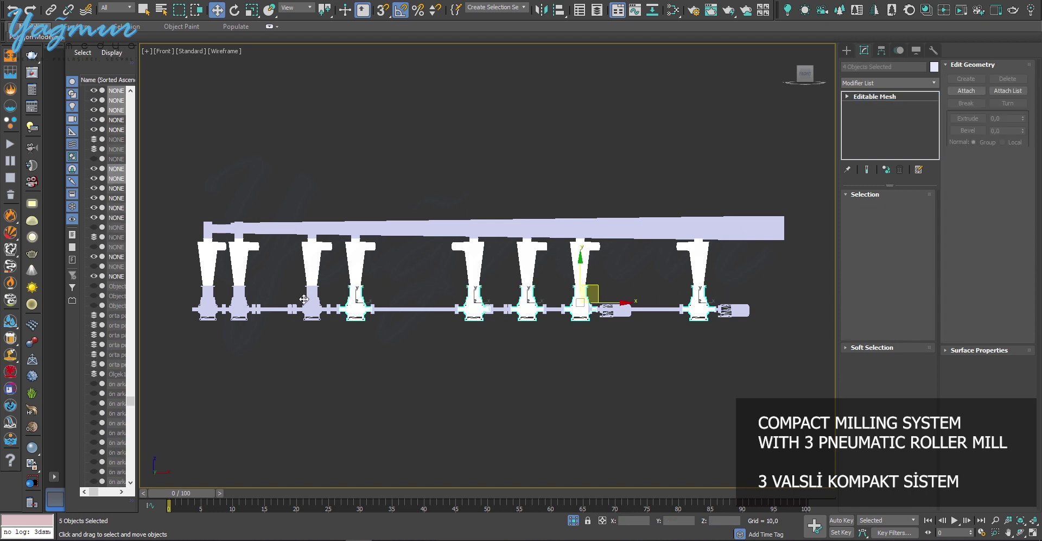
pyautogui.keyDown('ctrl'); pyautogui.click(312, 298); pyautogui.keyUp('ctrl')
pyautogui.keyDown('ctrl'); pyautogui.click(239, 297); pyautogui.keyUp('ctrl')
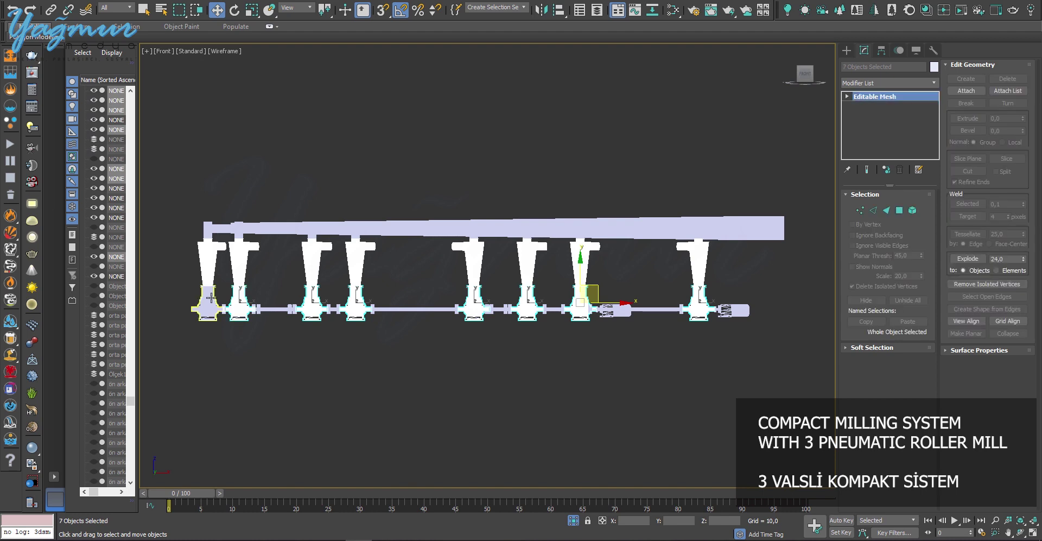
pyautogui.keyDown('ctrl'); pyautogui.click(210, 298); pyautogui.keyUp('ctrl')
# Step: In perspective, add the back-row and front mills to the selection, undoing the motor pick
pyautogui.press('p')
pyautogui.moveTo(233, 319)
pyautogui.keyDown('alt'); pyautogui.mouseDown(button='middle')
pyautogui.moveTo(468, 350)
pyautogui.moveTo(428, 355)
pyautogui.mouseUp(button='middle'); pyautogui.keyUp('alt')
pyautogui.keyDown('ctrl'); pyautogui.click(617, 342); pyautogui.keyUp('ctrl')
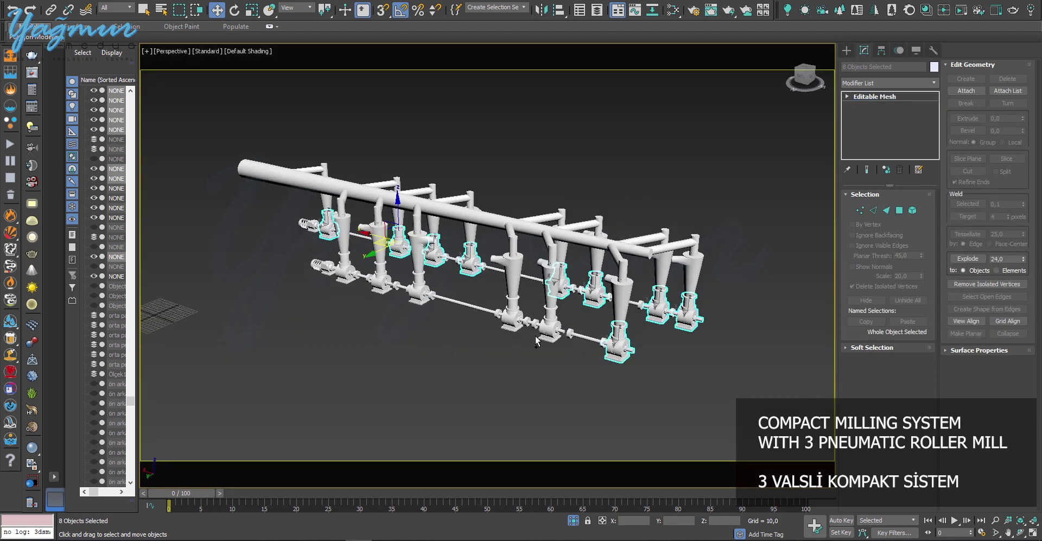
pyautogui.keyDown('ctrl'); pyautogui.click(550, 324); pyautogui.keyUp('ctrl')
pyautogui.keyDown('ctrl'); pyautogui.click(511, 315); pyautogui.keyUp('ctrl')
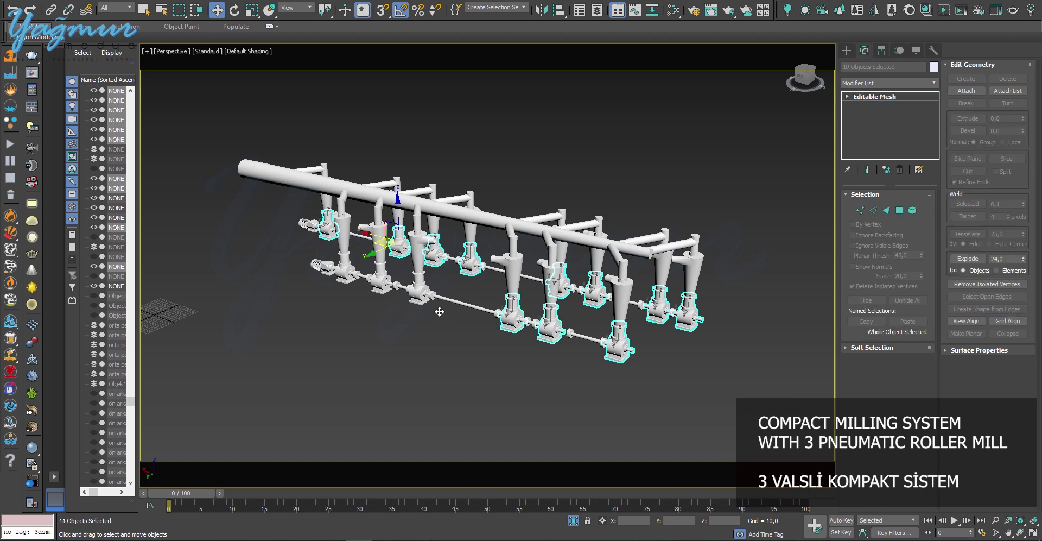
pyautogui.keyDown('ctrl'); pyautogui.click(418, 285); pyautogui.keyUp('ctrl')
pyautogui.keyDown('ctrl'); pyautogui.click(382, 282); pyautogui.keyUp('ctrl')
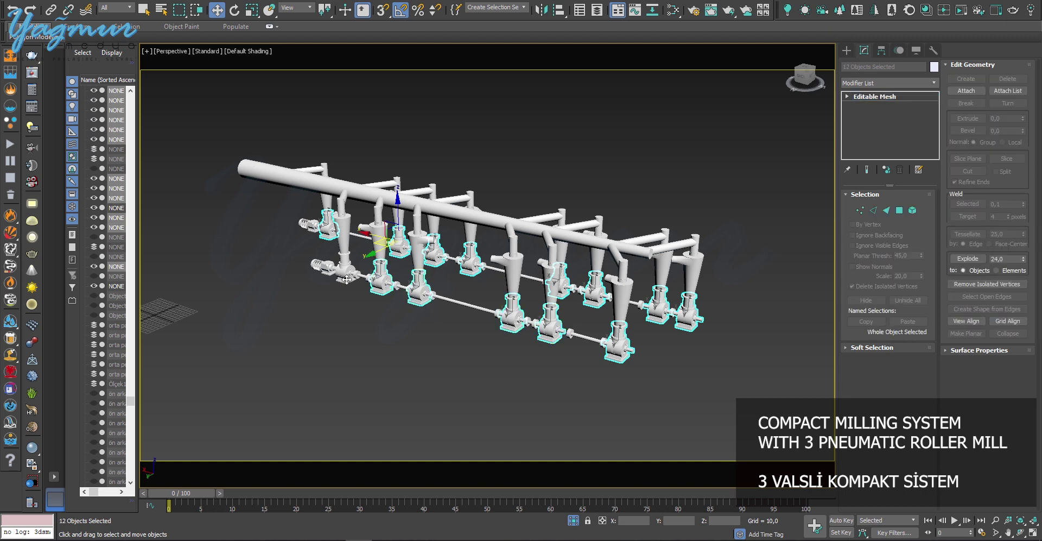
pyautogui.keyDown('ctrl'); pyautogui.click(333, 271); pyautogui.keyUp('ctrl')
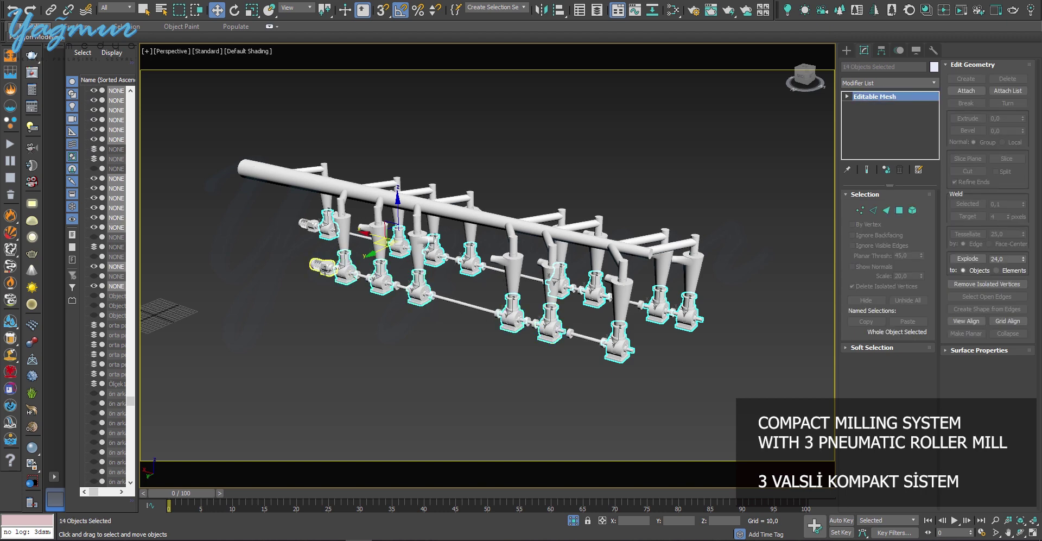
pyautogui.keyDown('ctrl'); pyautogui.click(324, 270); pyautogui.keyUp('ctrl')
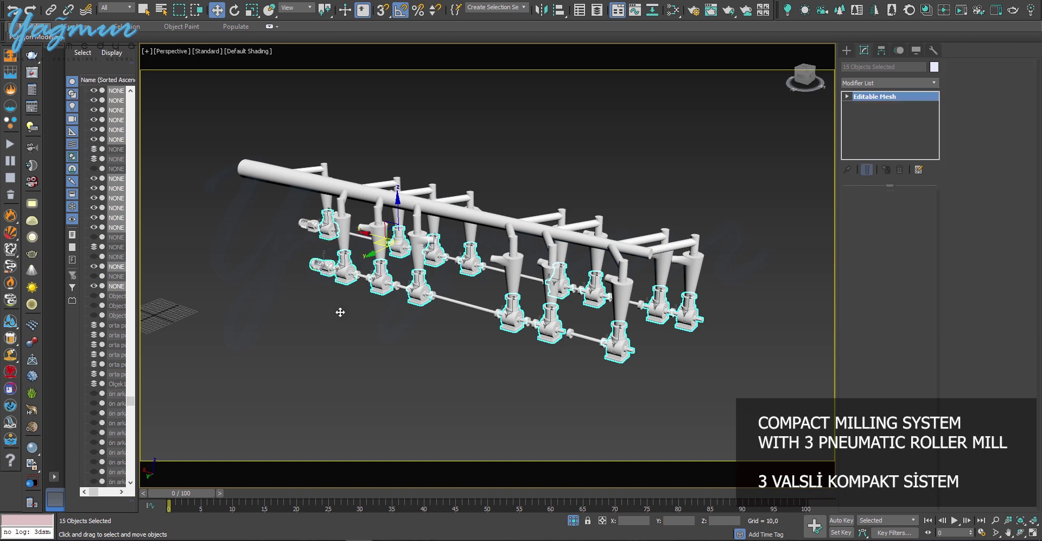
pyautogui.hotkey('ctrl', 'z')
# Step: Assign the red Clearcoat material to the 14 selected mill units
pyautogui.press('m')
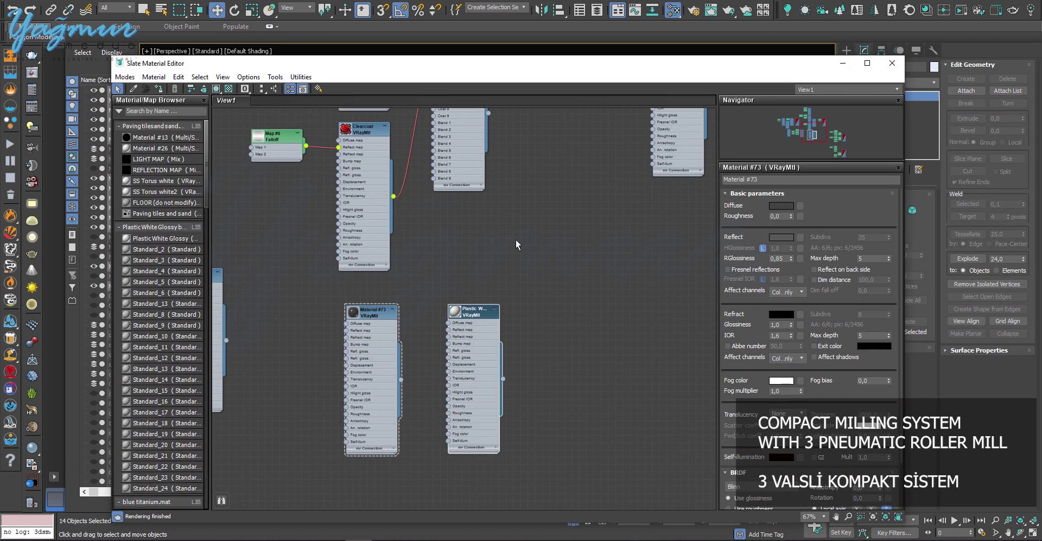
pyautogui.scroll(-6, 516, 244)
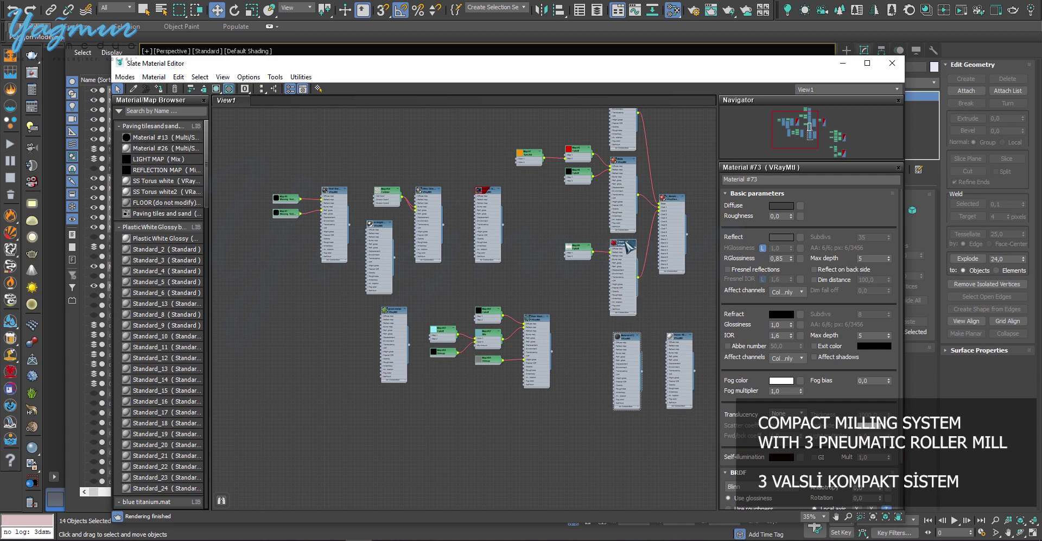
pyautogui.rightClick(627, 245)
pyautogui.click(657, 258)
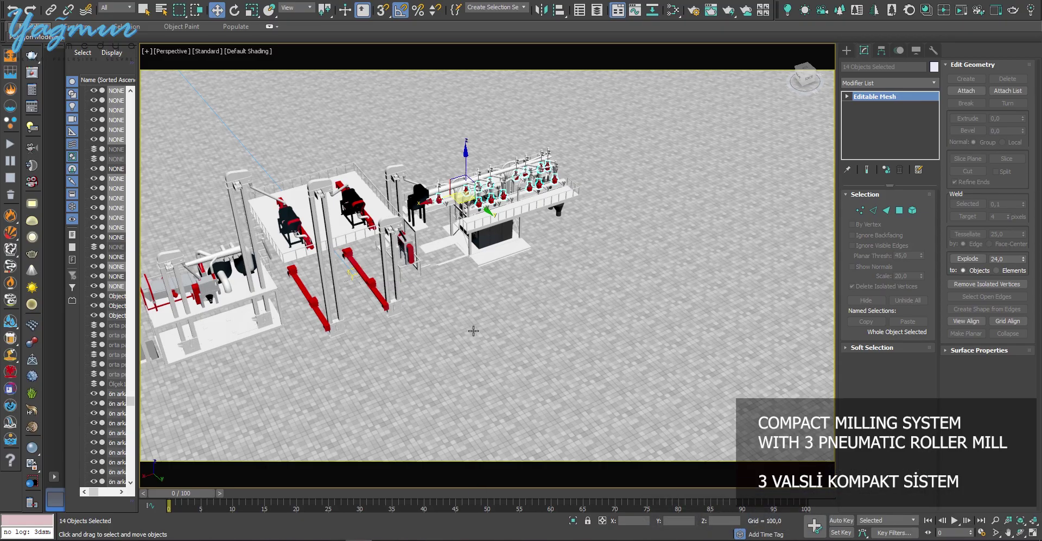
# Step: Select the 92 RADYAL_TARAR objects, isolate them with Alt+Q, and close the layer list
pyautogui.click(597, 9)
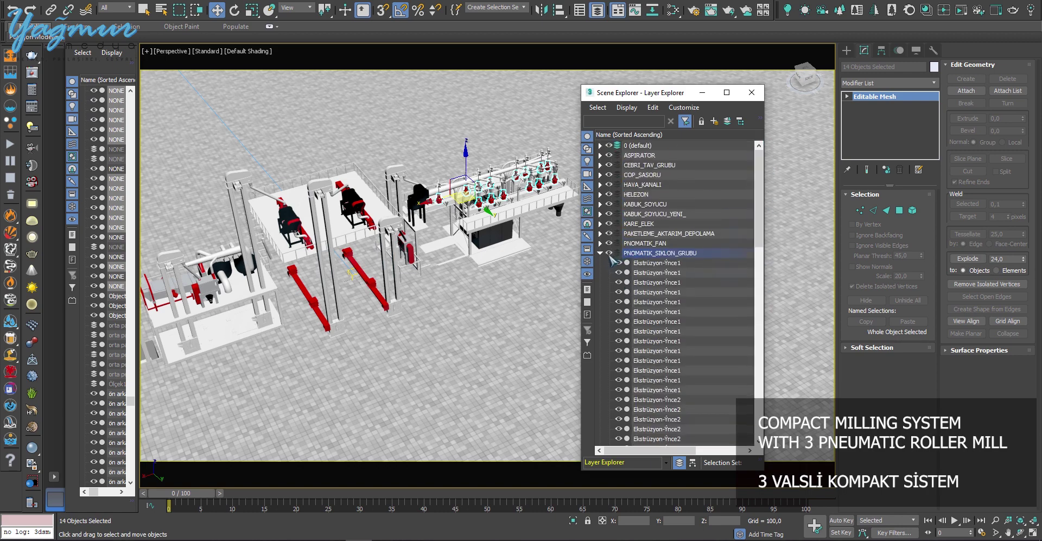
pyautogui.click(636, 265)
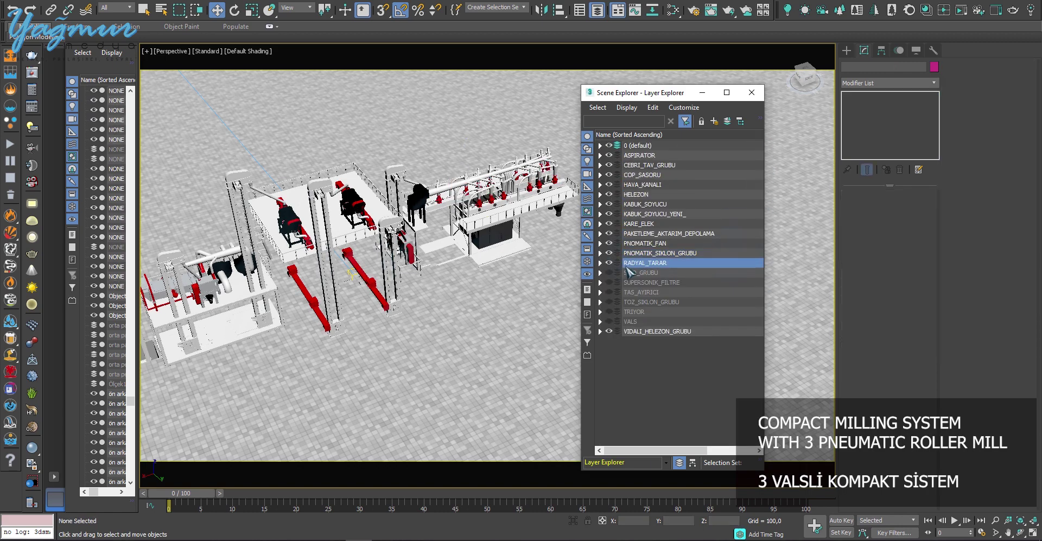
pyautogui.rightClick(636, 265)
pyautogui.click(657, 273)
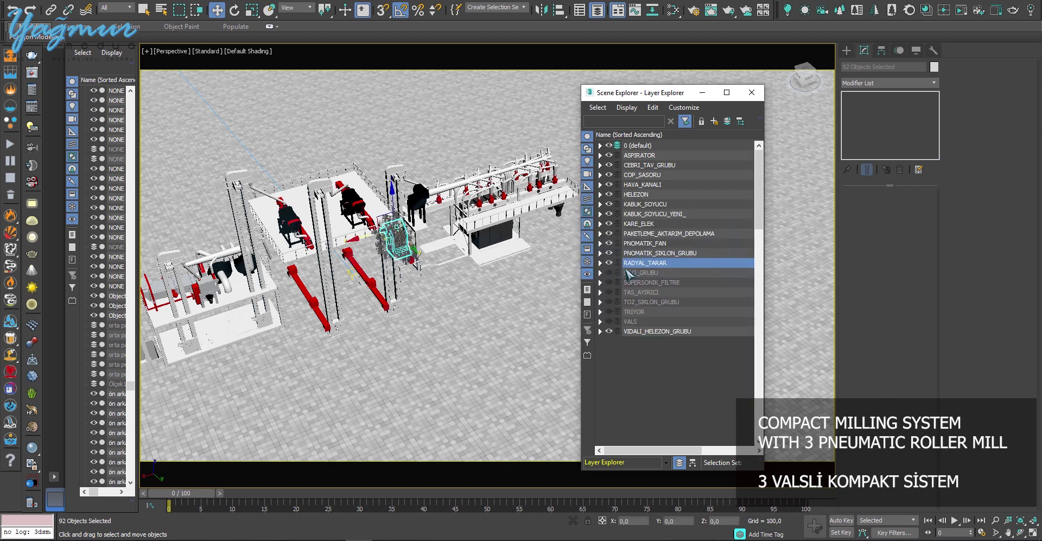
pyautogui.hotkey('alt', 'q')
pyautogui.keyDown('alt'); pyautogui.moveTo(466, 290); pyautogui.dragTo(329, 256, button='middle'); pyautogui.keyUp('alt')
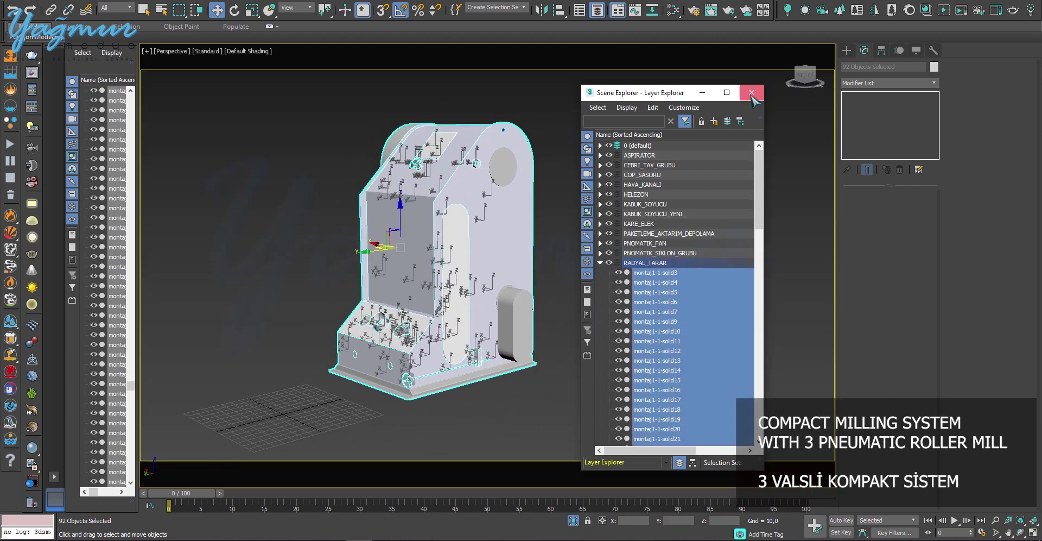
pyautogui.click(751, 93)
# Step: Find the Galvanized Metals node in the Slate editor and assign it to the 92 mill parts
pyautogui.press('m')
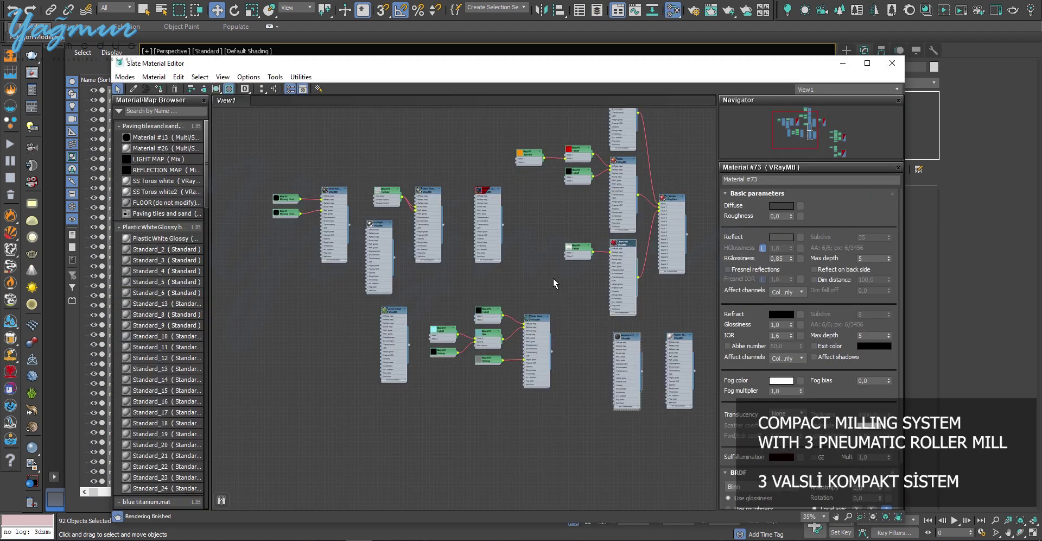
pyautogui.scroll(3, 392, 267)
pyautogui.rightClick(378, 209)
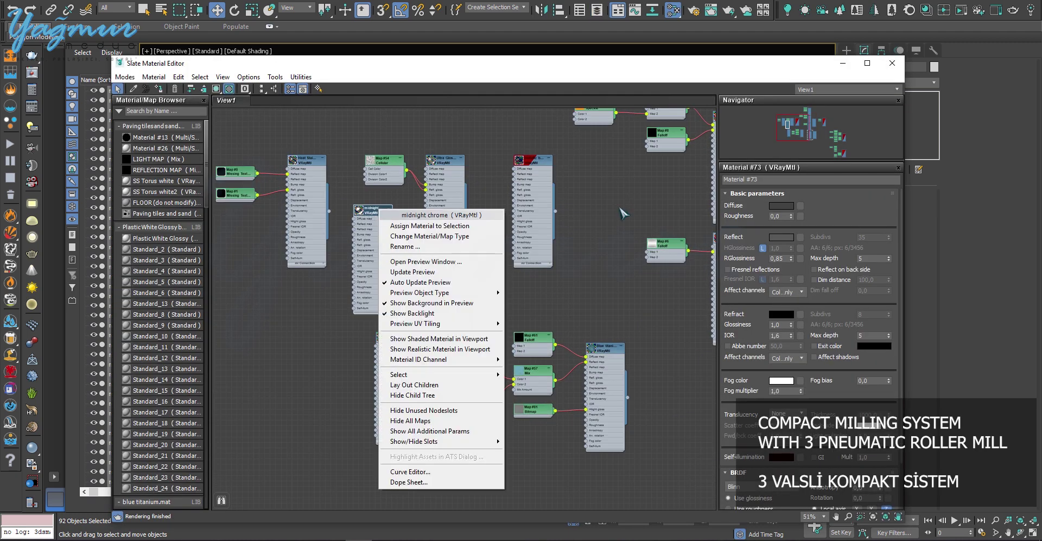
pyautogui.click(652, 307)
pyautogui.moveTo(658, 333); pyautogui.dragTo(357, 318, button='middle')
pyautogui.moveTo(549, 286); pyautogui.dragTo(408, 346, button='middle')
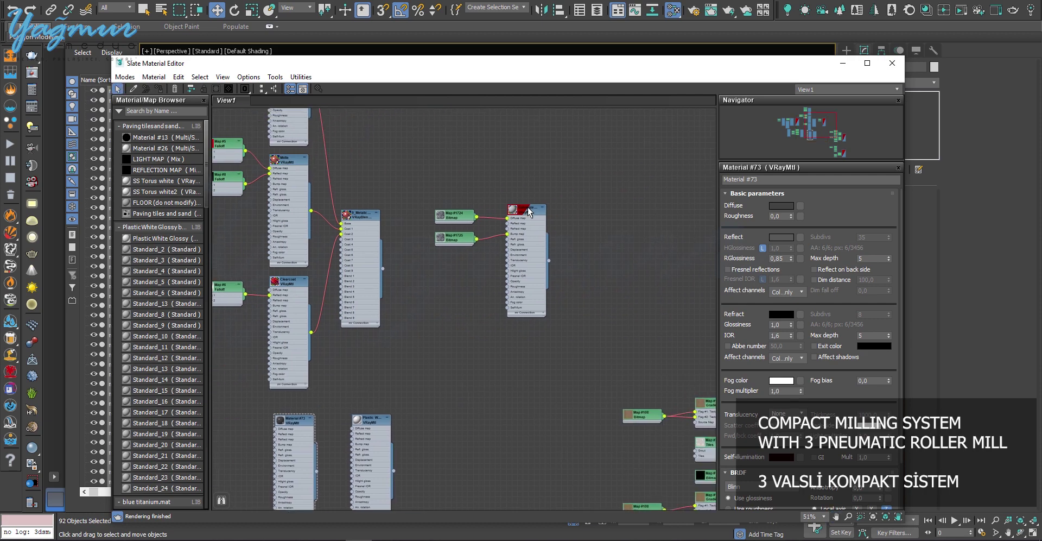
pyautogui.rightClick(528, 208)
pyautogui.click(567, 224)
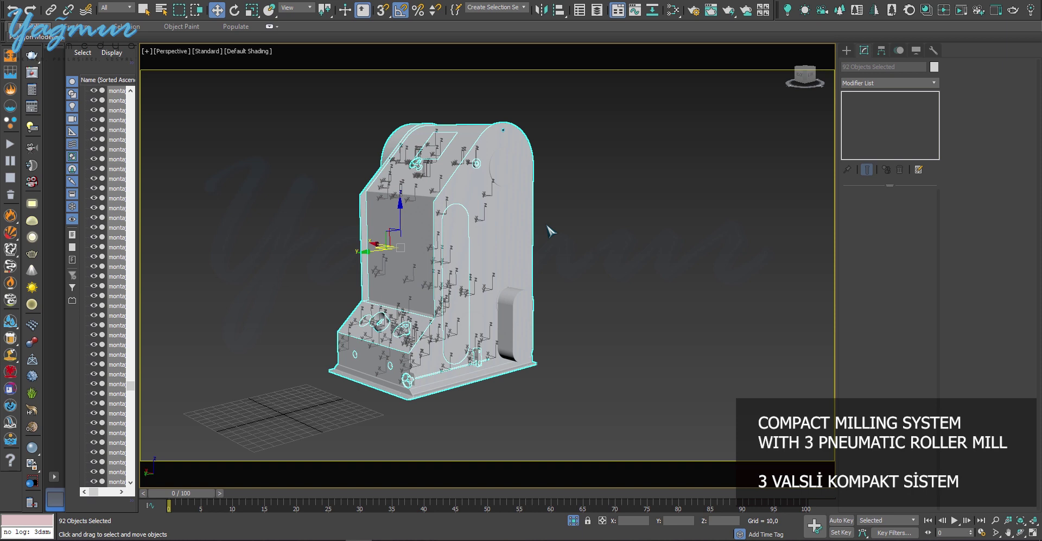
# Step: Select only the mill's front control plate and side cover
pyautogui.click(654, 233)
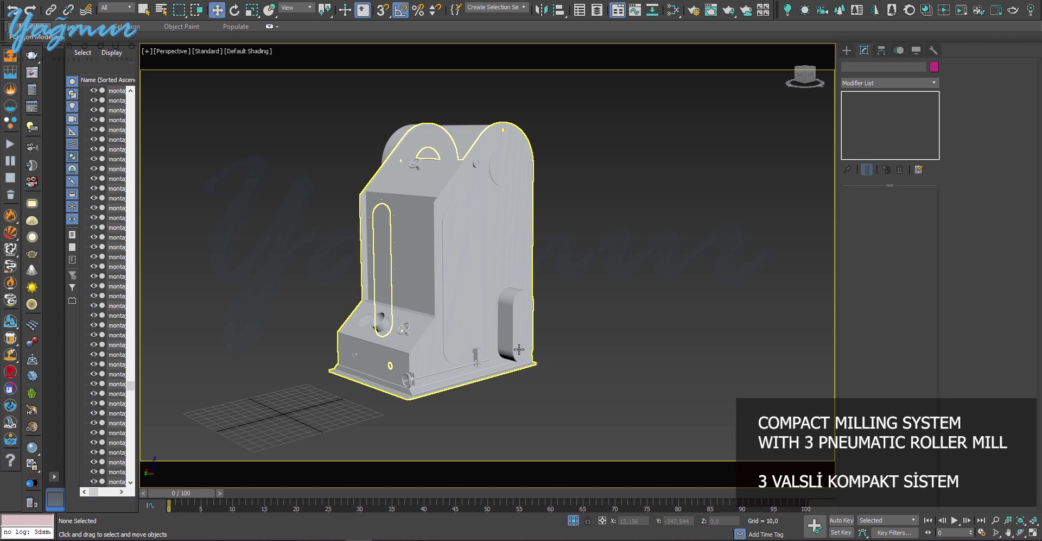
pyautogui.keyDown('alt'); pyautogui.moveTo(518, 350); pyautogui.dragTo(567, 354, button='middle'); pyautogui.keyUp('alt')
pyautogui.click(487, 218)
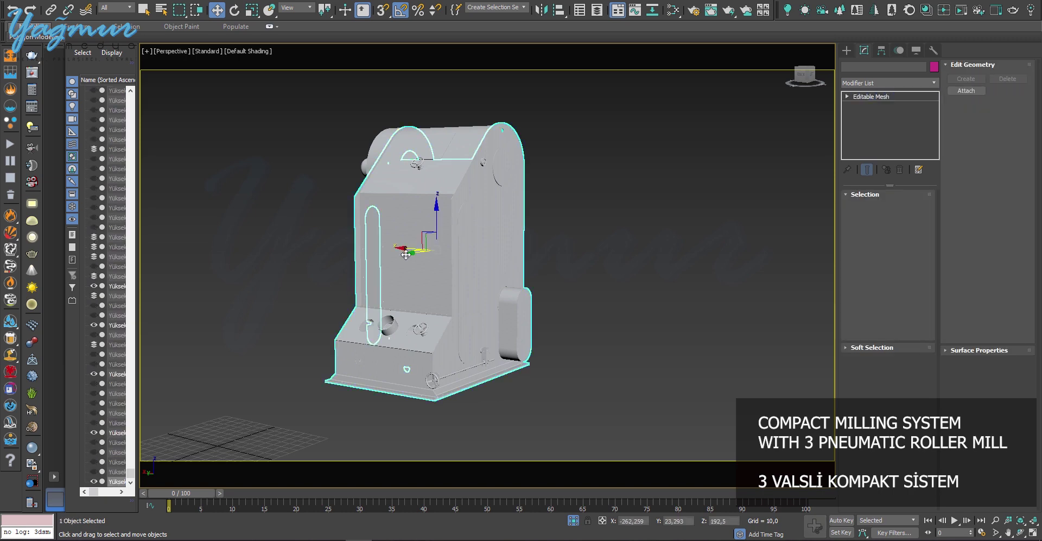
pyautogui.click(403, 337)
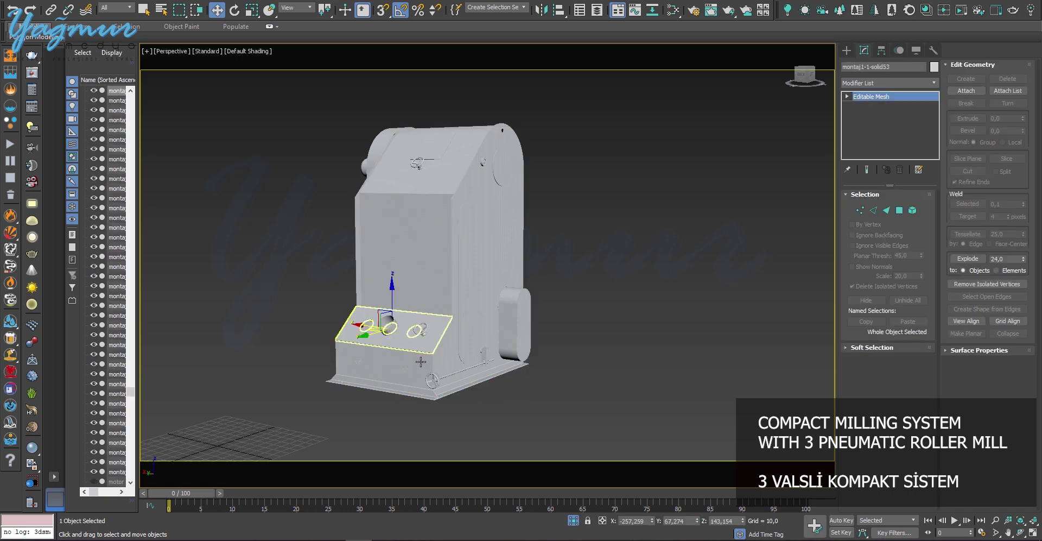
pyautogui.keyDown('alt'); pyautogui.moveTo(403, 337); pyautogui.dragTo(485, 368, button='middle'); pyautogui.keyUp('alt')
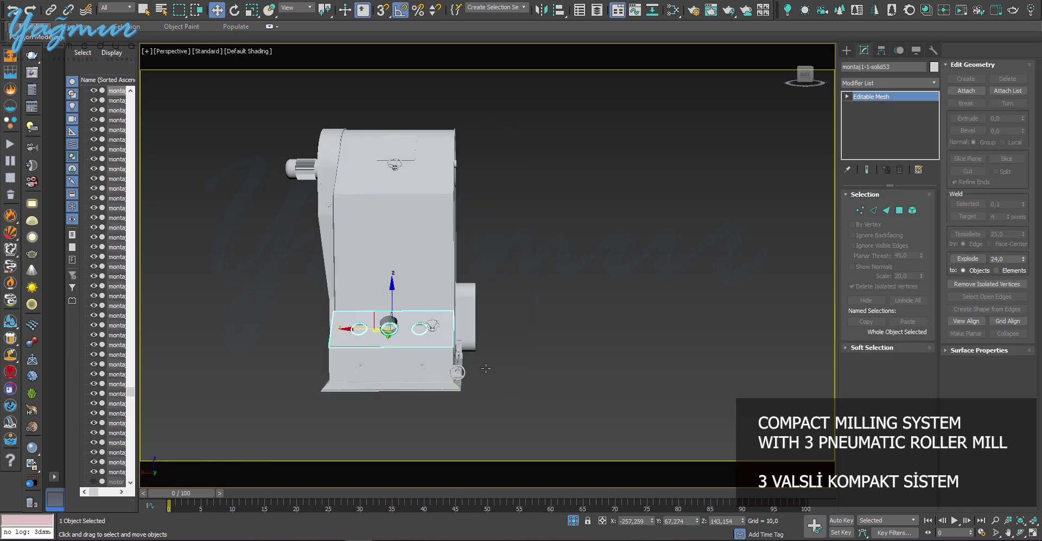
pyautogui.keyDown('ctrl'); pyautogui.click(329, 144); pyautogui.keyUp('ctrl')
pyautogui.keyDown('alt'); pyautogui.moveTo(353, 242); pyautogui.dragTo(389, 302, button='middle'); pyautogui.keyUp('alt')
# Step: Assign Clearcoat to the two parts and exit isolation to show the whole plant
pyautogui.press('m')
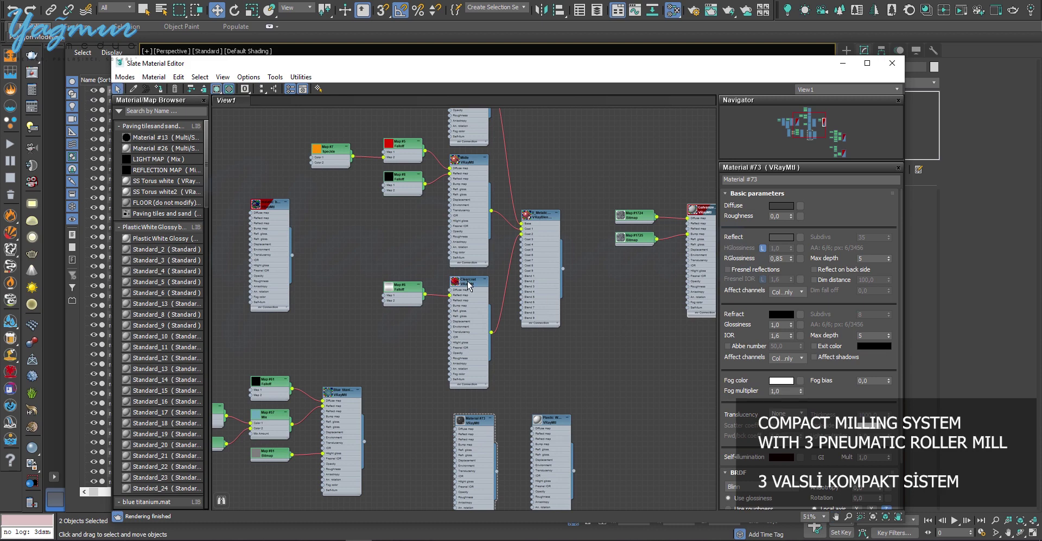
pyautogui.rightClick(470, 279)
pyautogui.click(504, 7)
pyautogui.press('m')
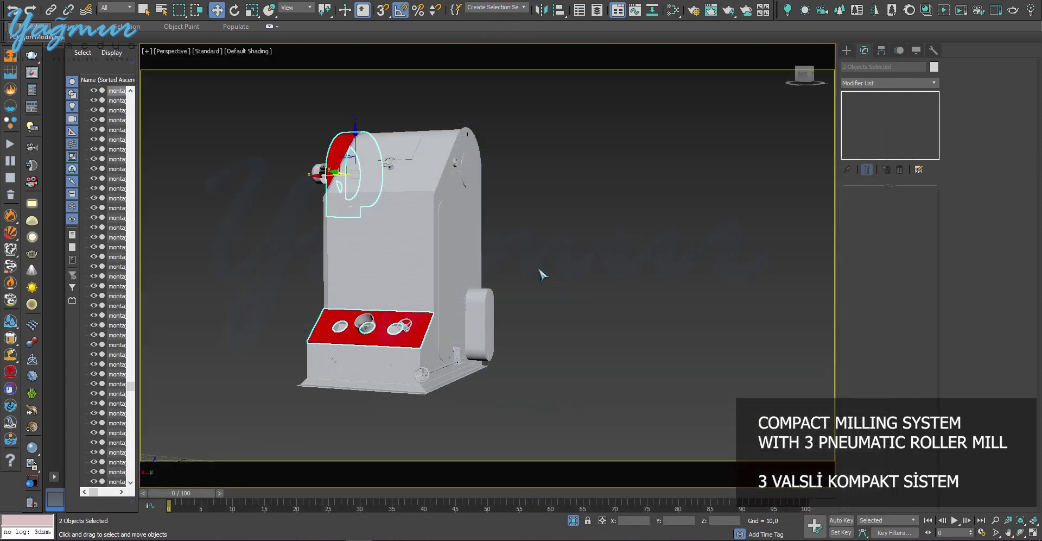
pyautogui.click(573, 520)
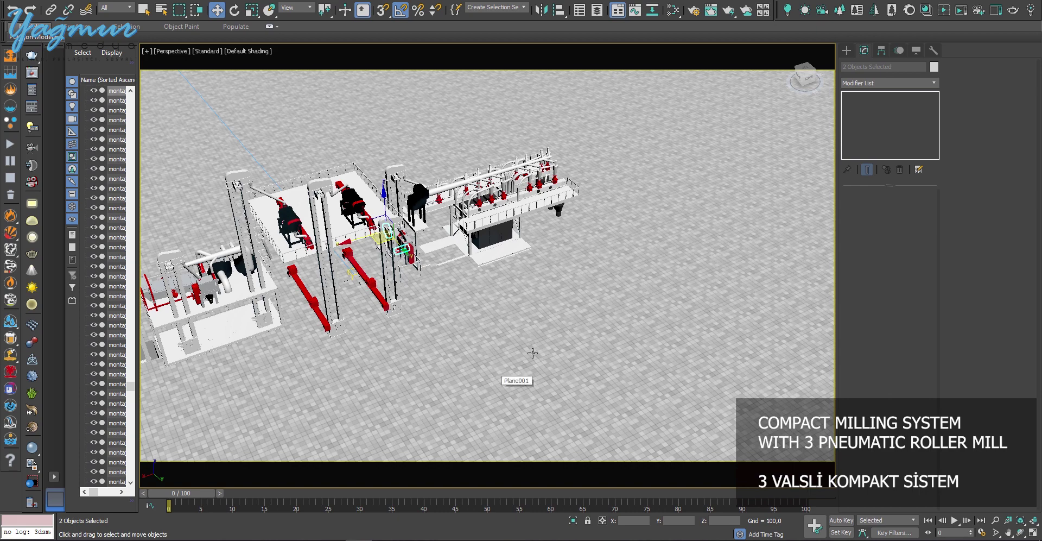
# Step: In the layer list, collapse RADYAL_TARAR and unhide the SILO_GRUBU layer
pyautogui.click(597, 10)
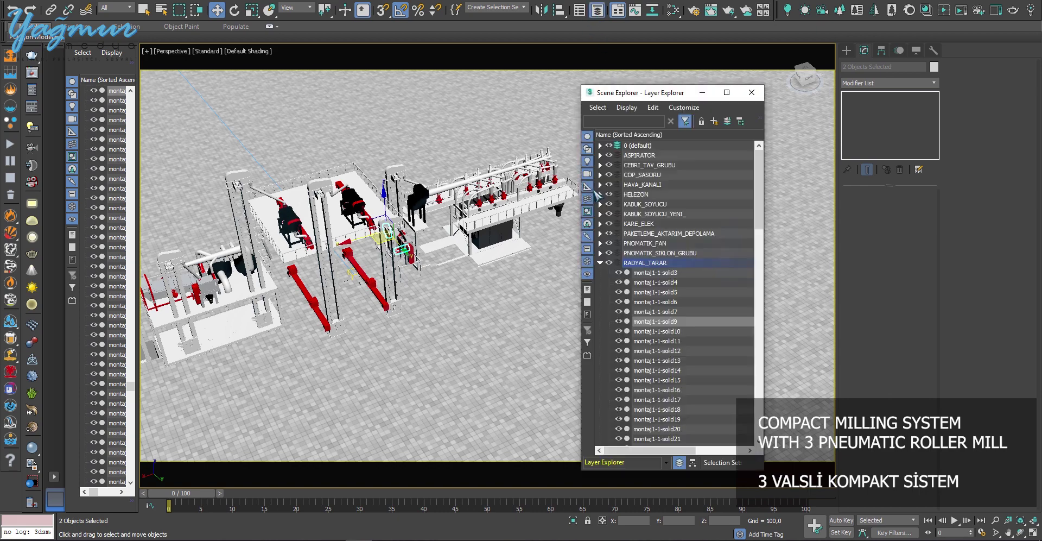
pyautogui.click(600, 263)
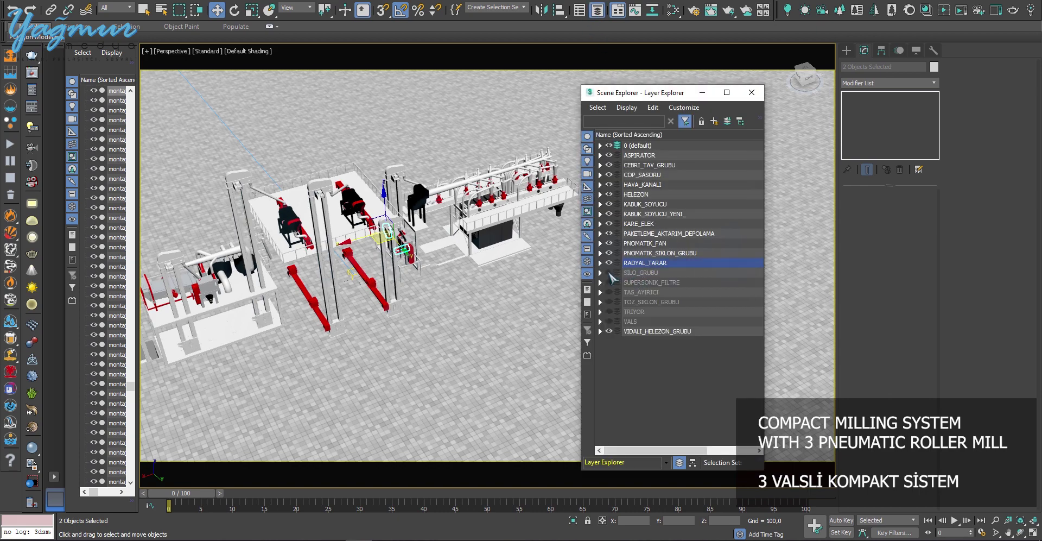
pyautogui.click(609, 273)
pyautogui.rightClick(644, 272)
# Step: Isolate the four SILO_GRUBU silos and assign them the near-black Material #73
pyautogui.click(671, 282)
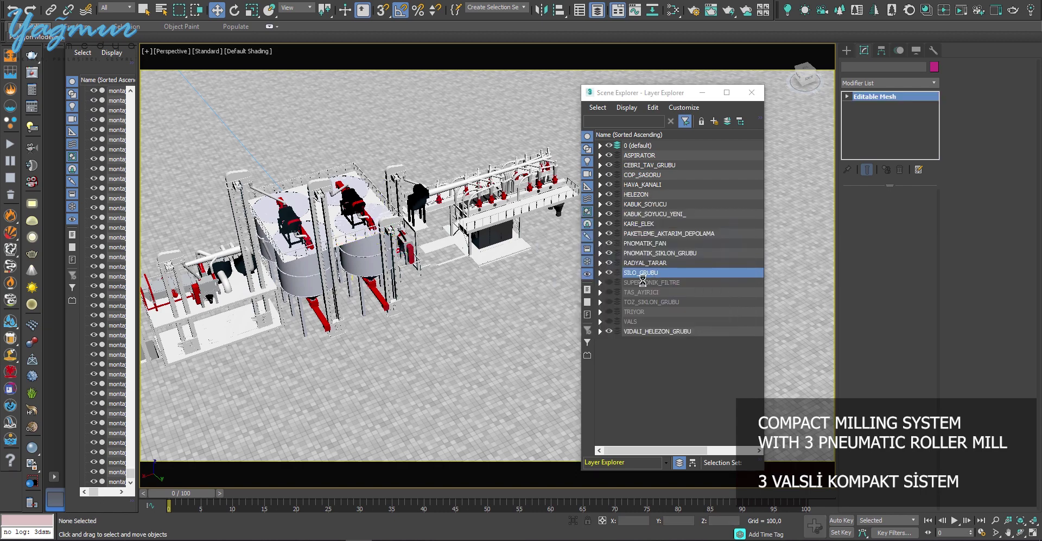
pyautogui.hotkey('alt', 'q')
pyautogui.keyDown('alt'); pyautogui.moveTo(453, 331); pyautogui.dragTo(398, 300, button='middle'); pyautogui.keyUp('alt')
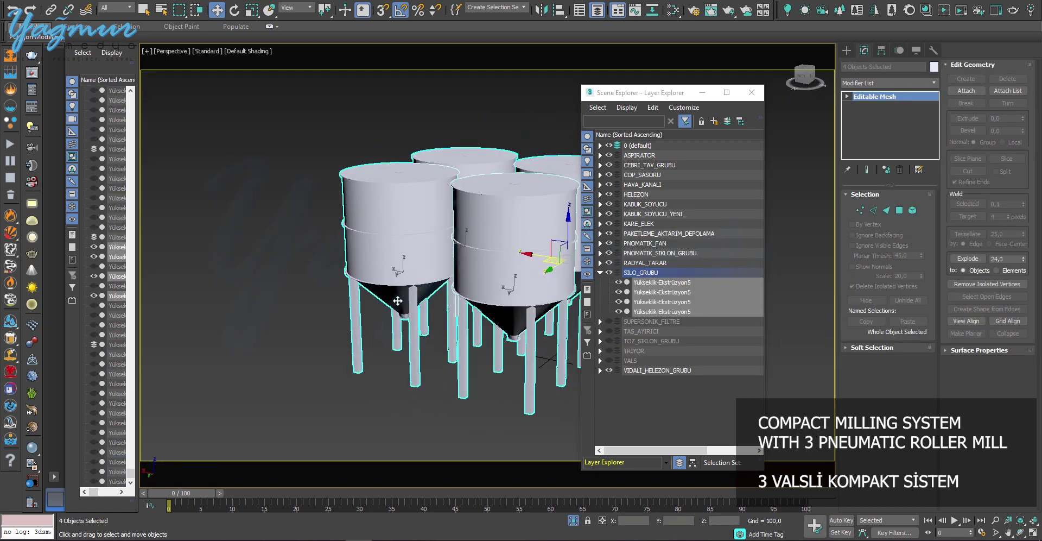
pyautogui.press('m')
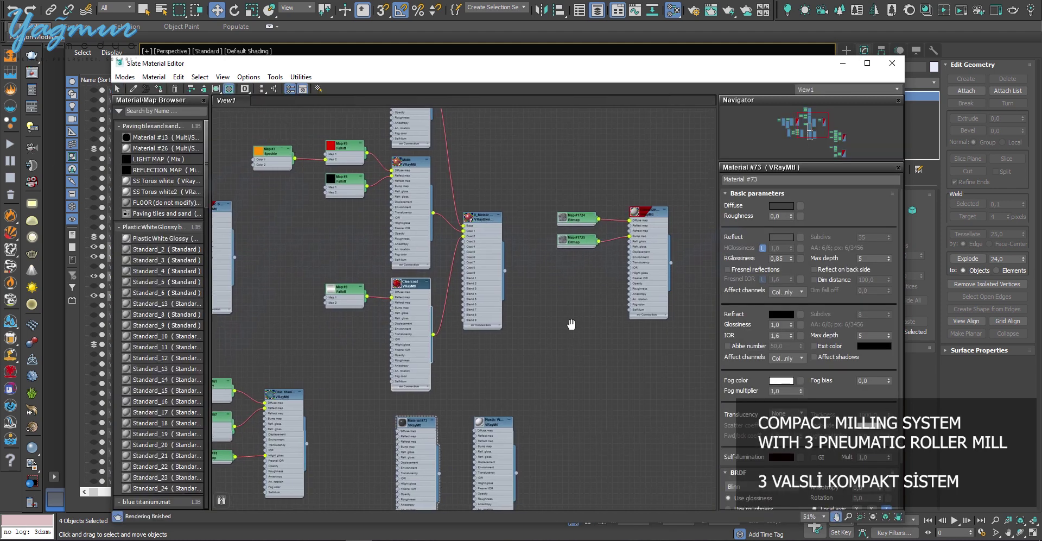
pyautogui.moveTo(572, 324); pyautogui.dragTo(596, 207, button='middle')
pyautogui.rightClick(441, 320)
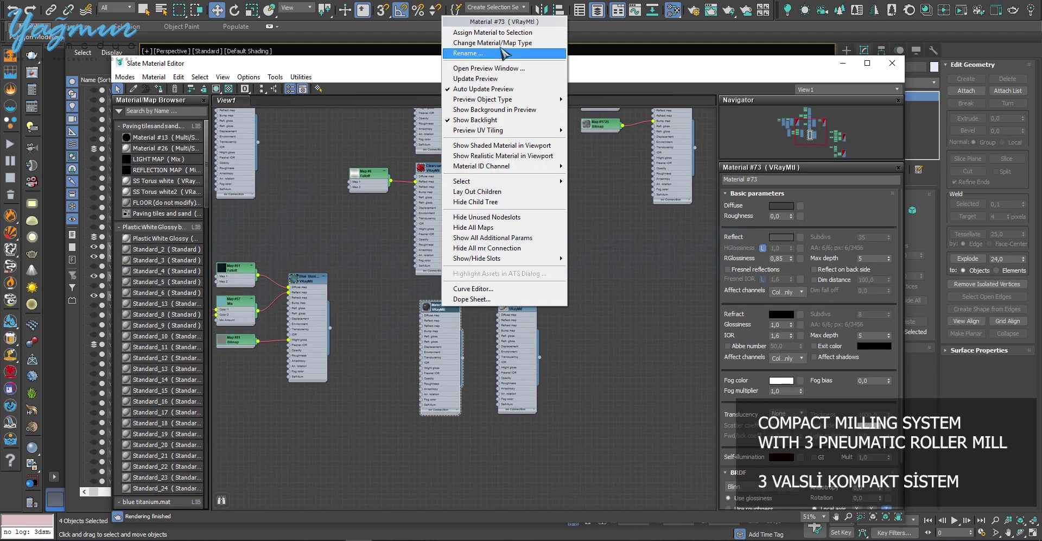
pyautogui.click(503, 32)
pyautogui.press('m')
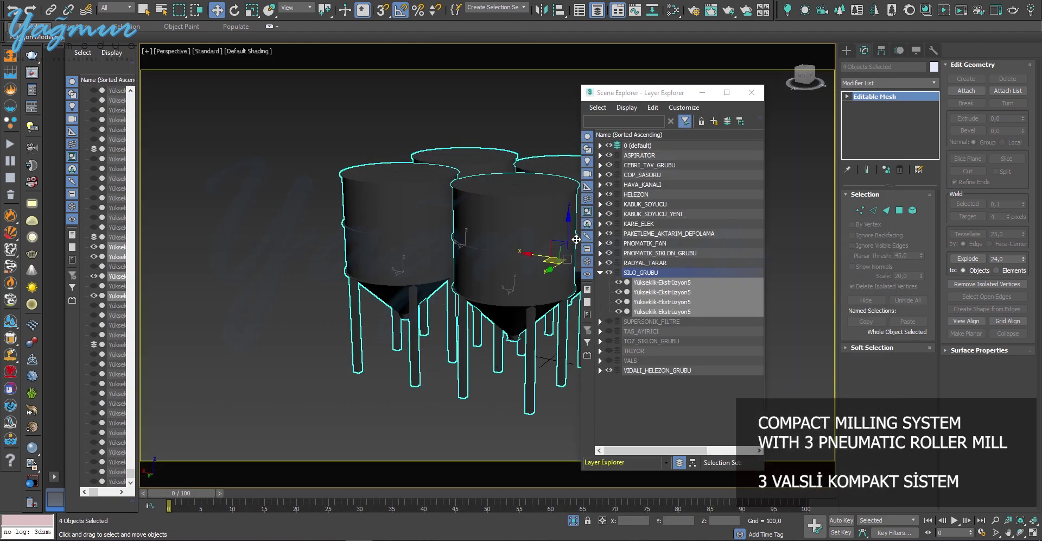
# Step: Bring the whole milling plant back into view and collapse the SILO_GRUBU layer
pyautogui.click(574, 520)
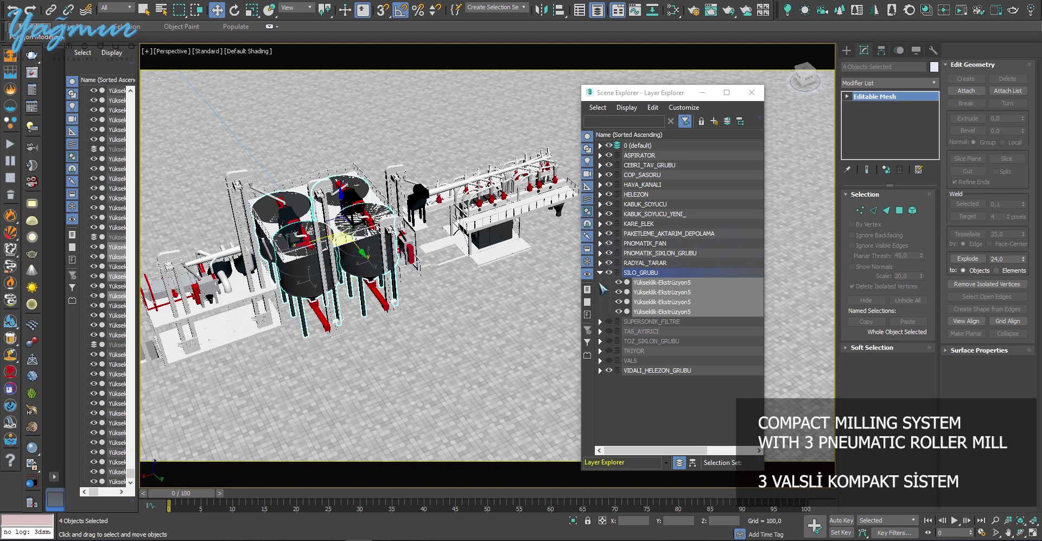
pyautogui.click(600, 272)
pyautogui.click(607, 282)
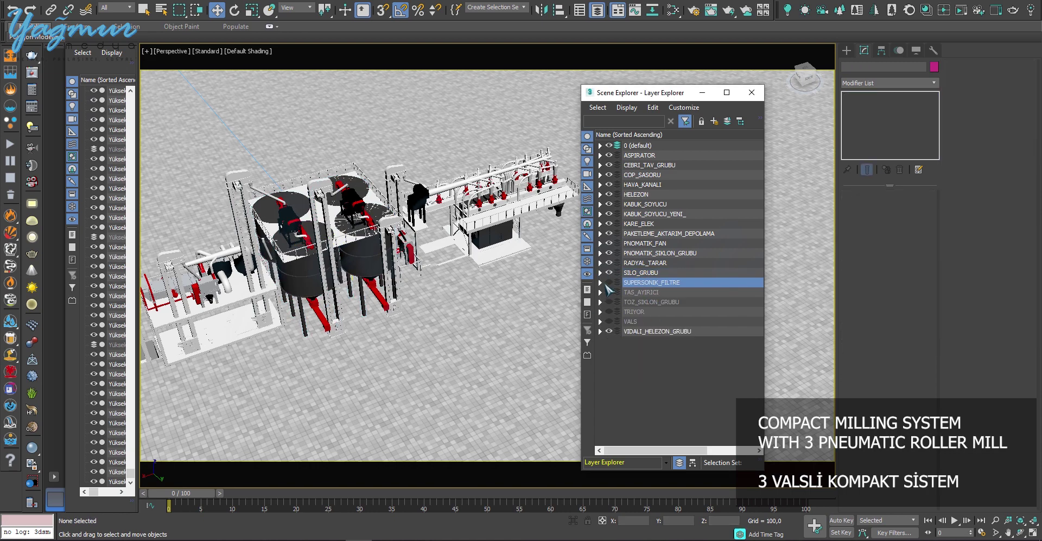
# Step: Isolate the four SUPERSONIK_FILTRE filter parts and assign them the near-black Material #73
pyautogui.rightClick(658, 283)
pyautogui.click(673, 292)
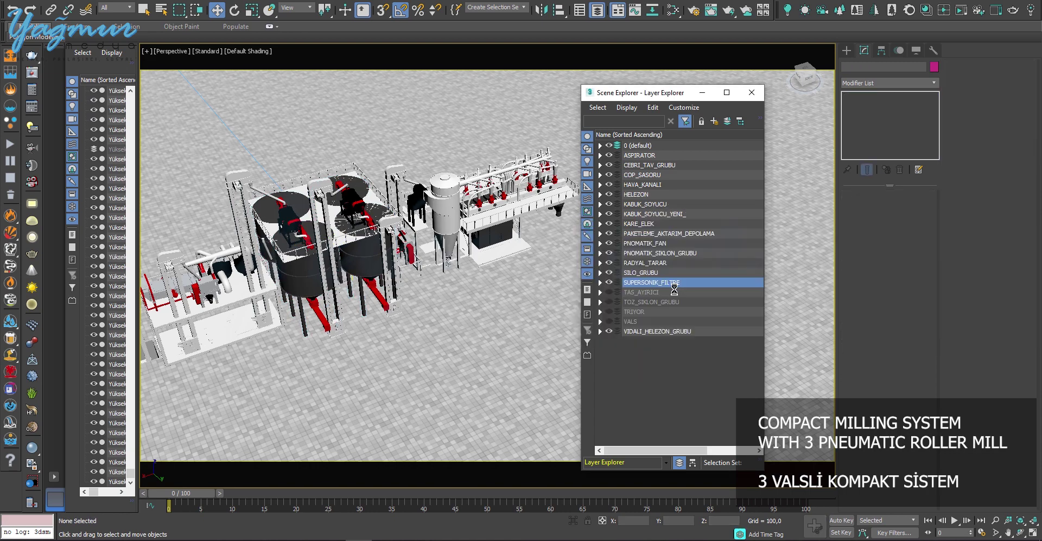
pyautogui.hotkey('alt', 'q')
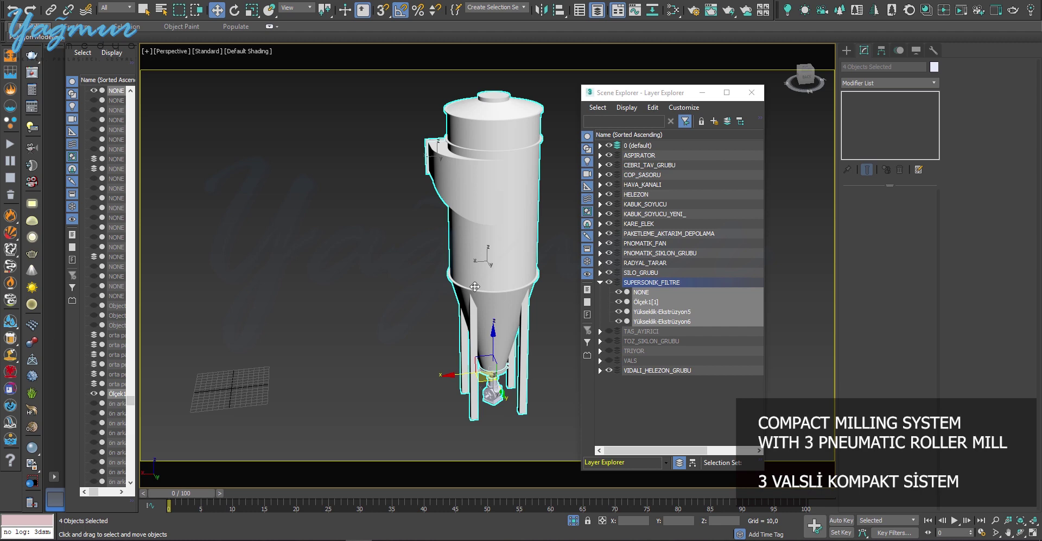
pyautogui.press('m')
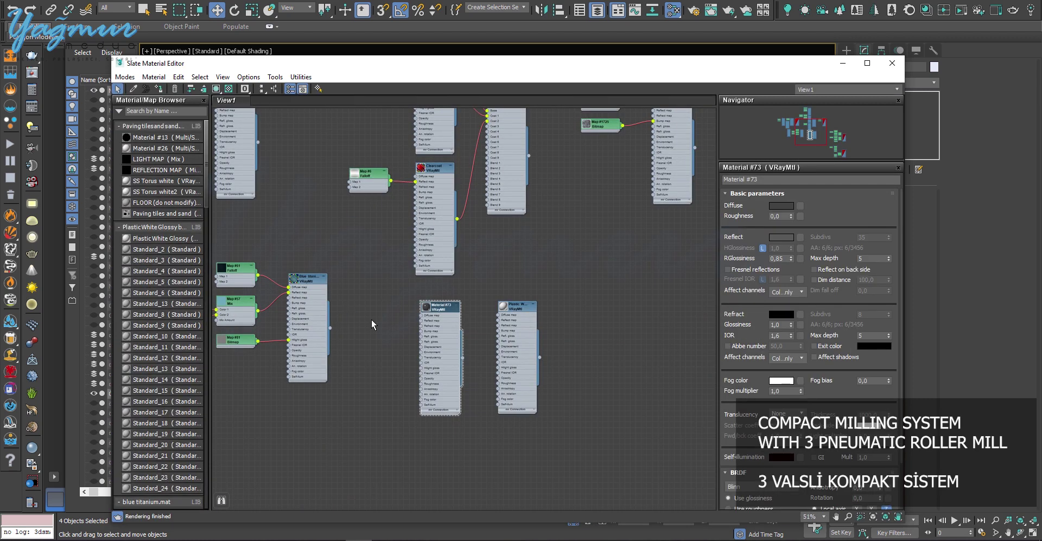
pyautogui.moveTo(371, 322); pyautogui.dragTo(573, 406, button='middle')
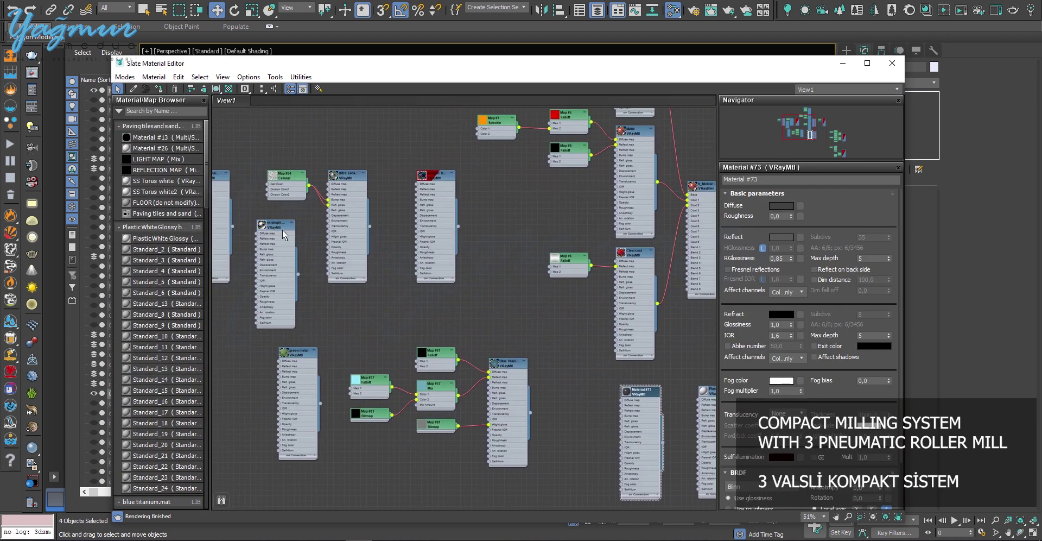
pyautogui.rightClick(276, 226)
pyautogui.click(320, 243)
pyautogui.press('m')
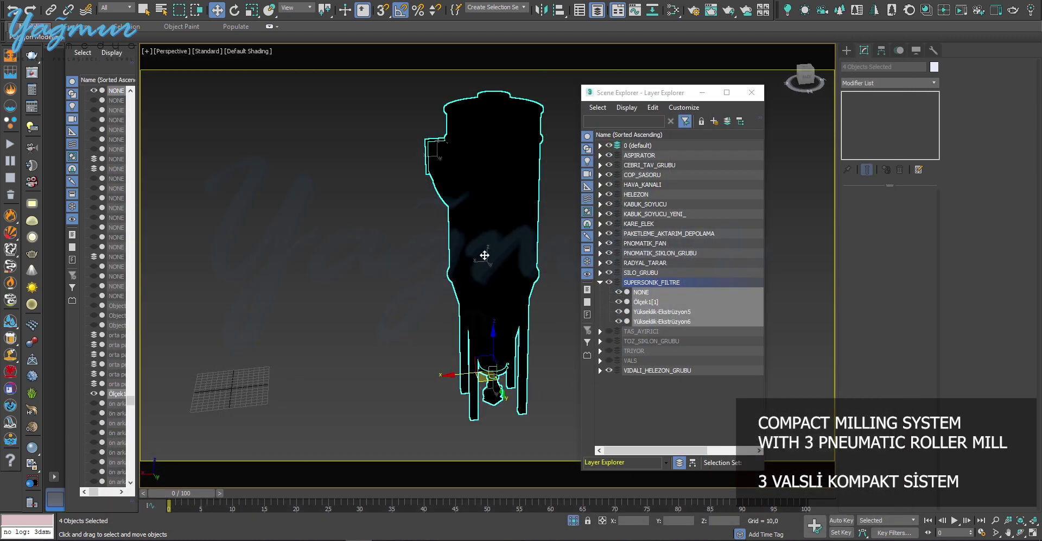
# Step: Select only the filter's main body, viewed from a level angle
pyautogui.click(485, 255)
pyautogui.click(529, 124)
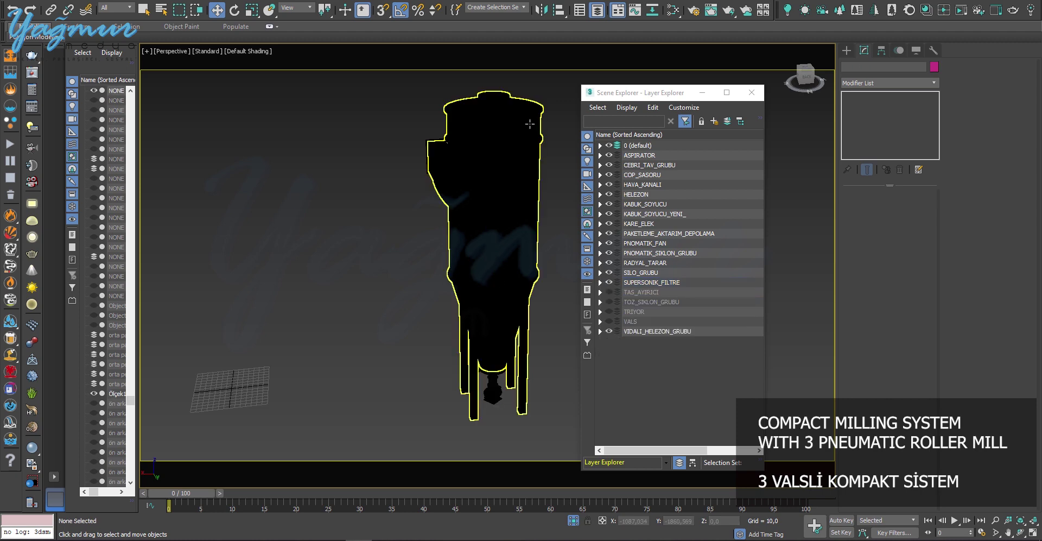
pyautogui.keyDown('alt'); pyautogui.moveTo(513, 213); pyautogui.dragTo(414, 210, button='middle'); pyautogui.keyUp('alt')
pyautogui.click(511, 305)
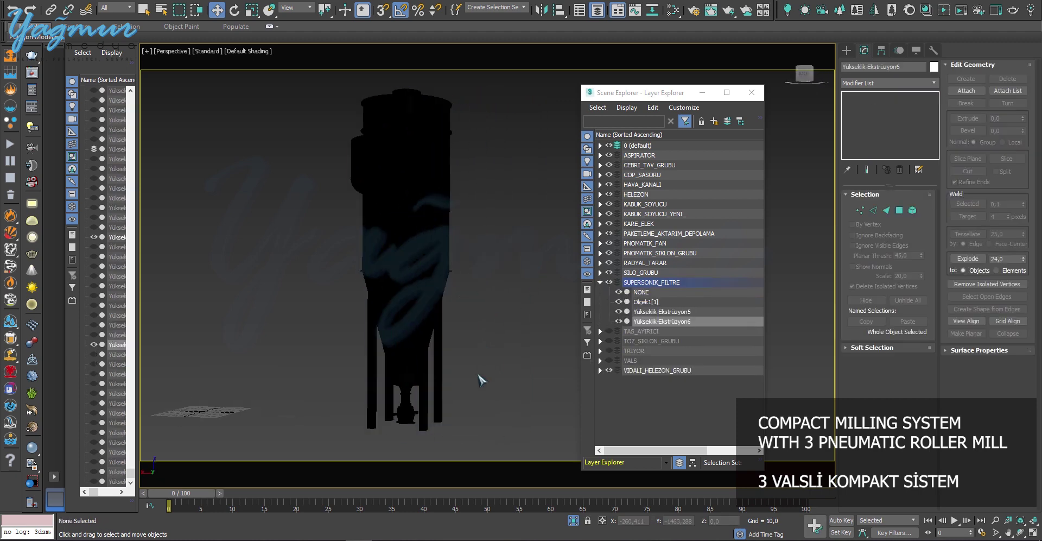
pyautogui.click(426, 102)
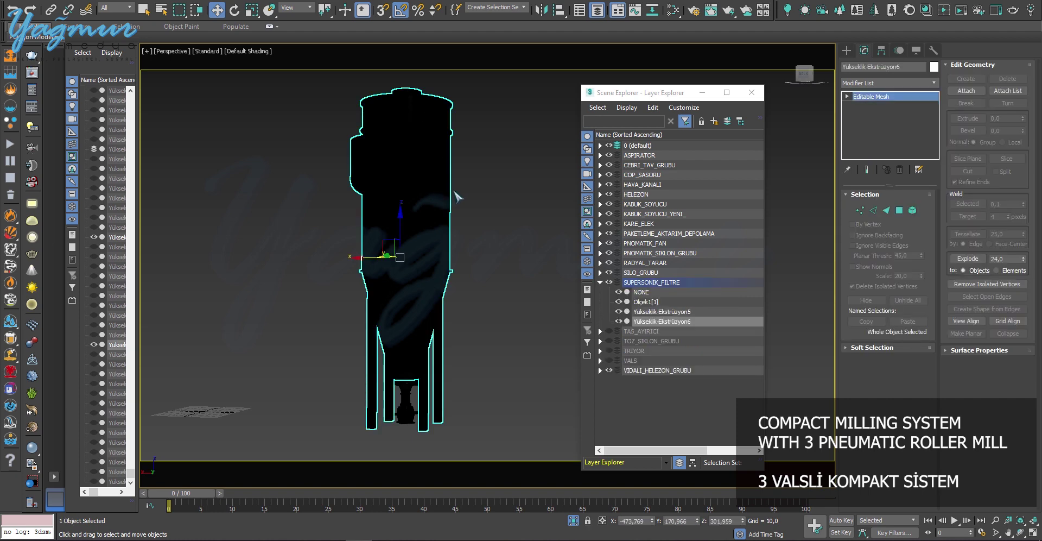
# Step: Switch to a wireframe front view and select elements of the filter body
pyautogui.press('F3')
pyautogui.press('f')
pyautogui.scroll(5, 467, 144)
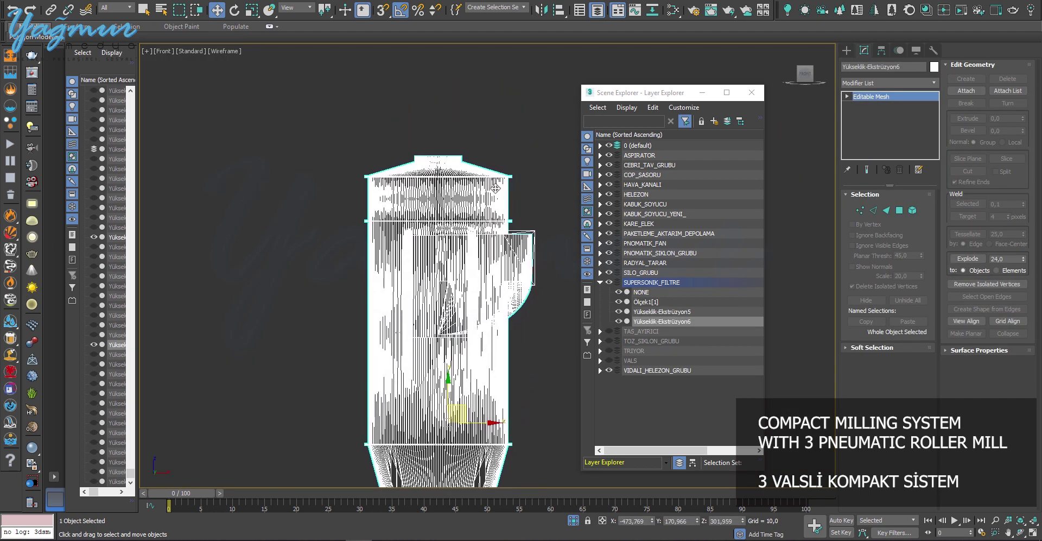
pyautogui.click(912, 210)
pyautogui.moveTo(529, 117); pyautogui.dragTo(353, 228)
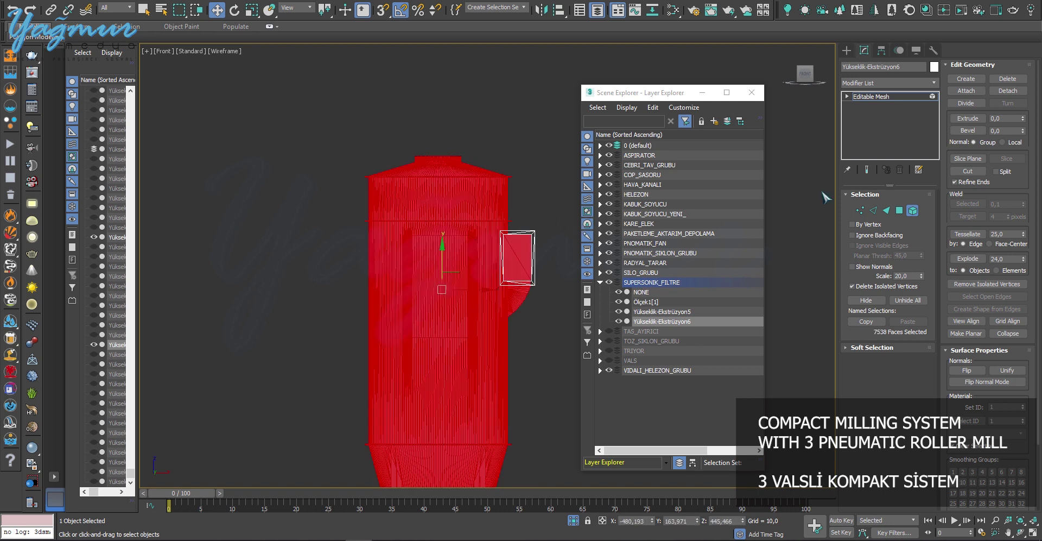
# Step: Window-select only the red top cap faces and detach them as Object004
pyautogui.click(899, 210)
pyautogui.click(545, 144)
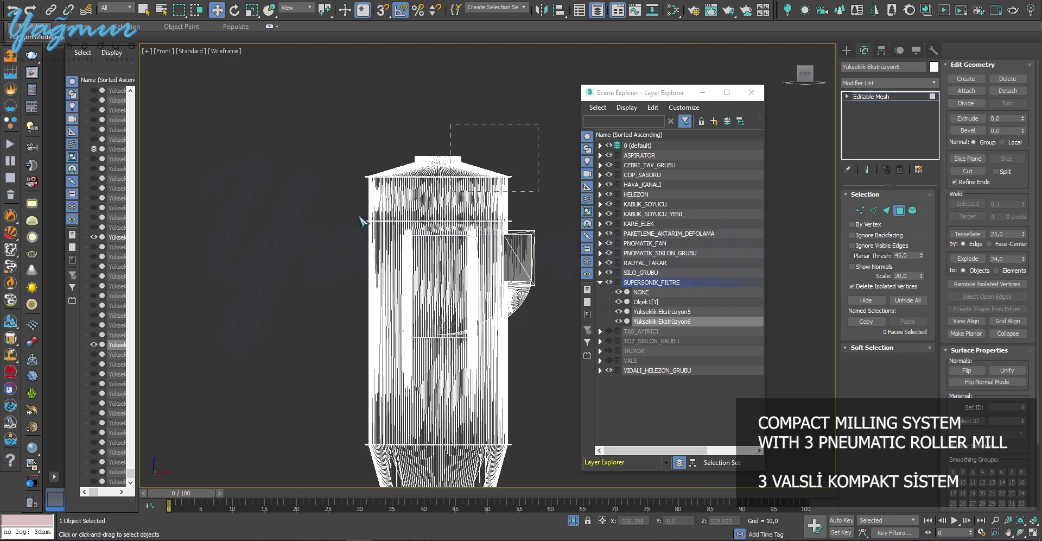
pyautogui.moveTo(360, 217); pyautogui.dragTo(327, 226)
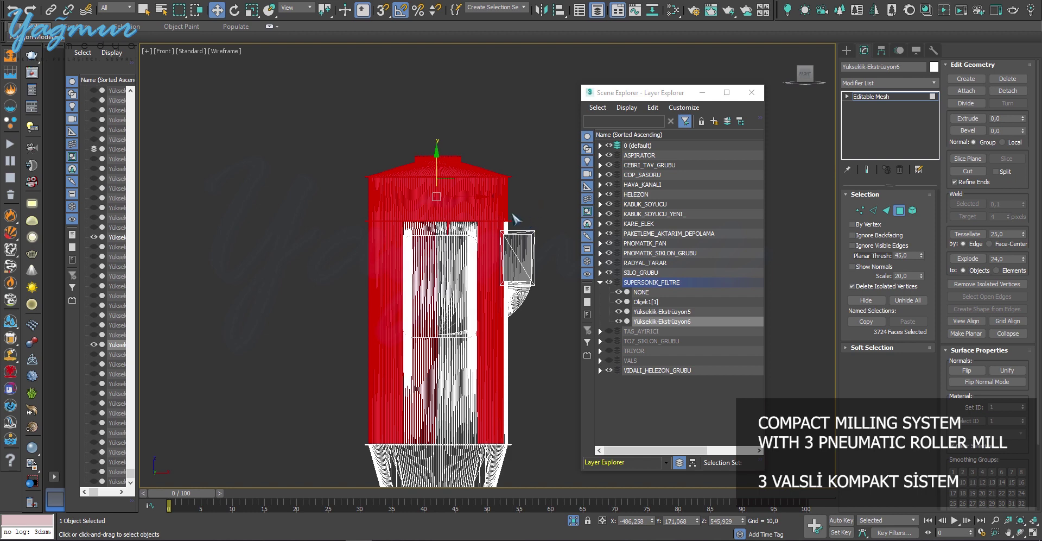
pyautogui.keyDown('alt'); pyautogui.moveTo(565, 416); pyautogui.dragTo(557, 431); pyautogui.keyUp('alt')
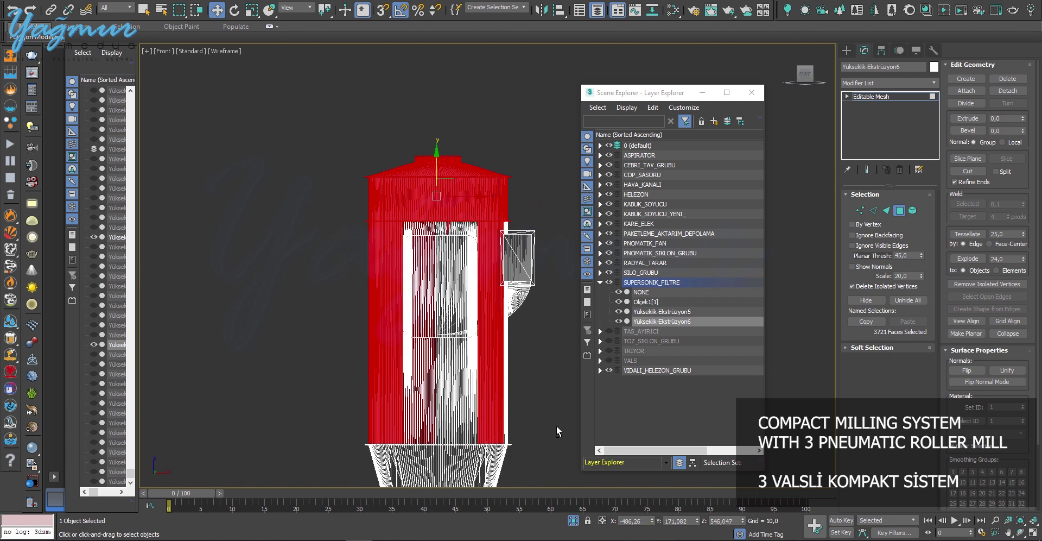
pyautogui.click(197, 10)
pyautogui.keyDown('alt'); pyautogui.moveTo(554, 411); pyautogui.dragTo(564, 455); pyautogui.keyUp('alt')
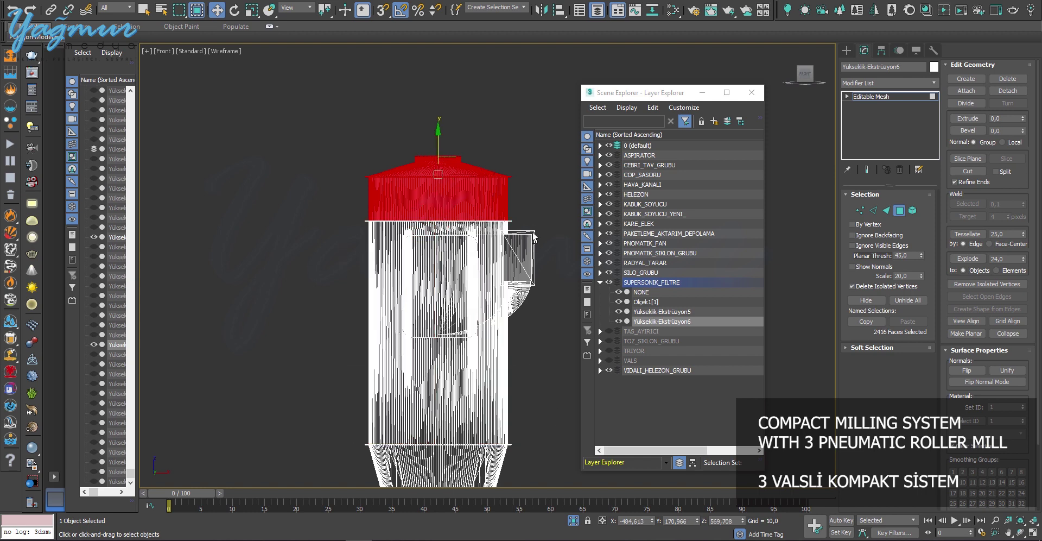
pyautogui.keyDown('ctrl'); pyautogui.moveTo(537, 217); pyautogui.dragTo(297, 225); pyautogui.keyUp('ctrl')
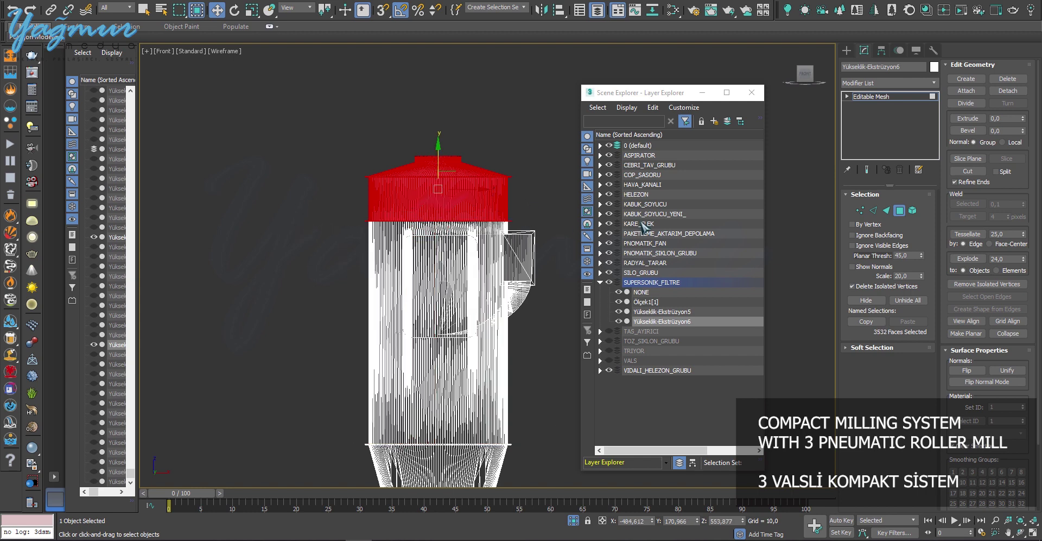
pyautogui.click(1007, 90)
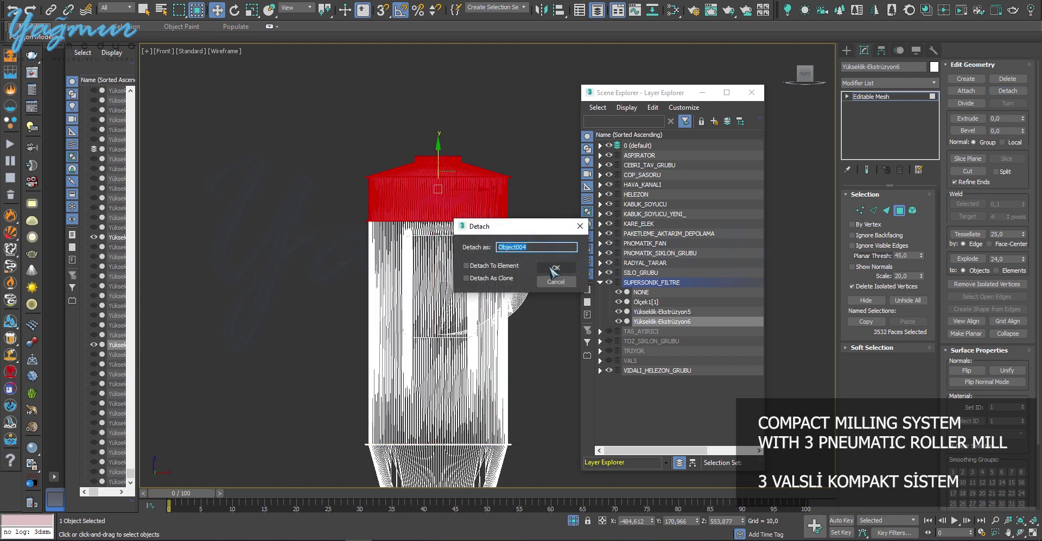
pyautogui.click(561, 270)
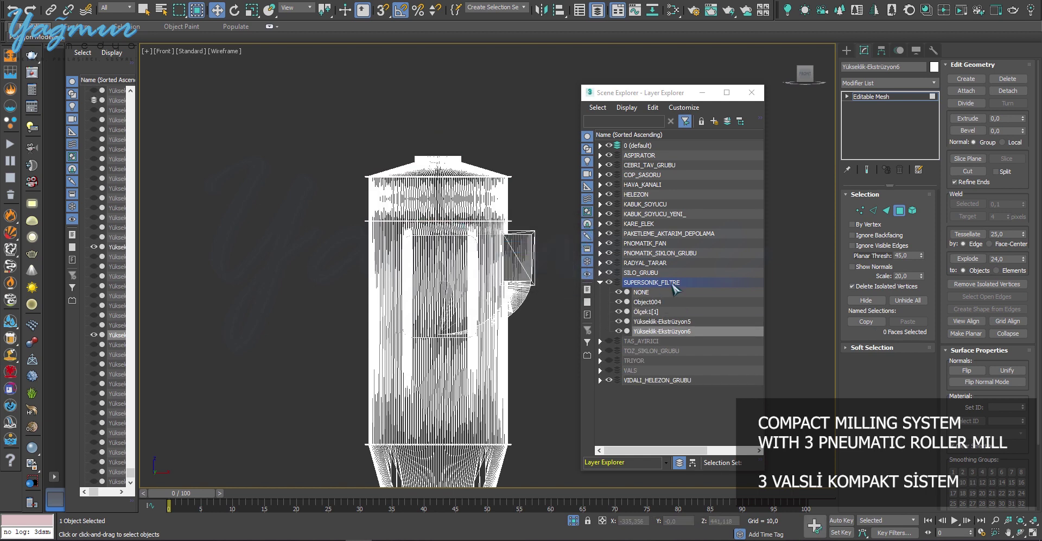
pyautogui.click(896, 214)
# Step: Zoom onto the silo in Perspective with edged faces and orbit to its other side
pyautogui.press('p')
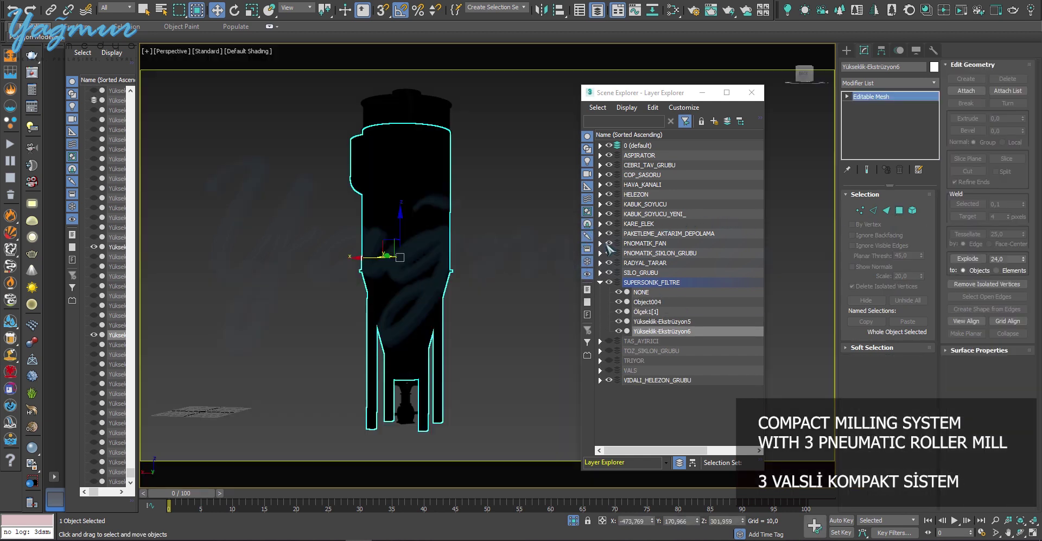
pyautogui.press('z')
pyautogui.press('F4')
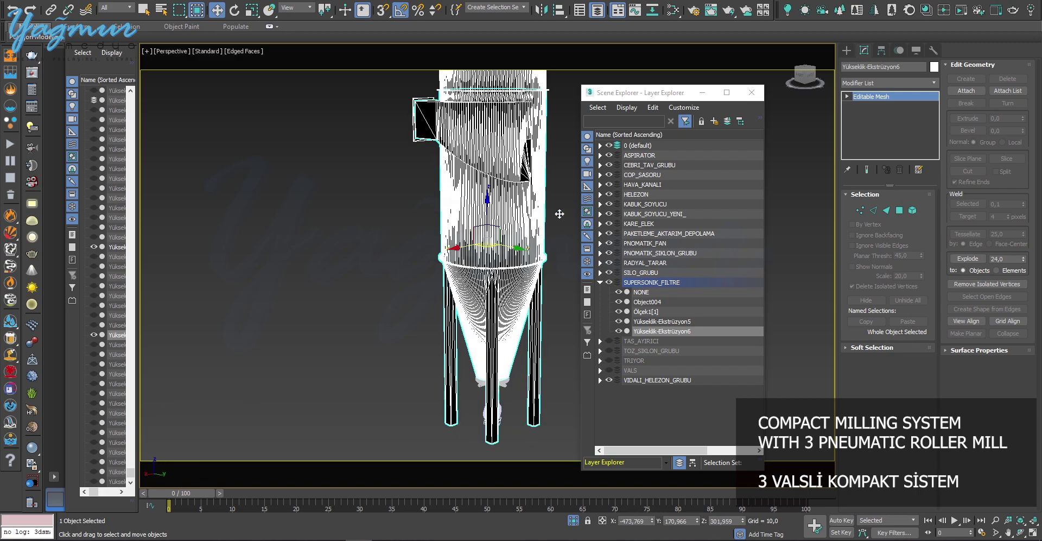
pyautogui.keyDown('alt'); pyautogui.moveTo(559, 213); pyautogui.dragTo(304, 248, button='middle'); pyautogui.keyUp('alt')
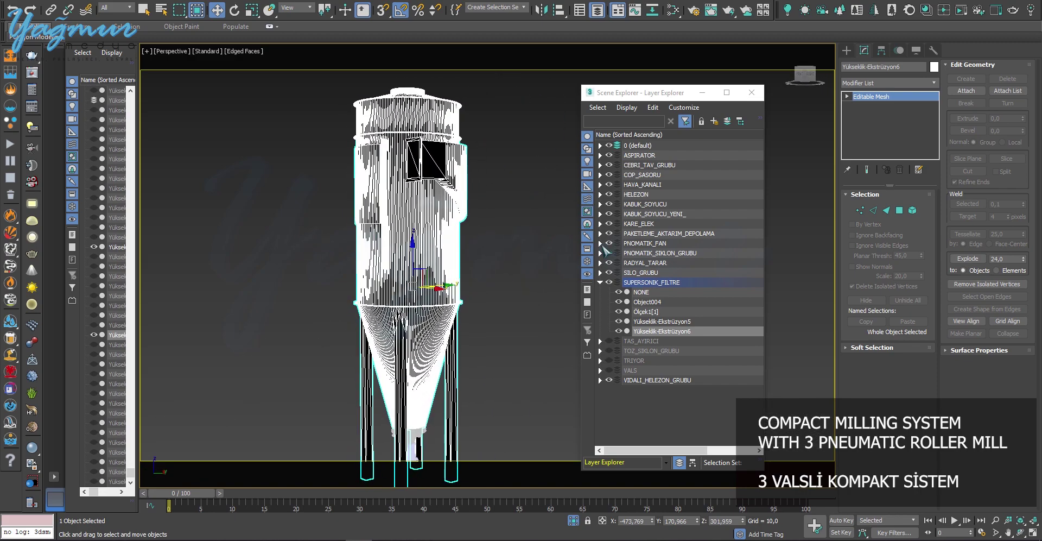
pyautogui.click(911, 210)
pyautogui.moveTo(286, 238); pyautogui.dragTo(397, 141)
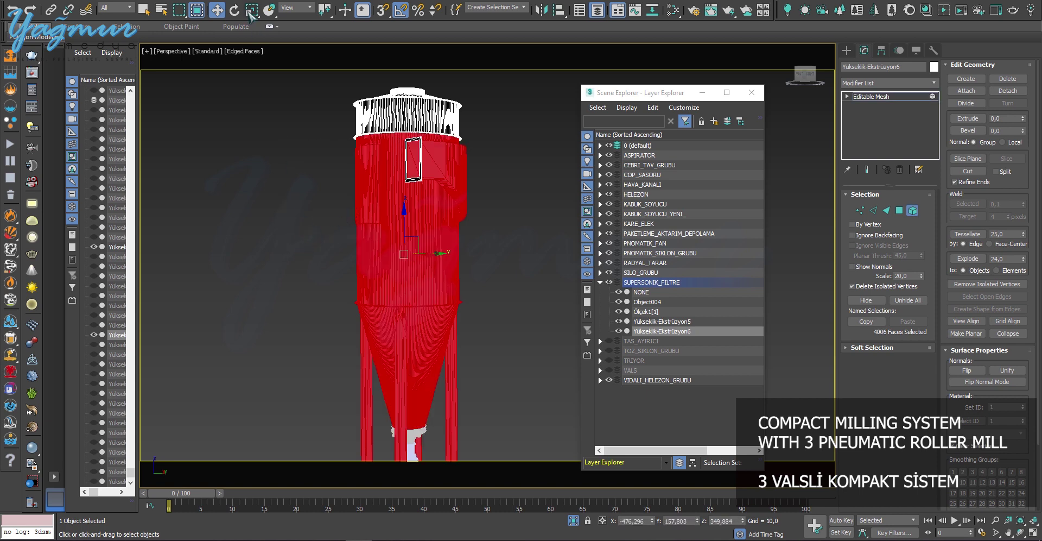
pyautogui.click(219, 14)
pyautogui.click(337, 245)
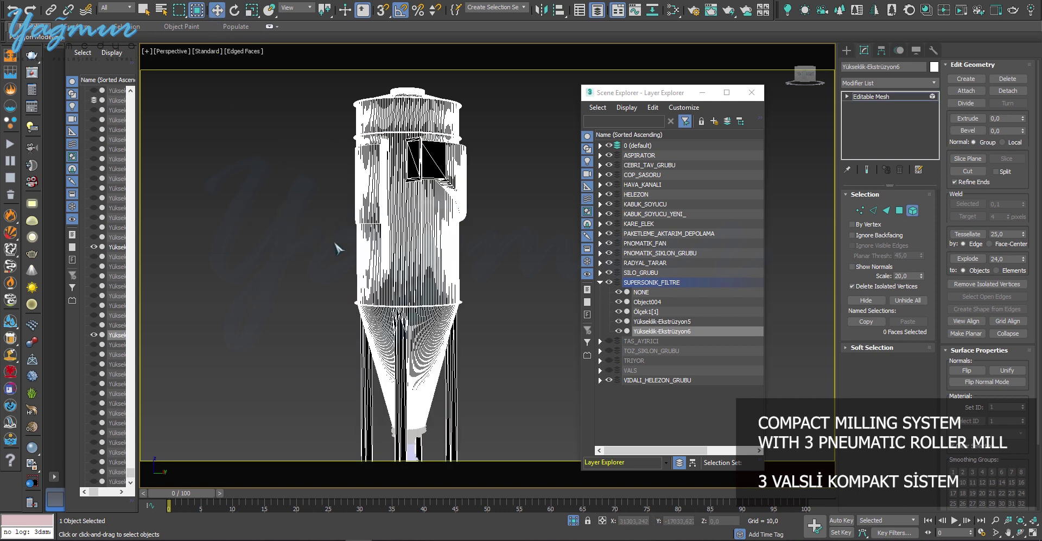
# Step: Select the red side panel faces, detach them as Object005, then select Object005
pyautogui.click(899, 210)
pyautogui.moveTo(317, 251); pyautogui.dragTo(390, 143)
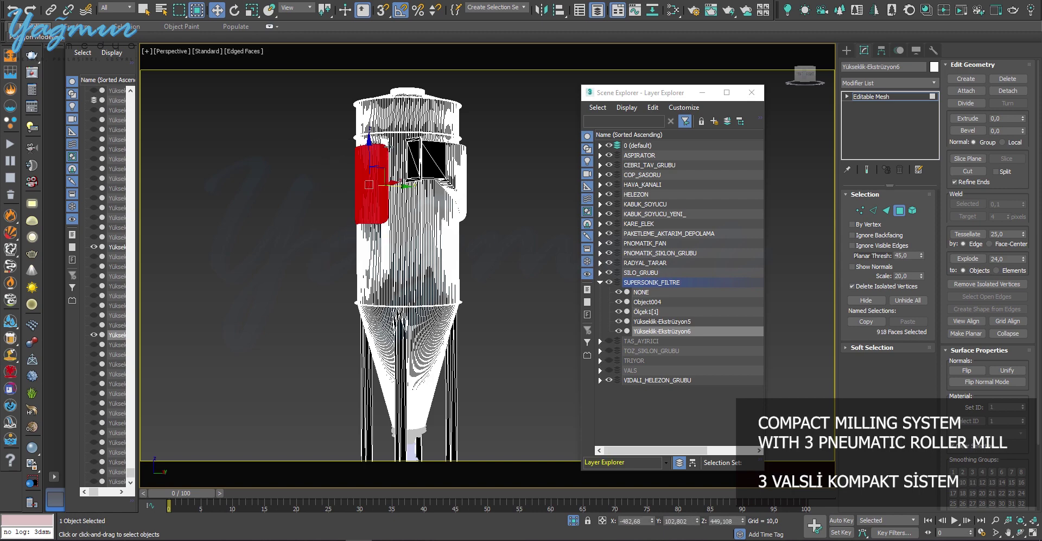
pyautogui.keyDown('alt'); pyautogui.moveTo(391, 144); pyautogui.dragTo(462, 239, button='middle'); pyautogui.keyUp('alt')
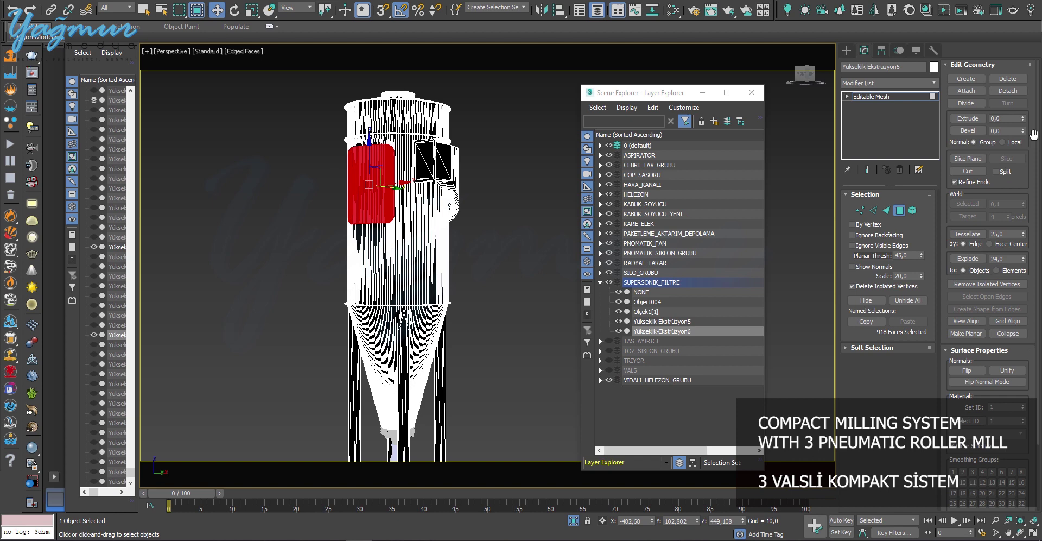
pyautogui.click(1009, 91)
pyautogui.click(561, 273)
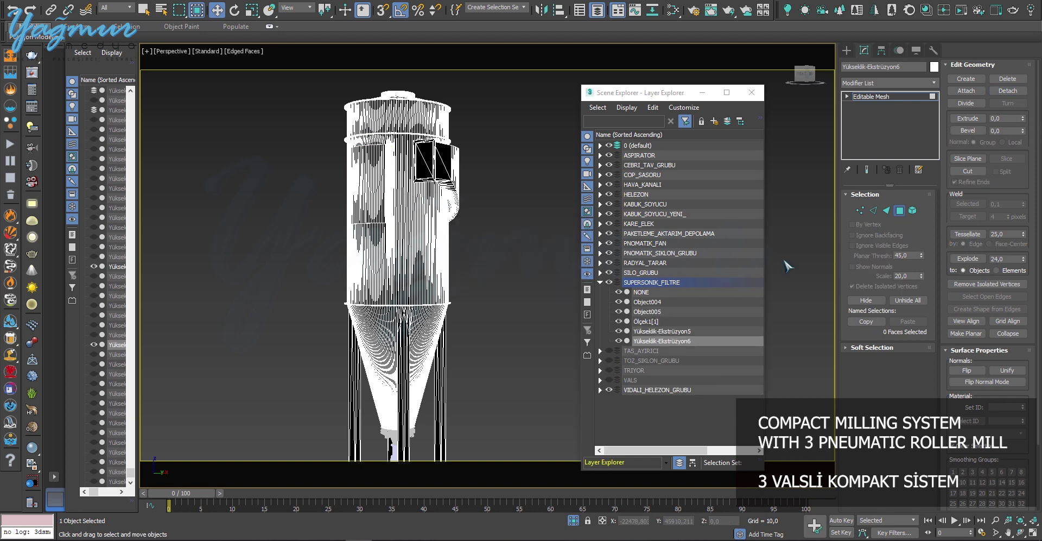
pyautogui.press('4')
pyautogui.click(513, 218)
pyautogui.click(372, 187)
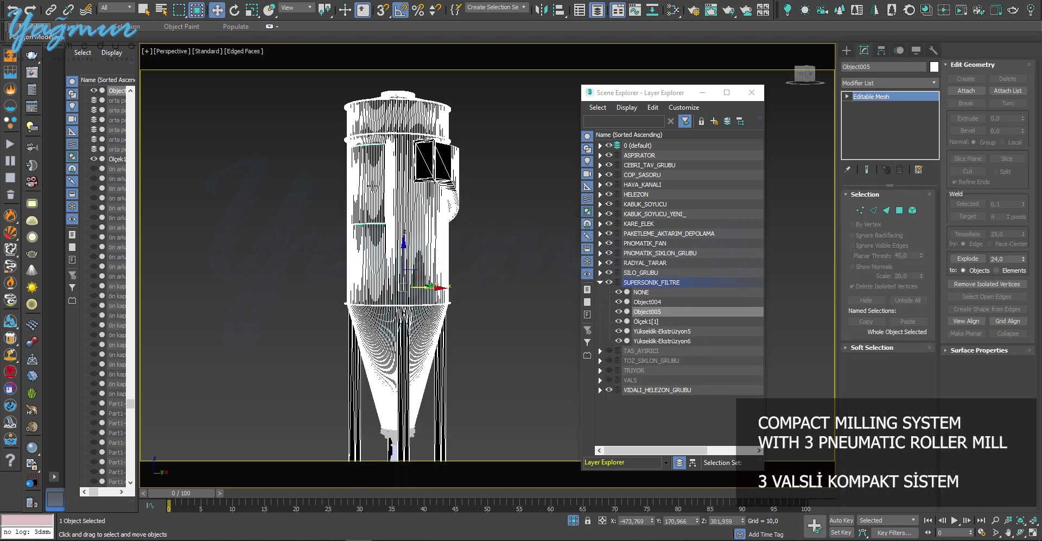
# Step: Select Object004 and Yükseklik-Ekstrüzyon6 and toggle Affect Pivot Only on and off
pyautogui.keyDown('ctrl'); pyautogui.click(425, 116); pyautogui.keyUp('ctrl')
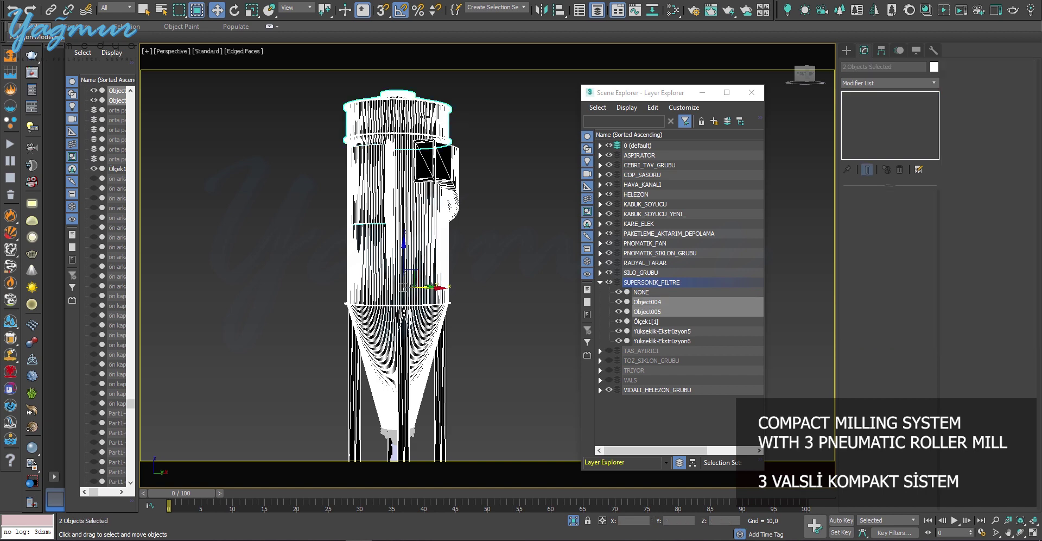
pyautogui.keyDown('ctrl'); pyautogui.click(416, 234); pyautogui.keyUp('ctrl')
pyautogui.click(881, 50)
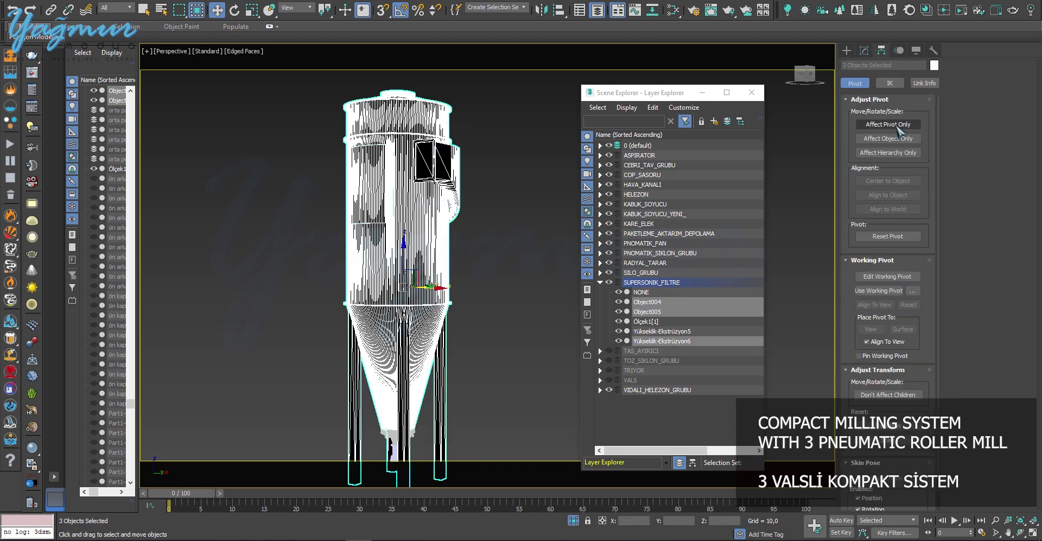
pyautogui.click(895, 125)
pyautogui.click(897, 126)
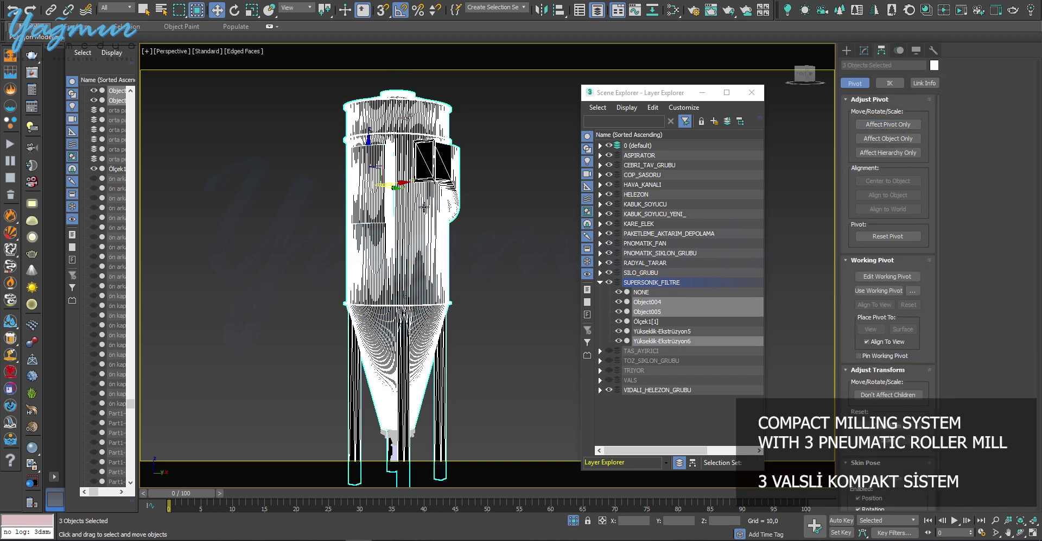
# Step: Assign the red Clearcoat material to the side panel Object005 and the top cap
pyautogui.press('F4')
pyautogui.click(367, 200)
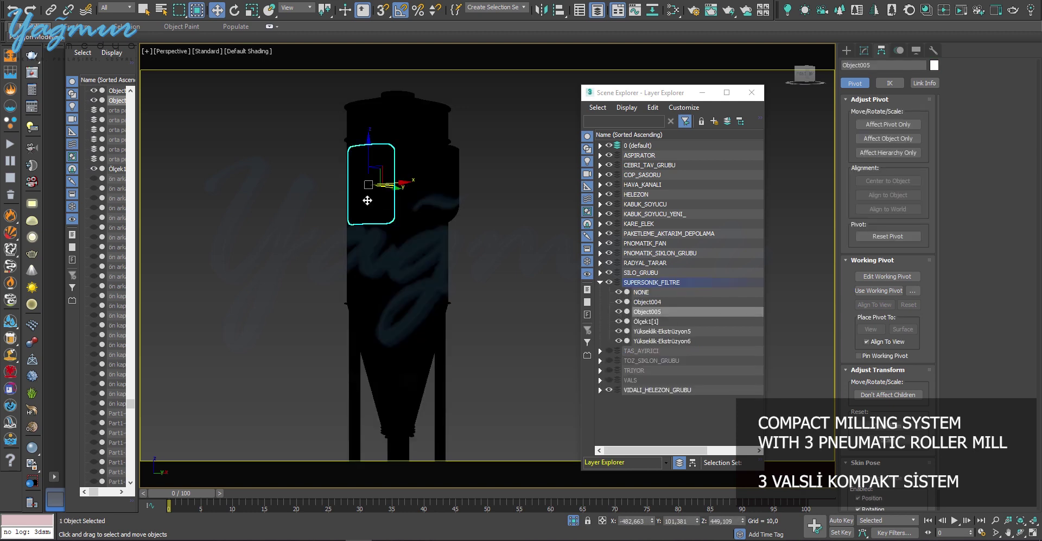
pyautogui.keyDown('ctrl'); pyautogui.click(432, 120); pyautogui.keyUp('ctrl')
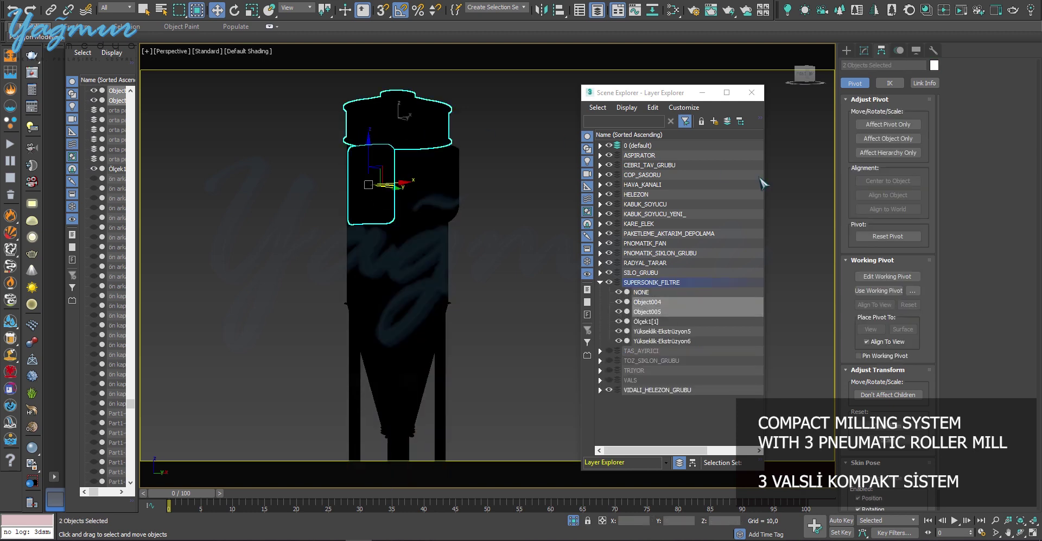
pyautogui.press('m')
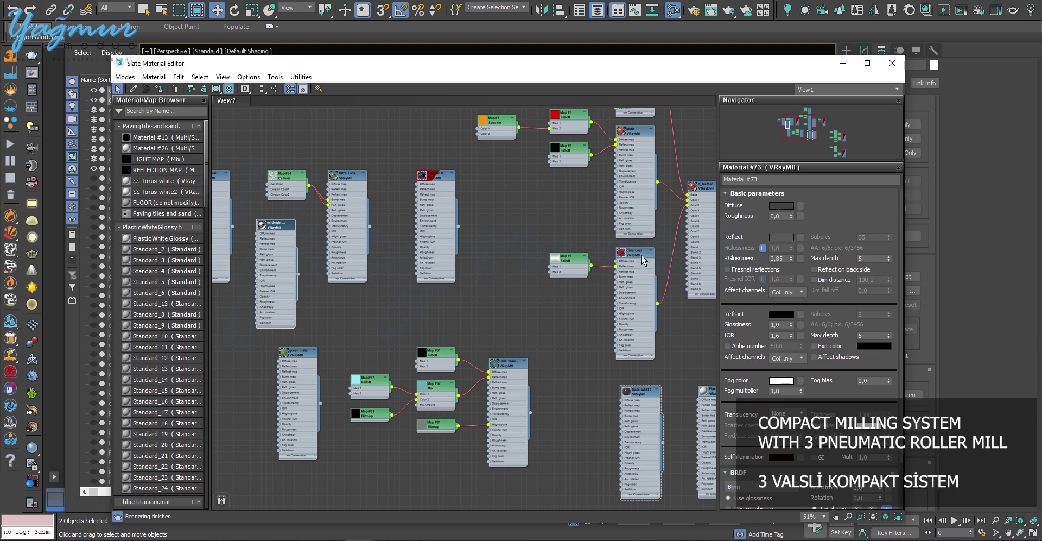
pyautogui.rightClick(638, 256)
pyautogui.click(666, 267)
pyautogui.press('m')
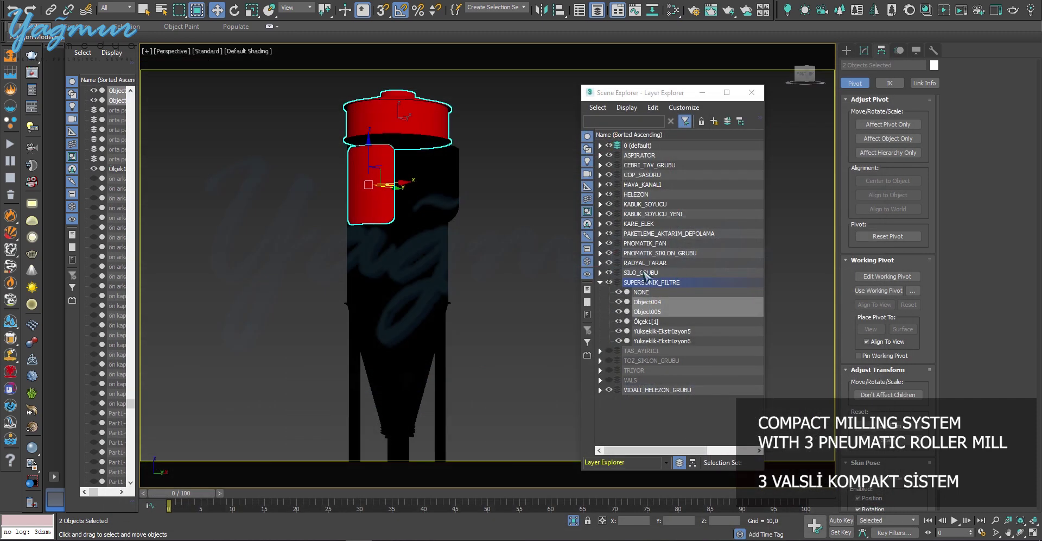
# Step: Select the parts at the hopper's bottom and assign them Clearcoat as well
pyautogui.click(496, 371)
pyautogui.moveTo(472, 328); pyautogui.dragTo(493, 233, button='middle')
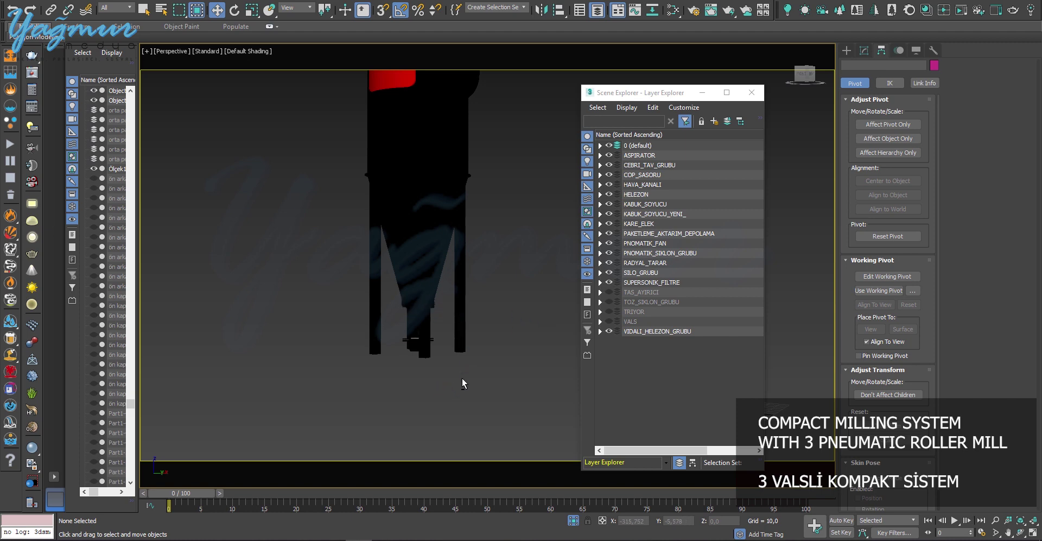
pyautogui.keyDown('alt'); pyautogui.moveTo(462, 379); pyautogui.dragTo(519, 375, button='middle'); pyautogui.keyUp('alt')
pyautogui.moveTo(486, 395); pyautogui.dragTo(373, 305)
pyautogui.press('m')
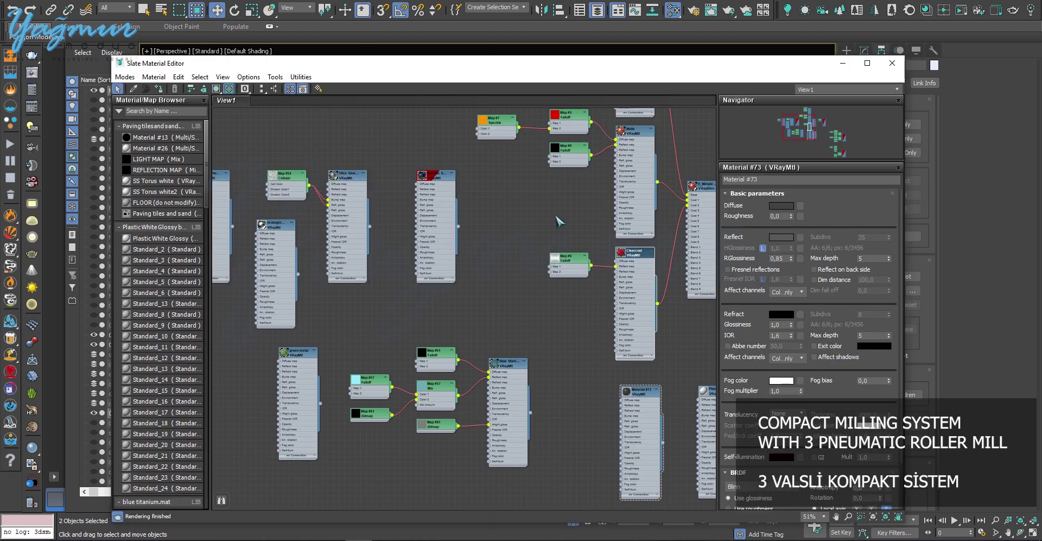
pyautogui.moveTo(623, 263); pyautogui.dragTo(504, 265, button='middle')
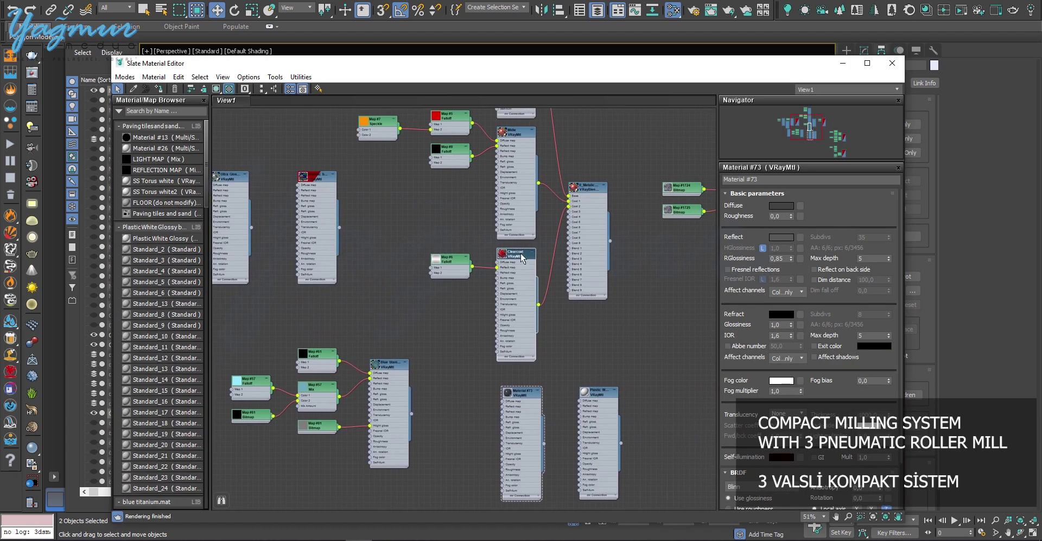
pyautogui.rightClick(521, 258)
pyautogui.click(553, 265)
pyautogui.press('m')
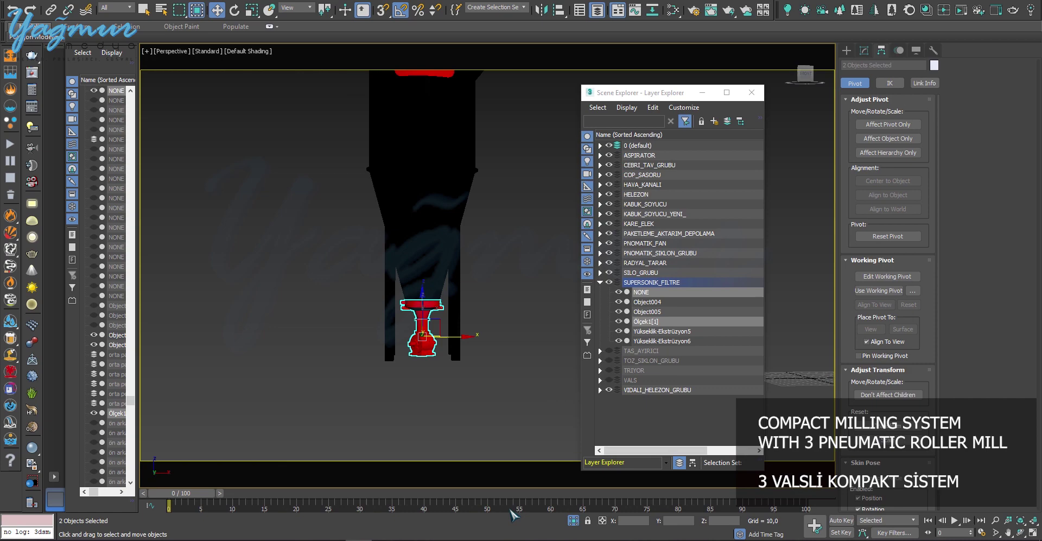
# Step: Bring the whole plant back into view and collapse the SUPERSONIK_FILTRE layer
pyautogui.click(573, 520)
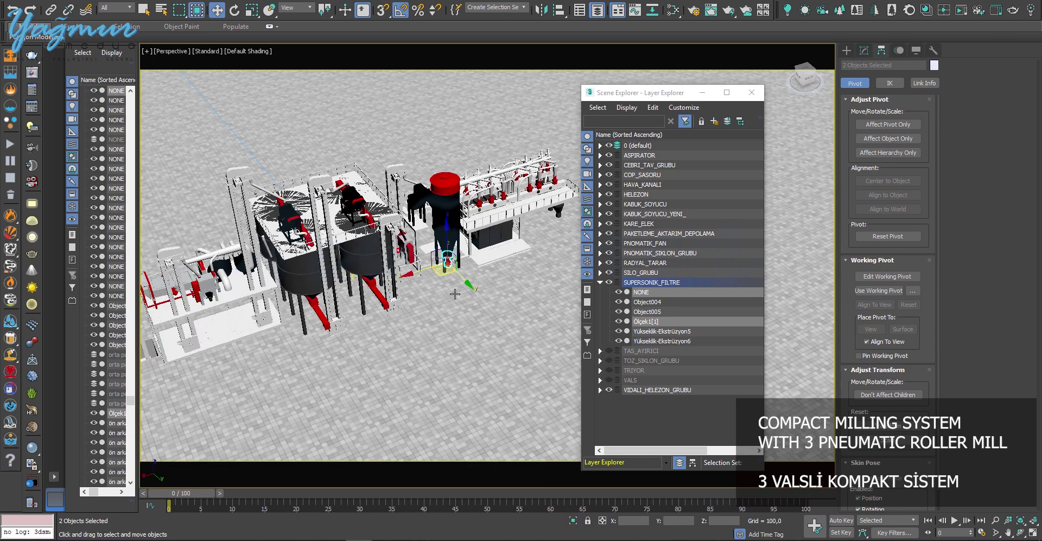
pyautogui.keyDown('alt'); pyautogui.moveTo(454, 293); pyautogui.dragTo(392, 261, button='middle'); pyautogui.keyUp('alt')
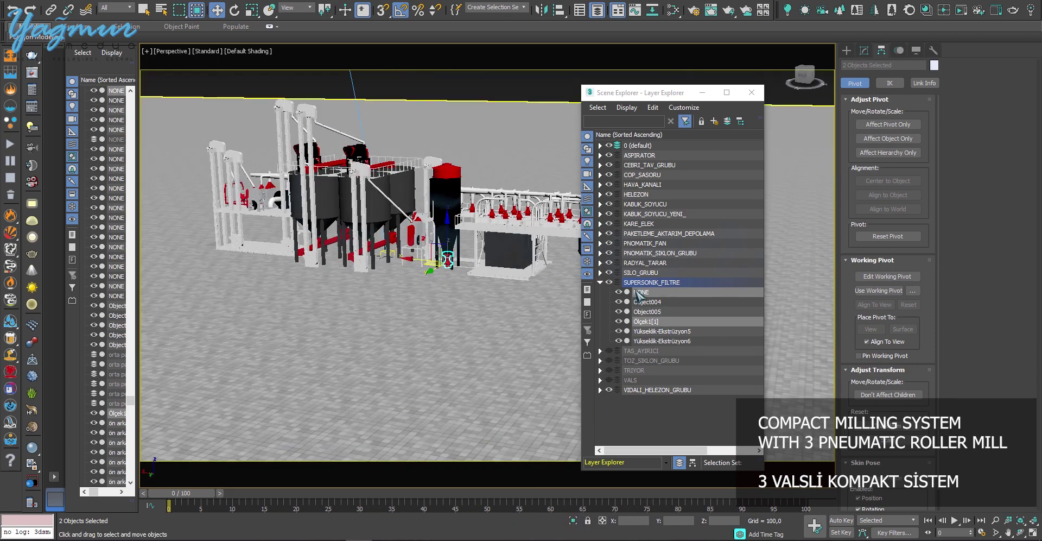
pyautogui.click(600, 283)
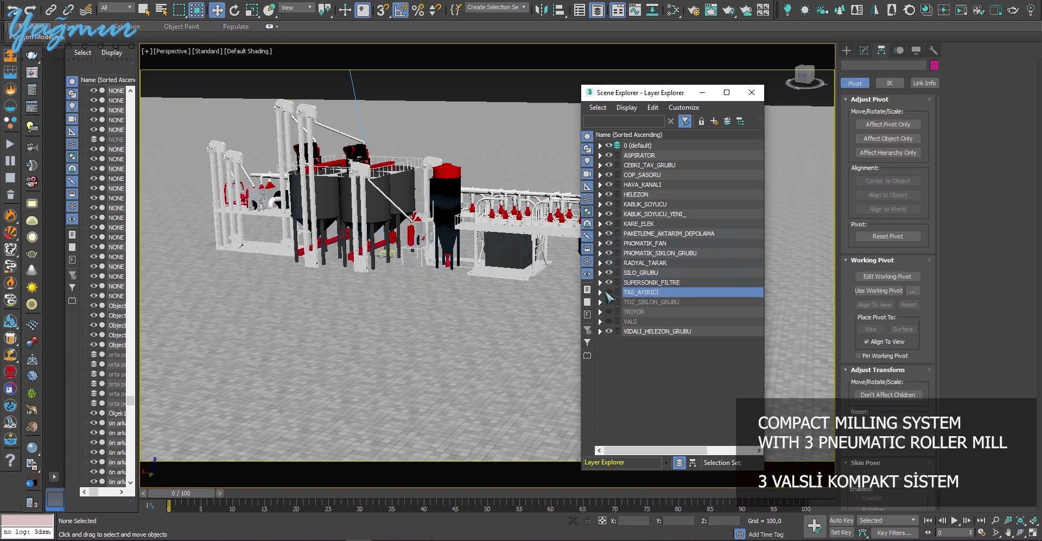
# Step: Select the TAS_AYIRICI machine, zoom to it and orbit so its motor end faces forward
pyautogui.rightClick(646, 292)
pyautogui.click(673, 300)
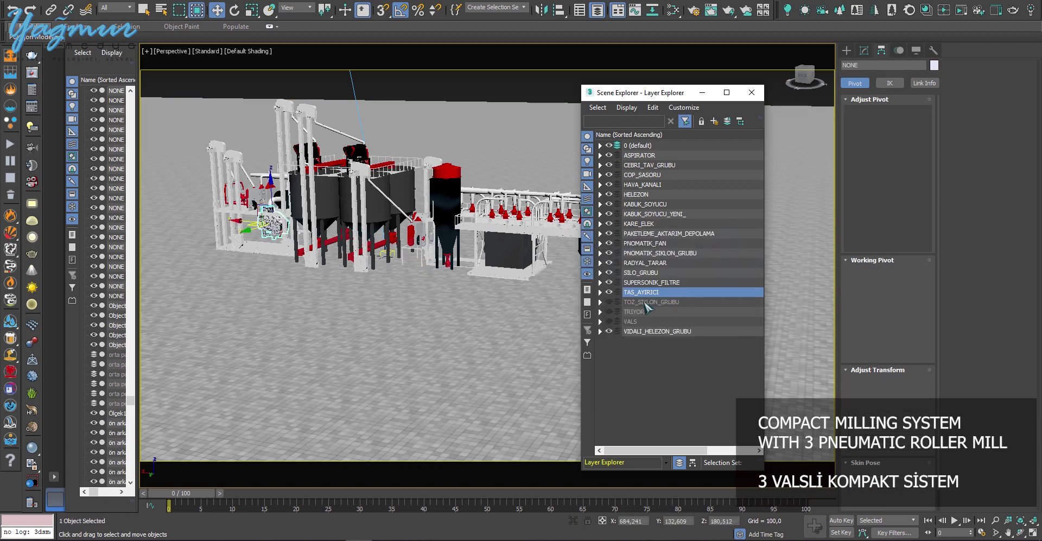
pyautogui.press('z')
pyautogui.keyDown('alt'); pyautogui.moveTo(439, 280); pyautogui.dragTo(380, 269, button='middle'); pyautogui.keyUp('alt')
pyautogui.scroll(-3, 413, 282)
pyautogui.keyDown('alt'); pyautogui.moveTo(380, 269); pyautogui.dragTo(360, 268, button='middle'); pyautogui.keyUp('alt')
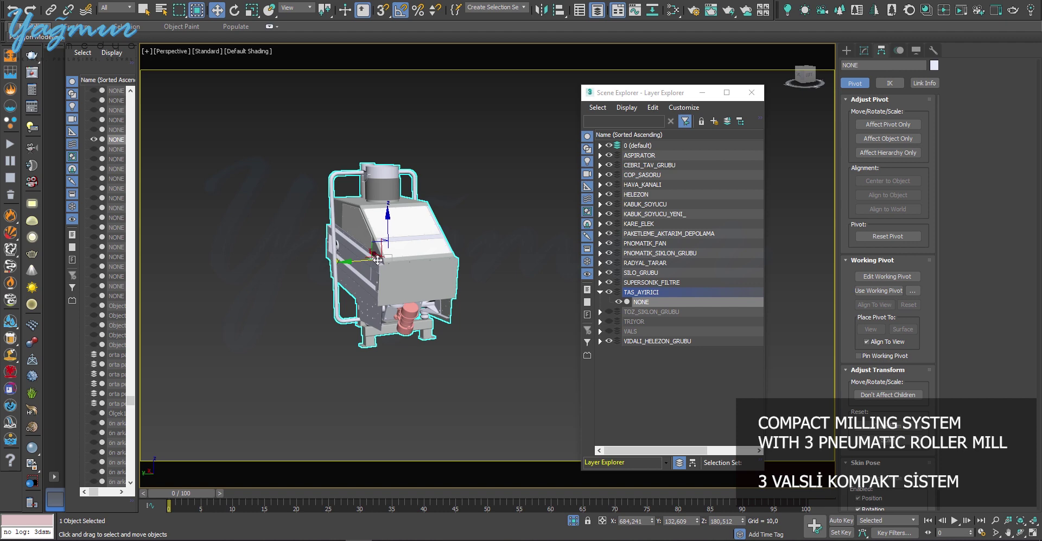
pyautogui.click(377, 259)
# Step: Reselect the whole machine and show its Editable Mesh stack in the Modify panel
pyautogui.press('m')
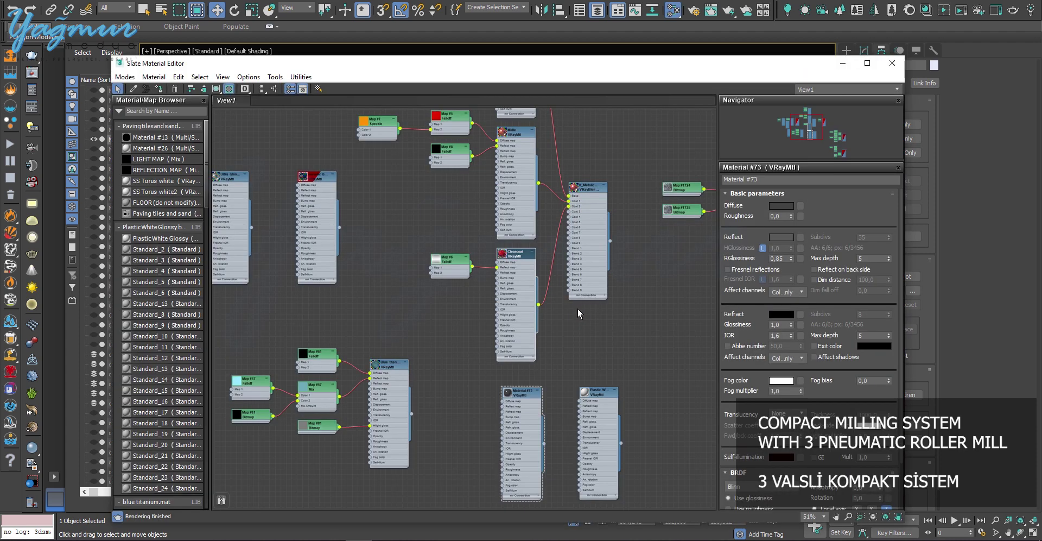
pyautogui.press('m')
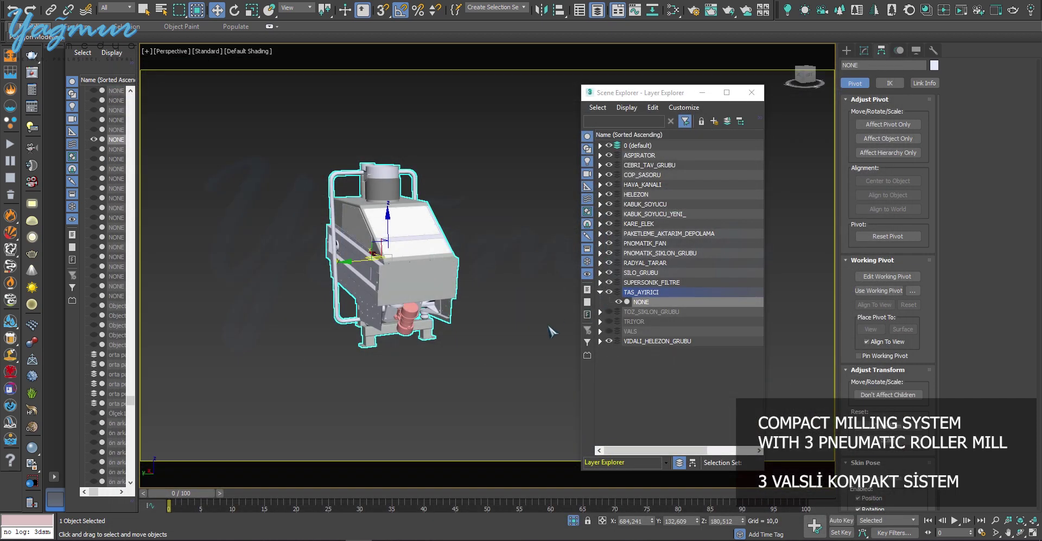
pyautogui.click(514, 337)
pyautogui.moveTo(523, 113); pyautogui.dragTo(188, 441)
pyautogui.click(432, 376)
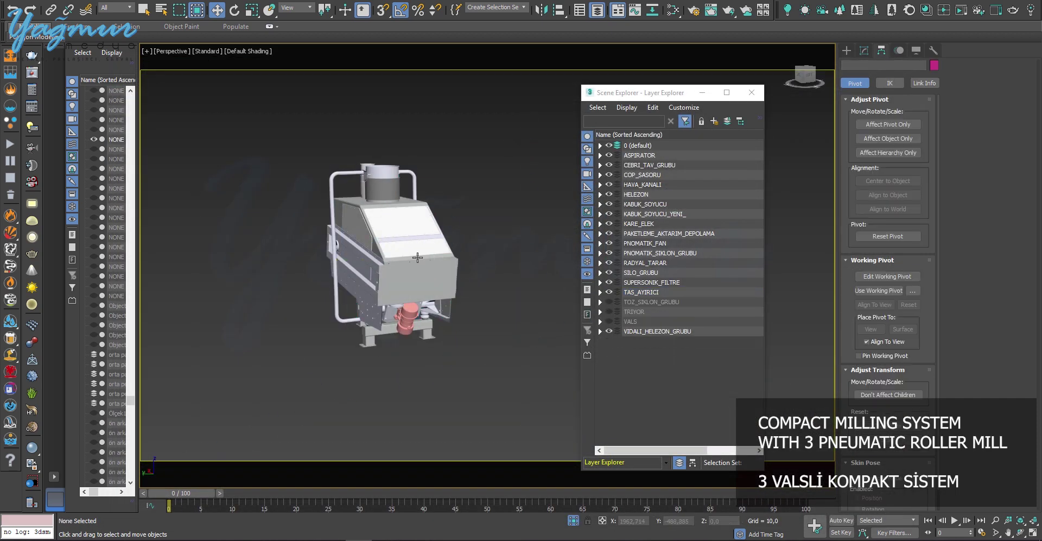
pyautogui.click(415, 264)
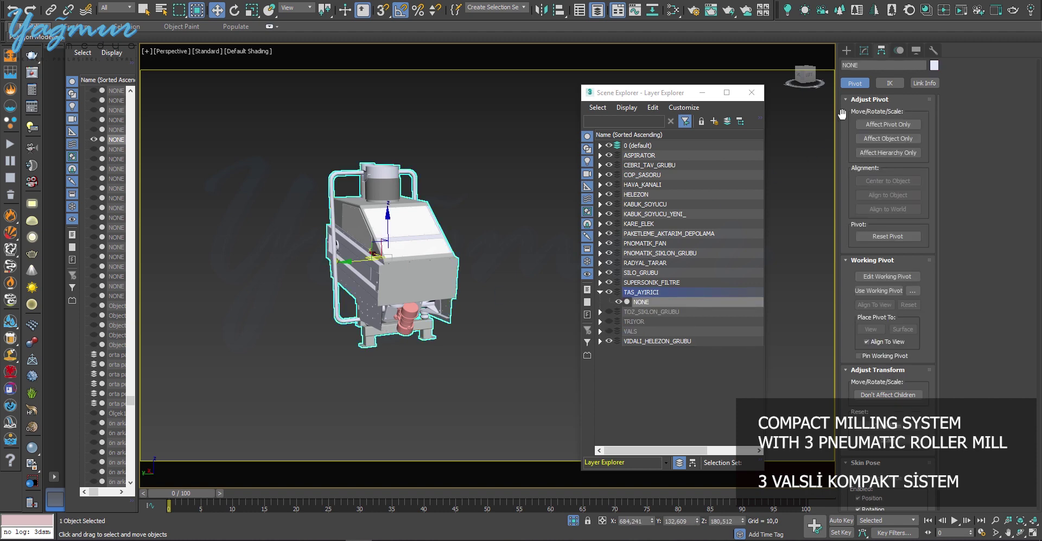
pyautogui.click(864, 50)
# Step: Select the top, front, left and side window panels and detach them as Object006
pyautogui.click(900, 211)
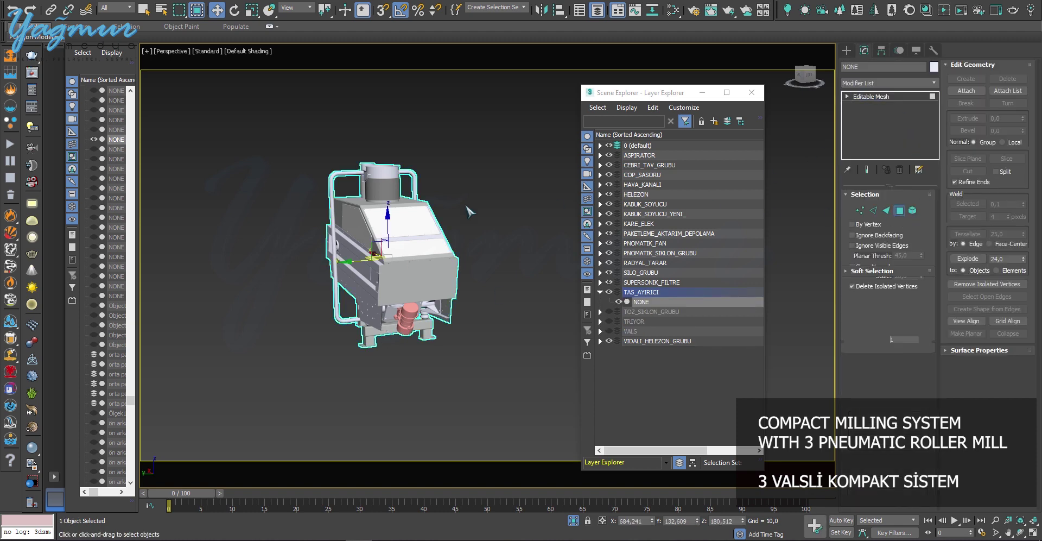
pyautogui.click(404, 221)
pyautogui.keyDown('ctrl'); pyautogui.click(420, 222); pyautogui.keyUp('ctrl')
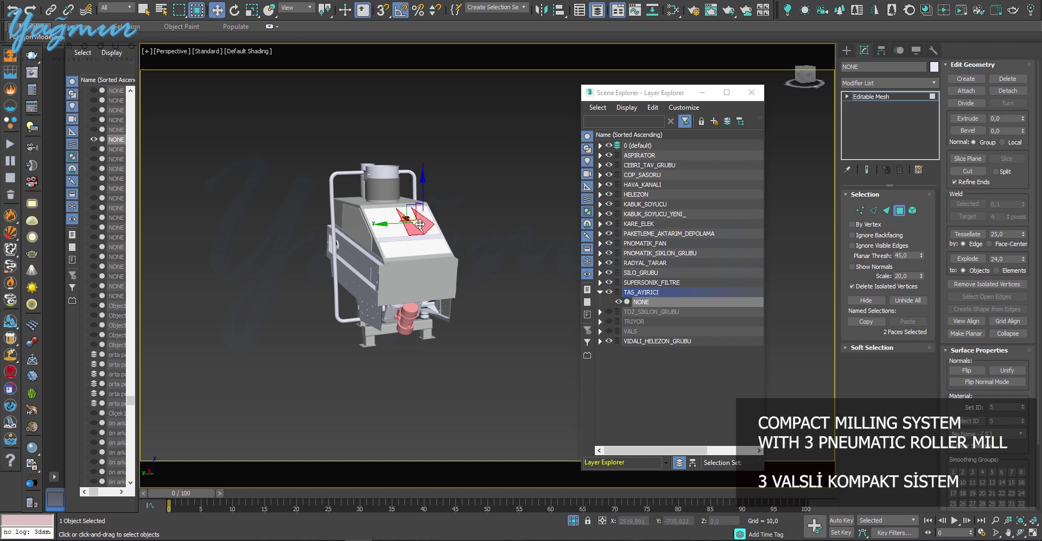
pyautogui.keyDown('ctrl'); pyautogui.click(414, 221); pyautogui.keyUp('ctrl')
pyautogui.scroll(3, 451, 224)
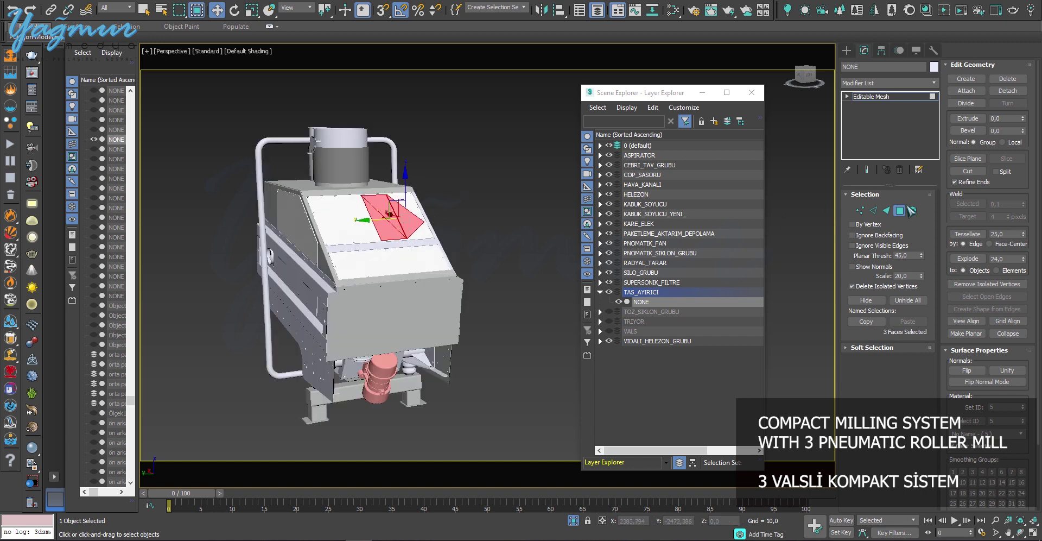
pyautogui.click(915, 212)
pyautogui.press('5')
pyautogui.click(350, 225)
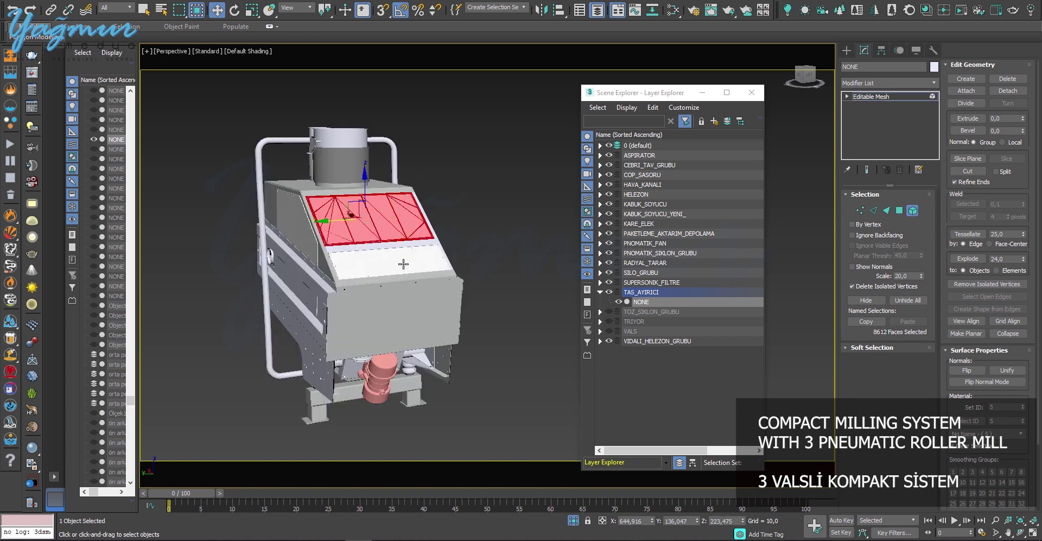
pyautogui.keyDown('ctrl'); pyautogui.click(403, 264); pyautogui.keyUp('ctrl')
pyautogui.keyDown('ctrl'); pyautogui.click(302, 249); pyautogui.keyUp('ctrl')
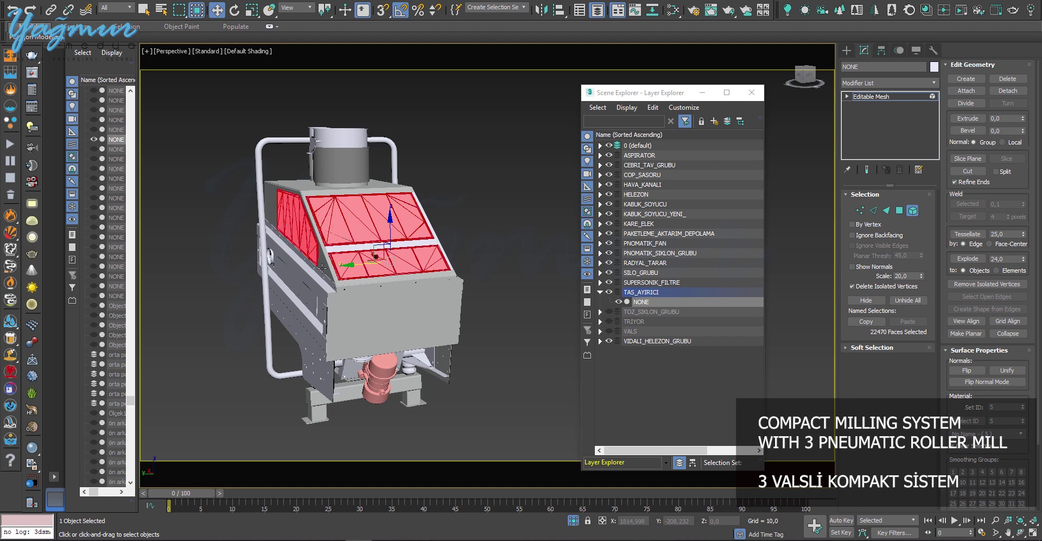
pyautogui.keyDown('alt'); pyautogui.moveTo(322, 267); pyautogui.dragTo(422, 249, button='middle'); pyautogui.keyUp('alt')
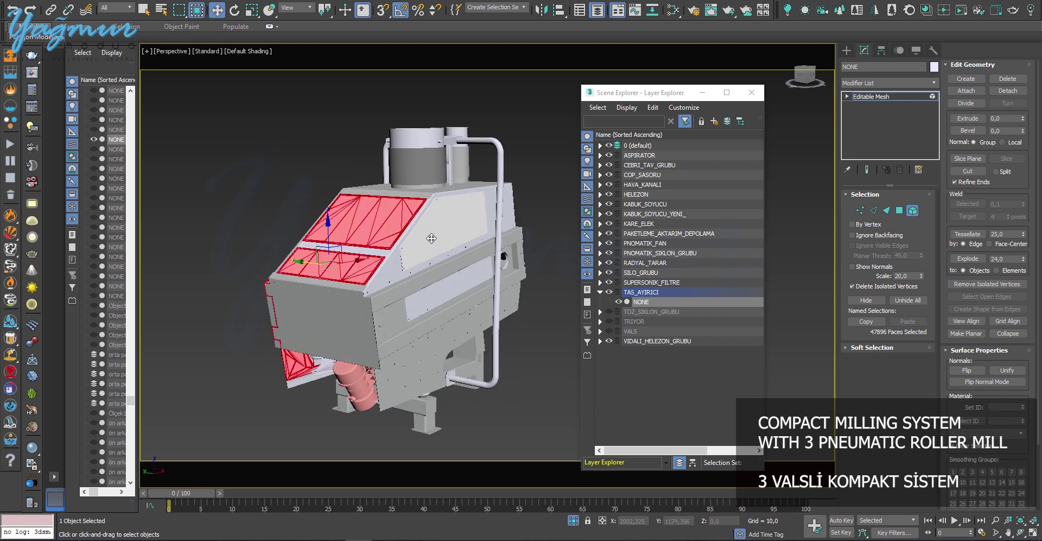
pyautogui.hotkey('ctrl', 'z')
pyautogui.keyDown('ctrl'); pyautogui.click(478, 205); pyautogui.keyUp('ctrl')
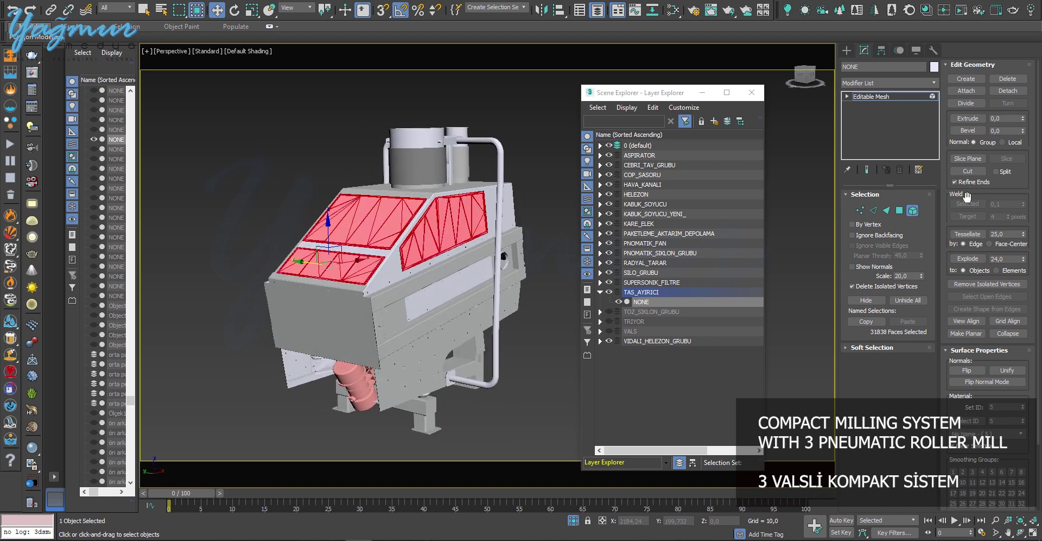
pyautogui.click(1008, 91)
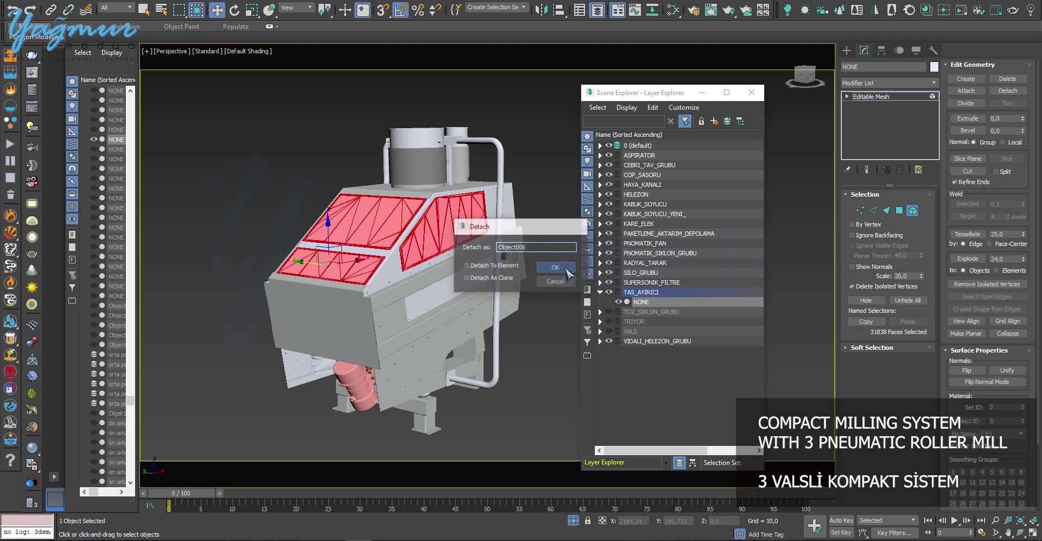
pyautogui.click(562, 265)
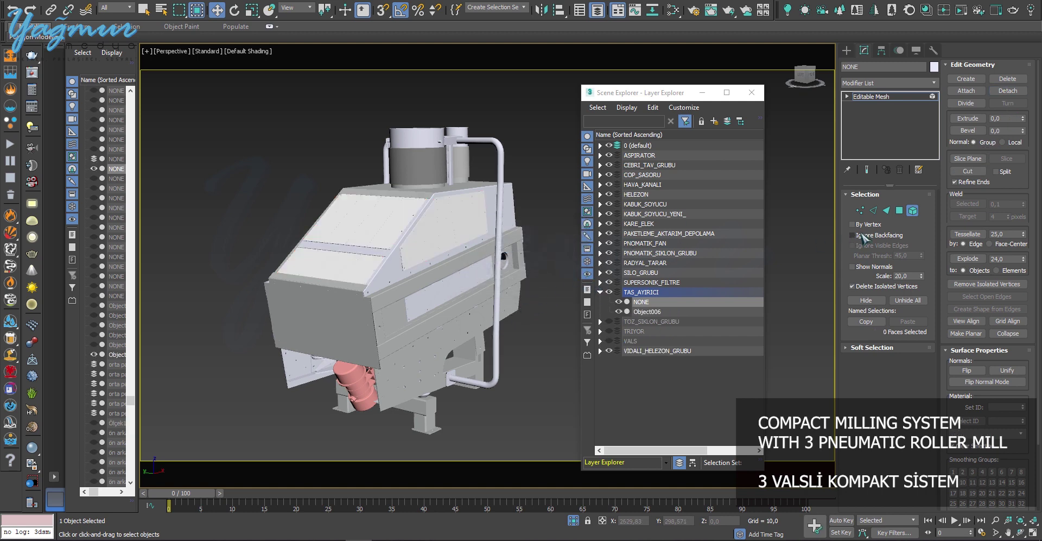
# Step: Select the pipes, top cylinder and tall cylinder and detach them as Object007
pyautogui.click(913, 211)
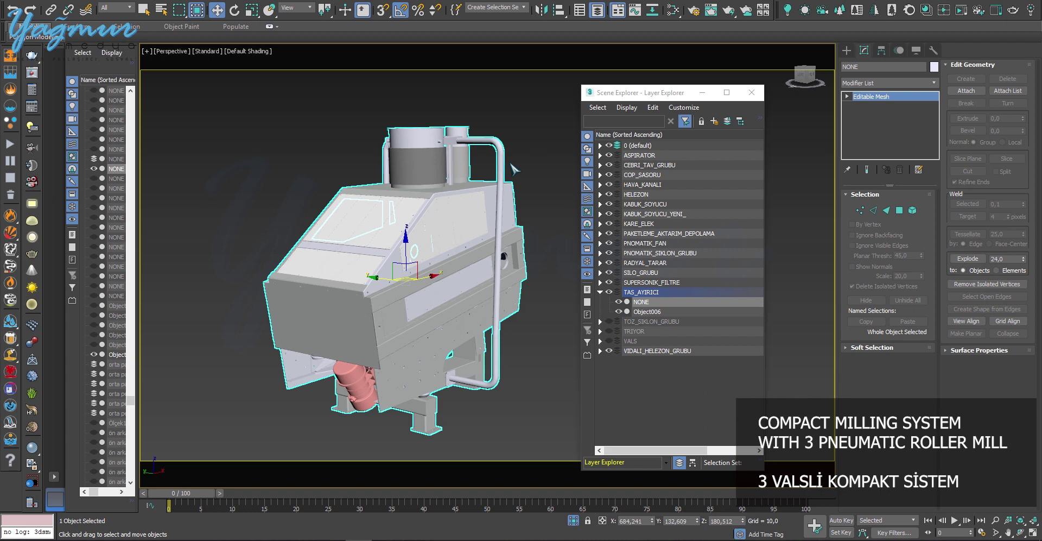
pyautogui.click(913, 211)
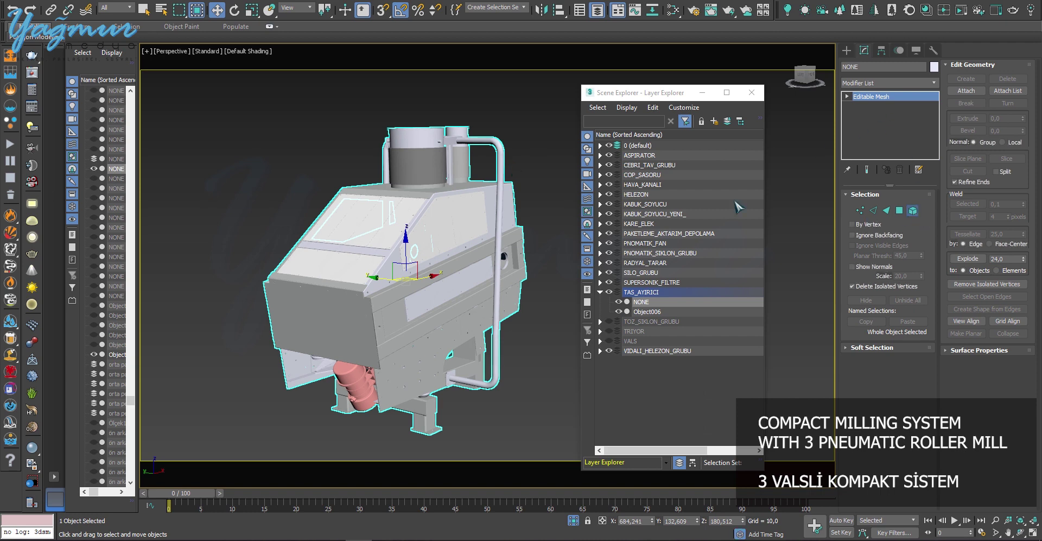
pyautogui.click(499, 153)
pyautogui.keyDown('alt'); pyautogui.moveTo(428, 355); pyautogui.dragTo(389, 180, button='middle'); pyautogui.keyUp('alt')
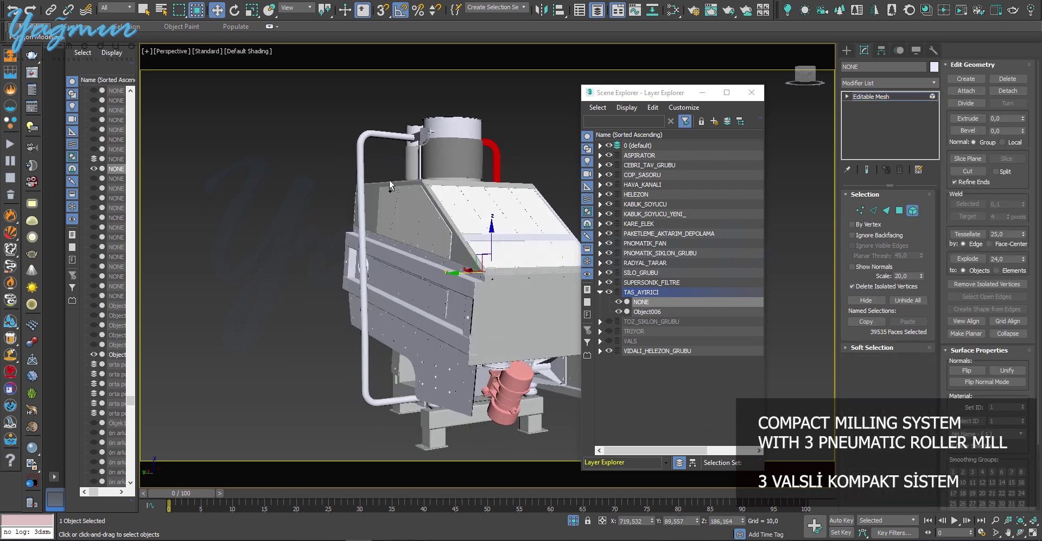
pyautogui.keyDown('ctrl'); pyautogui.click(357, 157); pyautogui.keyUp('ctrl')
pyautogui.keyDown('ctrl'); pyautogui.click(465, 127); pyautogui.keyUp('ctrl')
pyautogui.keyDown('alt'); pyautogui.moveTo(465, 127); pyautogui.dragTo(428, 189, button='middle'); pyautogui.keyUp('alt')
pyautogui.keyDown('ctrl'); pyautogui.click(409, 127); pyautogui.keyUp('ctrl')
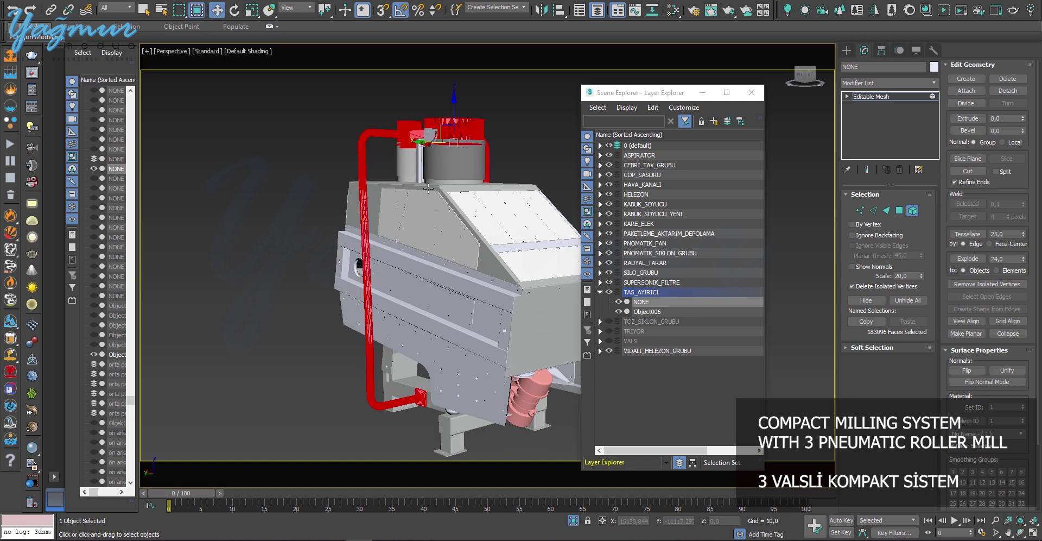
pyautogui.click(1008, 91)
pyautogui.press('Return')
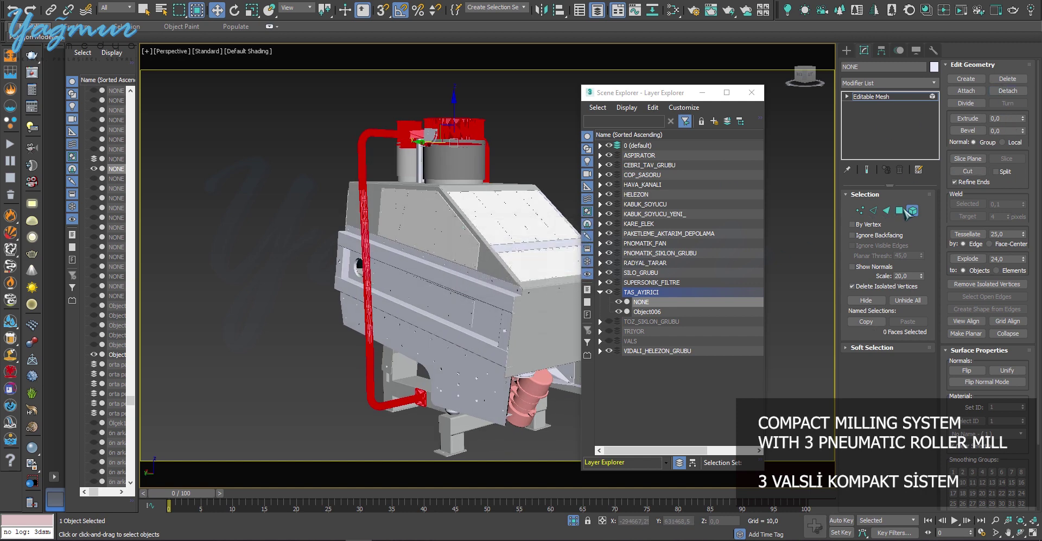
# Step: Select the lower left part, lower right hopper and pink cylinder and detach them as Object008
pyautogui.click(911, 211)
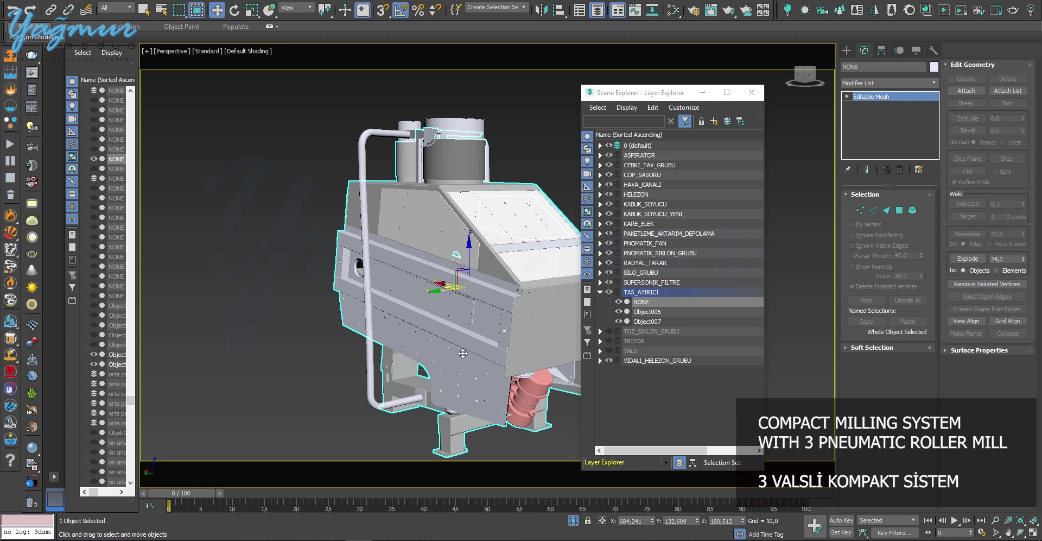
pyautogui.keyDown('alt'); pyautogui.moveTo(462, 353); pyautogui.dragTo(507, 308, button='middle'); pyautogui.keyUp('alt')
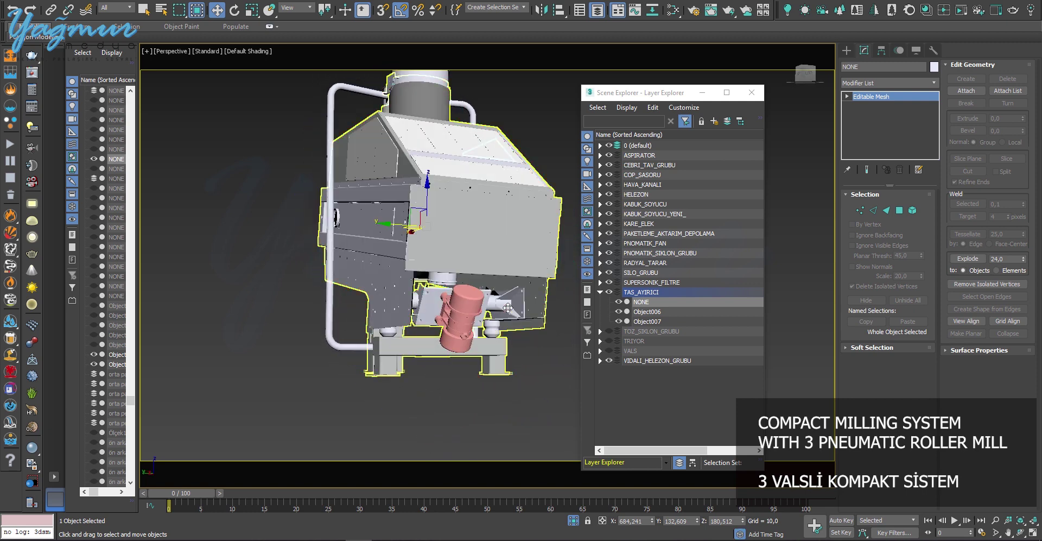
pyautogui.click(913, 210)
pyautogui.click(367, 271)
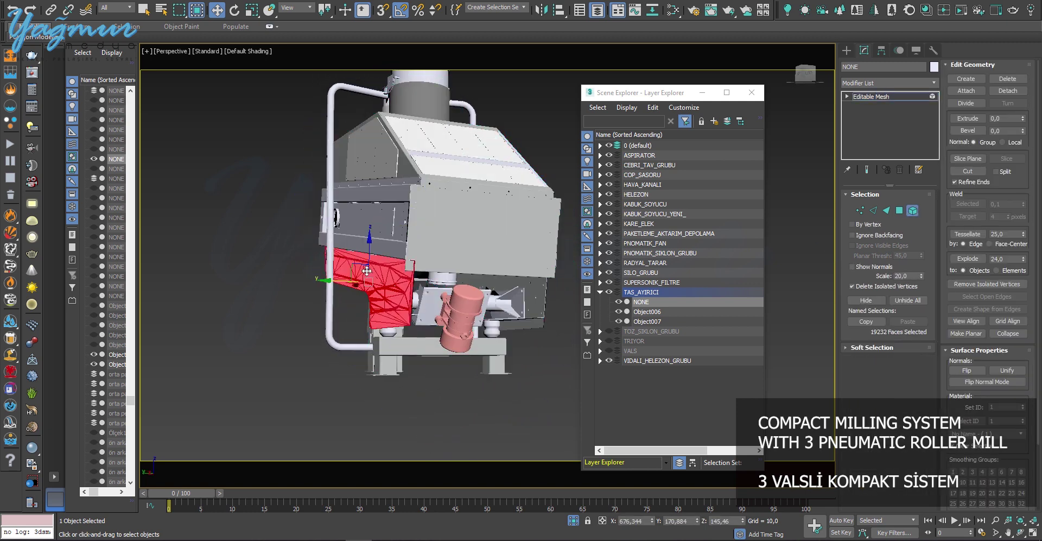
pyautogui.keyDown('alt'); pyautogui.moveTo(367, 270); pyautogui.dragTo(448, 327, button='middle'); pyautogui.keyUp('alt')
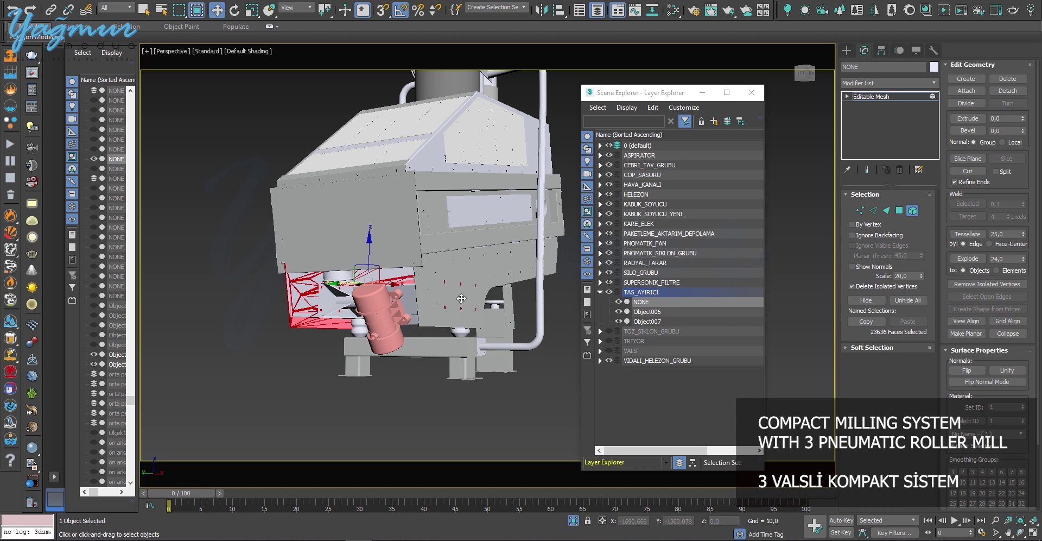
pyautogui.keyDown('ctrl'); pyautogui.click(496, 276); pyautogui.keyUp('ctrl')
pyautogui.keyDown('alt'); pyautogui.moveTo(448, 342); pyautogui.dragTo(525, 324, button='middle'); pyautogui.keyUp('alt')
pyautogui.keyDown('ctrl'); pyautogui.click(448, 326); pyautogui.keyUp('ctrl')
pyautogui.keyDown('alt'); pyautogui.moveTo(449, 326); pyautogui.dragTo(511, 328, button='middle'); pyautogui.keyUp('alt')
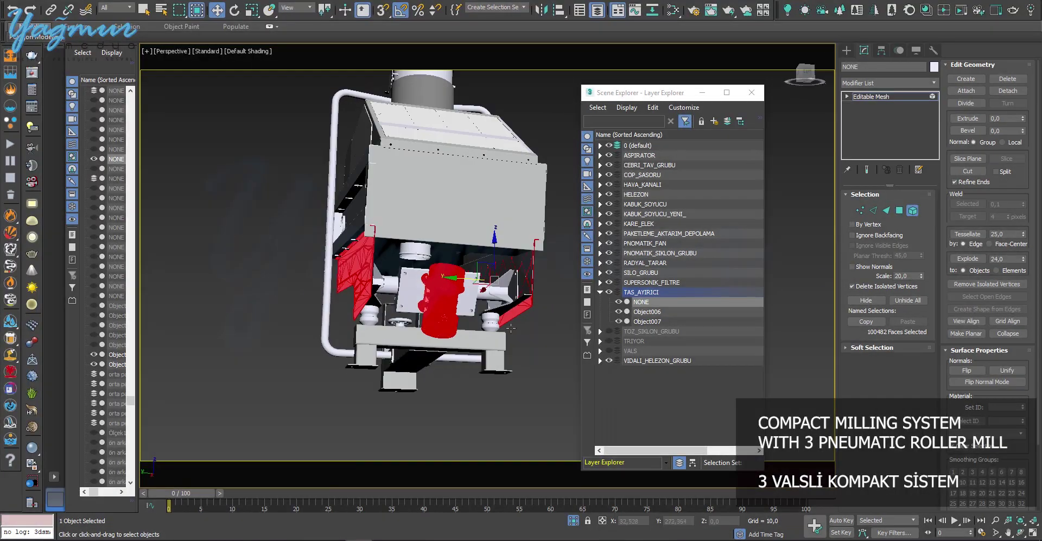
pyautogui.click(1008, 92)
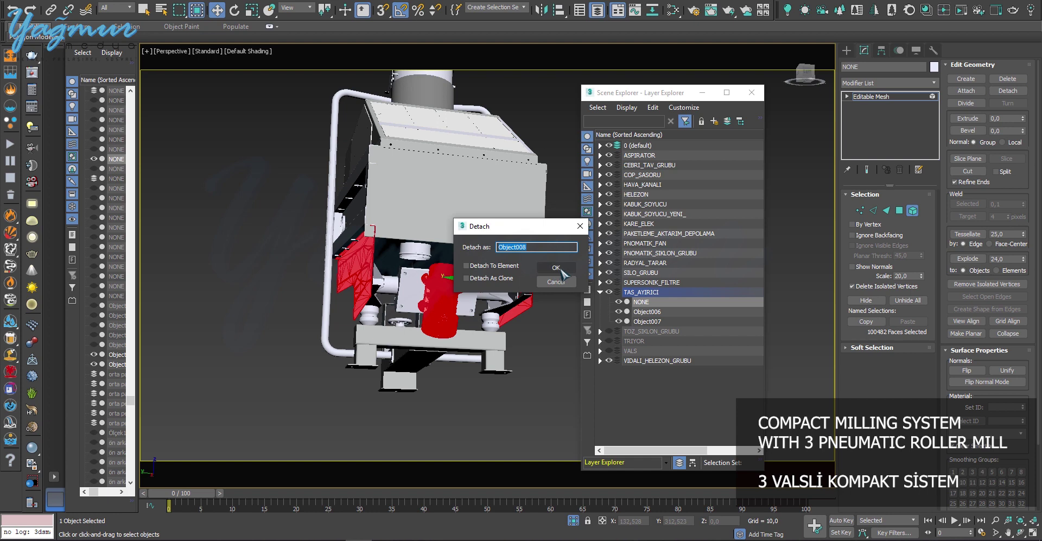
pyautogui.click(554, 269)
# Step: Leave element mode, orbit around the separated machine and clear the selection
pyautogui.click(916, 212)
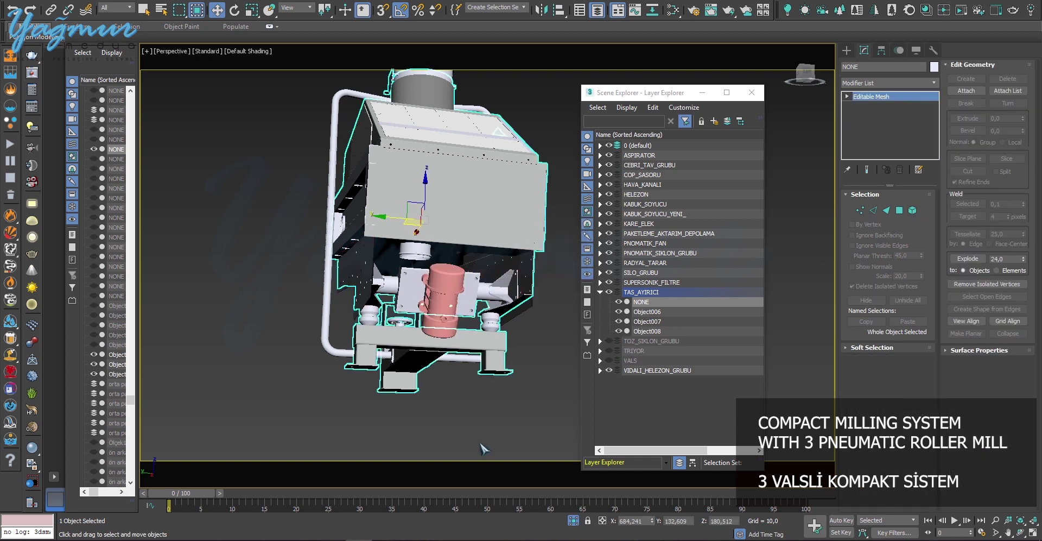
pyautogui.keyDown('alt'); pyautogui.moveTo(513, 374); pyautogui.dragTo(392, 397, button='middle'); pyautogui.keyUp('alt')
pyautogui.scroll(5, 390, 393)
pyautogui.keyDown('alt'); pyautogui.moveTo(458, 396); pyautogui.dragTo(520, 354, button='middle'); pyautogui.keyUp('alt')
pyautogui.scroll(-5, 398, 400)
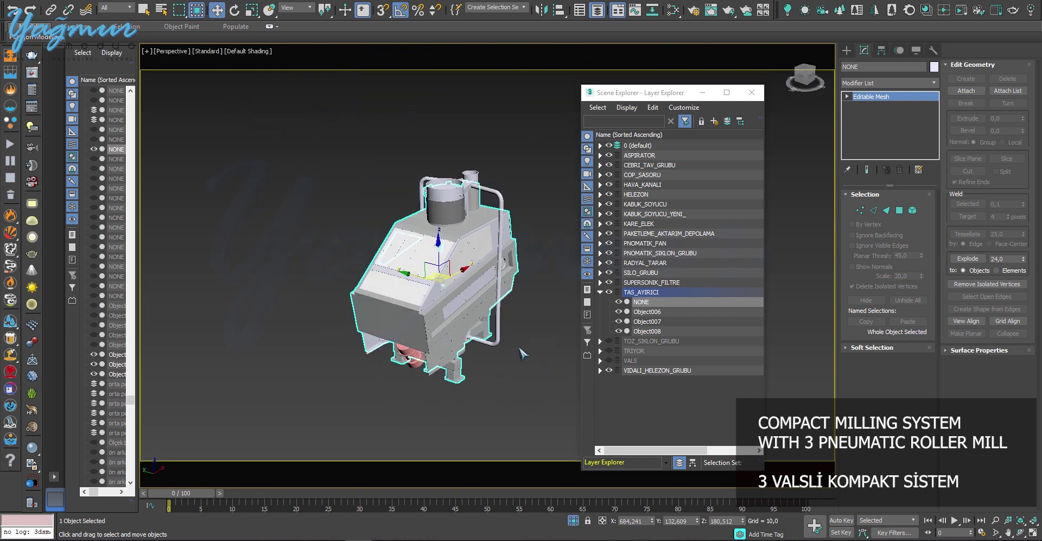
pyautogui.click(527, 382)
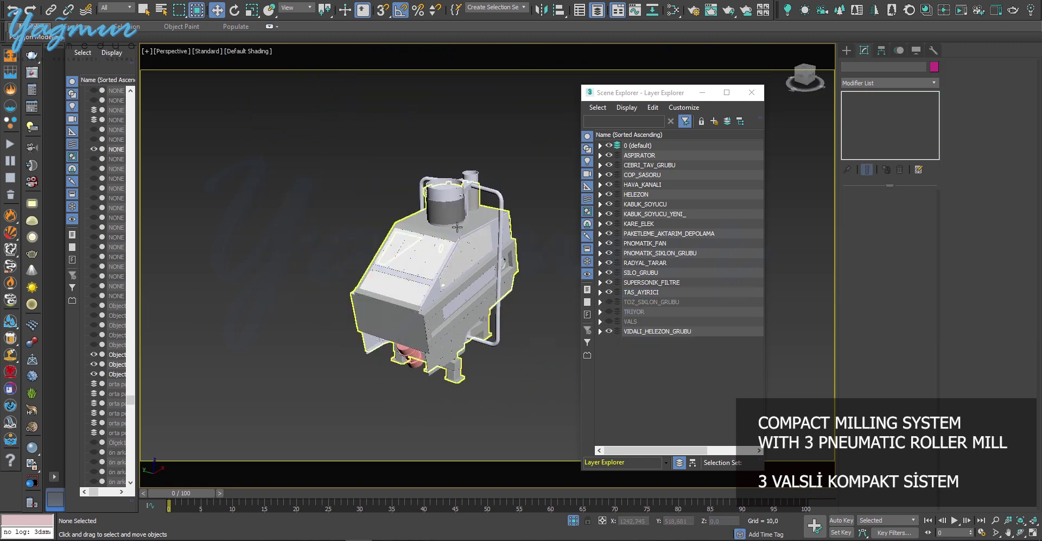
# Step: Assign Material #73 to the reselected separator part from the Slate editor
pyautogui.click(457, 227)
pyautogui.press('m')
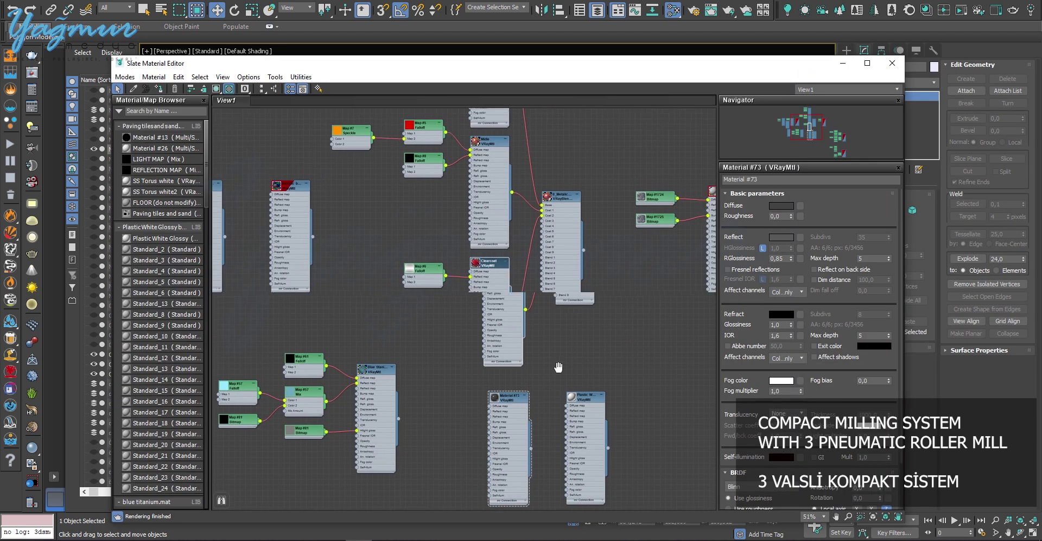
pyautogui.moveTo(559, 367); pyautogui.dragTo(442, 416, button='middle')
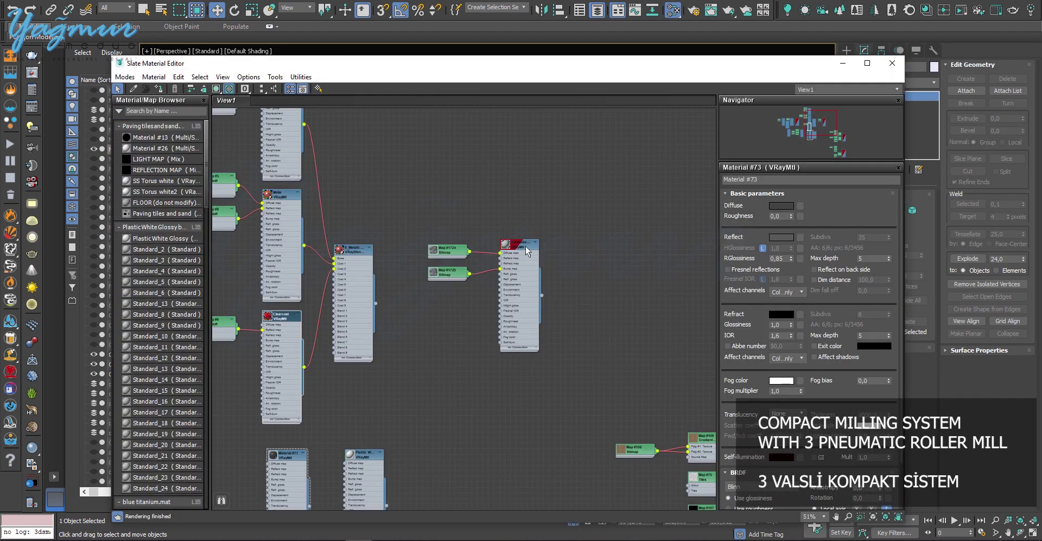
pyautogui.rightClick(526, 250)
pyautogui.click(559, 252)
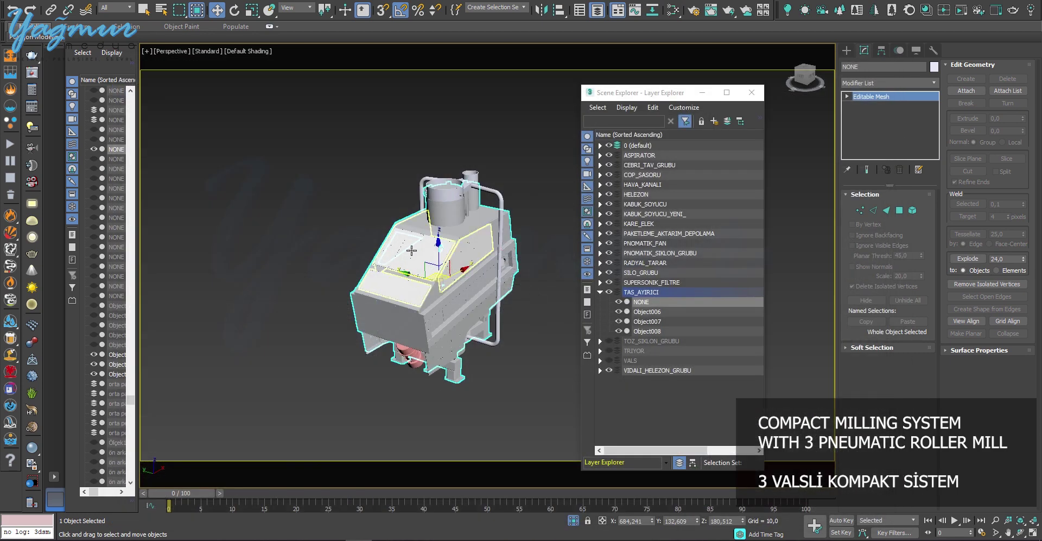
# Step: Select the window panel Object006 and begin creating a new material for it in Slate
pyautogui.click(411, 250)
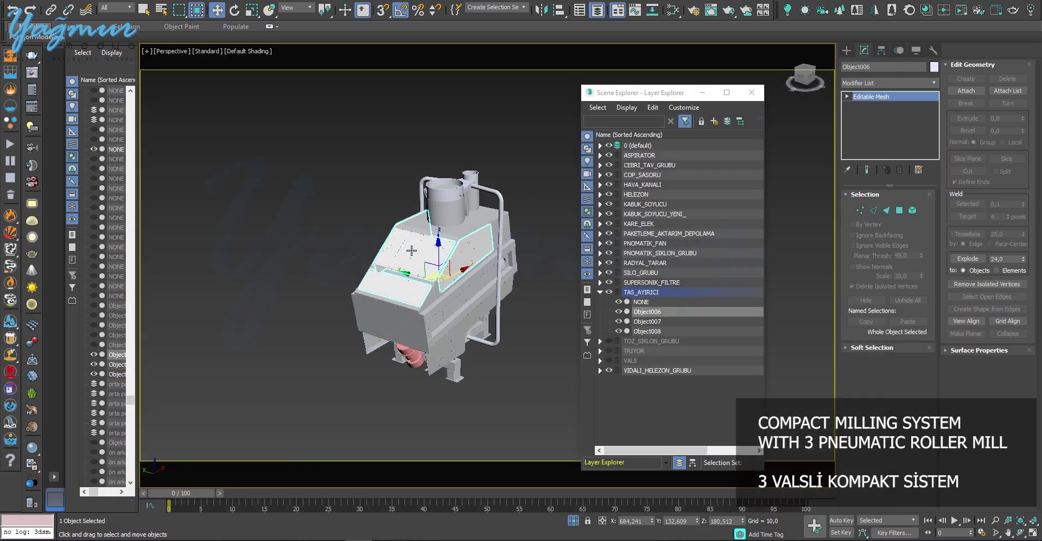
pyautogui.press('m')
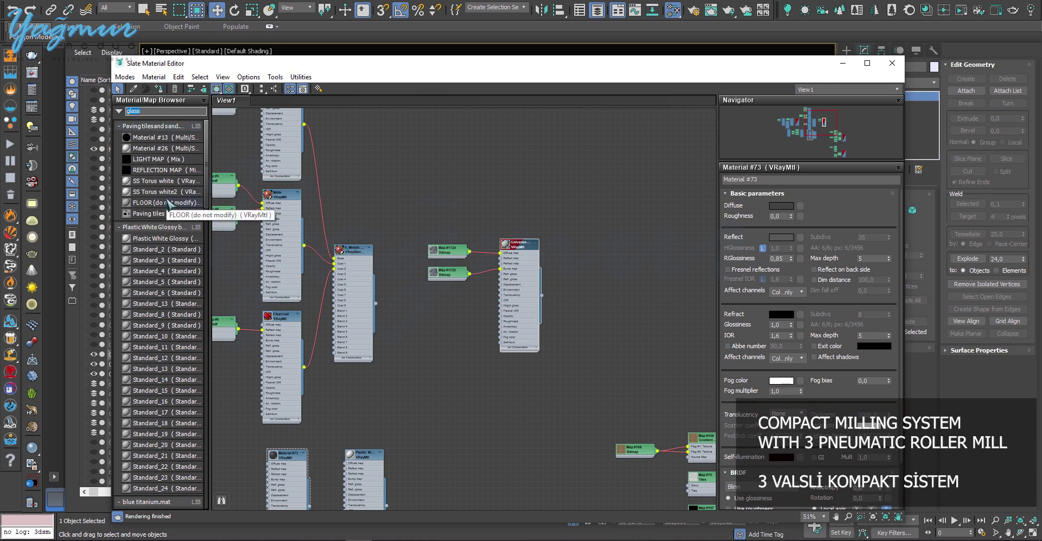
pyautogui.moveTo(543, 242); pyautogui.dragTo(381, 183, button='middle')
pyautogui.scroll(1, 444, 253)
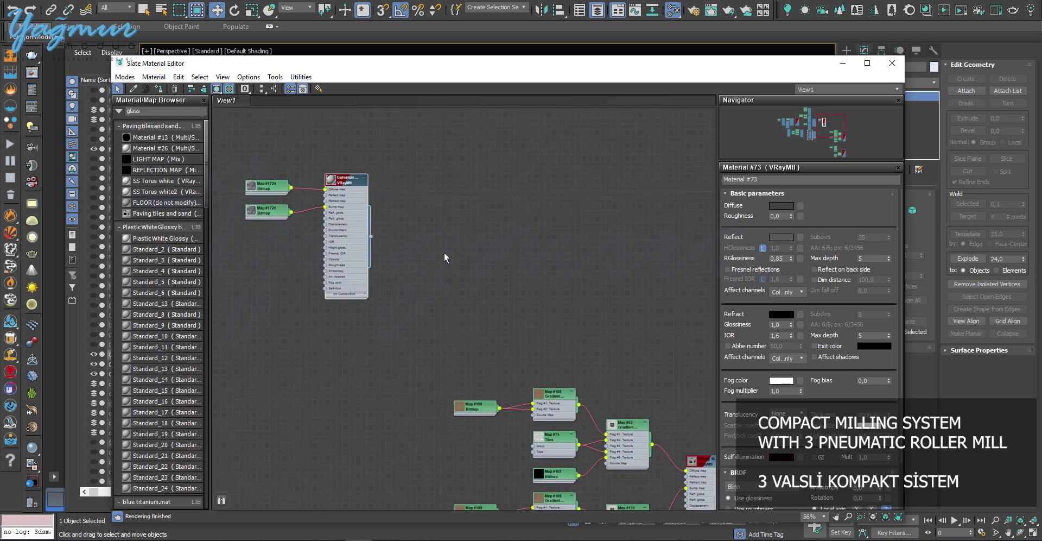
pyautogui.rightClick(475, 189)
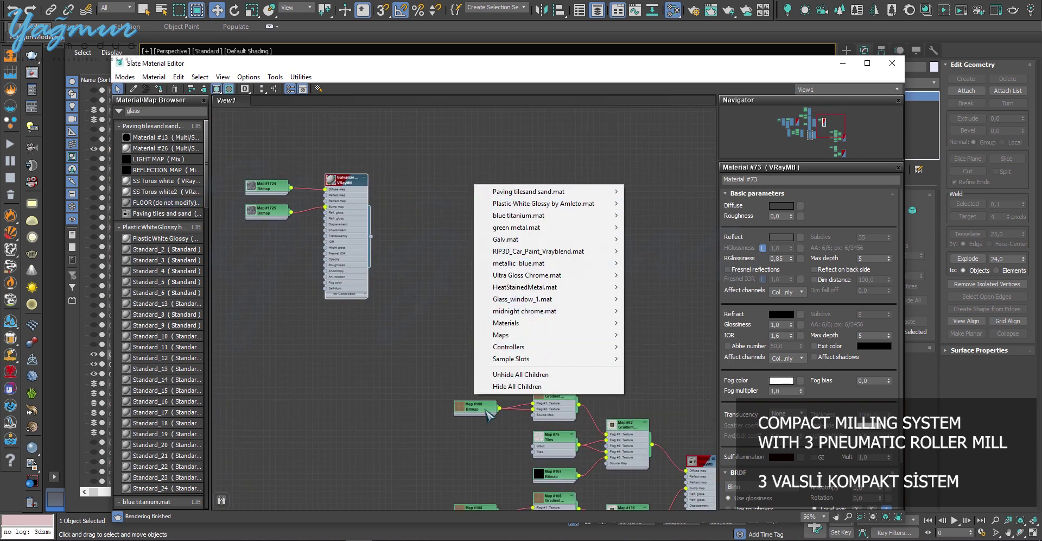
# Step: Create a Standard material with a blue diffuse colour, specular level 82 and glossiness 42
pyautogui.moveTo(528, 230)
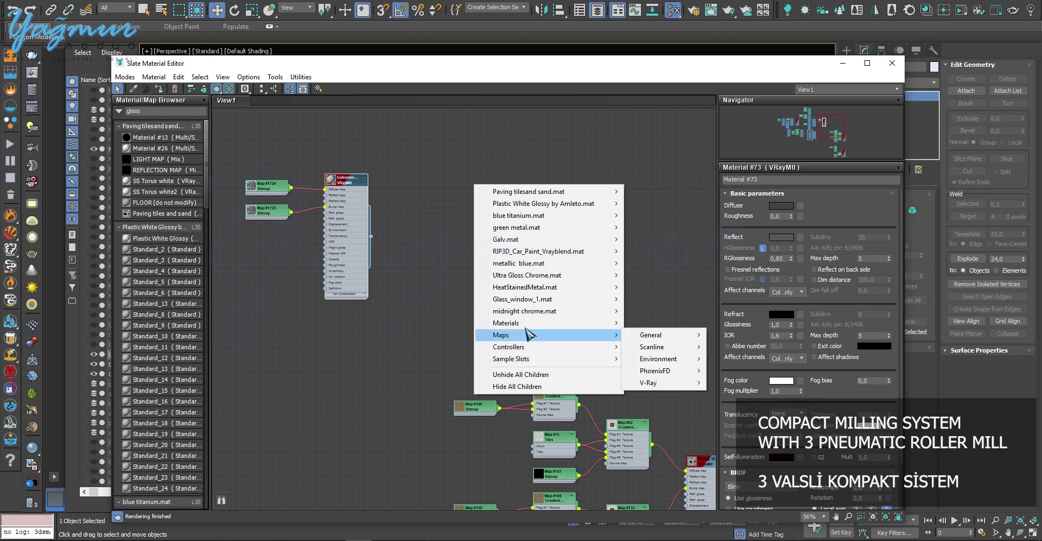
pyautogui.moveTo(537, 322)
pyautogui.moveTo(651, 341)
pyautogui.click(716, 345)
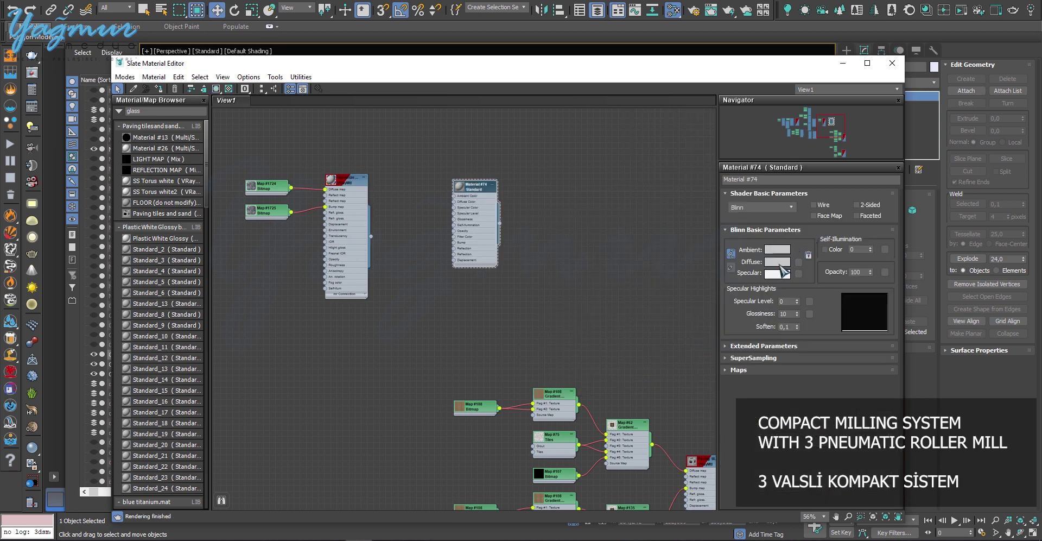
pyautogui.click(777, 261)
pyautogui.moveTo(266, 86)
pyautogui.mouseDown()
pyautogui.moveTo(321, 79)
pyautogui.moveTo(321, 50)
pyautogui.mouseUp()
pyautogui.click(402, 142)
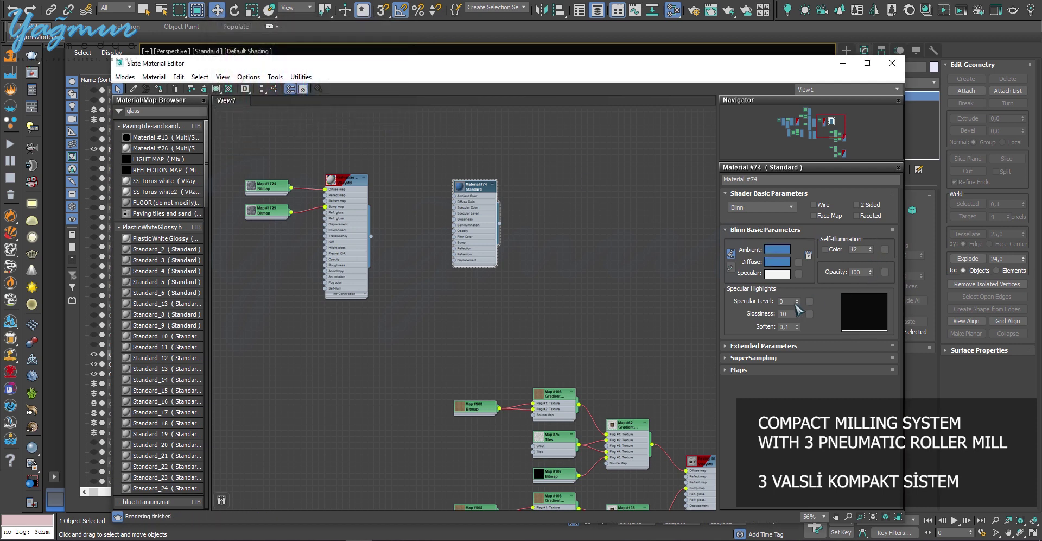
pyautogui.moveTo(799, 296); pyautogui.dragTo(797, 254)
pyautogui.moveTo(796, 313); pyautogui.dragTo(872, 304)
# Step: Preview Material #74 on a checkered background and assign it to the window panel
pyautogui.scroll(2, 475, 195)
pyautogui.click(463, 188)
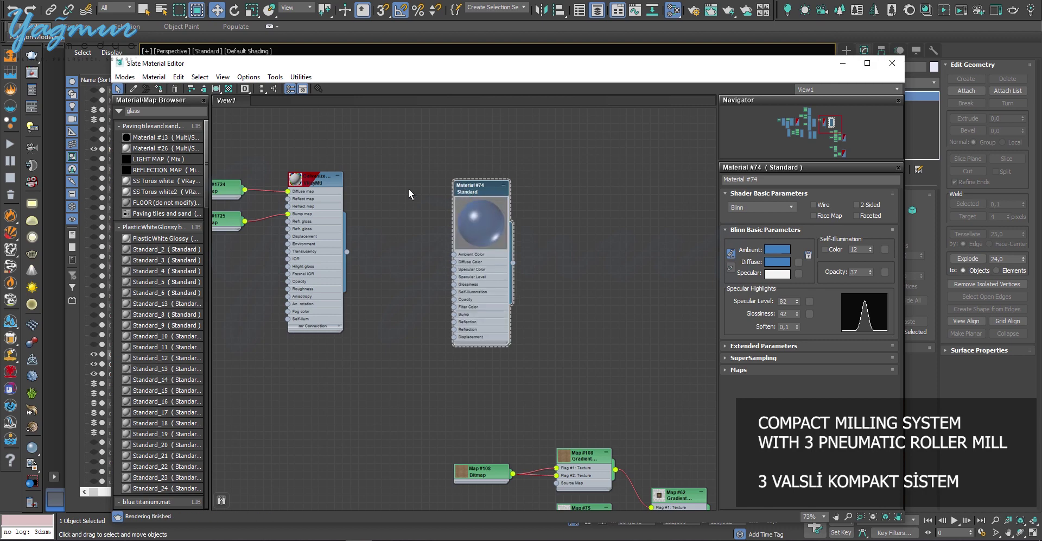
pyautogui.click(229, 89)
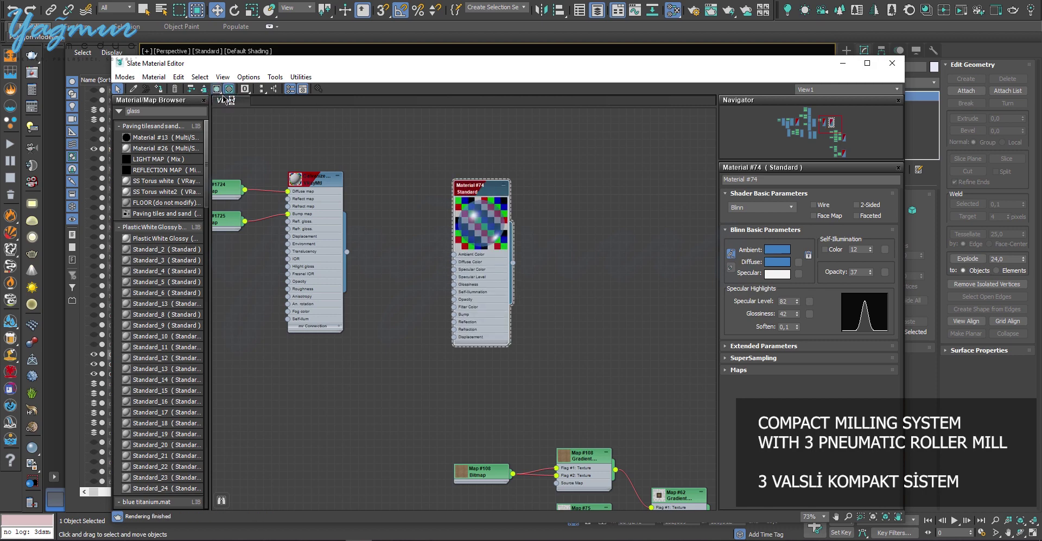
pyautogui.press('m')
pyautogui.press('m')
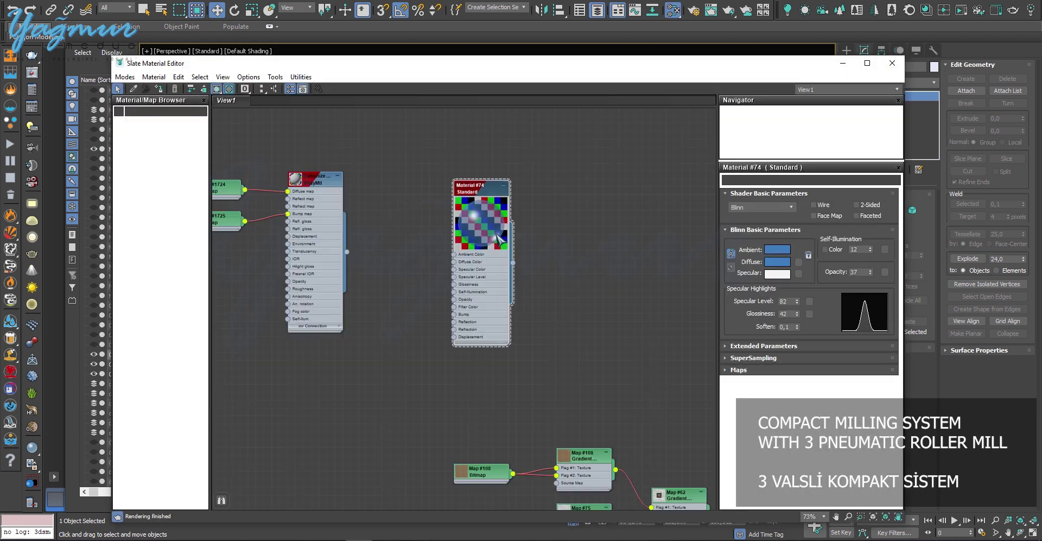
pyautogui.rightClick(481, 184)
pyautogui.click(504, 199)
pyautogui.press('m')
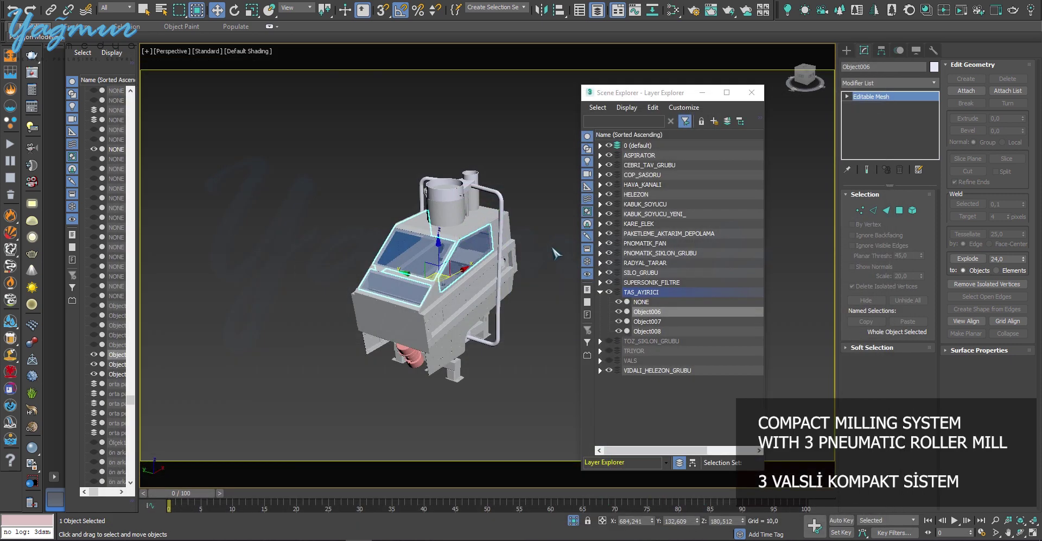
# Step: Select the separator's outer shell and assign it the midnight chrome material
pyautogui.click(511, 332)
pyautogui.click(436, 345)
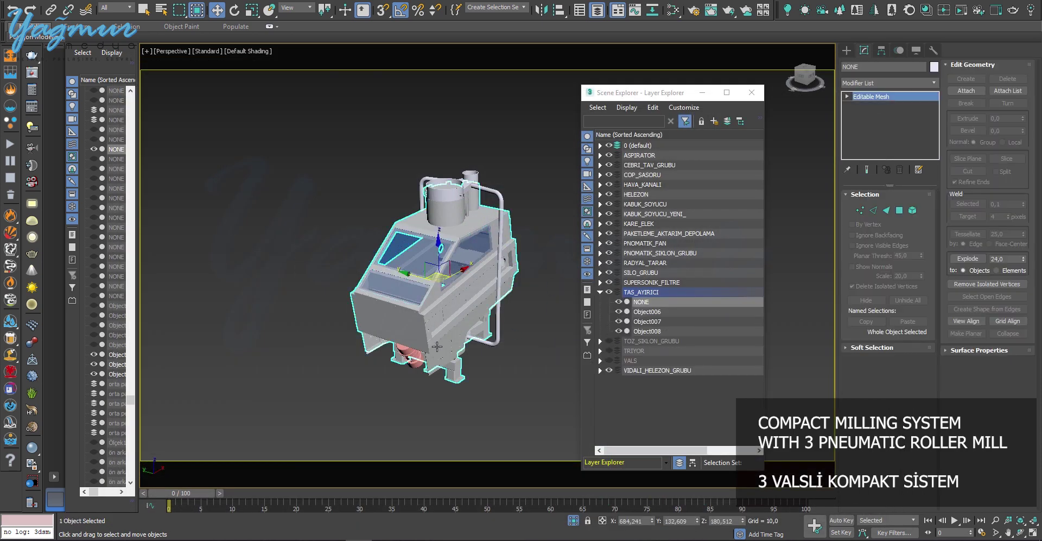
pyautogui.press('m')
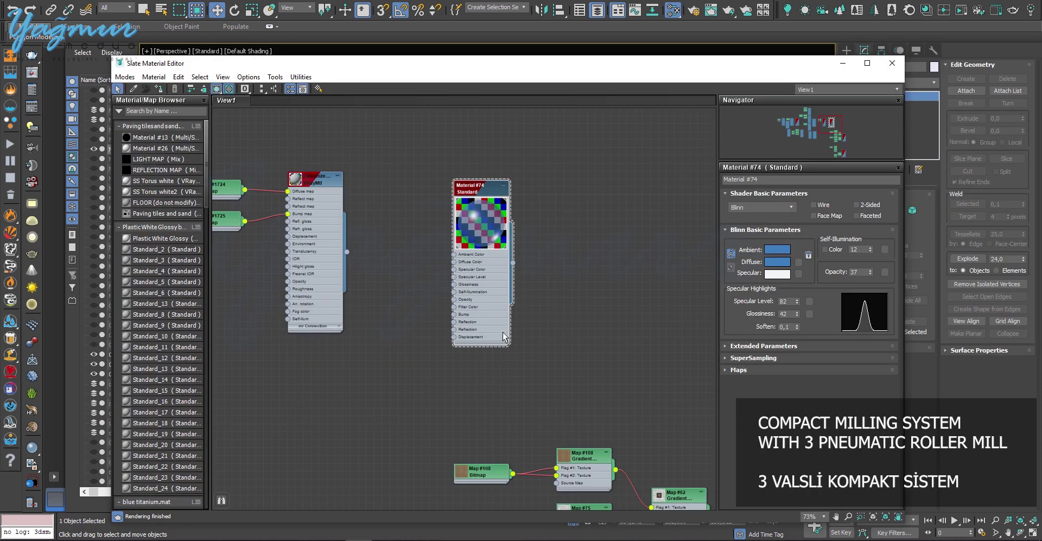
pyautogui.scroll(-6, 392, 382)
pyautogui.moveTo(399, 358); pyautogui.dragTo(697, 278, button='middle')
pyautogui.moveTo(324, 308); pyautogui.dragTo(578, 276, button='middle')
pyautogui.rightClick(431, 210)
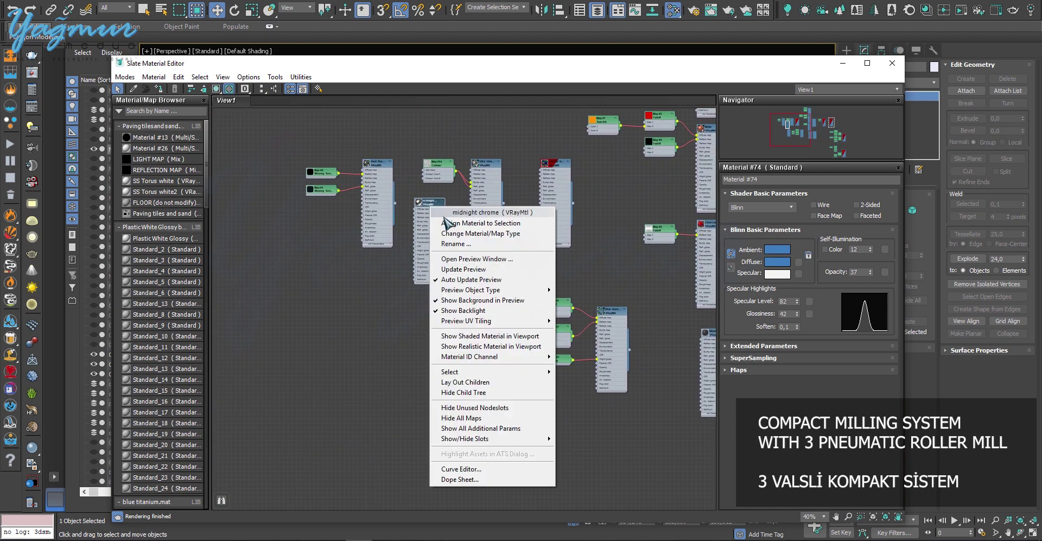
pyautogui.click(448, 237)
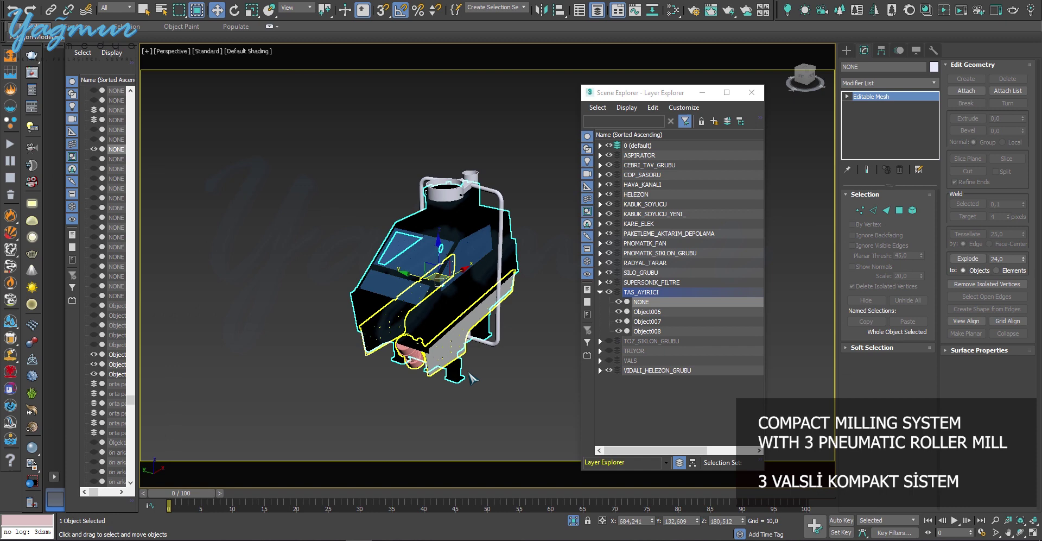
# Step: Give the side sheet Object008 the red Clearcoat material
pyautogui.click(449, 354)
pyautogui.press('m')
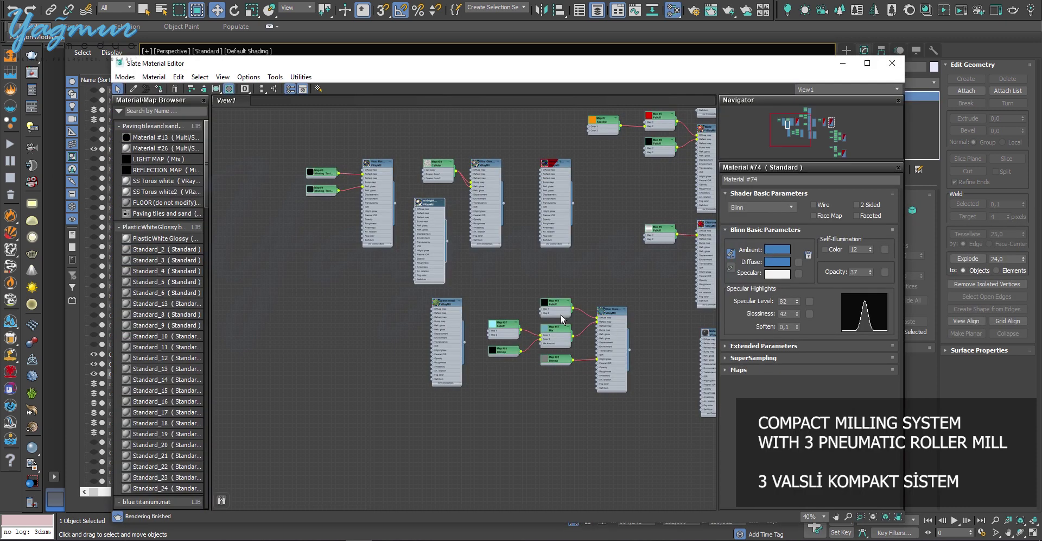
pyautogui.rightClick(481, 235)
pyautogui.click(504, 251)
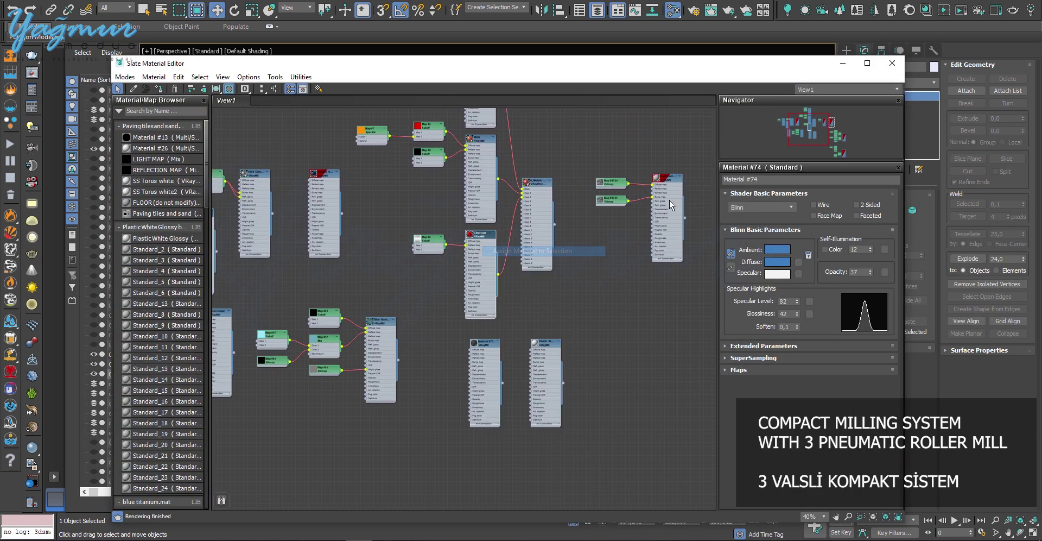
pyautogui.rightClick(668, 182)
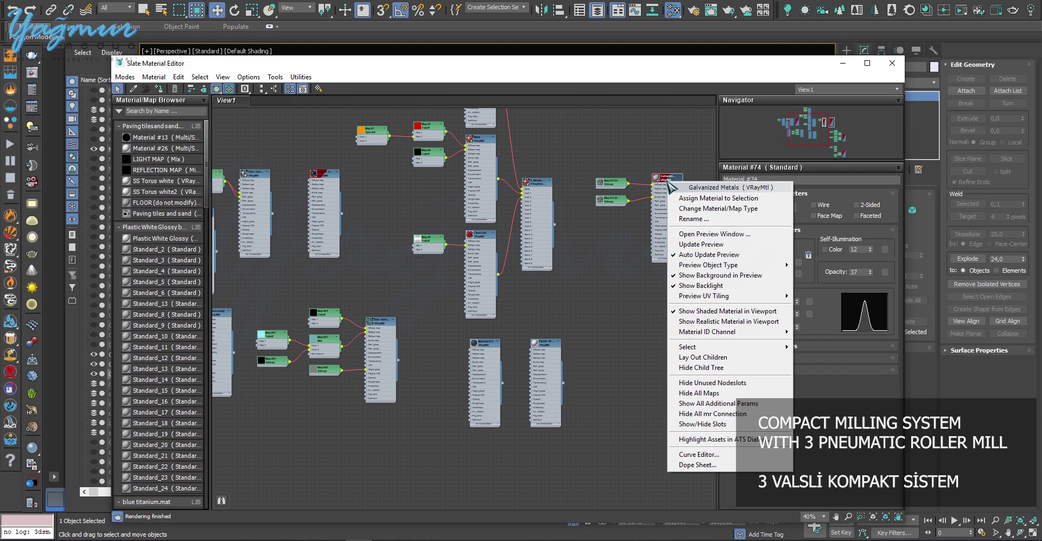
pyautogui.click(572, 64)
pyautogui.press('m')
# Step: Reselect the outer shell body and assign it Galvanized Metals instead
pyautogui.click(479, 227)
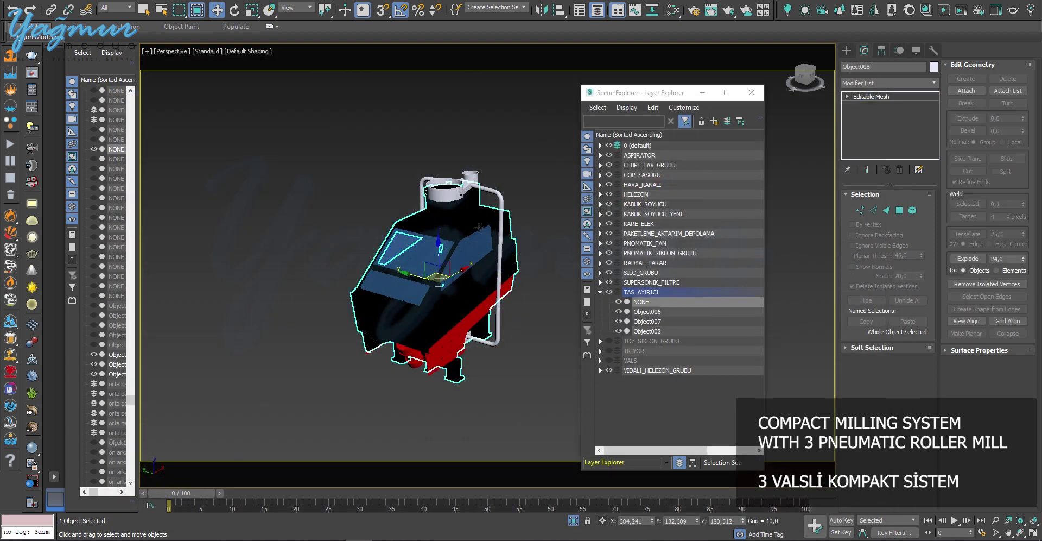
pyautogui.press('m')
pyautogui.rightClick(668, 183)
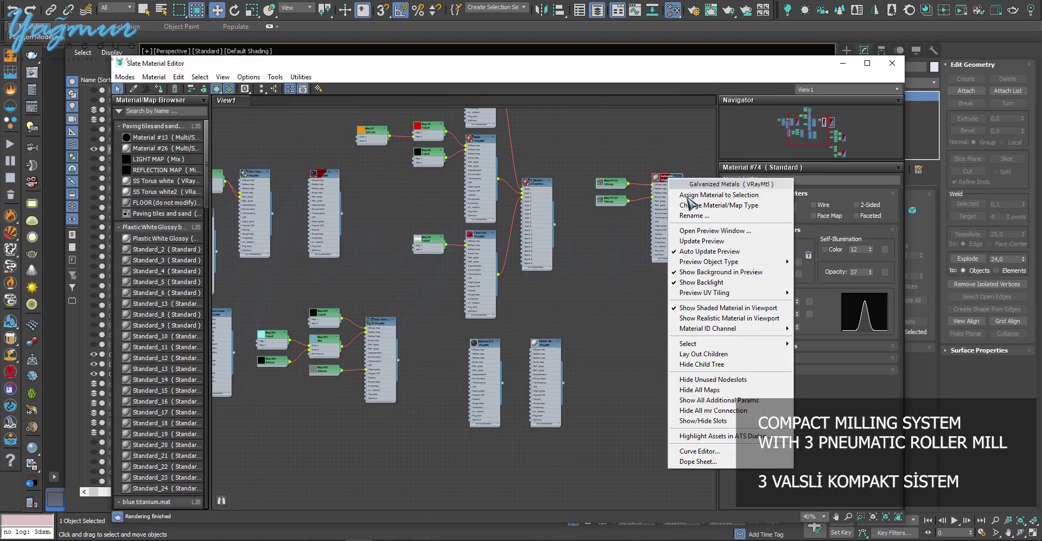
pyautogui.click(688, 195)
pyautogui.press('m')
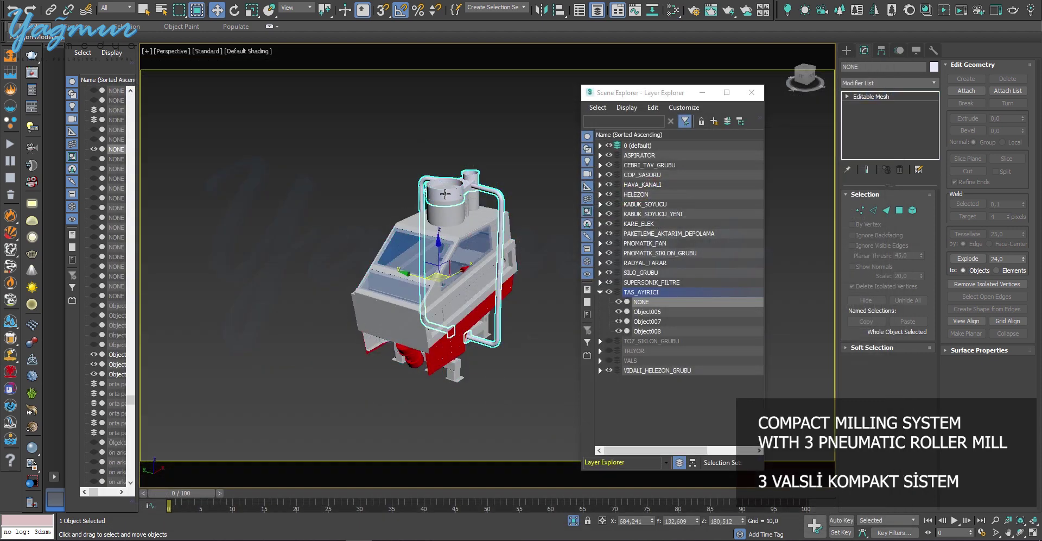
# Step: Apply Clearcoat to the selected pipework, then clear the selection
pyautogui.press('m')
pyautogui.rightClick(485, 239)
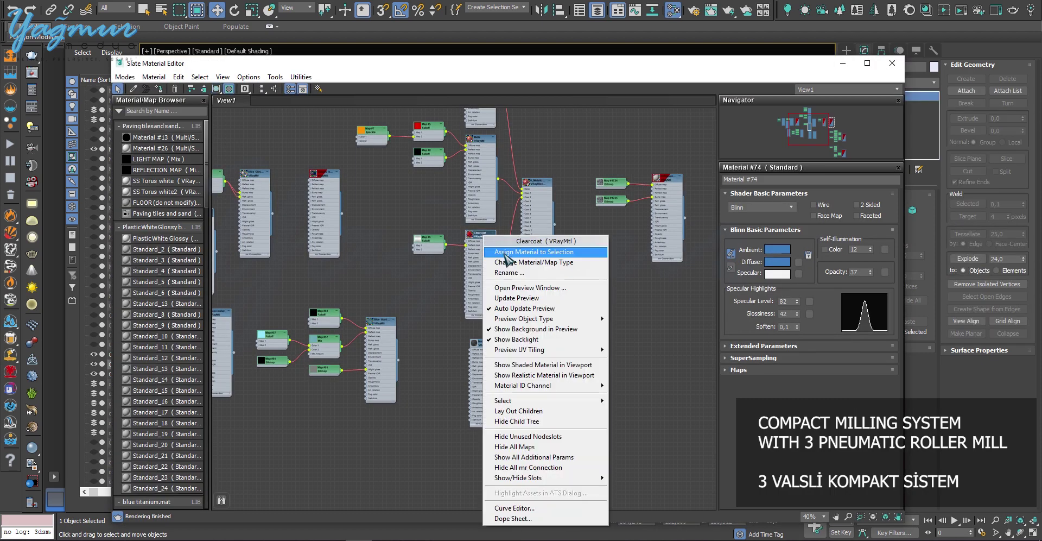
pyautogui.click(510, 251)
pyautogui.press('m')
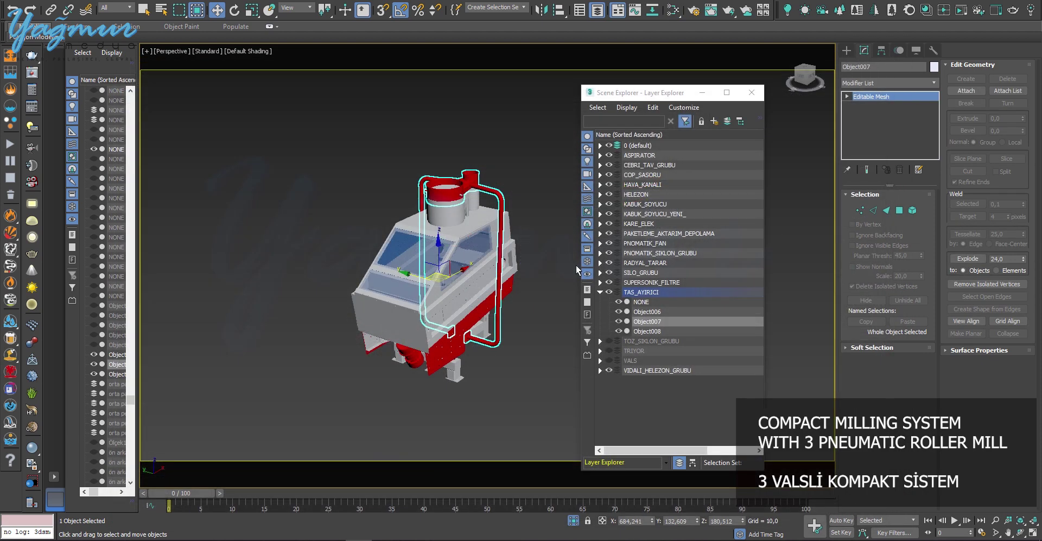
pyautogui.click(523, 401)
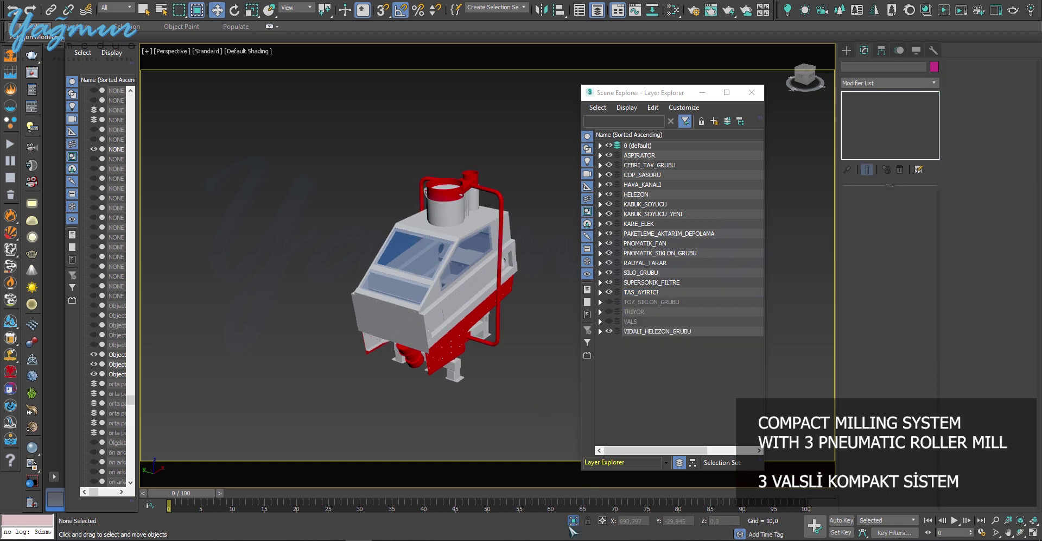
# Step: Unhide all plant objects, select everything on the TOZ_SIKLON_GRUBU layer and zoom to the cyclones
pyautogui.click(573, 520)
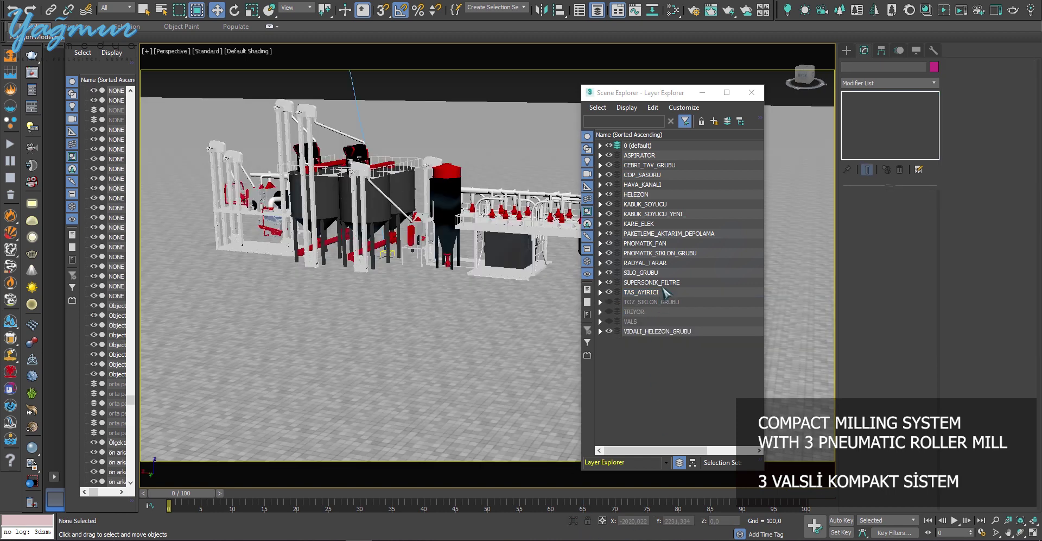
pyautogui.click(627, 305)
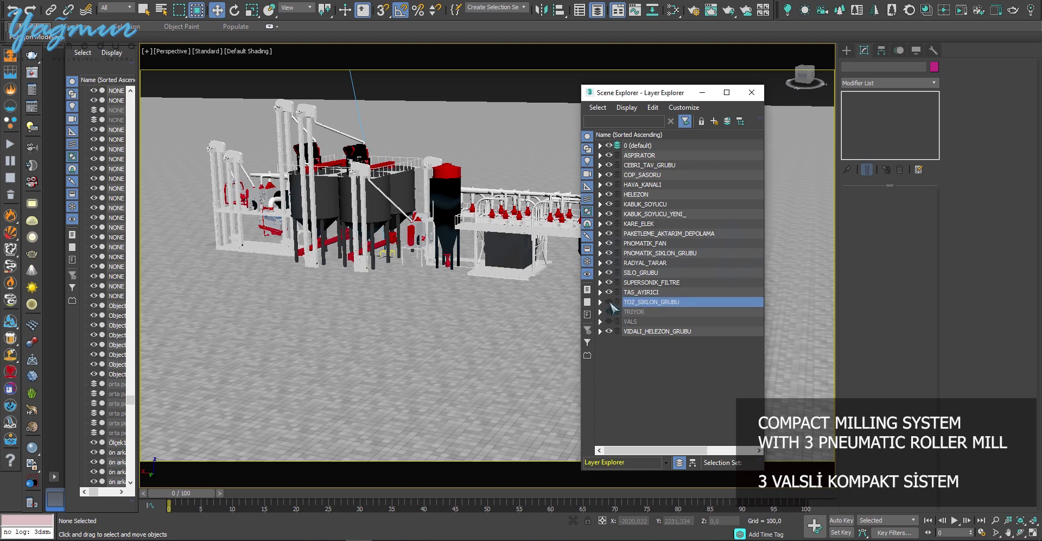
pyautogui.rightClick(648, 307)
pyautogui.click(673, 311)
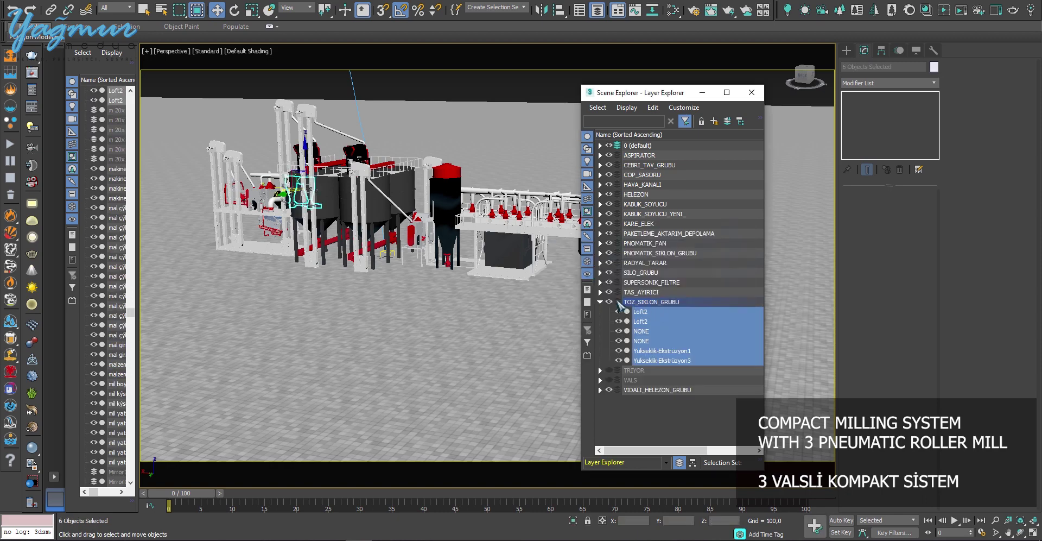
pyautogui.press('z')
pyautogui.keyDown('alt'); pyautogui.moveTo(413, 340); pyautogui.dragTo(275, 309, button='middle'); pyautogui.keyUp('alt')
pyautogui.scroll(-8, 276, 309)
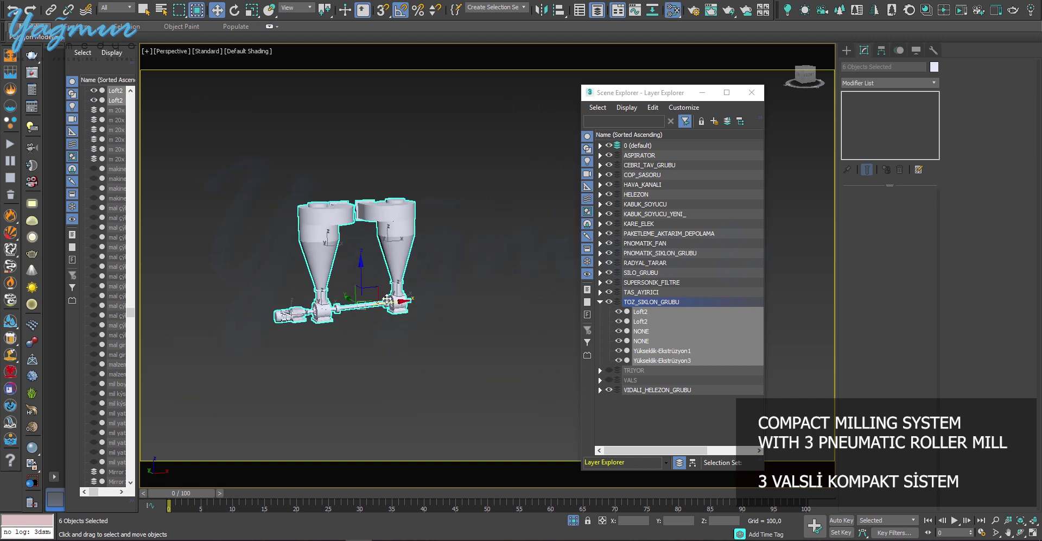
# Step: Assign Plastic White Glossy to the selected cyclones and clear the selection
pyautogui.press('m')
pyautogui.scroll(3, 611, 256)
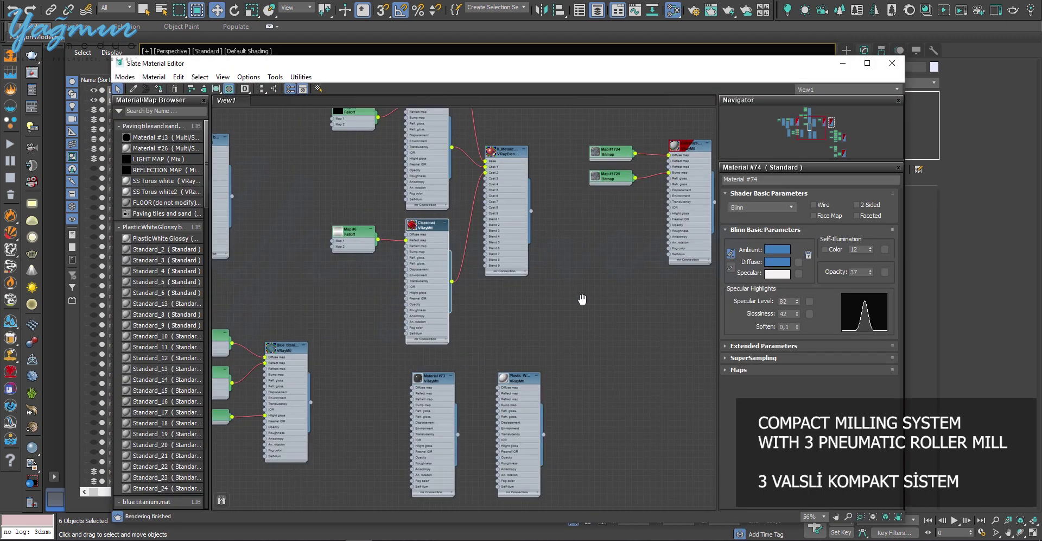
pyautogui.moveTo(582, 299); pyautogui.dragTo(615, 202, button='middle')
pyautogui.rightClick(557, 286)
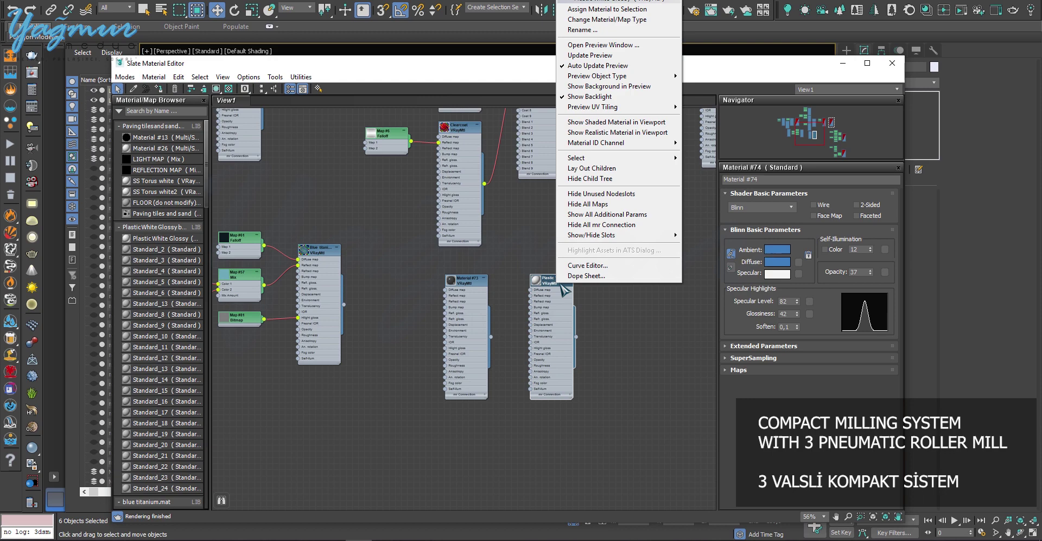
pyautogui.click(604, 9)
pyautogui.press('m')
pyautogui.click(451, 330)
# Step: In Front view, marquee-select the bottom valve parts of both cyclones
pyautogui.press('f')
pyautogui.press('z')
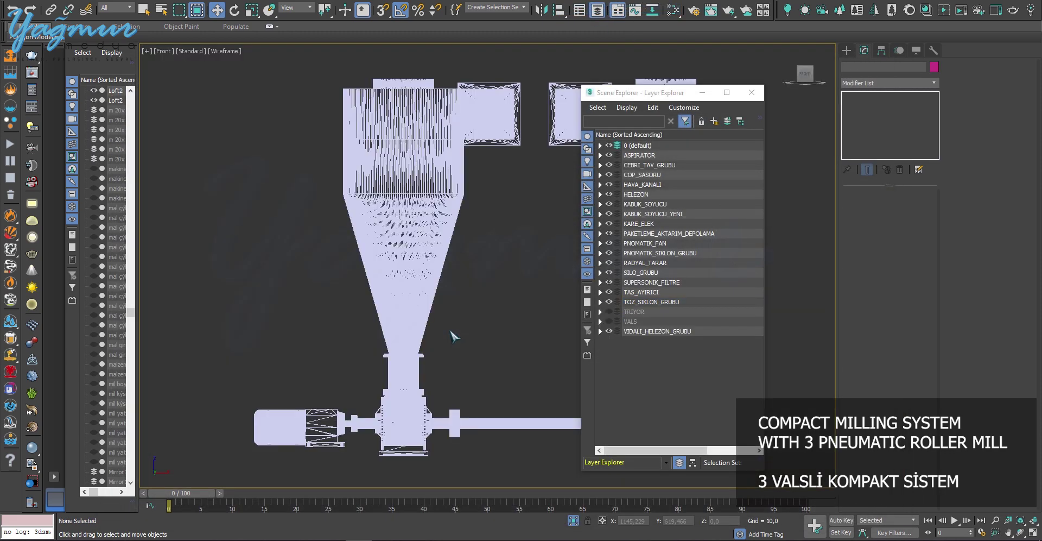
pyautogui.scroll(-4, 451, 332)
pyautogui.moveTo(451, 332); pyautogui.dragTo(397, 312, button='middle')
pyautogui.moveTo(399, 316); pyautogui.dragTo(351, 394)
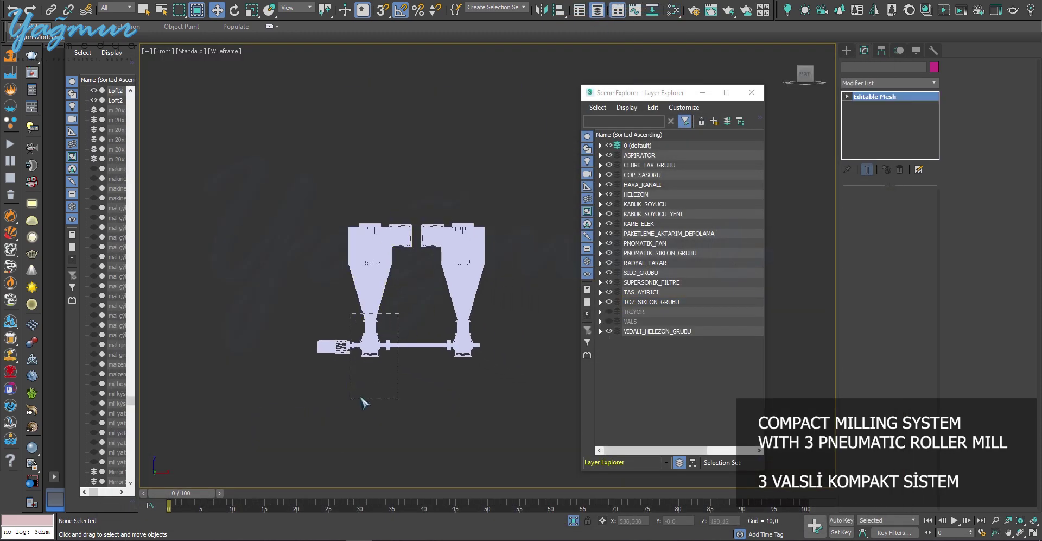
pyautogui.keyDown('ctrl'); pyautogui.moveTo(497, 302); pyautogui.dragTo(439, 389); pyautogui.keyUp('ctrl')
pyautogui.scroll(5, 398, 341)
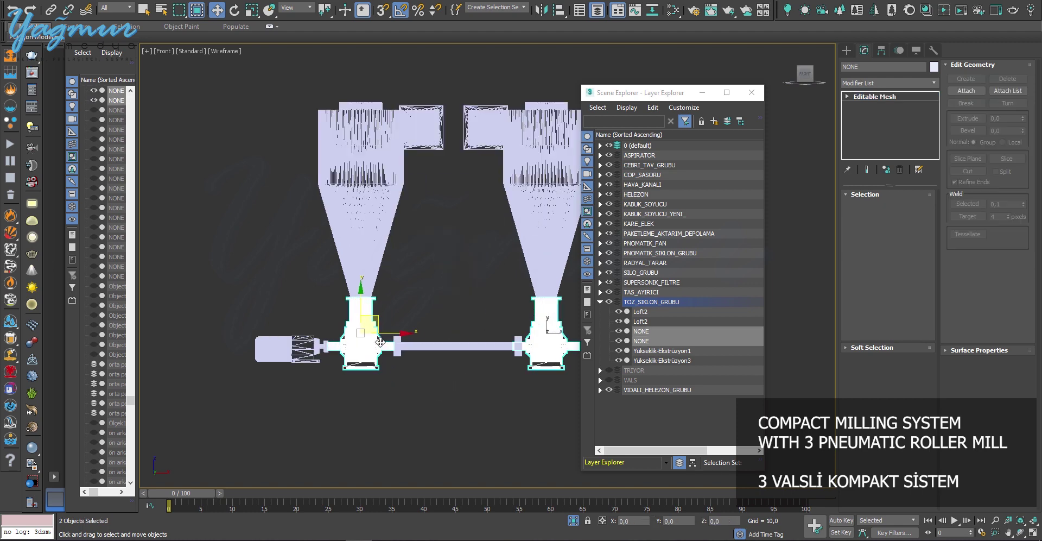
pyautogui.moveTo(374, 347); pyautogui.dragTo(331, 336, button='middle')
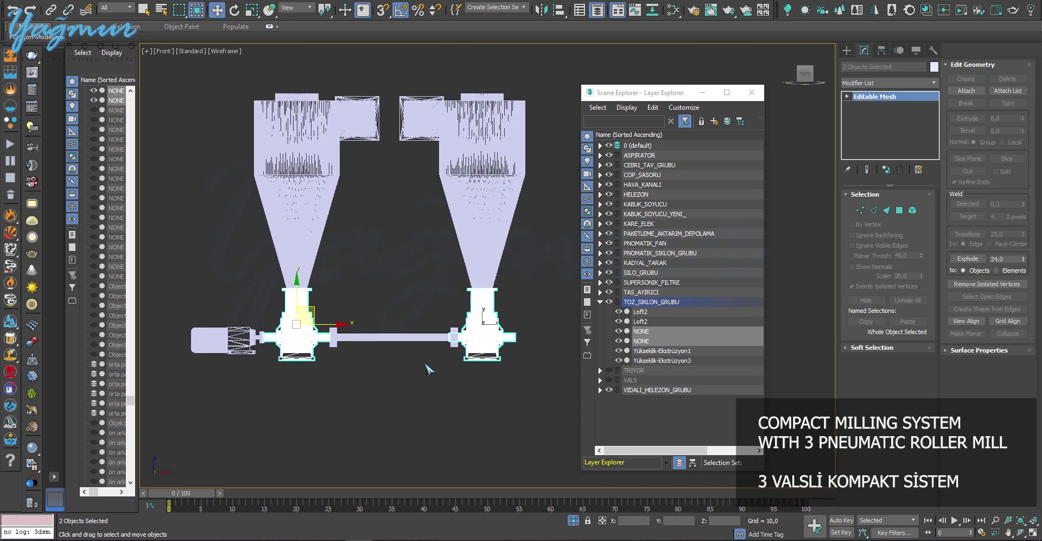
# Step: Assign the red Clearcoat material to the two cyclone valve parts
pyautogui.press('m')
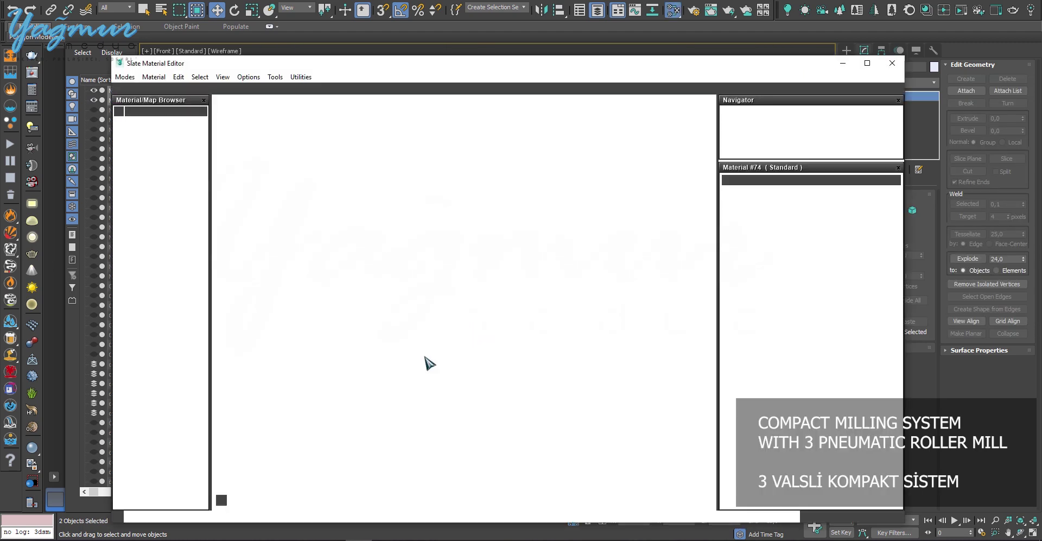
pyautogui.moveTo(370, 296); pyautogui.dragTo(525, 315, button='middle')
pyautogui.rightClick(622, 143)
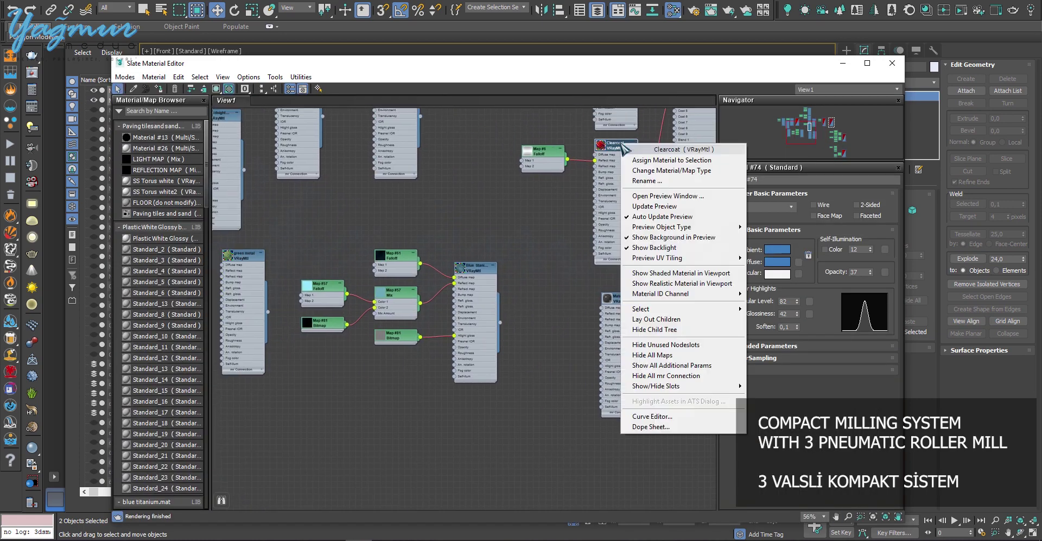
pyautogui.click(658, 160)
pyautogui.press('m')
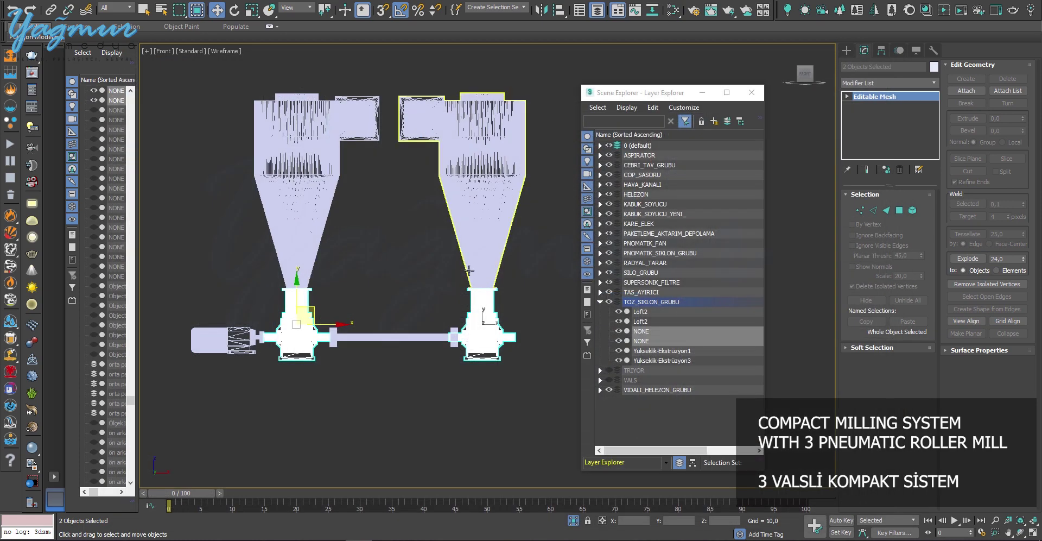
pyautogui.press('m')
pyautogui.press('m')
# Step: In Perspective view, select the motor beside the left valve and locate the metallic blue material
pyautogui.press('p')
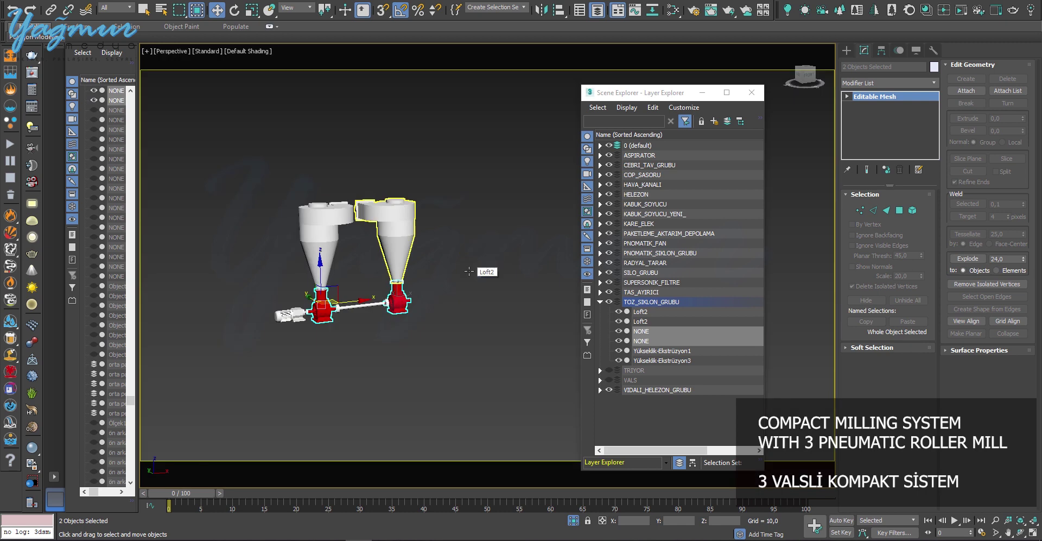
pyautogui.scroll(3, 450, 289)
pyautogui.scroll(3, 435, 325)
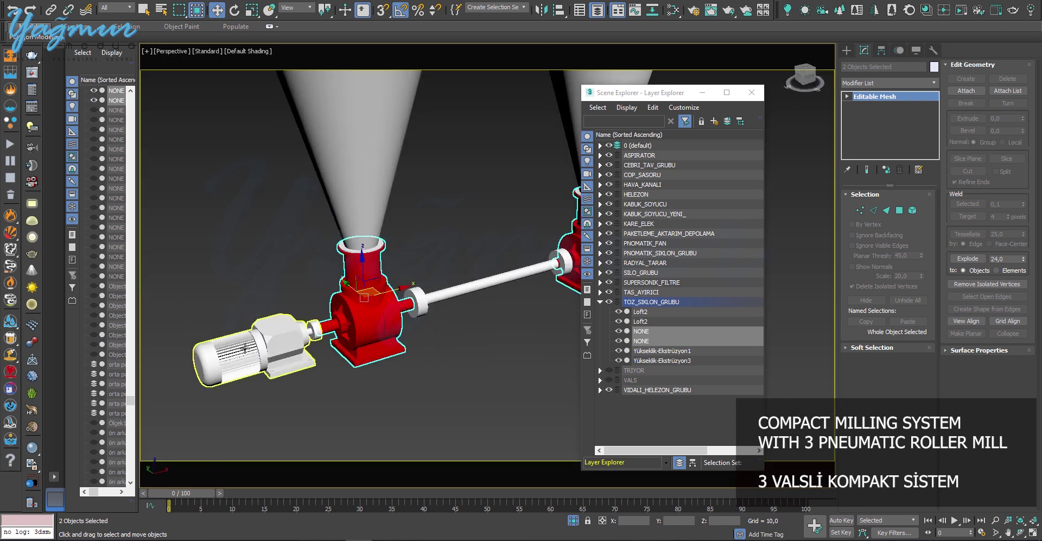
pyautogui.click(245, 348)
pyautogui.press('m')
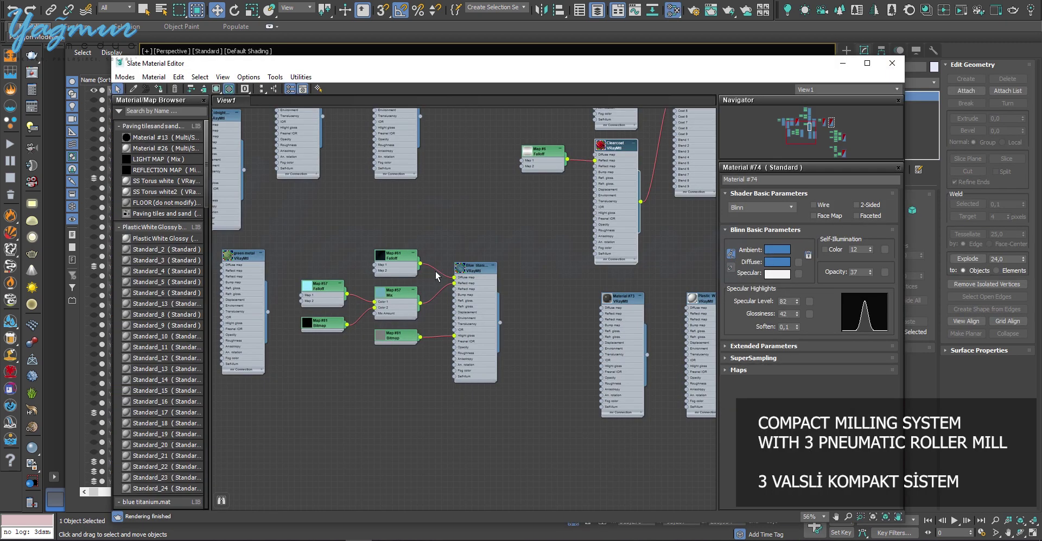
pyautogui.moveTo(358, 374); pyautogui.dragTo(506, 482, button='middle')
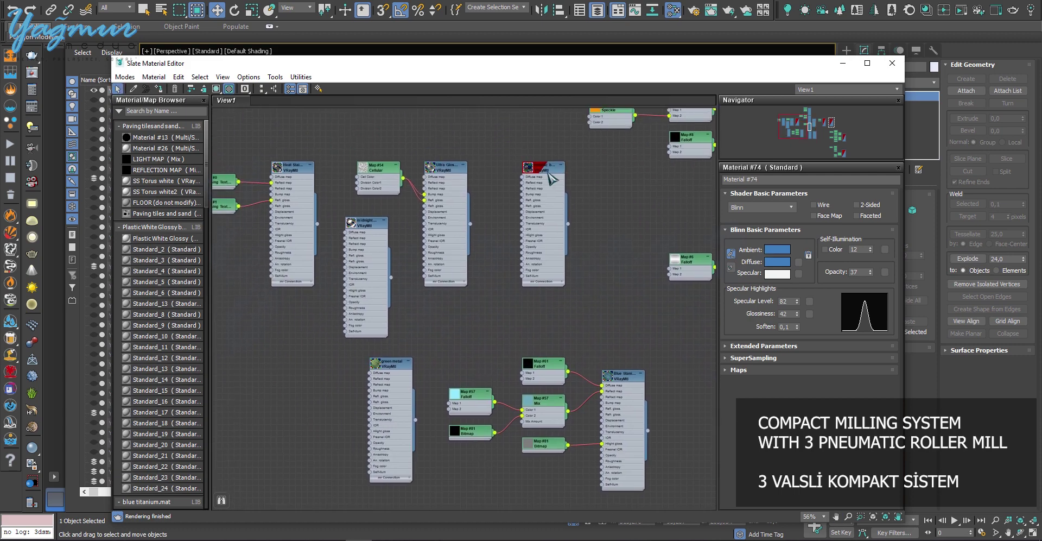
pyautogui.moveTo(555, 196); pyautogui.dragTo(461, 275, button='middle')
pyautogui.scroll(2, 454, 242)
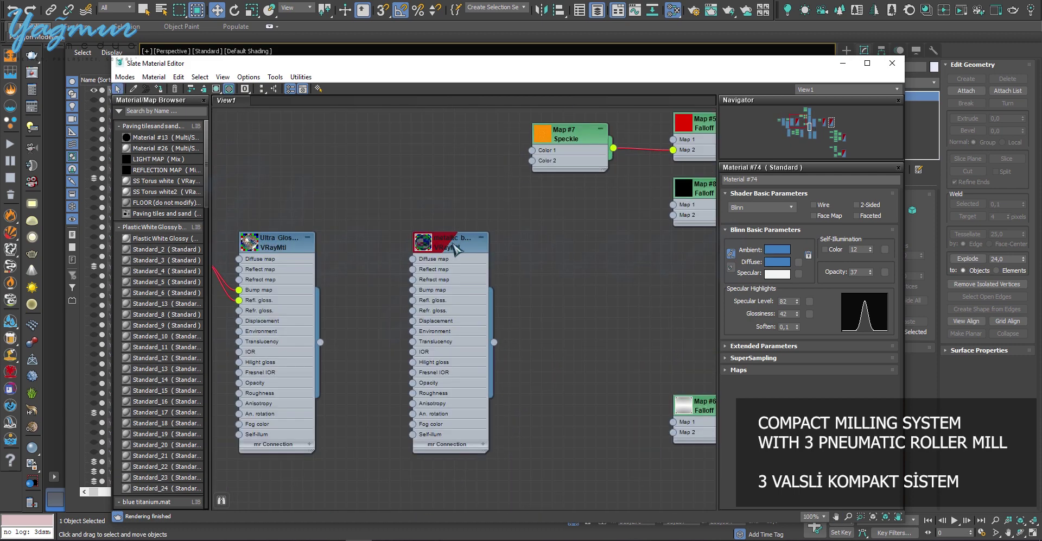
pyautogui.rightClick(454, 243)
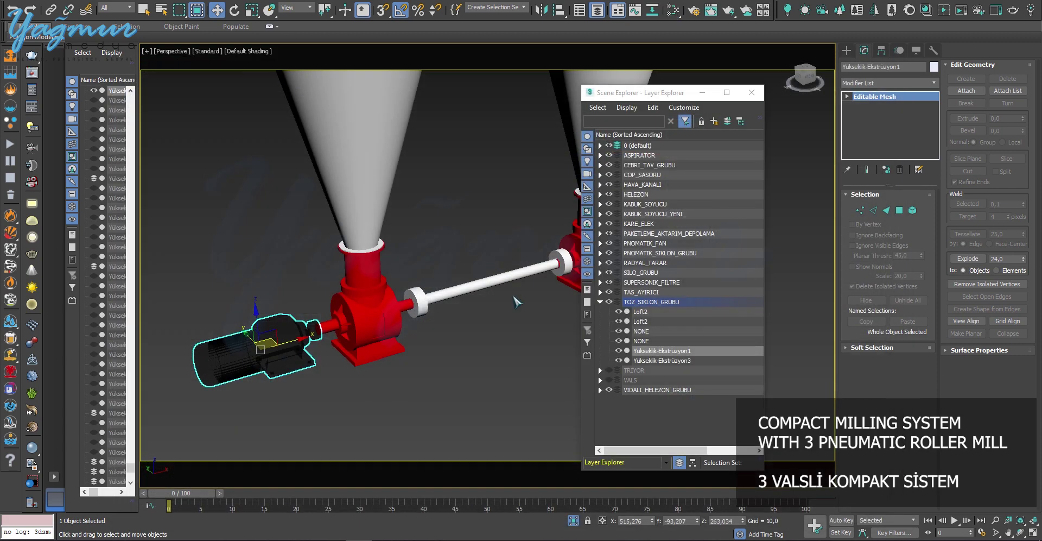
# Step: Show the whole milling plant again, collapse TOZ_SIKLON_GRUBU and pick the TRIYOR layer
pyautogui.scroll(-5, 488, 356)
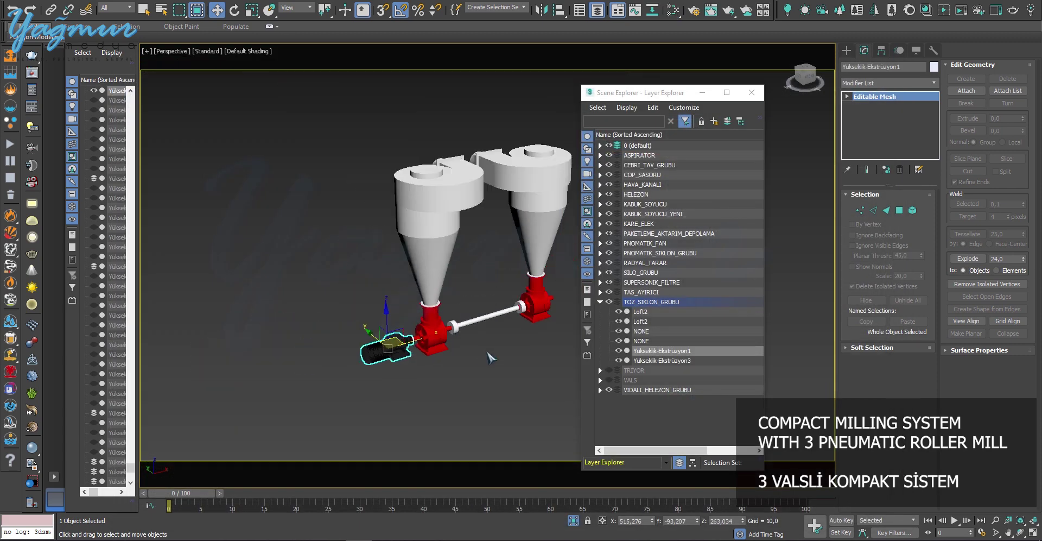
pyautogui.moveTo(489, 356); pyautogui.dragTo(413, 379, button='middle')
pyautogui.click(572, 519)
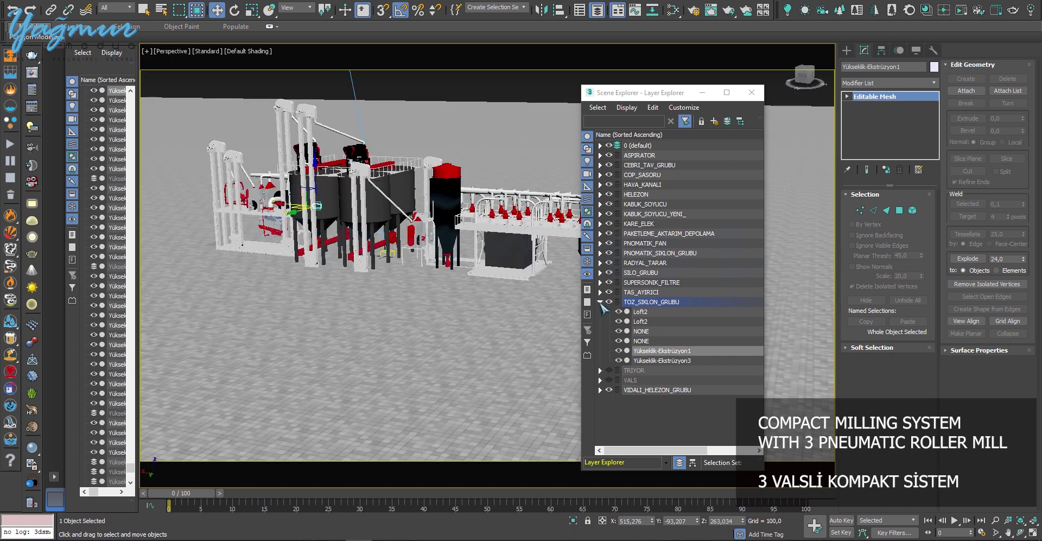
pyautogui.click(599, 302)
pyautogui.click(636, 312)
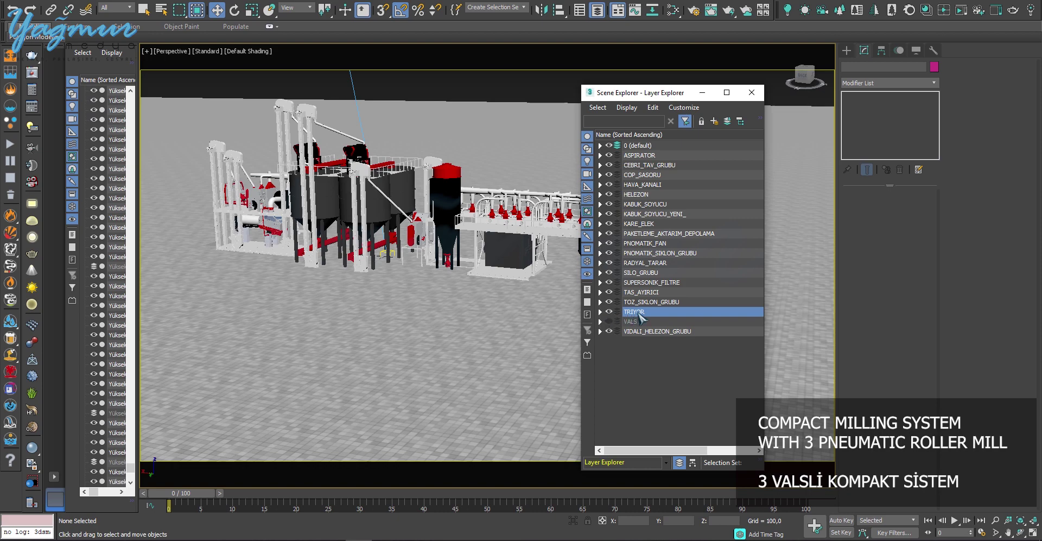
# Step: Select all TRIYOR layer objects and isolate them in the viewport
pyautogui.rightClick(638, 314)
pyautogui.click(671, 321)
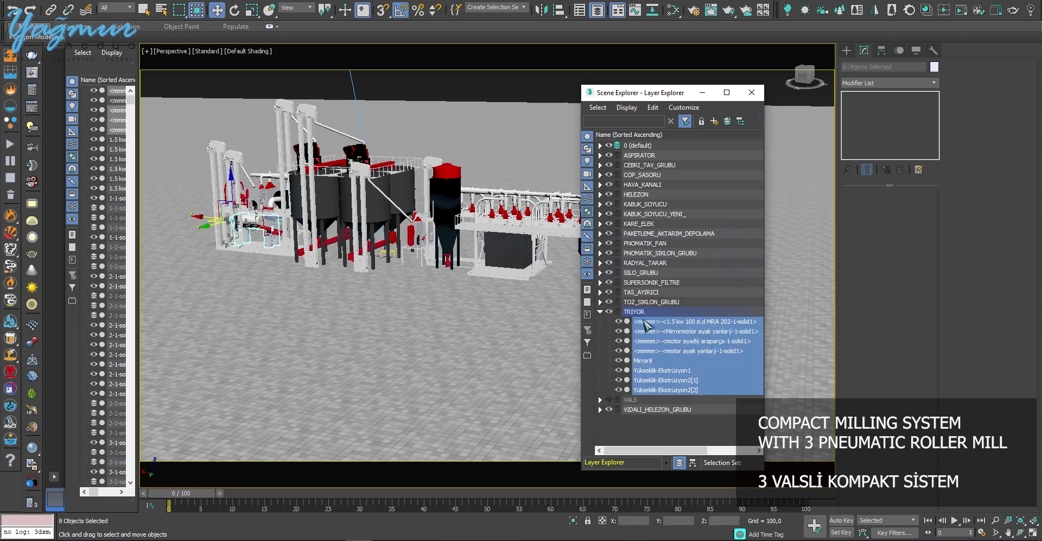
pyautogui.hotkey('alt', 'q')
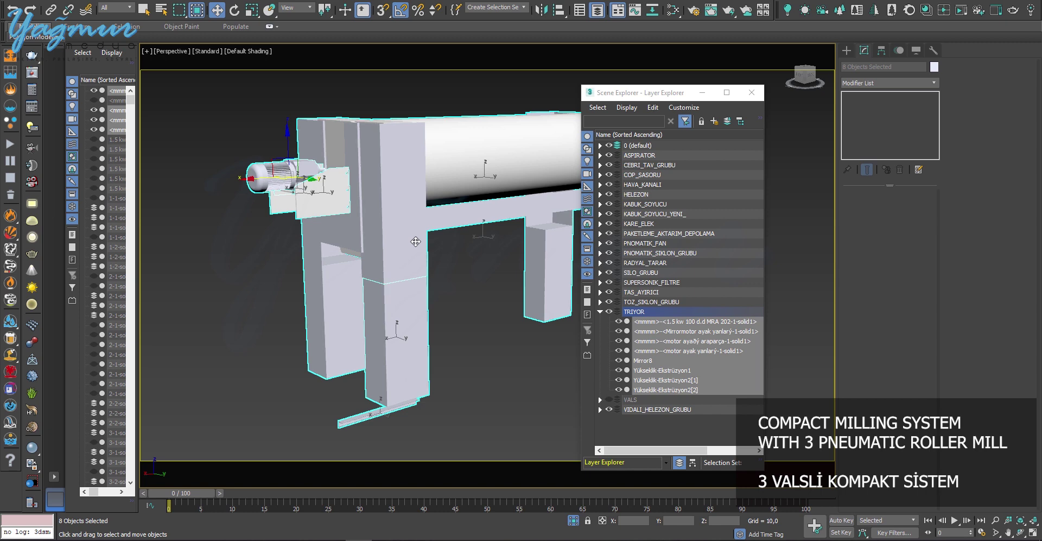
pyautogui.moveTo(549, 251); pyautogui.dragTo(531, 264, button='middle')
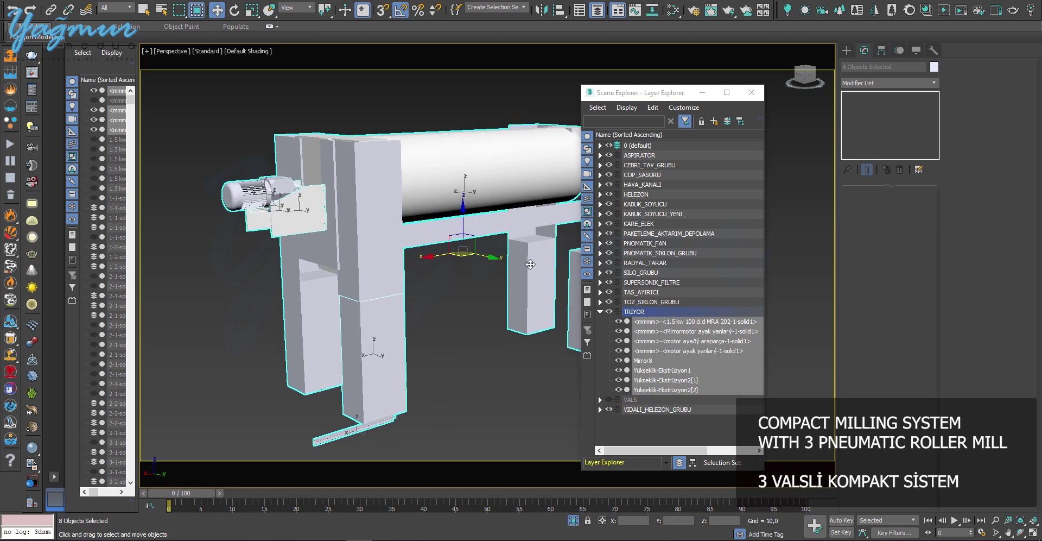
# Step: Assign the Galvanize material to all eight TRIYOR parts
pyautogui.click(673, 12)
pyautogui.moveTo(632, 270); pyautogui.dragTo(411, 272, button='middle')
pyautogui.scroll(-3, 412, 277)
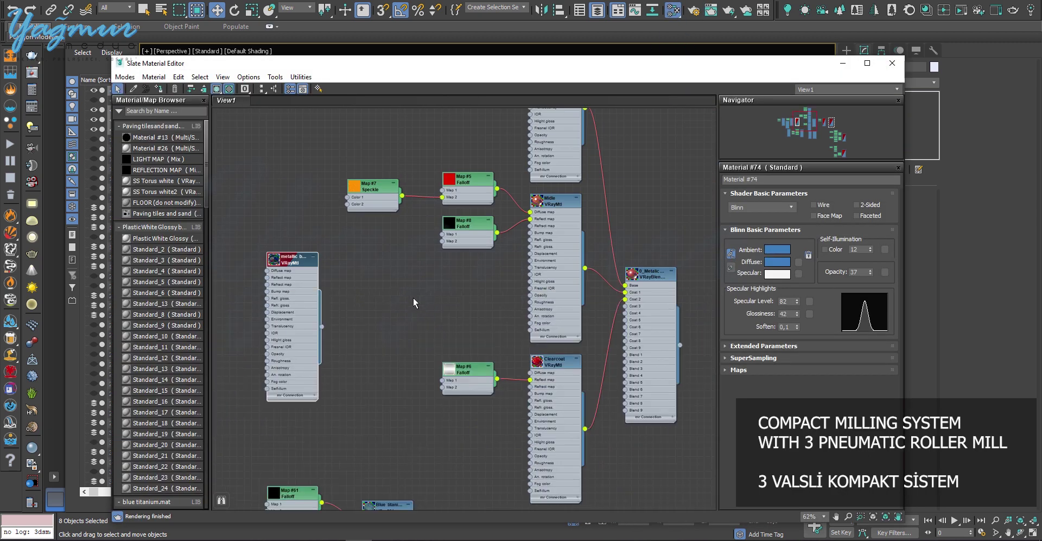
pyautogui.scroll(-5, 414, 298)
pyautogui.moveTo(479, 304); pyautogui.dragTo(200, 275, button='middle')
pyautogui.scroll(7, 427, 281)
pyautogui.click(320, 249)
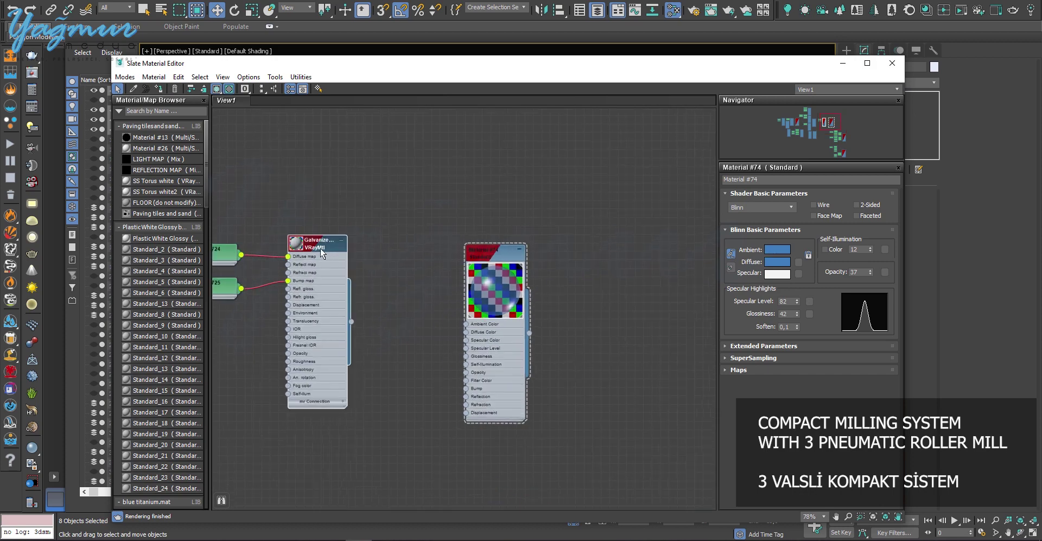
pyautogui.rightClick(321, 248)
pyautogui.click(359, 266)
pyautogui.press('m')
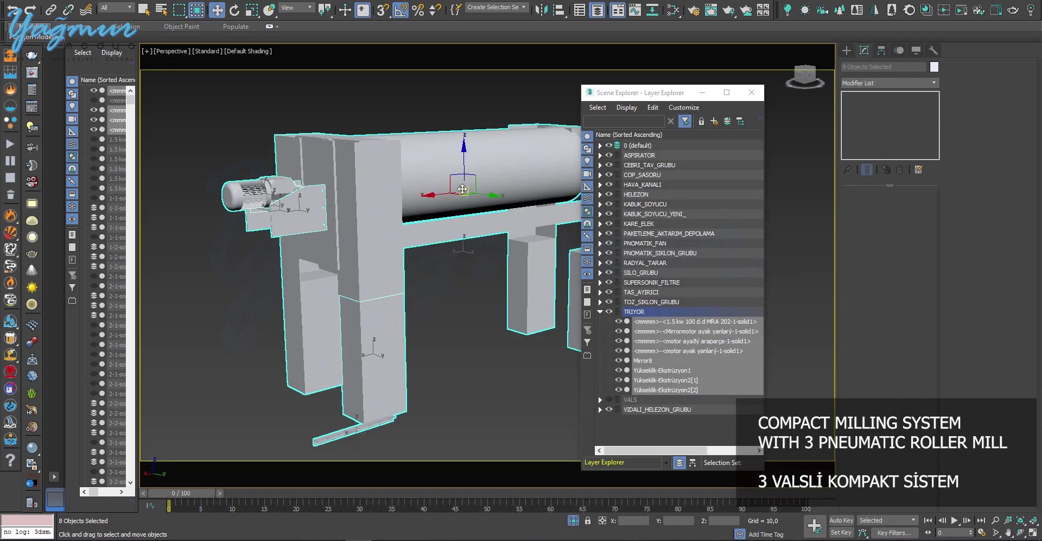
# Step: Give the drum housing Yükseklik-Ekstrüzyon1 the red Clearcoat material and collapse the TRIYOR layer
pyautogui.click(461, 158)
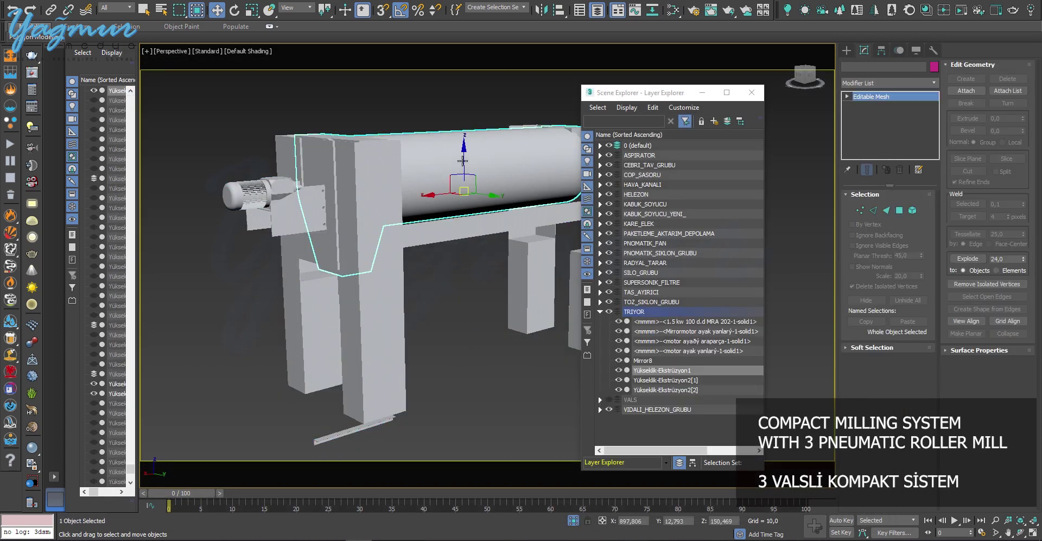
pyautogui.press('m')
pyautogui.moveTo(374, 335); pyautogui.dragTo(649, 325, button='middle')
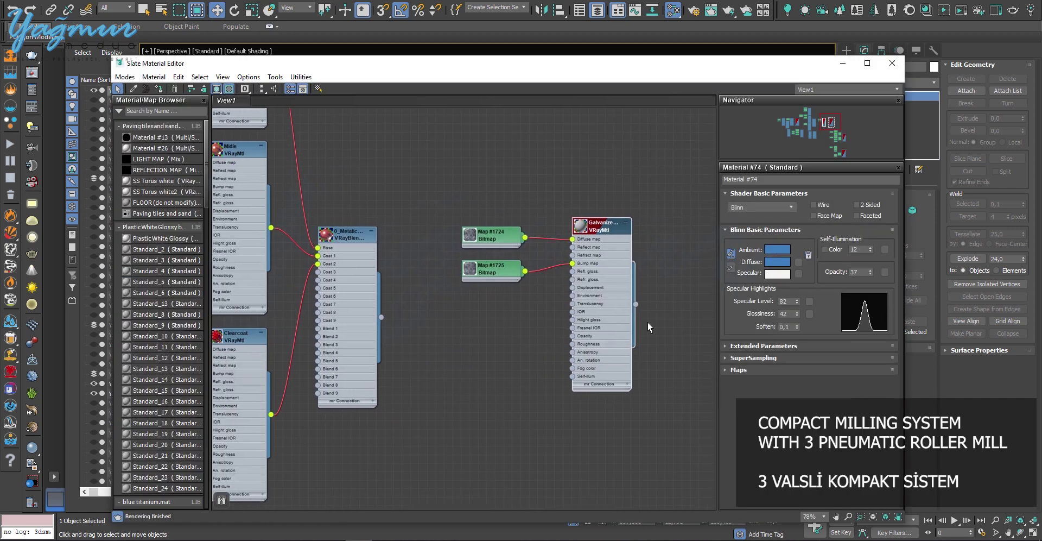
pyautogui.scroll(-4, 413, 326)
pyautogui.rightClick(334, 320)
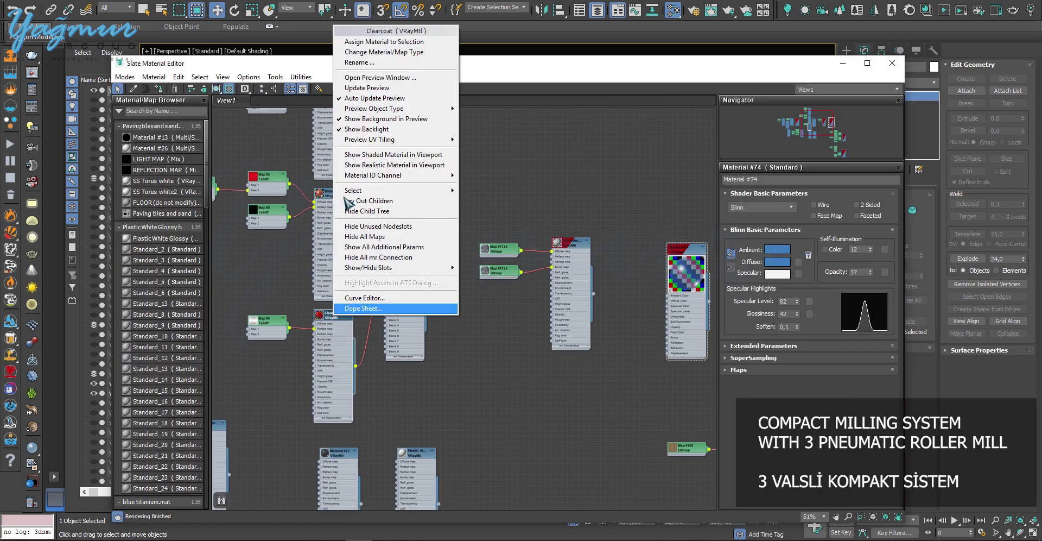
pyautogui.click(358, 44)
pyautogui.press('m')
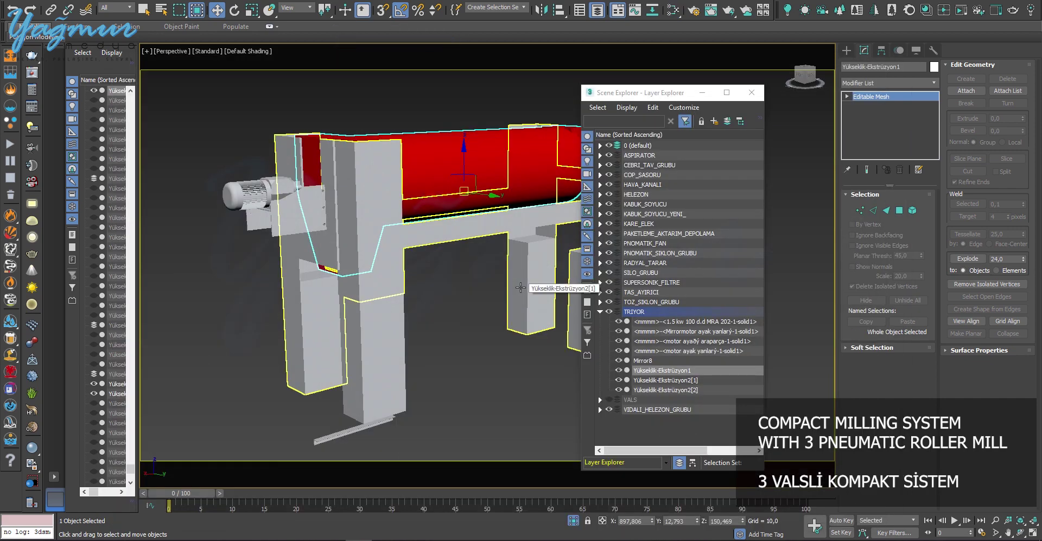
pyautogui.scroll(-8, 434, 350)
pyautogui.scroll(5, 437, 359)
pyautogui.moveTo(460, 354); pyautogui.dragTo(357, 298, button='middle')
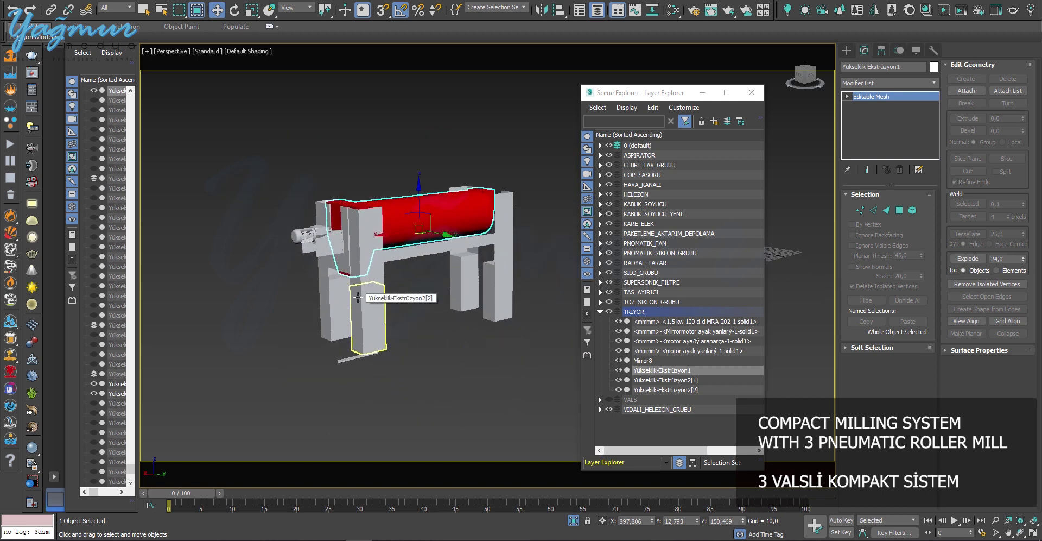
pyautogui.click(600, 312)
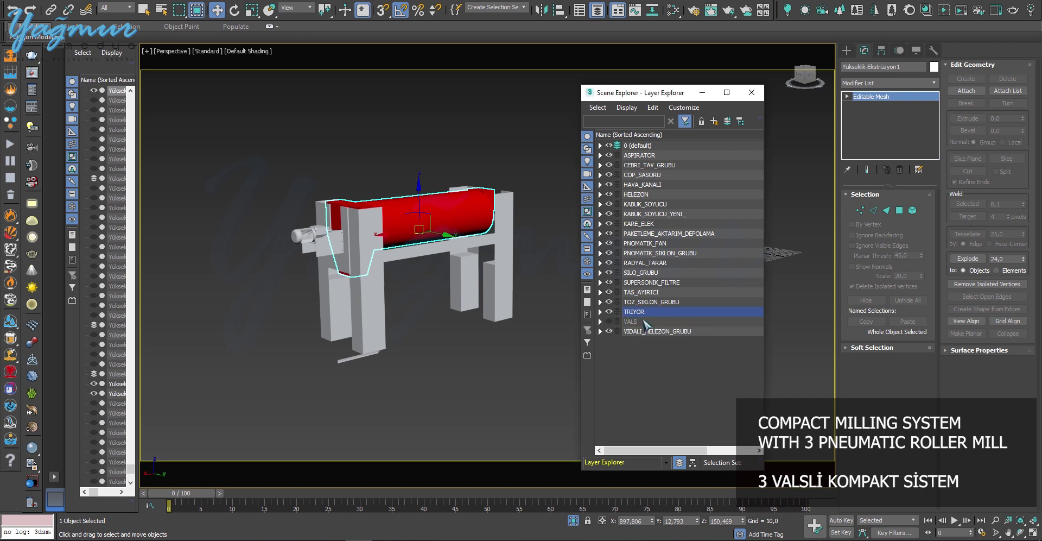
# Step: Make the VALS layer visible, select all its objects and frame them
pyautogui.click(631, 322)
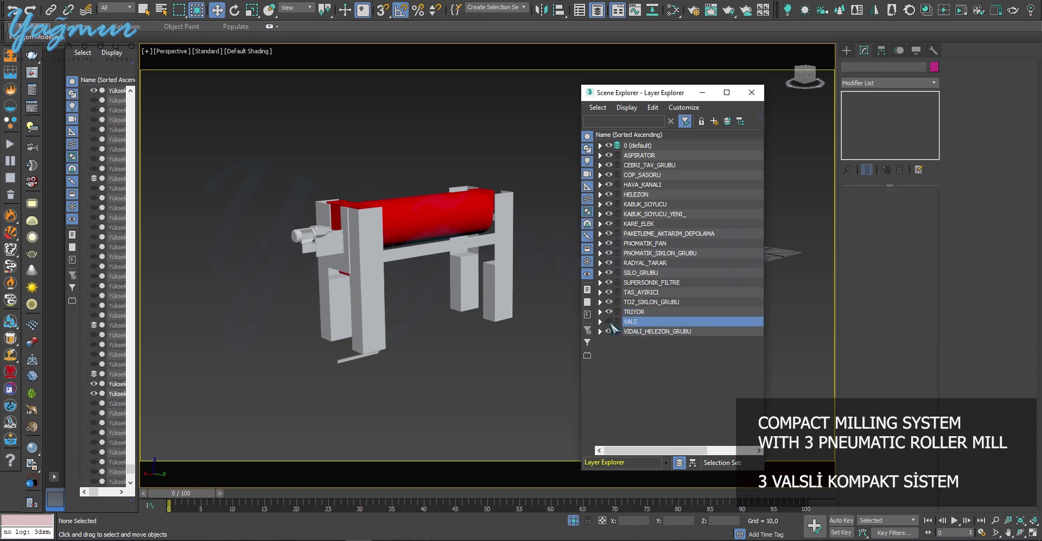
pyautogui.click(609, 322)
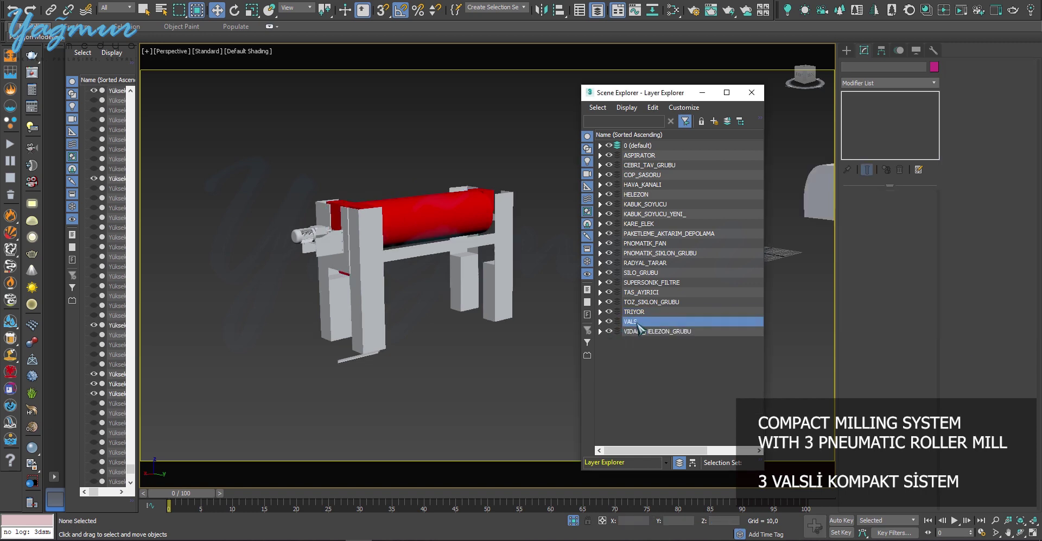
pyautogui.rightClick(639, 327)
pyautogui.click(525, 329)
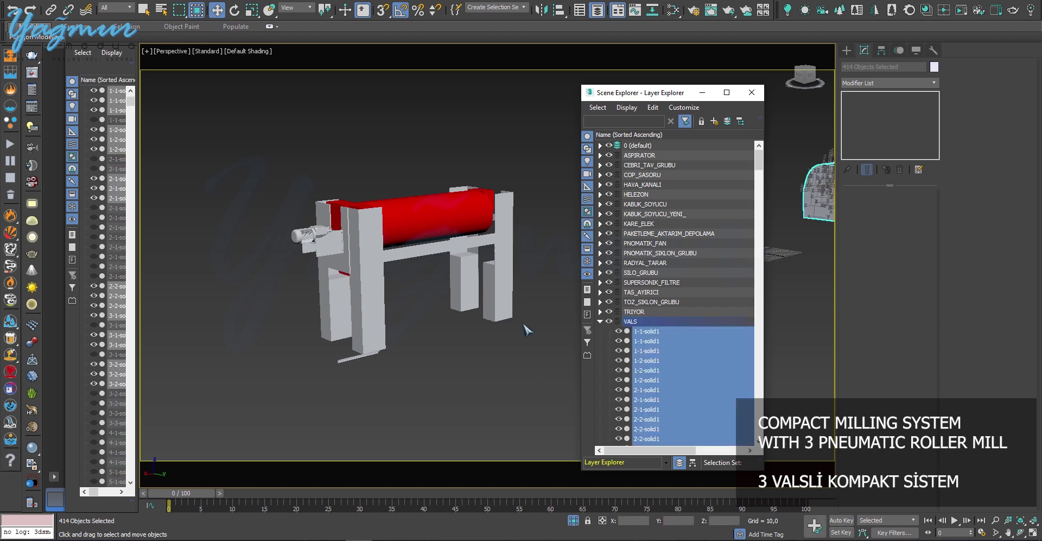
pyautogui.press('z')
pyautogui.click(491, 365)
pyautogui.scroll(5, 392, 261)
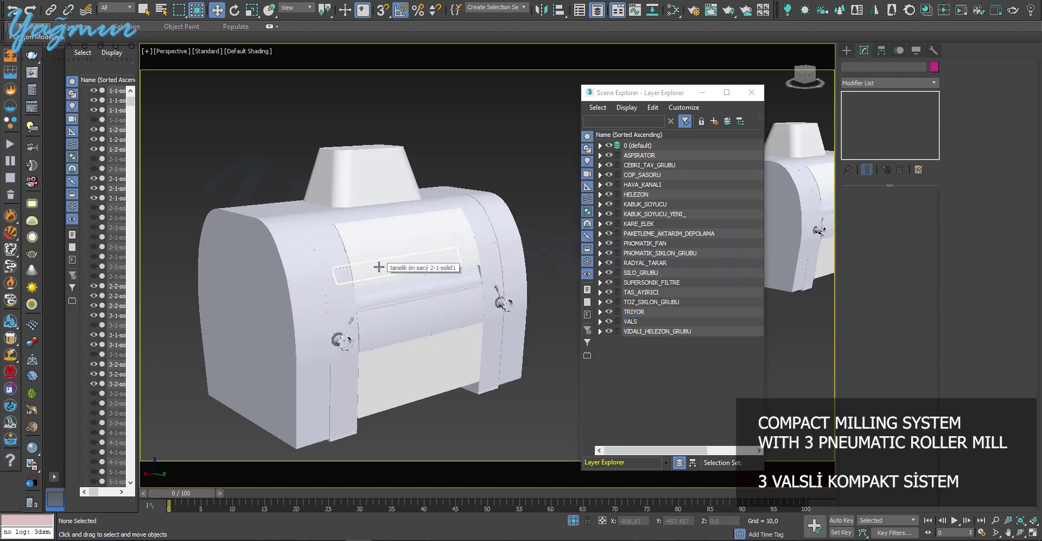
pyautogui.hotkey('ctrl', 'z')
# Step: Preview Plastic White Glossy, assign it to the VALS objects and clear the selection
pyautogui.press('m')
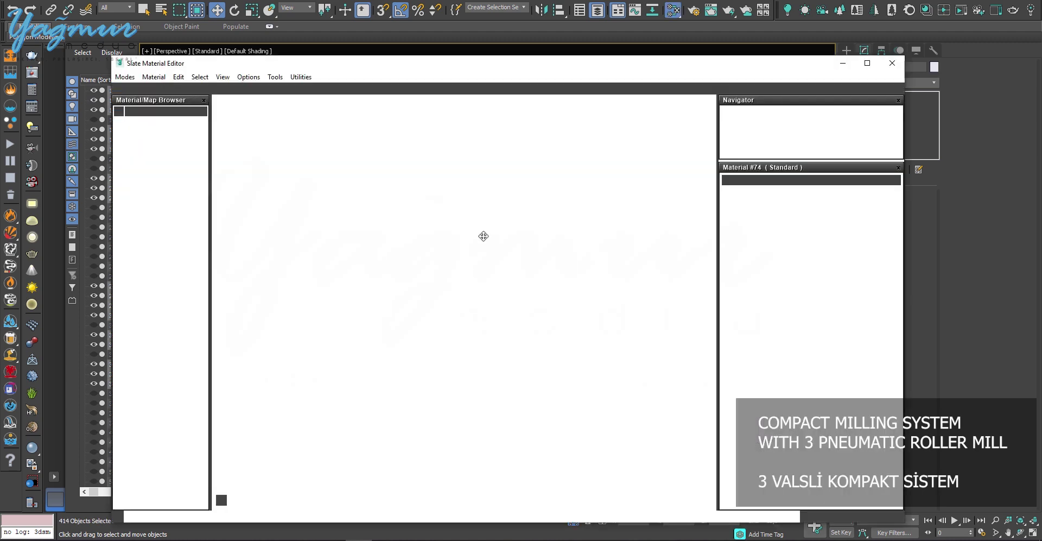
pyautogui.moveTo(458, 440); pyautogui.dragTo(519, 306, button='middle')
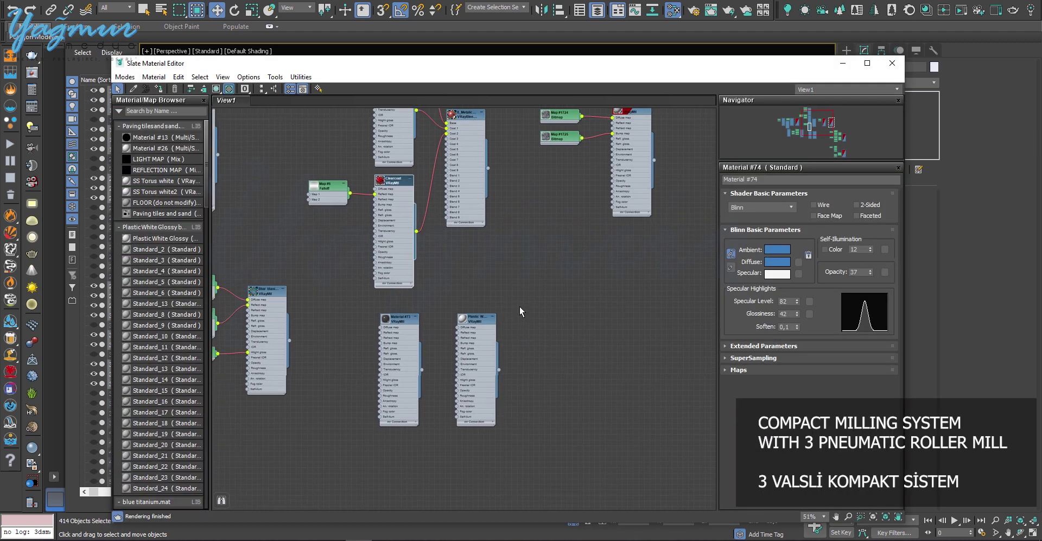
pyautogui.rightClick(478, 325)
pyautogui.click(569, 82)
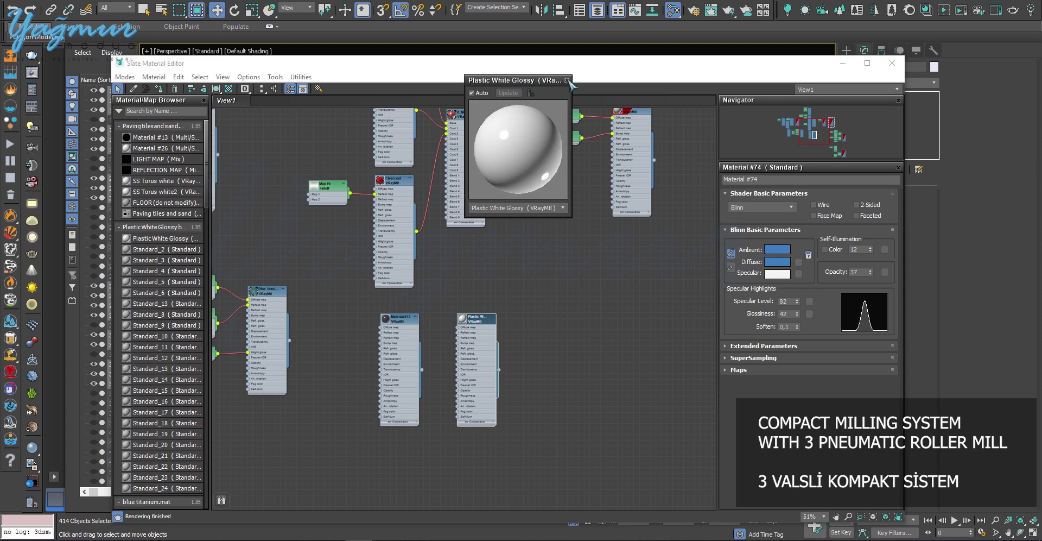
pyautogui.click(567, 80)
pyautogui.rightClick(483, 316)
pyautogui.click(520, 41)
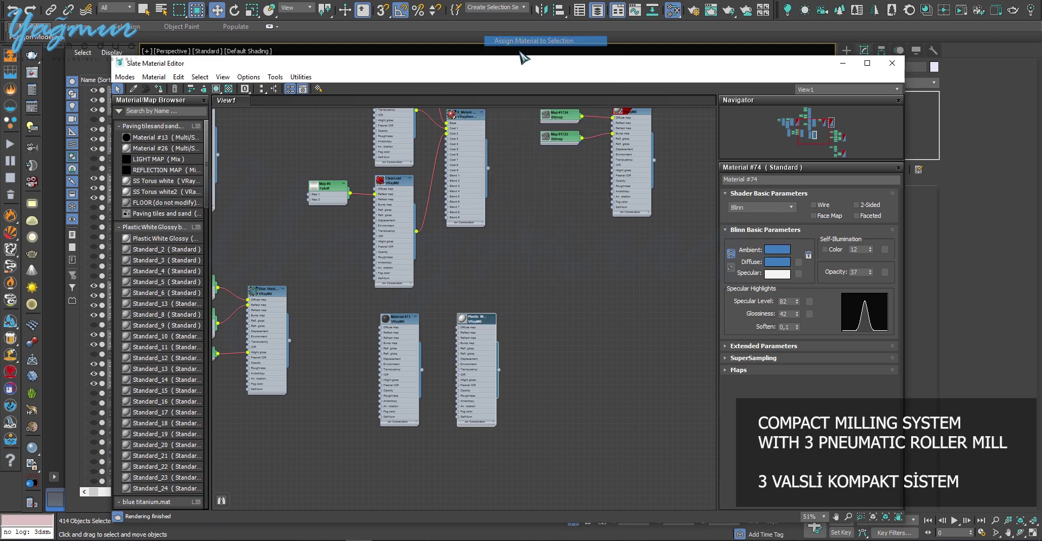
pyautogui.press('m')
pyautogui.click(525, 413)
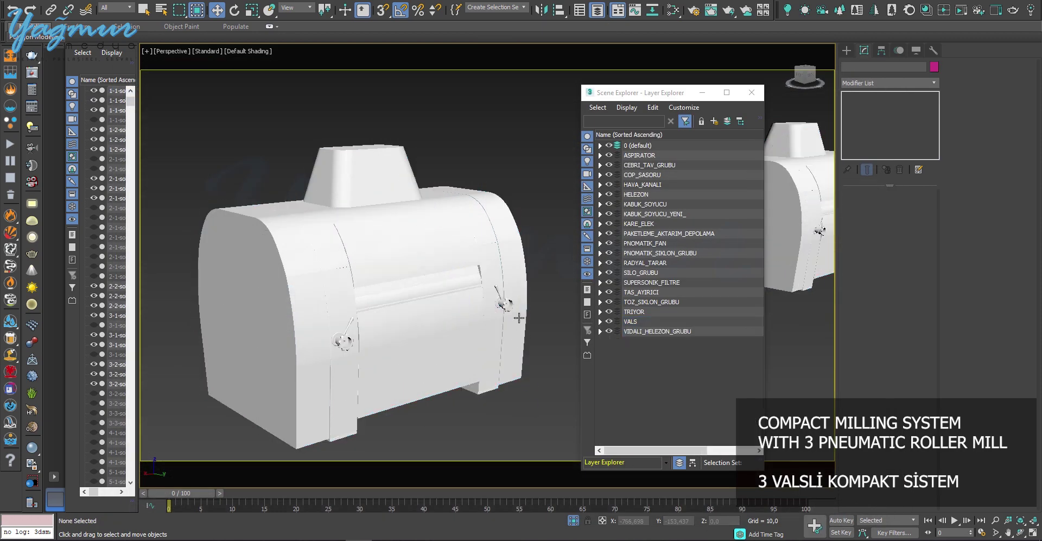
# Step: Assign Material #73 to both side adjustment knobs of the roller mill
pyautogui.scroll(10, 478, 287)
pyautogui.click(497, 289)
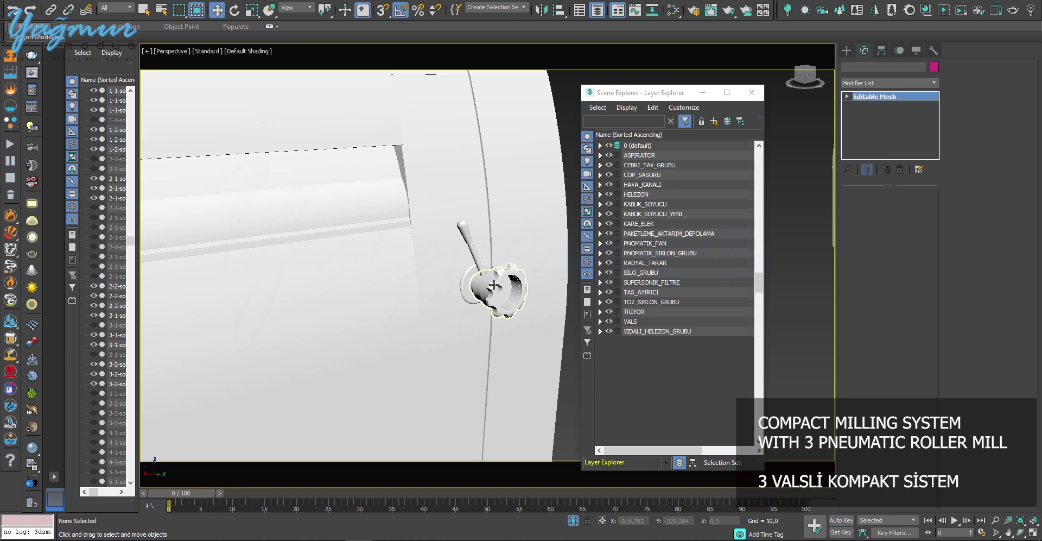
pyautogui.scroll(-4, 468, 248)
pyautogui.moveTo(490, 266); pyautogui.dragTo(540, 254, button='middle')
pyautogui.scroll(3, 341, 243)
pyautogui.keyDown('ctrl'); pyautogui.click(340, 241); pyautogui.keyUp('ctrl')
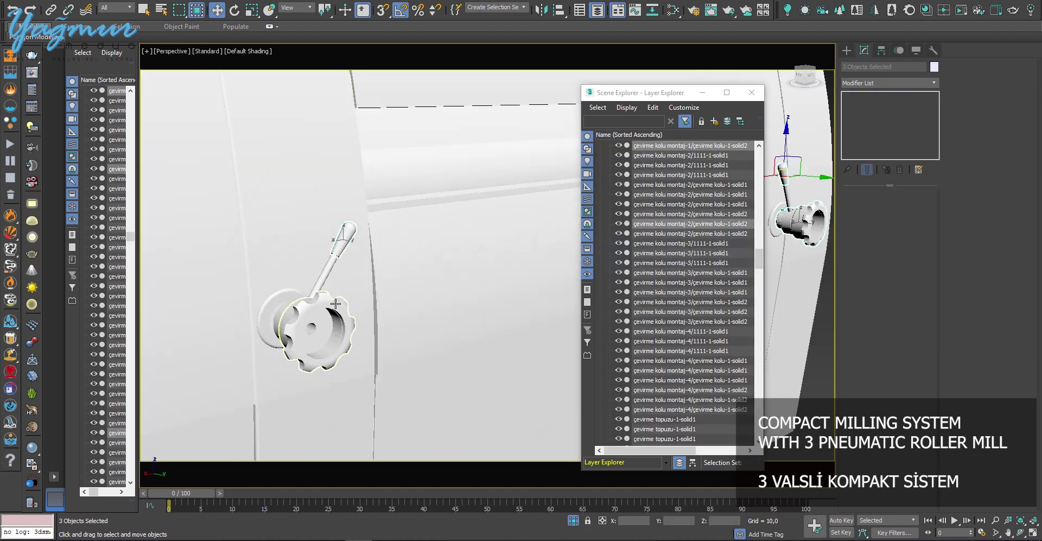
pyautogui.press('m')
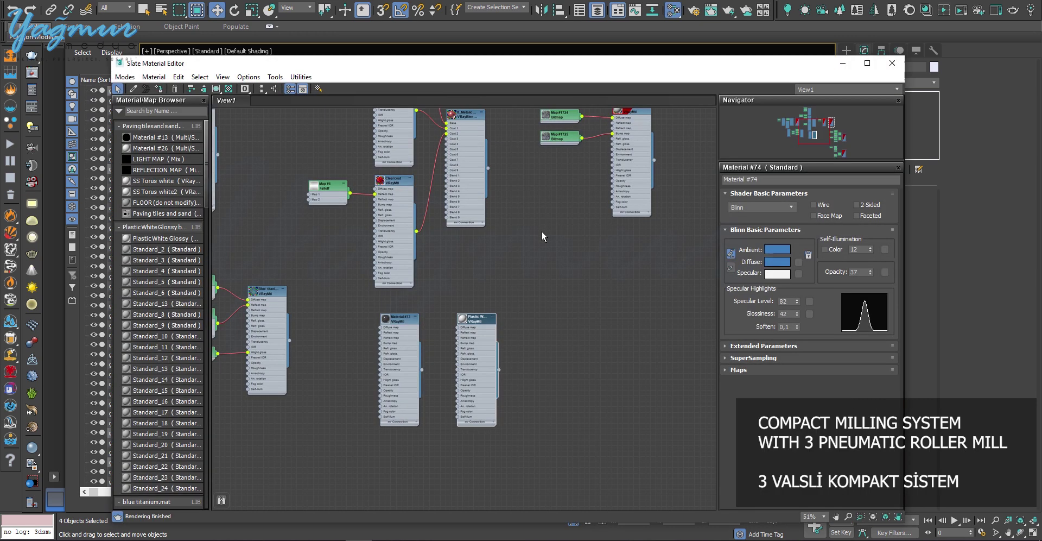
pyautogui.rightClick(395, 318)
pyautogui.click(421, 42)
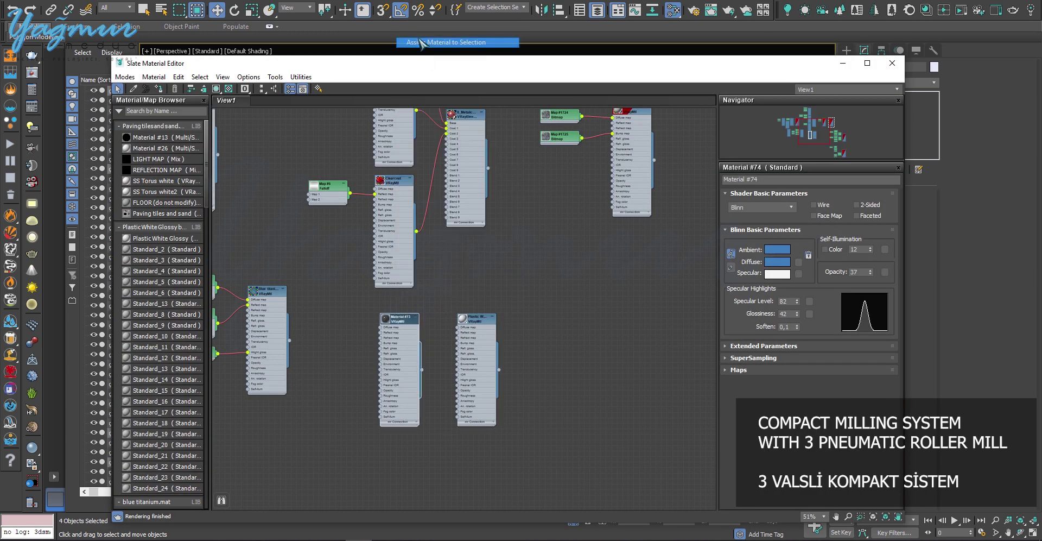
pyautogui.press('m')
# Step: Pan and orbit the view round to the lower-left mill's front side
pyautogui.scroll(-10, 446, 330)
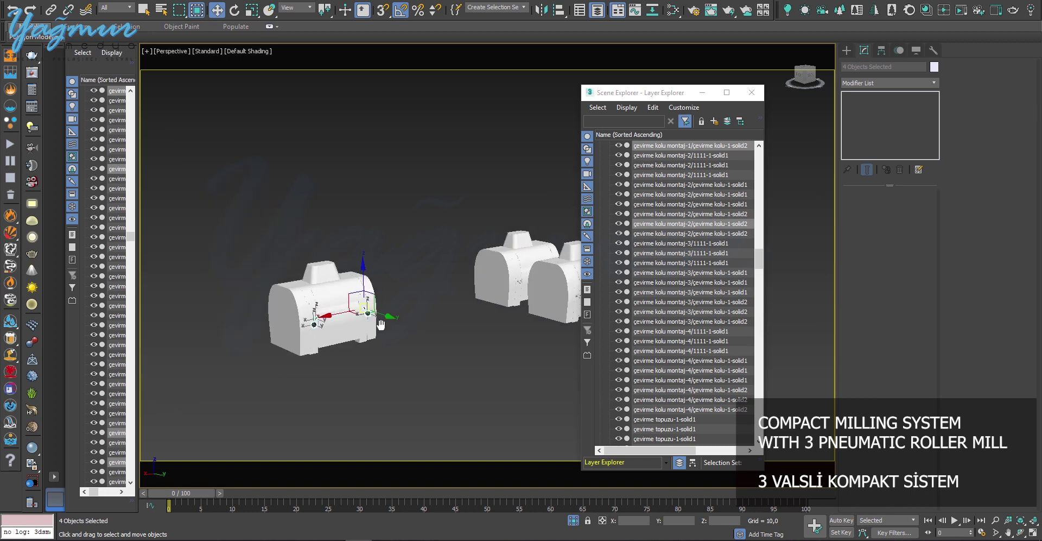
pyautogui.moveTo(477, 298); pyautogui.dragTo(263, 318, button='middle')
pyautogui.scroll(3, 373, 282)
pyautogui.scroll(-2, 373, 284)
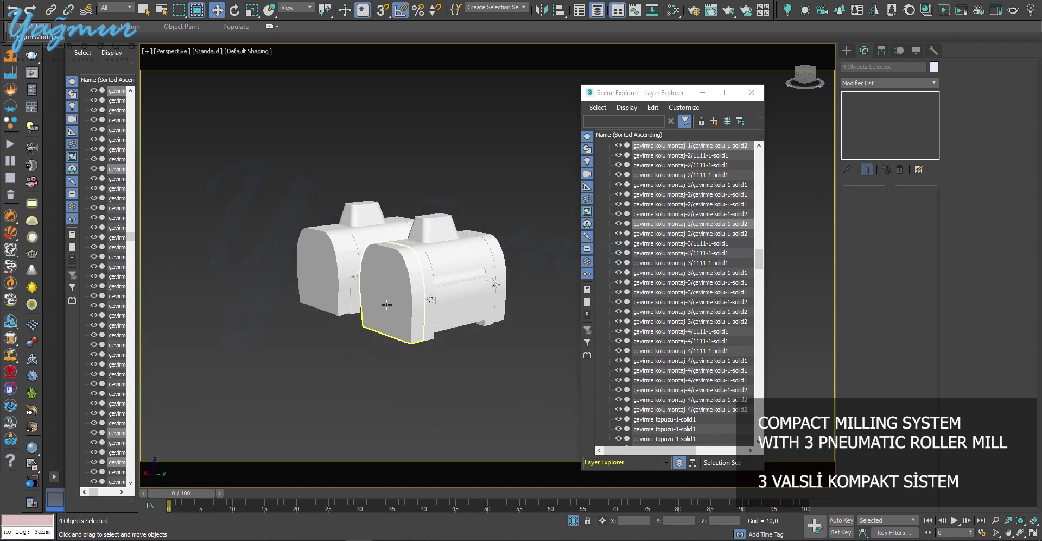
pyautogui.keyDown('alt'); pyautogui.moveTo(386, 302); pyautogui.dragTo(455, 301, button='middle'); pyautogui.keyUp('alt')
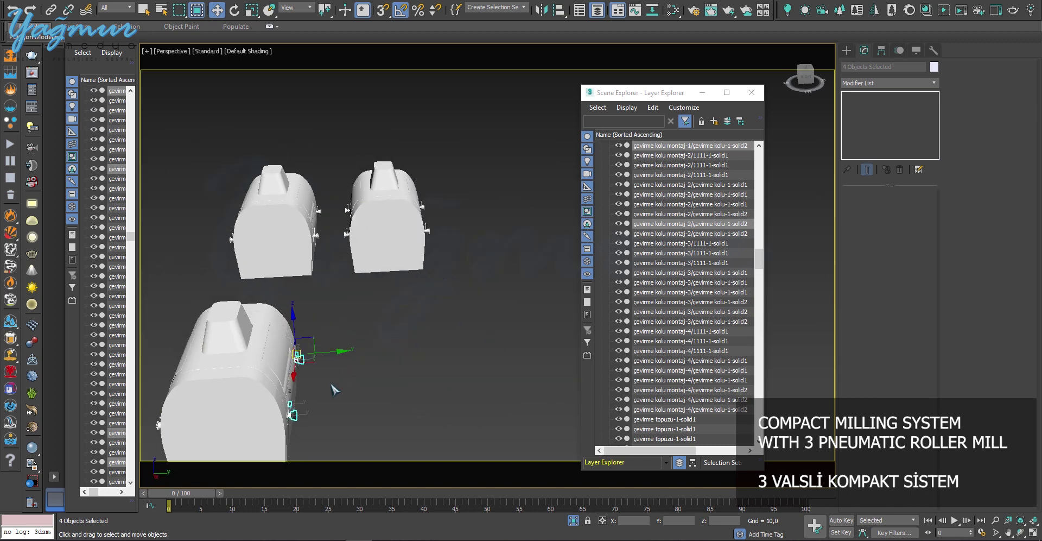
pyautogui.scroll(4, 294, 386)
pyautogui.moveTo(287, 381); pyautogui.dragTo(509, 305, button='middle')
pyautogui.scroll(-5, 457, 257)
pyautogui.moveTo(438, 350); pyautogui.dragTo(369, 367, button='middle')
pyautogui.scroll(-4, 406, 350)
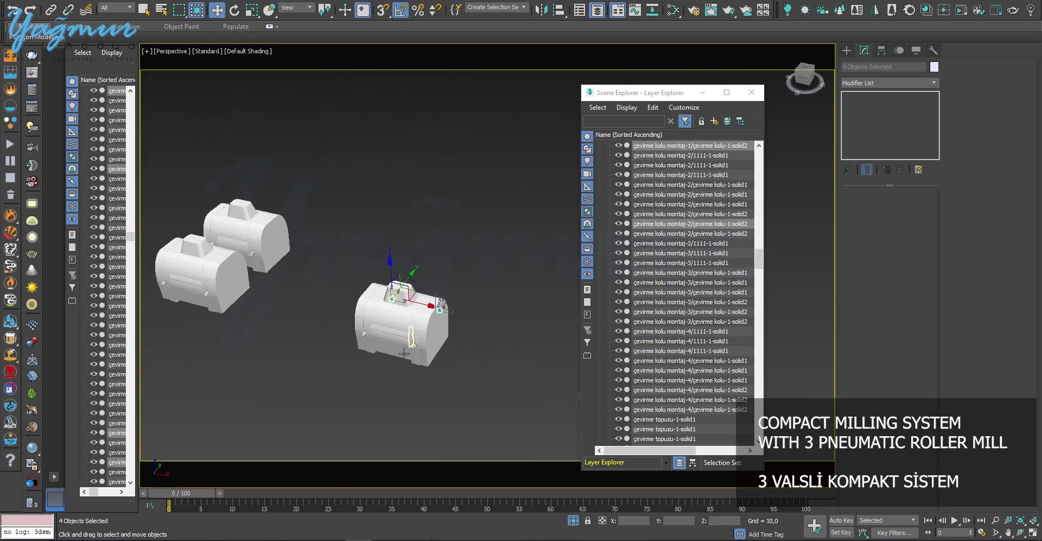
# Step: Switch to Top view and zoom to frame the three white VALS mills
pyautogui.press('t')
pyautogui.scroll(-4, 354, 310)
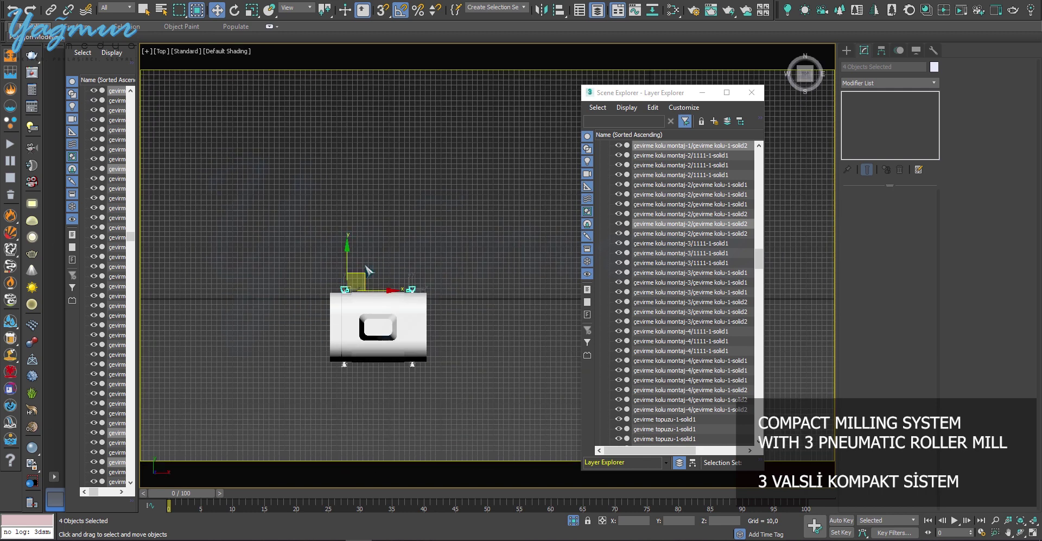
pyautogui.scroll(2, 373, 276)
pyautogui.scroll(5, 373, 277)
pyautogui.scroll(-4, 407, 255)
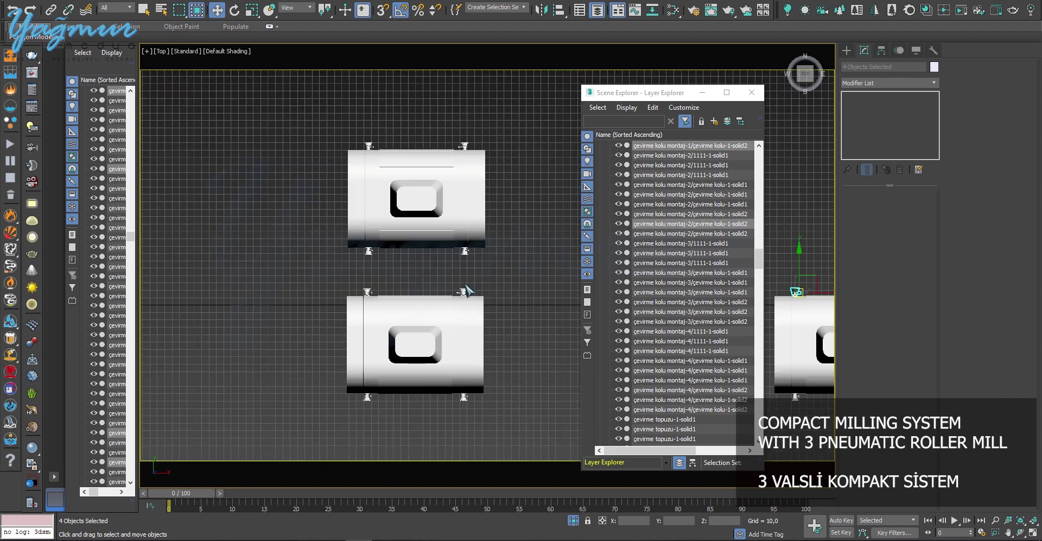
pyautogui.scroll(1, 515, 219)
# Step: Group the lower mill body's 138 objects as Group001
pyautogui.moveTo(240, 379); pyautogui.dragTo(240, 378)
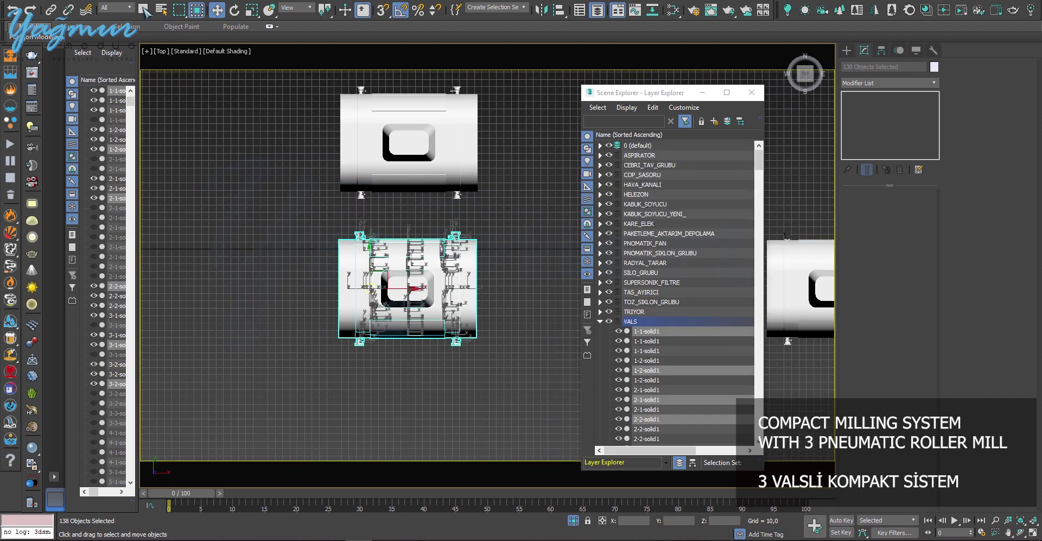
pyautogui.click(98, 1)
pyautogui.click(104, 12)
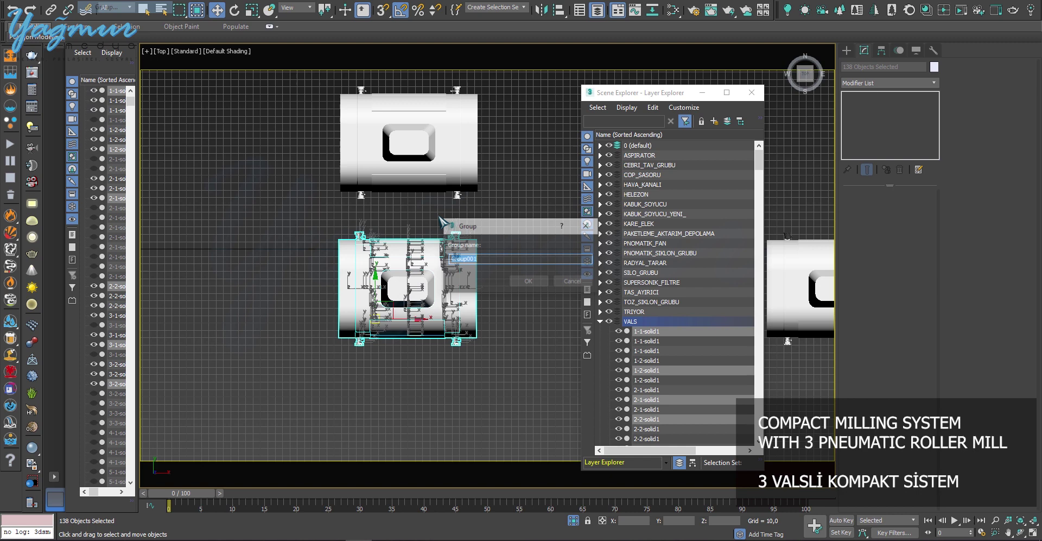
pyautogui.click(530, 283)
# Step: Group the upper mill body's objects as Group002
pyautogui.moveTo(456, 210); pyautogui.dragTo(352, 272, button='middle')
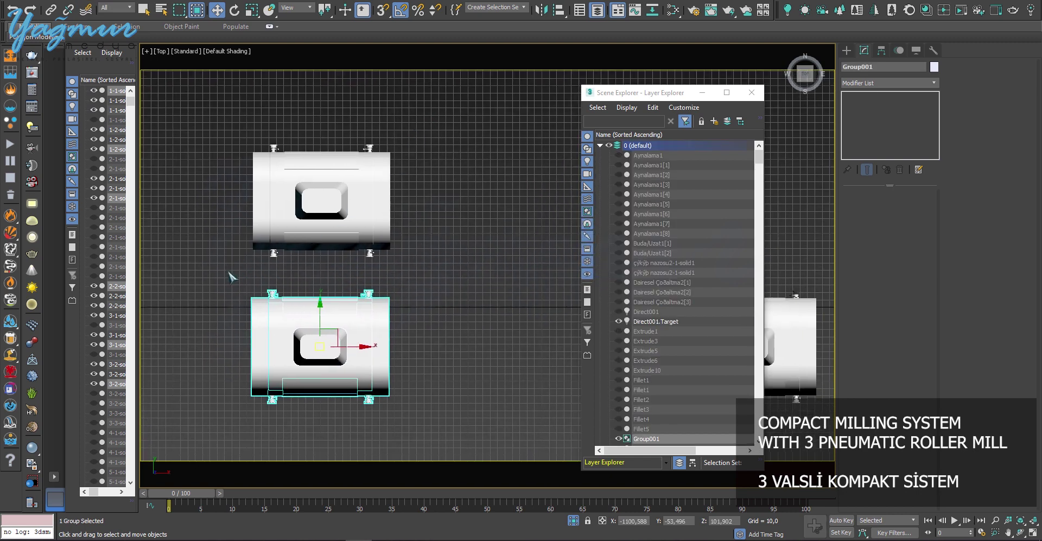
pyautogui.moveTo(218, 279); pyautogui.dragTo(430, 130)
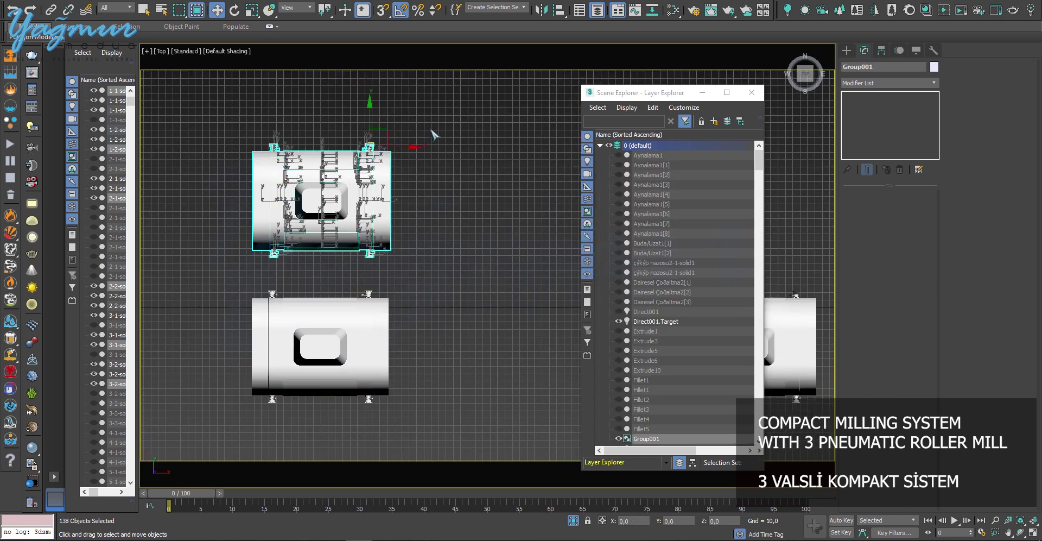
pyautogui.click(101, 4)
pyautogui.click(104, 12)
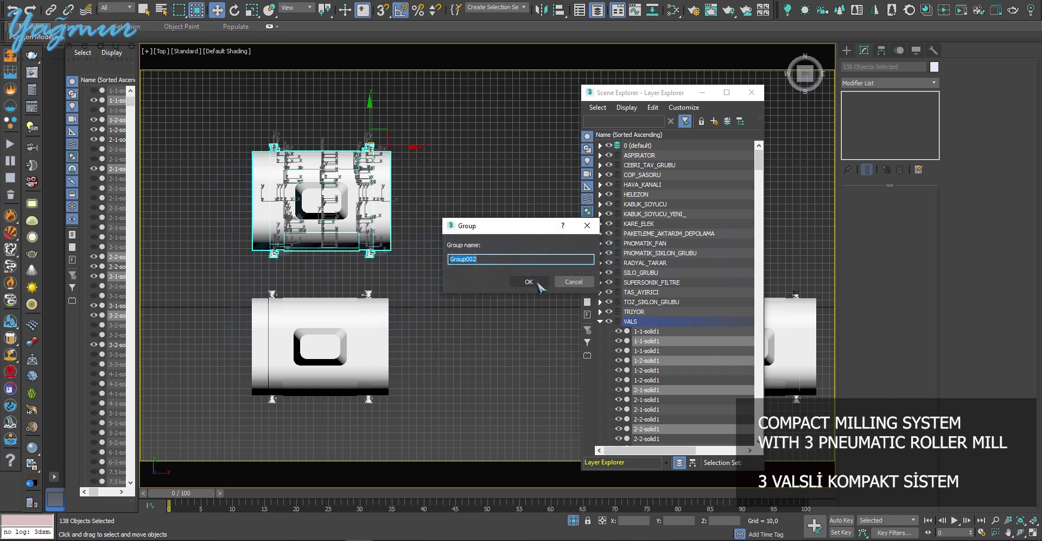
pyautogui.click(537, 283)
# Step: Select the right-hand mill body and inspect it close up in Perspective view
pyautogui.scroll(-2, 449, 335)
pyautogui.moveTo(449, 335); pyautogui.dragTo(268, 272, button='middle')
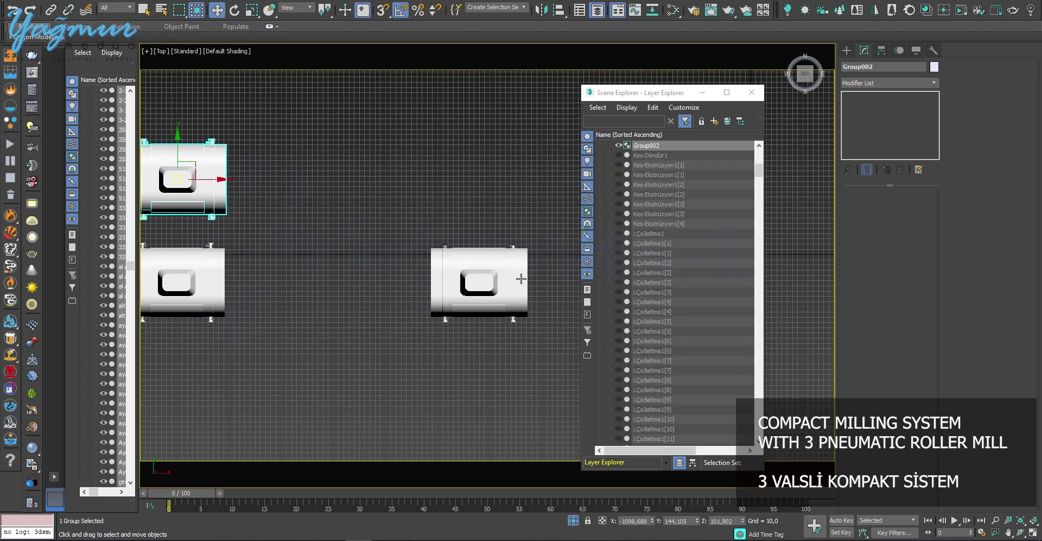
pyautogui.click(509, 280)
pyautogui.press('p')
pyautogui.press('z')
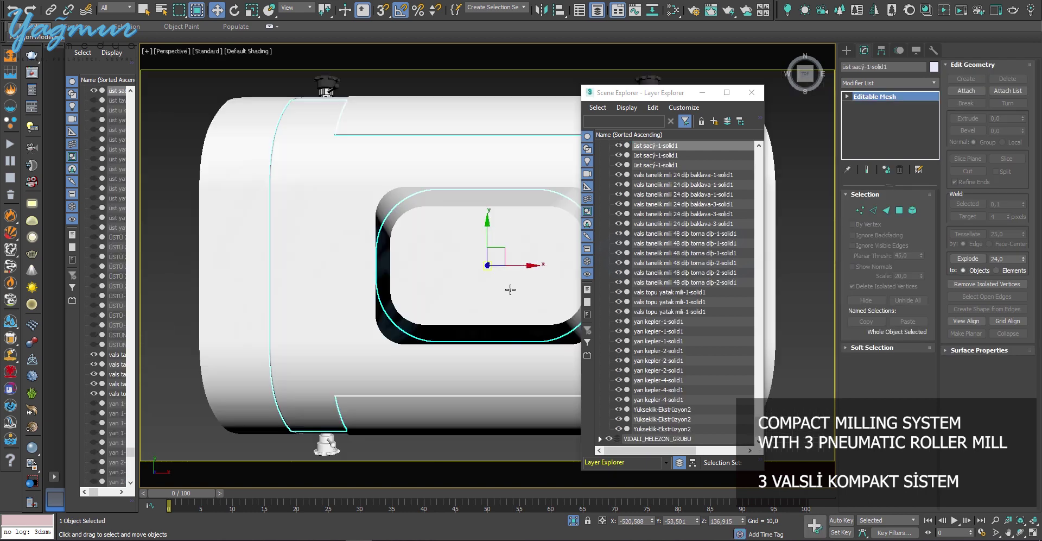
pyautogui.keyDown('alt'); pyautogui.moveTo(509, 288); pyautogui.dragTo(356, 249, button='middle'); pyautogui.keyUp('alt')
pyautogui.scroll(-5, 375, 252)
pyautogui.keyDown('alt'); pyautogui.moveTo(400, 274); pyautogui.dragTo(465, 248, button='middle'); pyautogui.keyUp('alt')
pyautogui.click(465, 248)
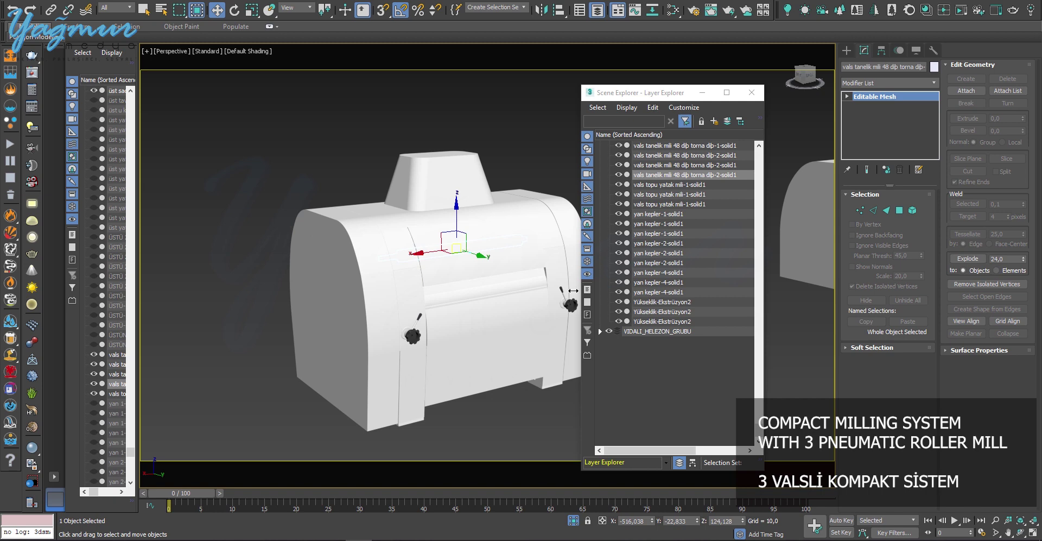
# Step: Select the mill's main body, top shell, both front panels, right upright and right shell
pyautogui.scroll(-3, 432, 328)
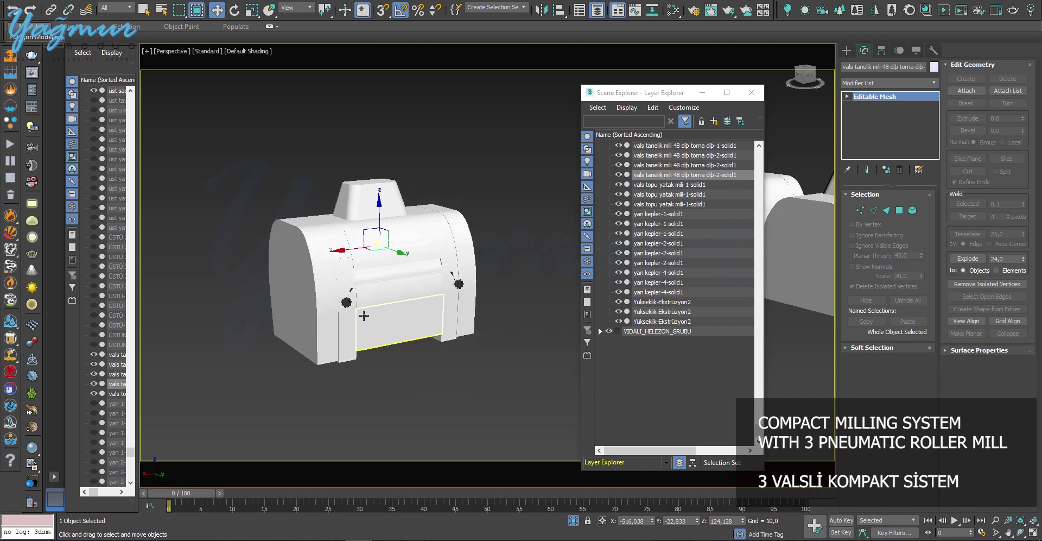
pyautogui.click(318, 336)
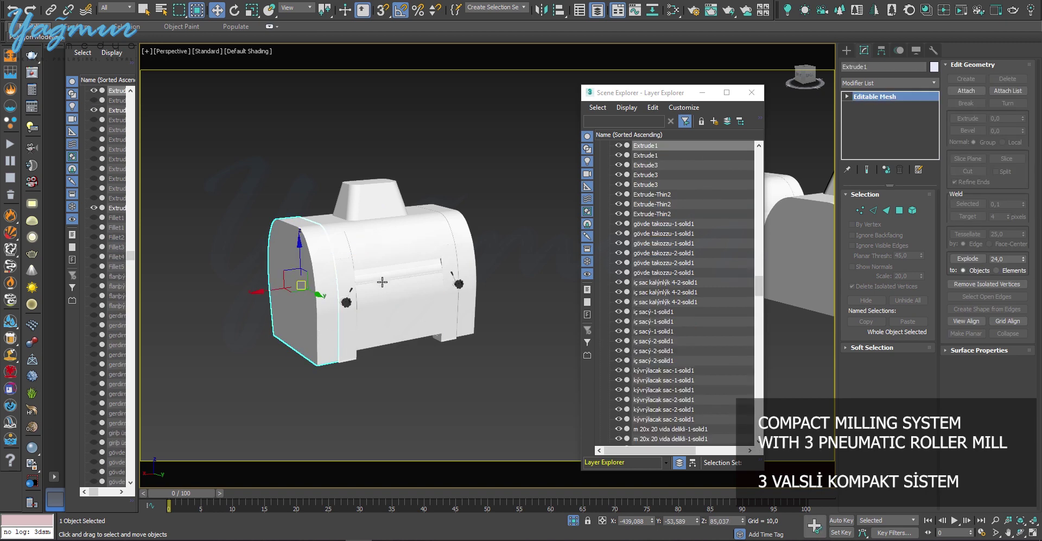
pyautogui.keyDown('ctrl'); pyautogui.click(330, 223); pyautogui.keyUp('ctrl')
pyautogui.keyDown('ctrl'); pyautogui.click(352, 330); pyautogui.keyUp('ctrl')
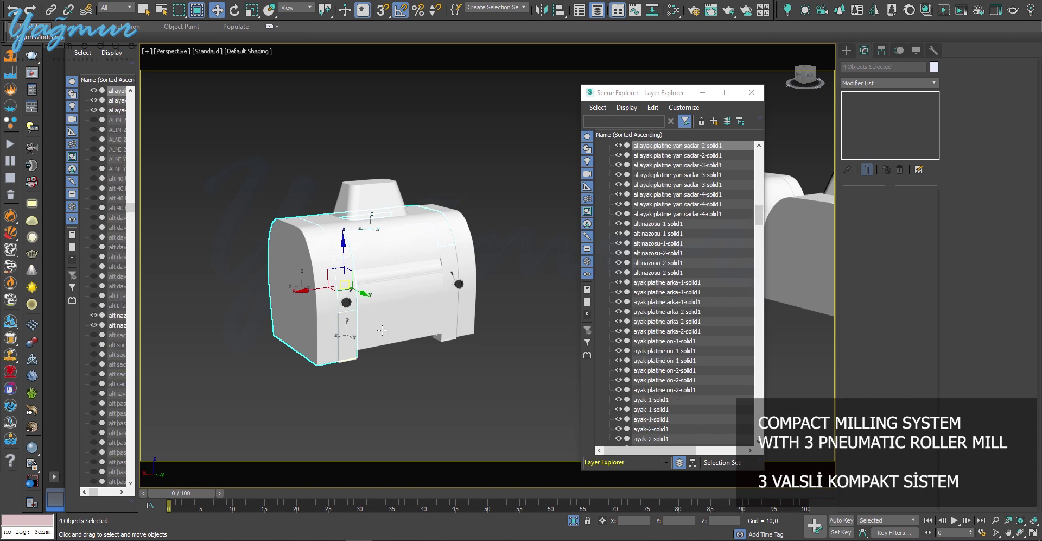
pyautogui.keyDown('alt'); pyautogui.moveTo(419, 330); pyautogui.dragTo(430, 335, button='middle'); pyautogui.keyUp('alt')
pyautogui.keyDown('ctrl'); pyautogui.click(433, 340); pyautogui.keyUp('ctrl')
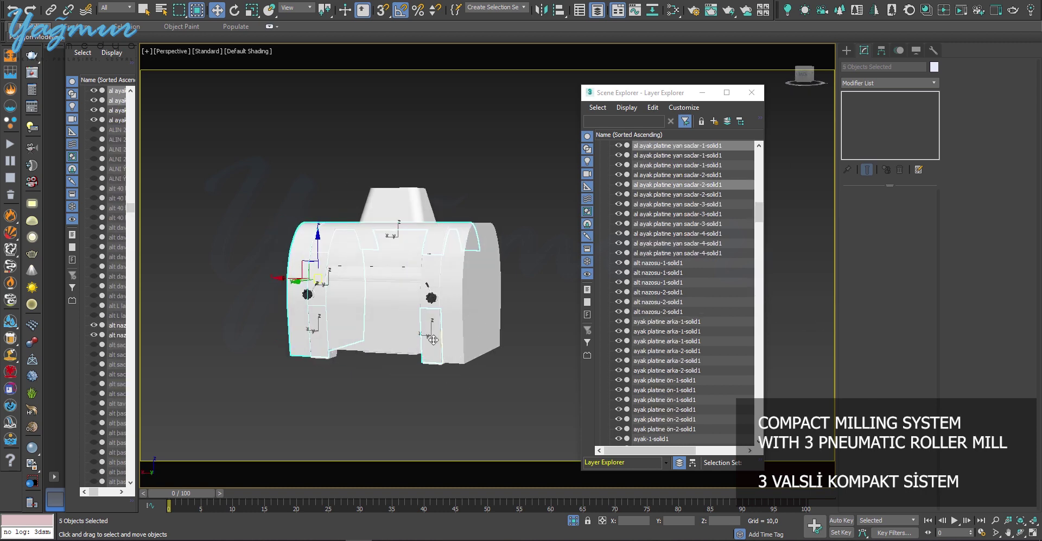
pyautogui.press('F4')
pyautogui.scroll(2, 438, 266)
pyautogui.keyDown('ctrl'); pyautogui.click(430, 263); pyautogui.keyUp('ctrl')
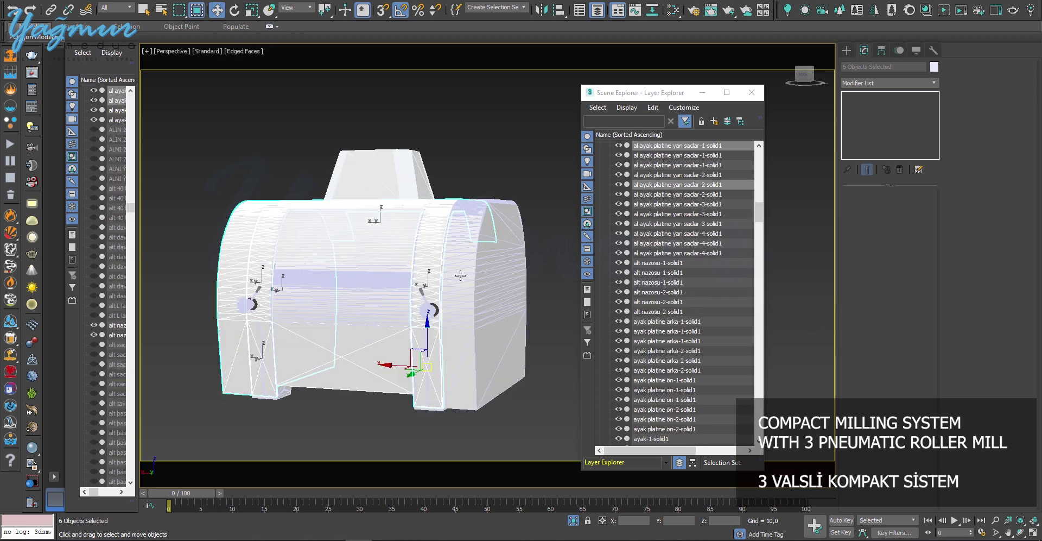
pyautogui.keyDown('ctrl'); pyautogui.click(461, 277); pyautogui.keyUp('ctrl')
pyautogui.keyDown('alt'); pyautogui.click(464, 300); pyautogui.keyUp('alt')
pyautogui.keyDown('alt'); pyautogui.moveTo(469, 359); pyautogui.dragTo(388, 307, button='middle'); pyautogui.keyUp('alt')
pyautogui.keyDown('ctrl'); pyautogui.click(481, 211); pyautogui.keyUp('ctrl')
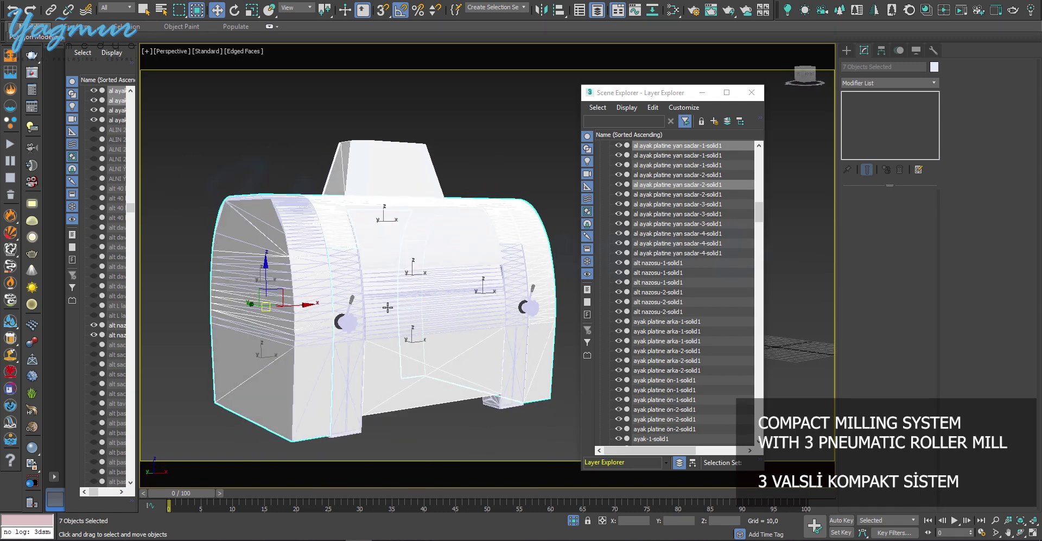
# Step: Add the middle casing, left drum and remaining casing parts to the selection
pyautogui.keyDown('ctrl'); pyautogui.click(353, 272); pyautogui.keyUp('ctrl')
pyautogui.keyDown('ctrl'); pyautogui.click(308, 233); pyautogui.keyUp('ctrl')
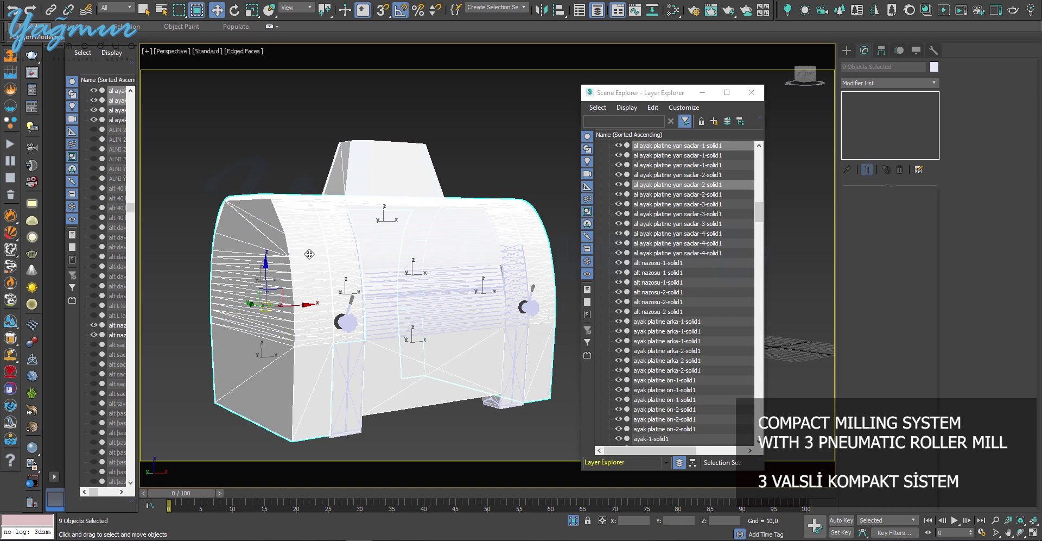
pyautogui.keyDown('alt'); pyautogui.moveTo(325, 325); pyautogui.dragTo(338, 335, button='middle'); pyautogui.keyUp('alt')
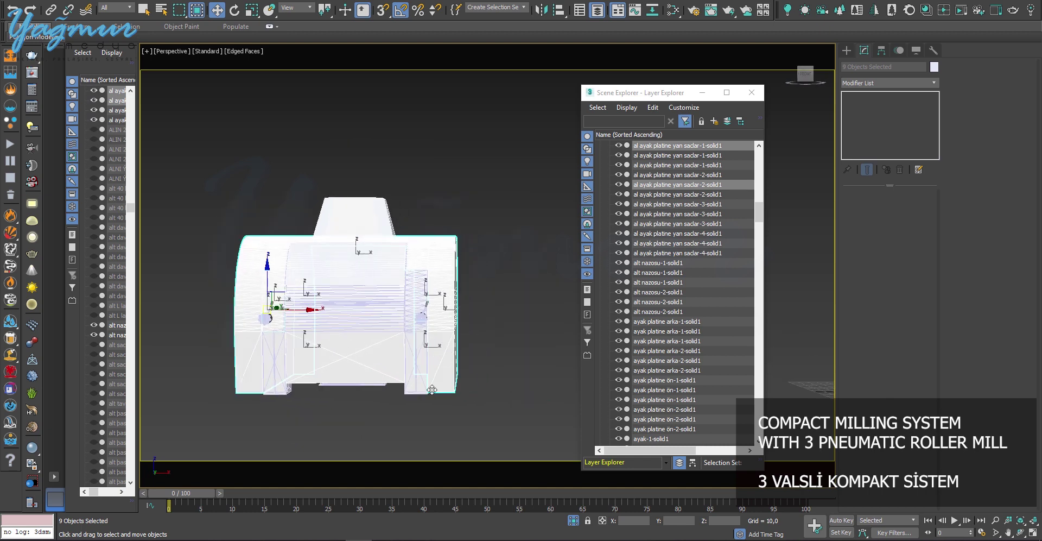
pyautogui.keyDown('alt'); pyautogui.moveTo(431, 389); pyautogui.dragTo(450, 399, button='middle'); pyautogui.keyUp('alt')
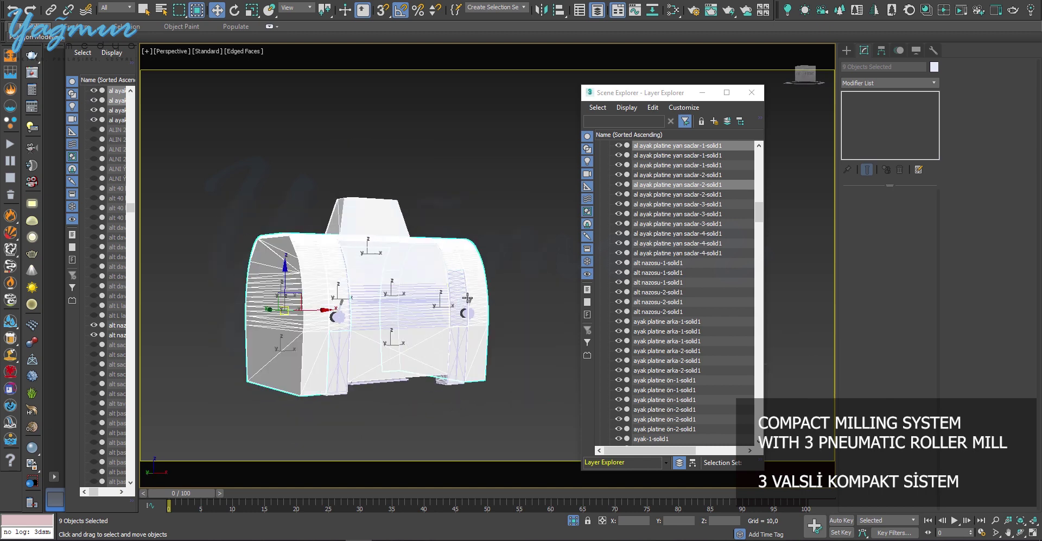
pyautogui.scroll(3, 466, 298)
pyautogui.keyDown('ctrl'); pyautogui.click(455, 291); pyautogui.keyUp('ctrl')
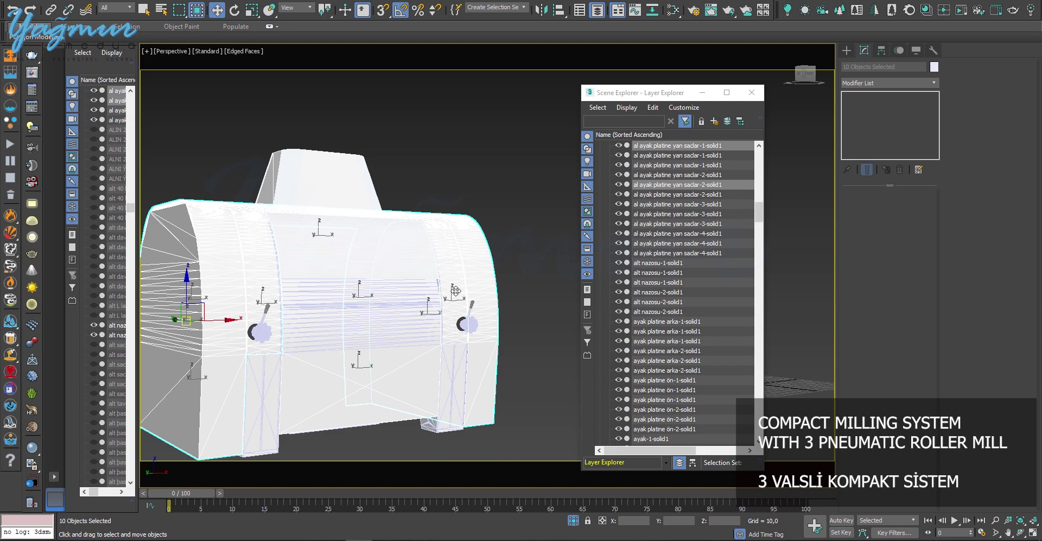
pyautogui.keyDown('ctrl'); pyautogui.click(452, 380); pyautogui.keyUp('ctrl')
pyautogui.keyDown('ctrl'); pyautogui.click(269, 395); pyautogui.keyUp('ctrl')
pyautogui.scroll(-3, 282, 380)
pyautogui.keyDown('alt'); pyautogui.moveTo(282, 380); pyautogui.dragTo(446, 365, button='middle'); pyautogui.keyUp('alt')
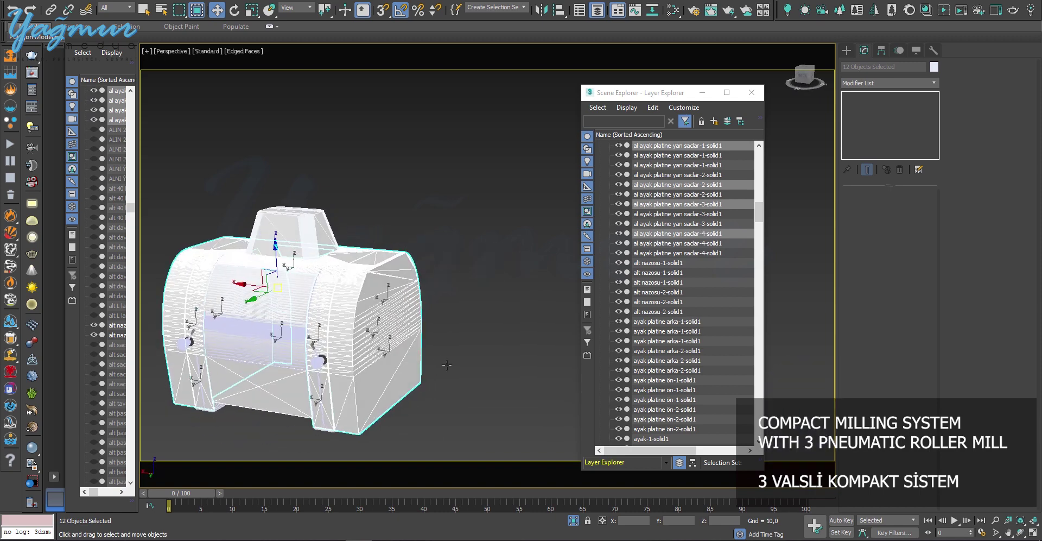
# Step: Assign the Midnight material to the twelve selected housing parts in the Slate Material Editor
pyautogui.press('m')
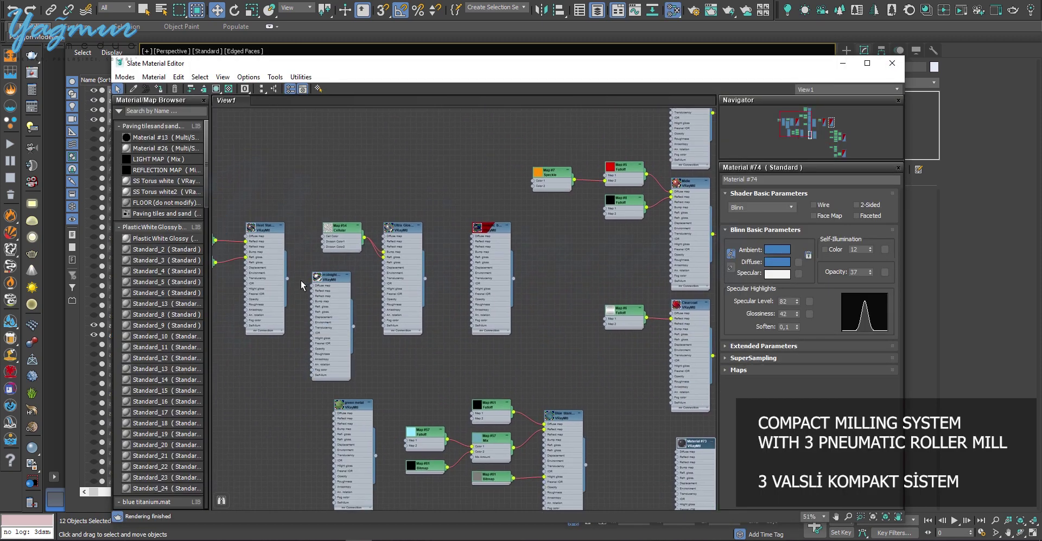
pyautogui.rightClick(333, 278)
pyautogui.click(378, 14)
pyautogui.press('m')
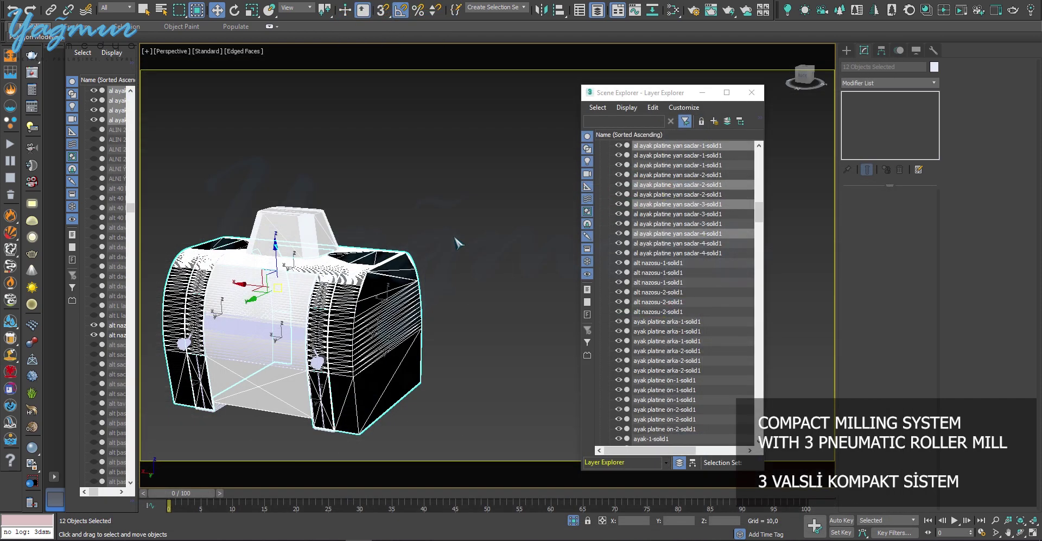
pyautogui.click(270, 330)
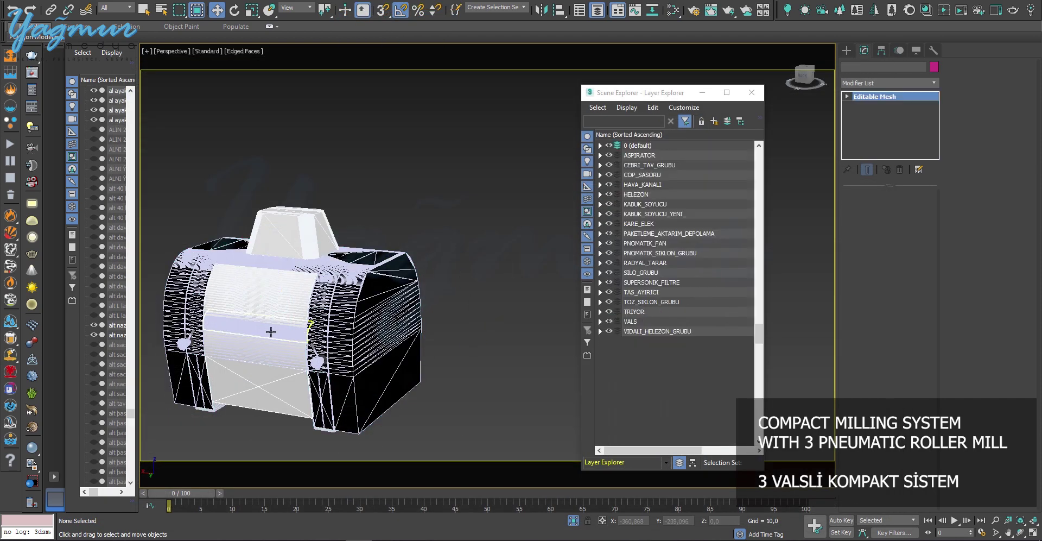
# Step: Select the upper and lower front panels and look over the Clearcoat material without assigning it
pyautogui.scroll(-4, 291, 360)
pyautogui.scroll(5, 357, 344)
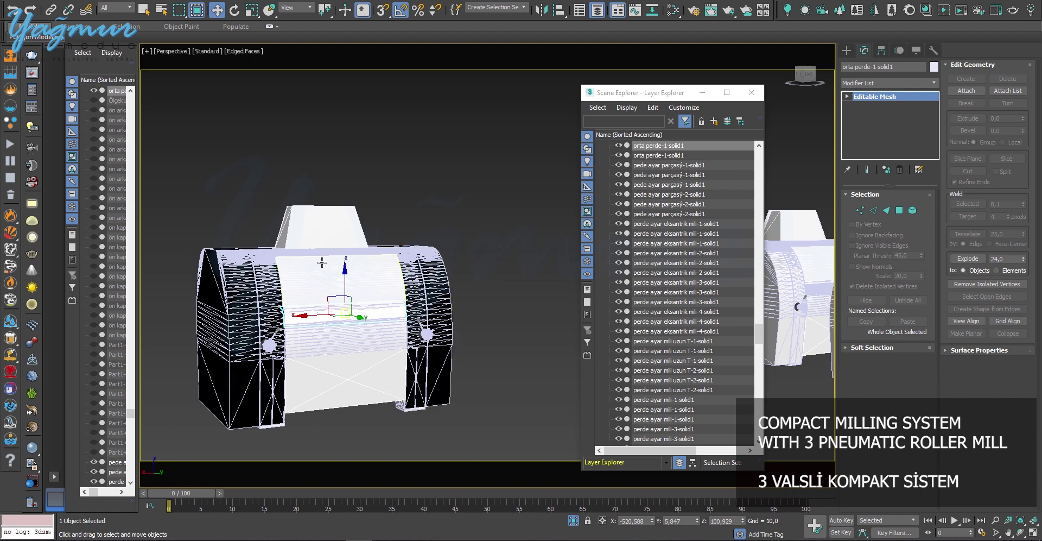
pyautogui.click(322, 263)
pyautogui.keyDown('ctrl'); pyautogui.click(332, 375); pyautogui.keyUp('ctrl')
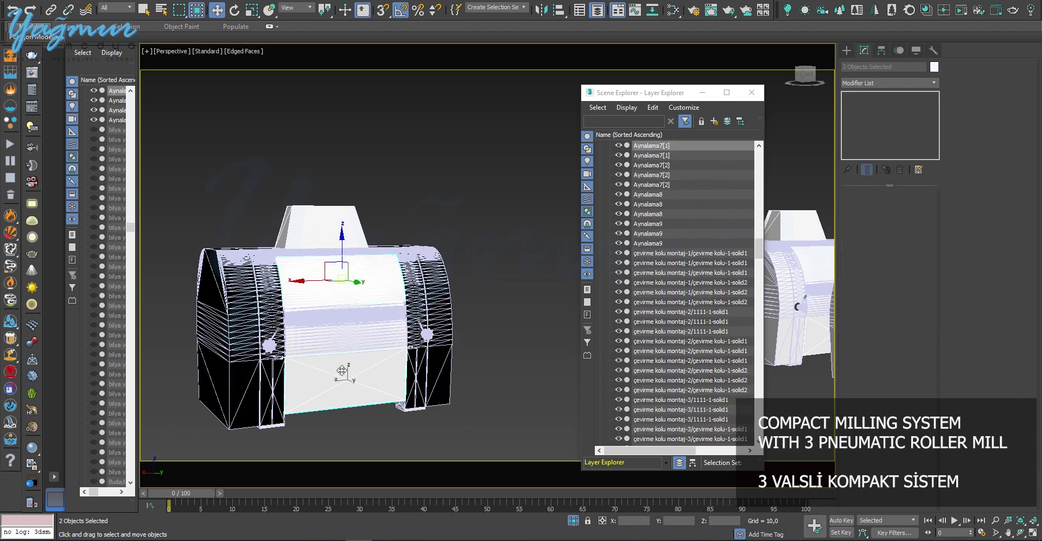
pyautogui.scroll(-3, 345, 371)
pyautogui.keyDown('alt'); pyautogui.moveTo(345, 371); pyautogui.dragTo(500, 364, button='middle'); pyautogui.keyUp('alt')
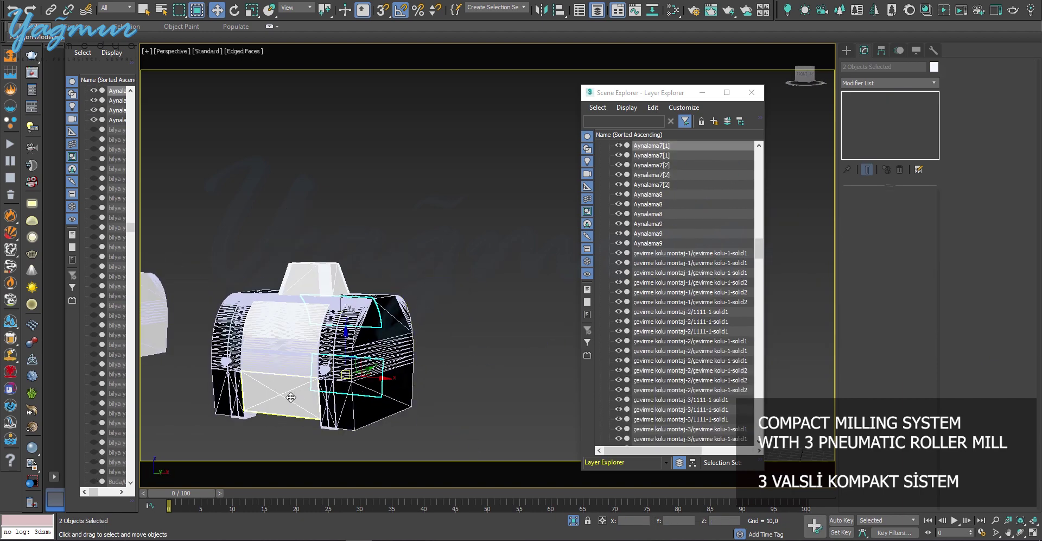
pyautogui.keyDown('ctrl'); pyautogui.click(301, 317); pyautogui.keyUp('ctrl')
pyautogui.press('m')
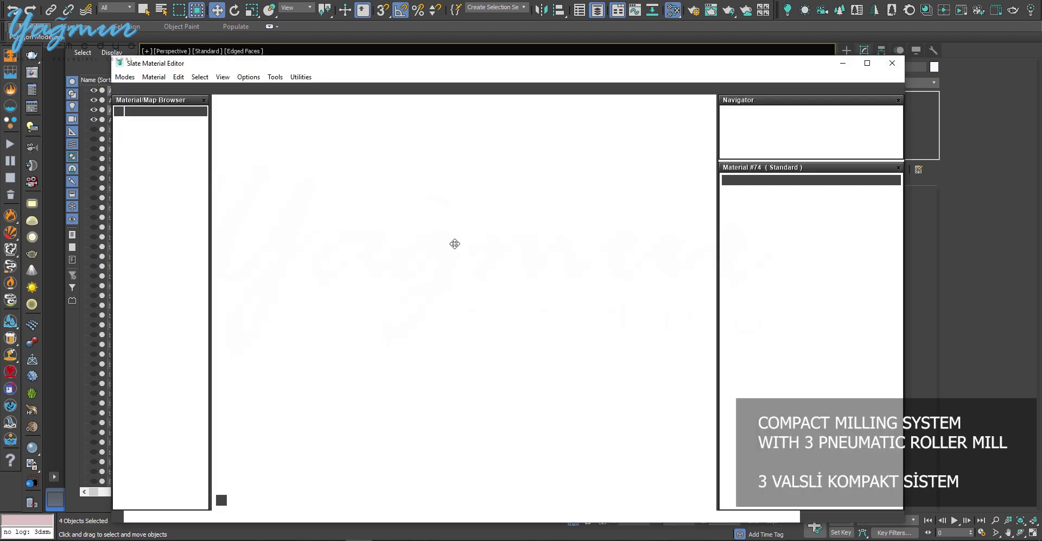
pyautogui.moveTo(571, 274); pyautogui.dragTo(439, 269, button='middle')
pyautogui.rightClick(564, 298)
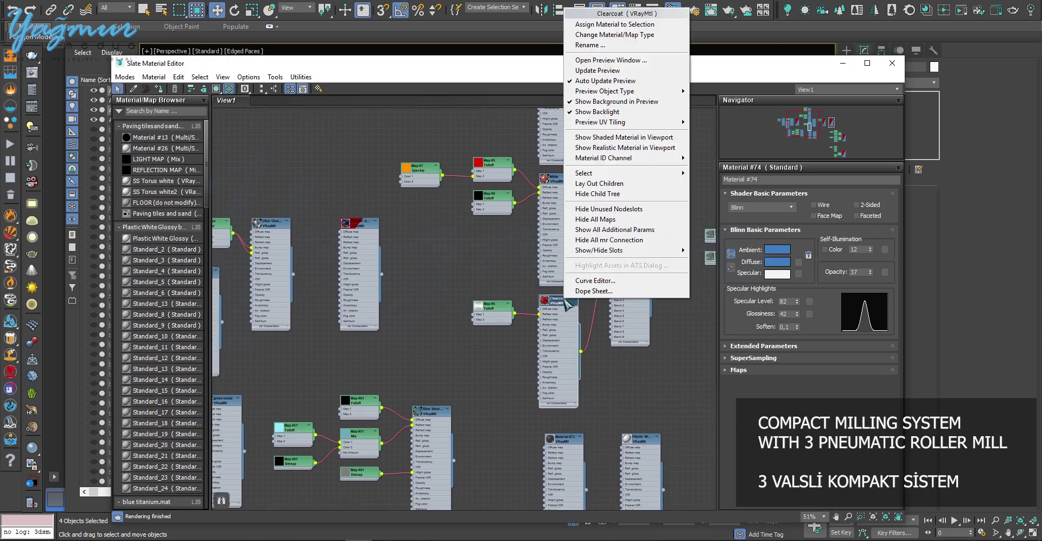
pyautogui.press('Escape')
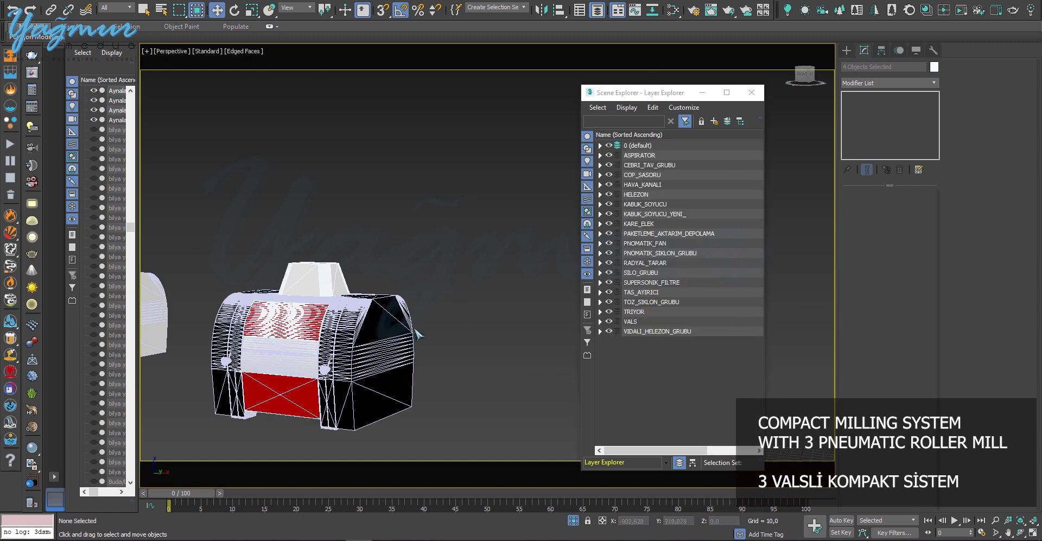
# Step: Select the side crank handle, its tip and the crank knob
pyautogui.scroll(5, 309, 382)
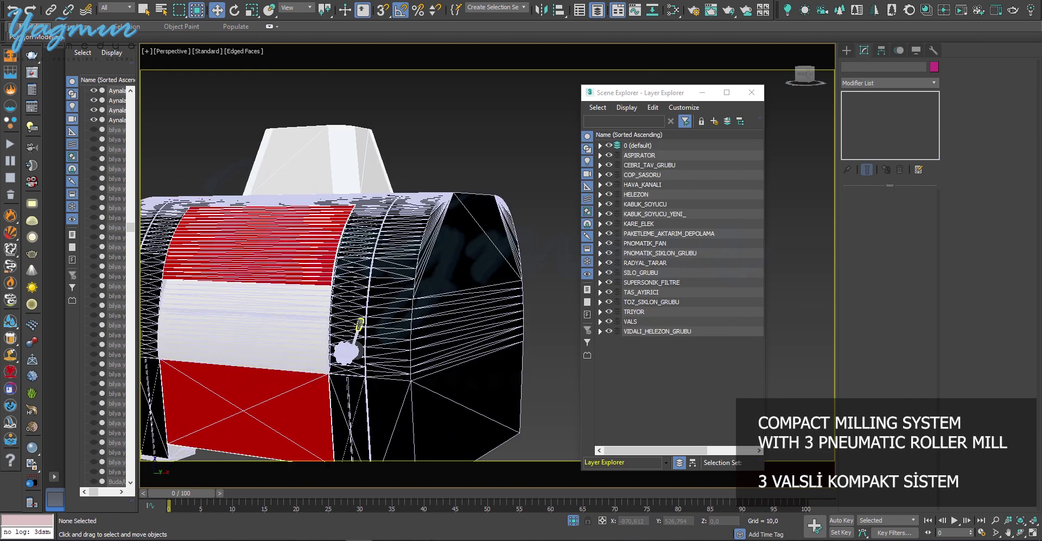
pyautogui.click(356, 352)
pyautogui.press('z')
pyautogui.scroll(-3, 372, 336)
pyautogui.moveTo(348, 377); pyautogui.dragTo(503, 158, button='middle')
pyautogui.keyDown('ctrl'); pyautogui.click(468, 199); pyautogui.keyUp('ctrl')
pyautogui.scroll(-8, 469, 204)
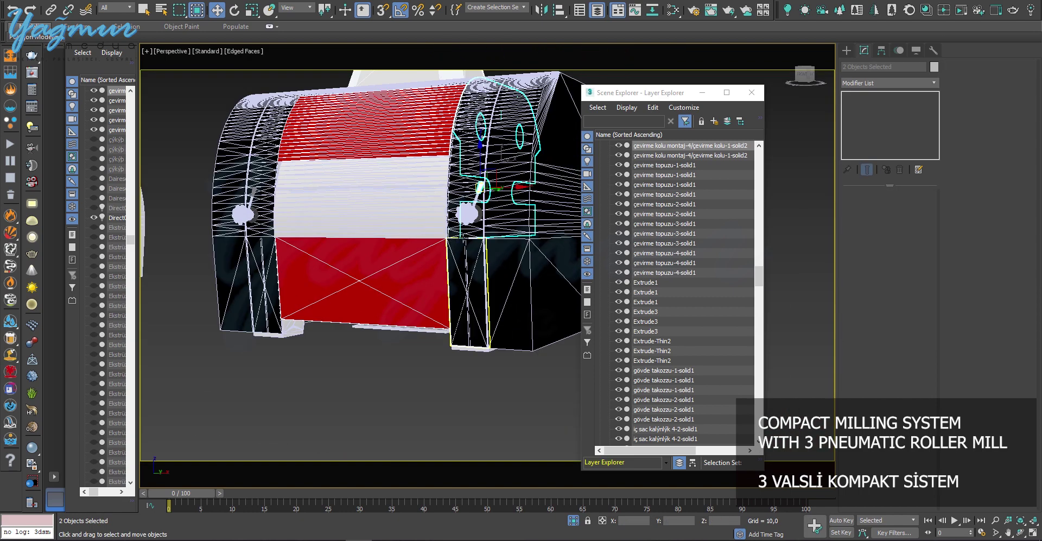
pyautogui.click(468, 212)
pyautogui.press('z')
pyautogui.keyDown('ctrl'); pyautogui.click(459, 211); pyautogui.keyUp('ctrl')
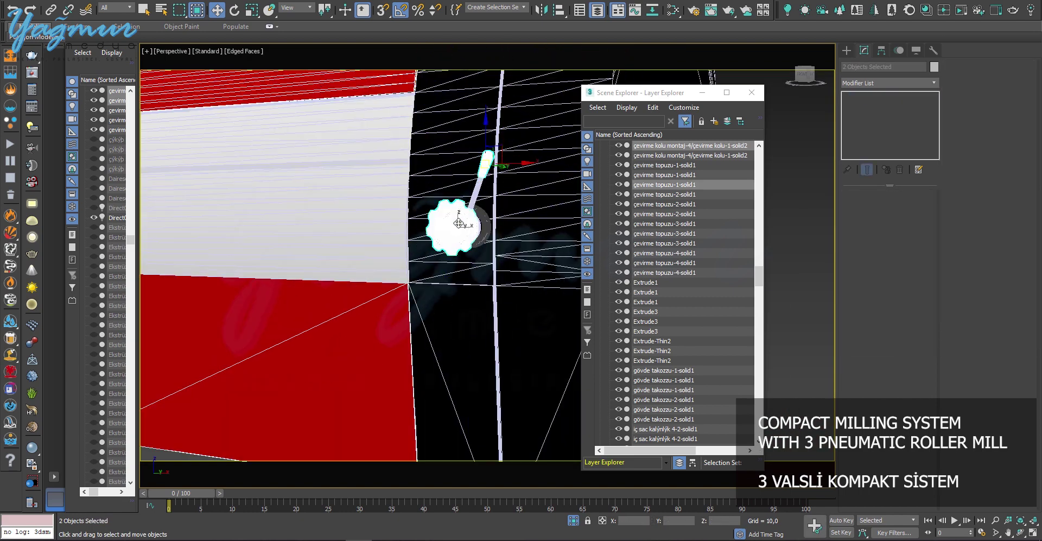
pyautogui.scroll(-6, 459, 223)
pyautogui.scroll(6, 320, 222)
pyautogui.scroll(2, 374, 205)
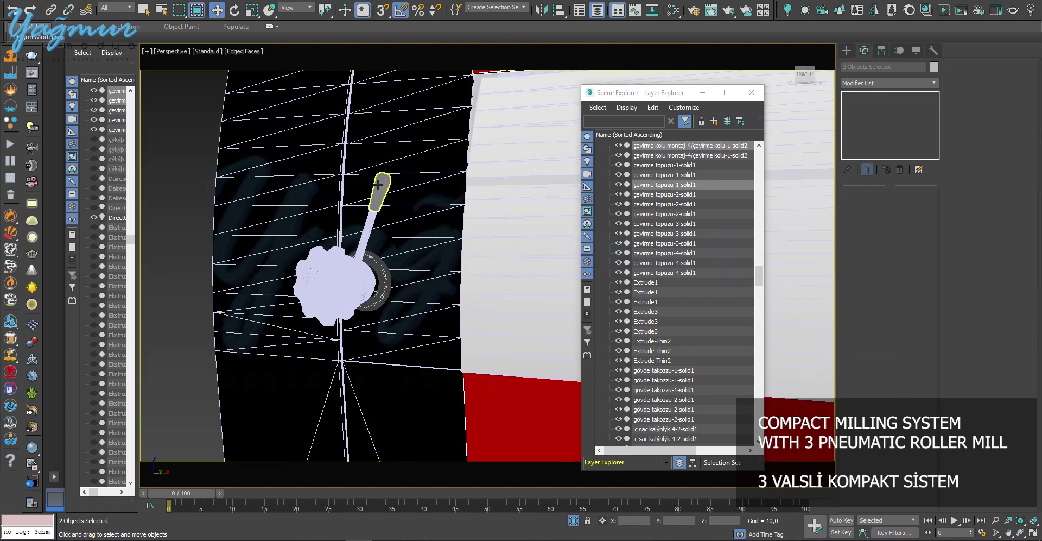
pyautogui.keyDown('ctrl'); pyautogui.click(381, 184); pyautogui.keyUp('ctrl')
pyautogui.keyDown('ctrl'); pyautogui.click(340, 265); pyautogui.keyUp('ctrl')
# Step: Add the other crank knob, the lever handle and the remaining crank parts to the selection
pyautogui.scroll(-5, 340, 265)
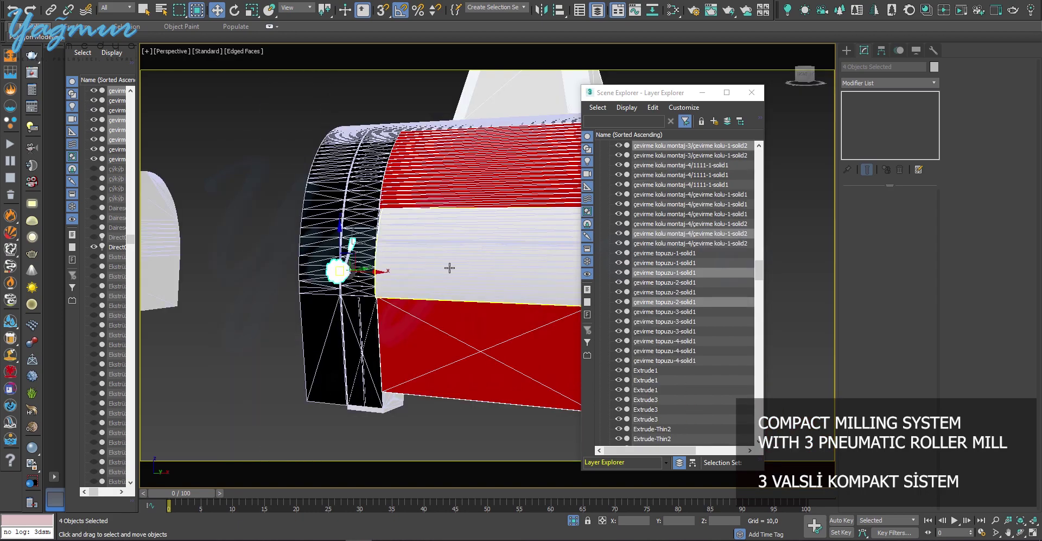
pyautogui.keyDown('alt'); pyautogui.moveTo(449, 266); pyautogui.dragTo(354, 288, button='middle'); pyautogui.keyUp('alt')
pyautogui.scroll(-4, 358, 288)
pyautogui.keyDown('alt'); pyautogui.moveTo(429, 287); pyautogui.dragTo(375, 325, button='middle'); pyautogui.keyUp('alt')
pyautogui.scroll(8, 379, 325)
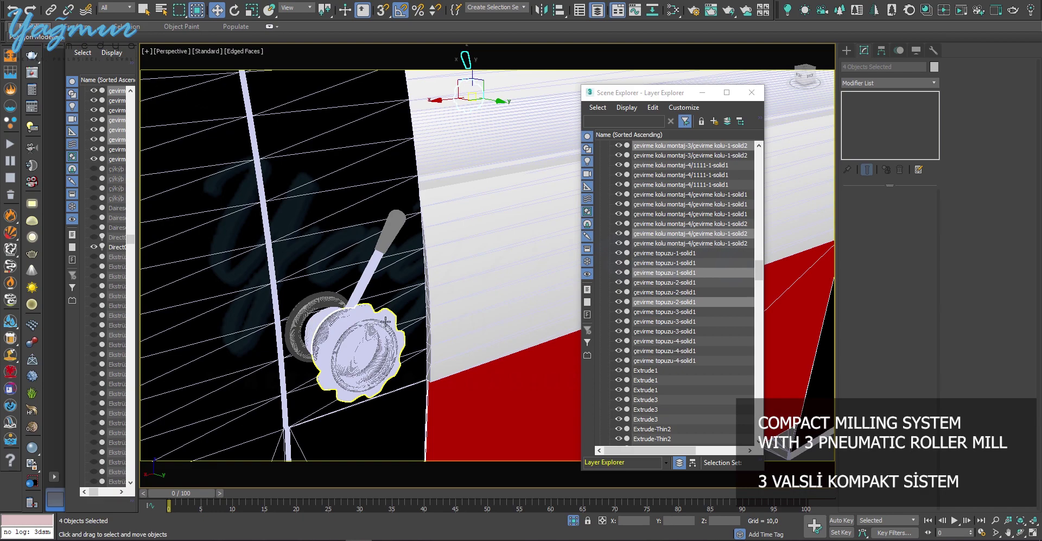
pyautogui.keyDown('ctrl'); pyautogui.click(387, 320); pyautogui.keyUp('ctrl')
pyautogui.keyDown('ctrl'); pyautogui.click(395, 226); pyautogui.keyUp('ctrl')
pyautogui.scroll(-5, 394, 231)
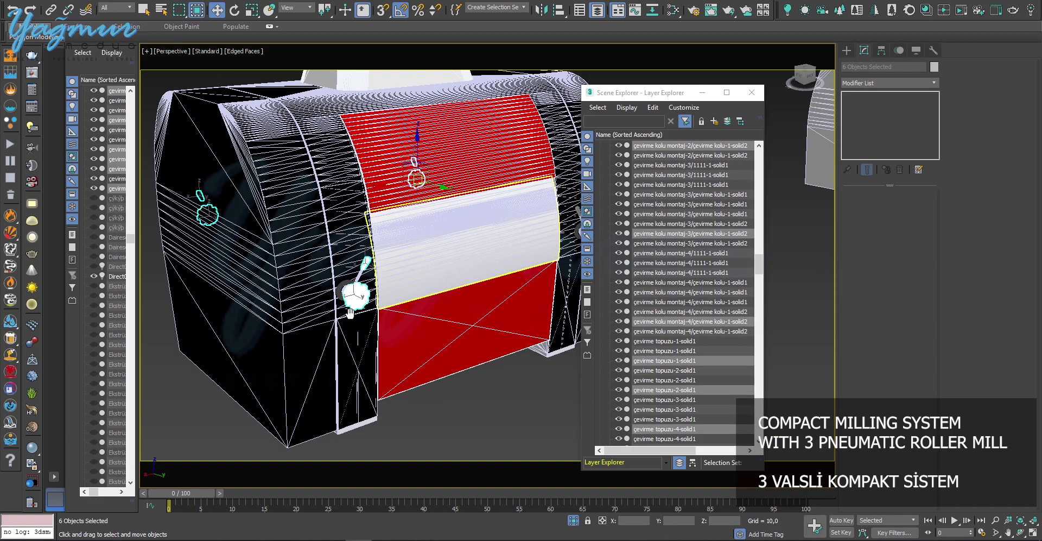
pyautogui.moveTo(535, 241); pyautogui.dragTo(423, 272, button='middle')
pyautogui.scroll(4, 418, 274)
pyautogui.scroll(3, 395, 286)
pyautogui.keyDown('ctrl'); pyautogui.click(406, 253); pyautogui.keyUp('ctrl')
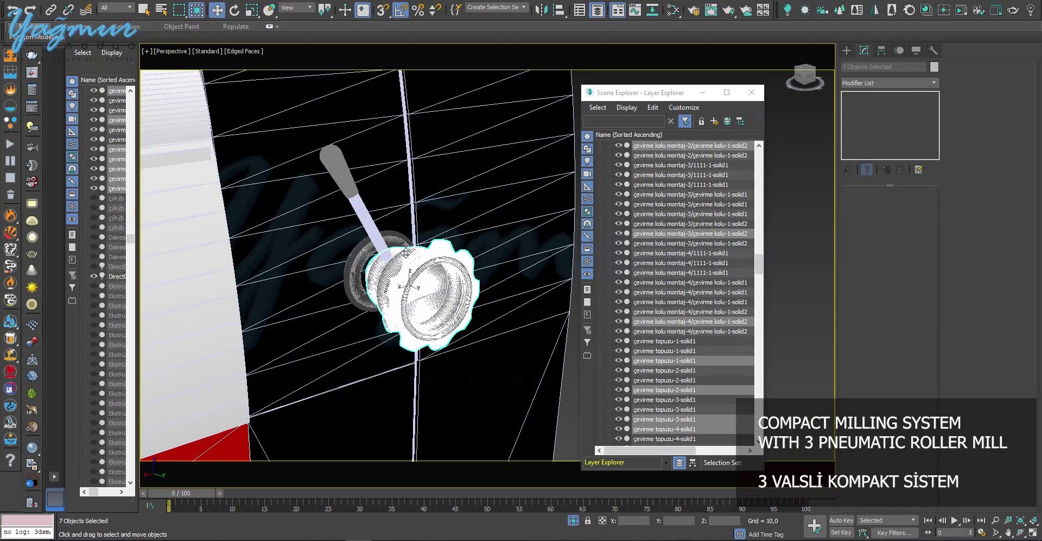
pyautogui.keyDown('ctrl'); pyautogui.click(336, 170); pyautogui.keyUp('ctrl')
# Step: Assign Material #73 to the selected knobs and handles
pyautogui.press('m')
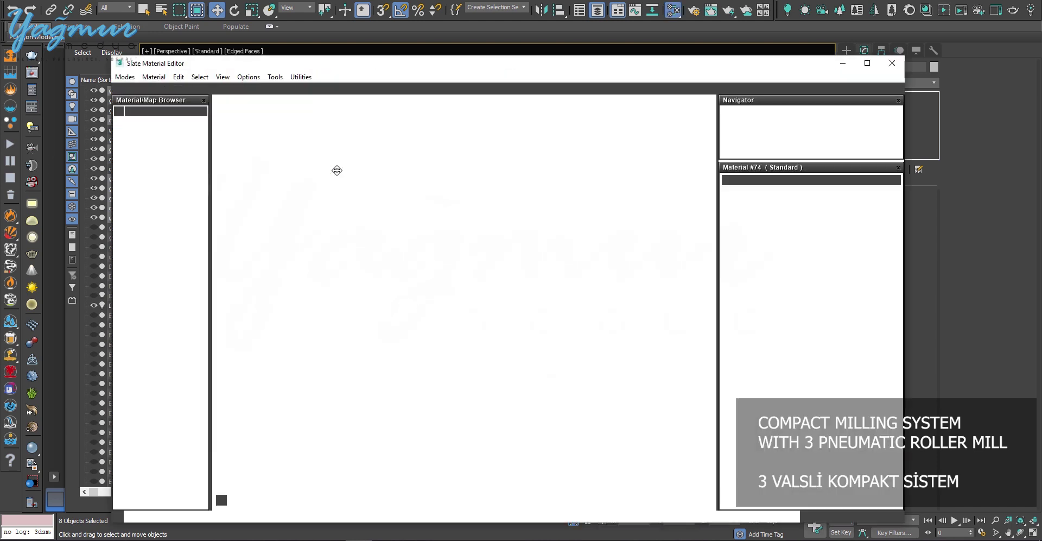
pyautogui.scroll(-10, 545, 288)
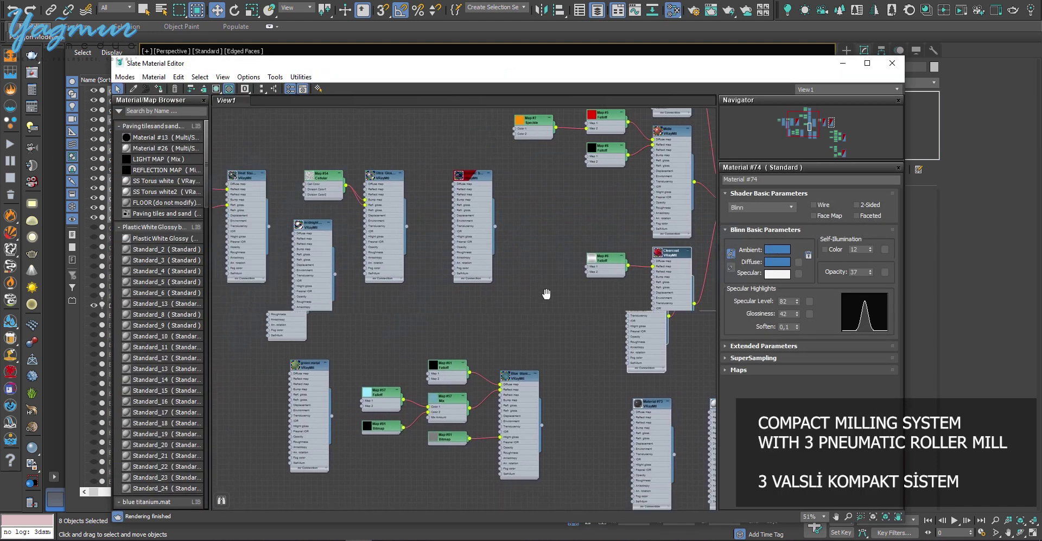
pyautogui.scroll(10, 341, 278)
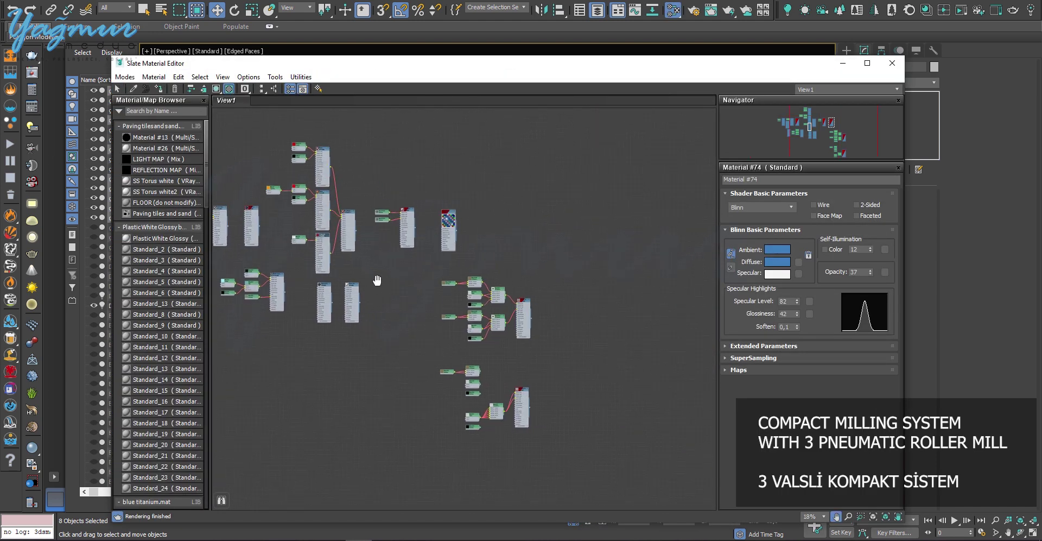
pyautogui.rightClick(341, 278)
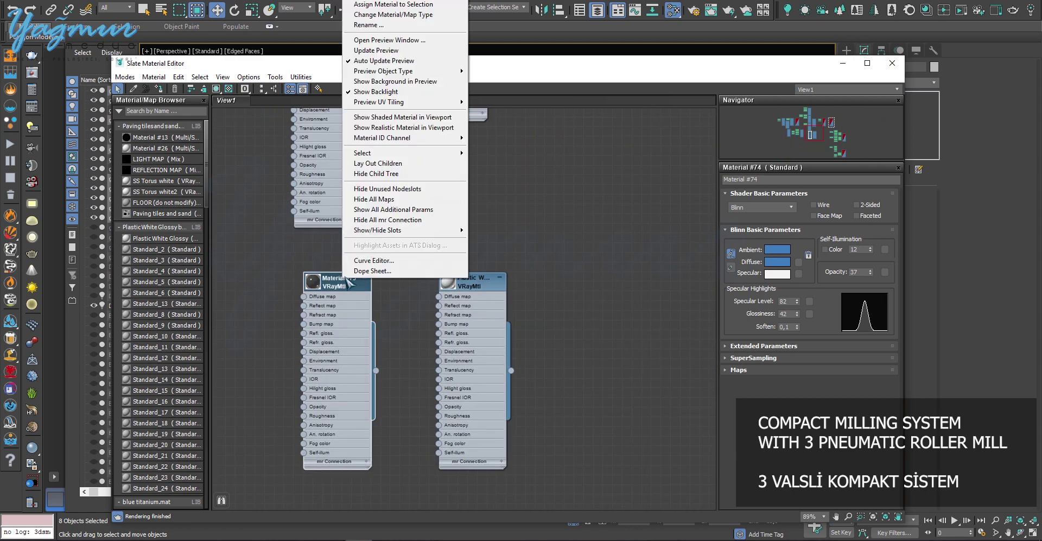
pyautogui.click(390, 15)
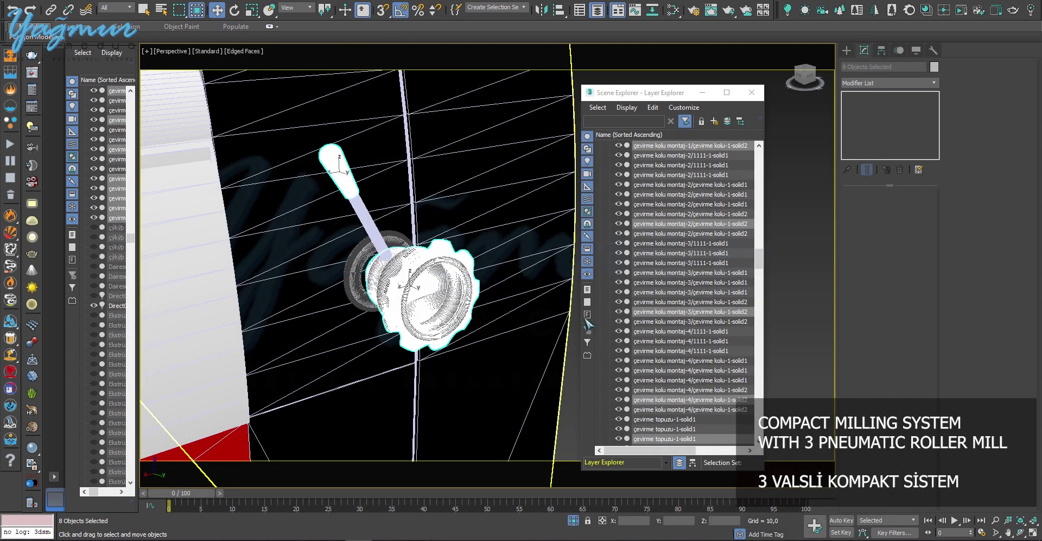
pyautogui.scroll(-10, 391, 266)
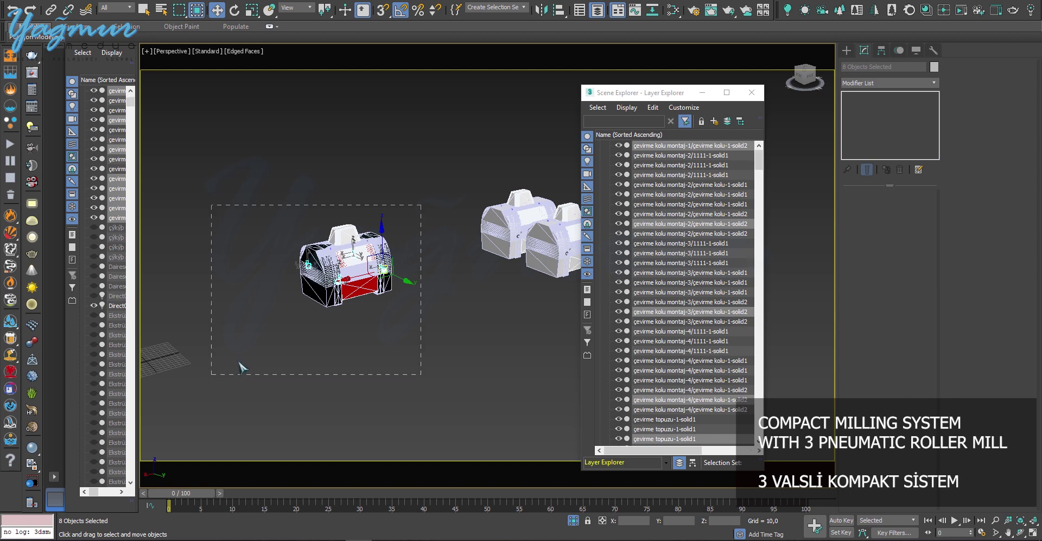
# Step: Marquee-select the first roller mill's 138 parts and group them as Group003
pyautogui.moveTo(420, 206); pyautogui.dragTo(211, 374)
pyautogui.click(881, 51)
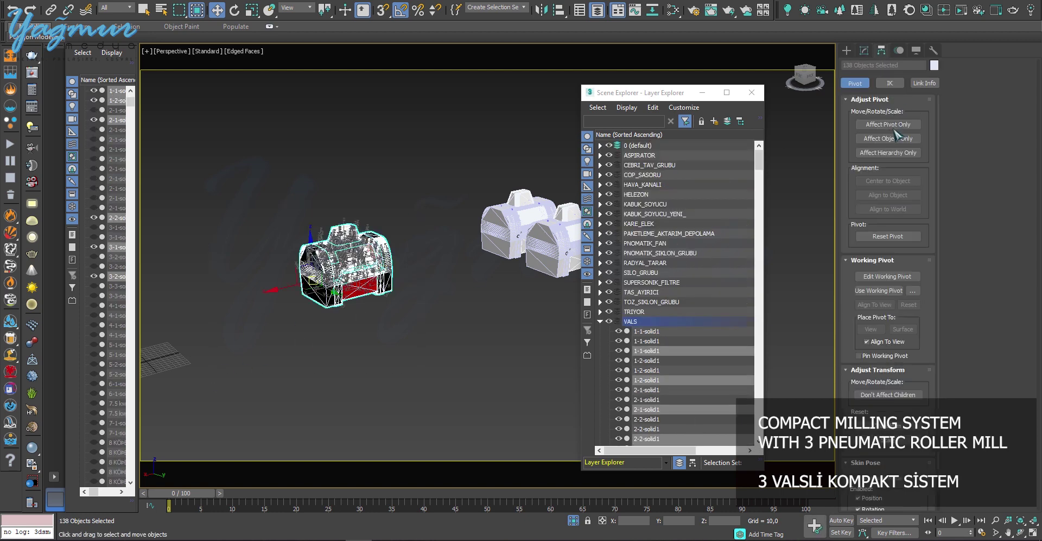
pyautogui.click(888, 124)
pyautogui.click(889, 124)
pyautogui.click(87, 0)
pyautogui.click(107, 7)
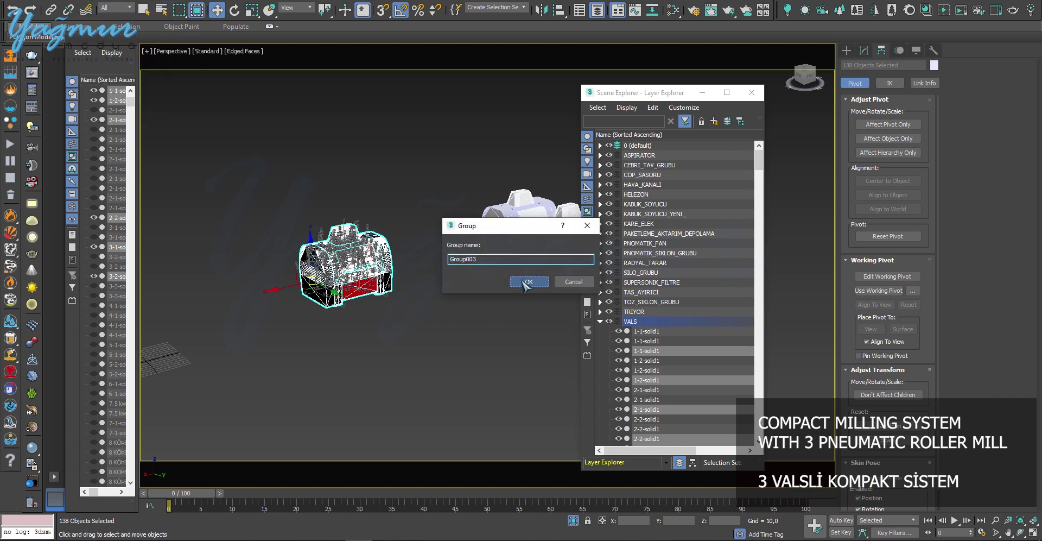
pyautogui.click(523, 281)
pyautogui.moveTo(409, 307)
pyautogui.keyDown('alt'); pyautogui.mouseDown(button='middle')
pyautogui.moveTo(419, 322)
pyautogui.moveTo(407, 325)
pyautogui.mouseUp(button='middle'); pyautogui.keyUp('alt')
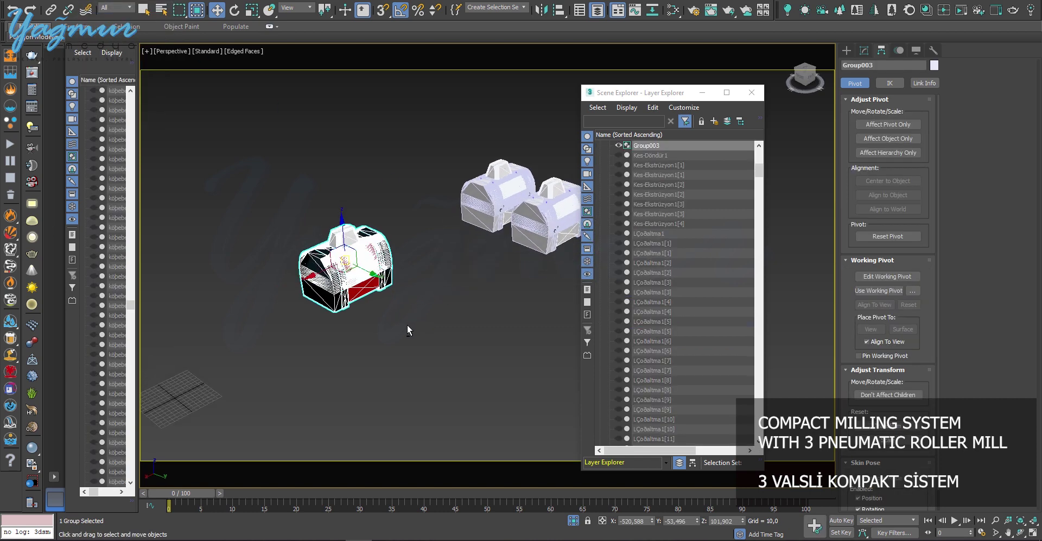
pyautogui.hotkey('alt', 'a')
# Step: Align Group003's pivot to the target, clone it as Group004, and align the copy to the upper-right mill
pyautogui.click(497, 213)
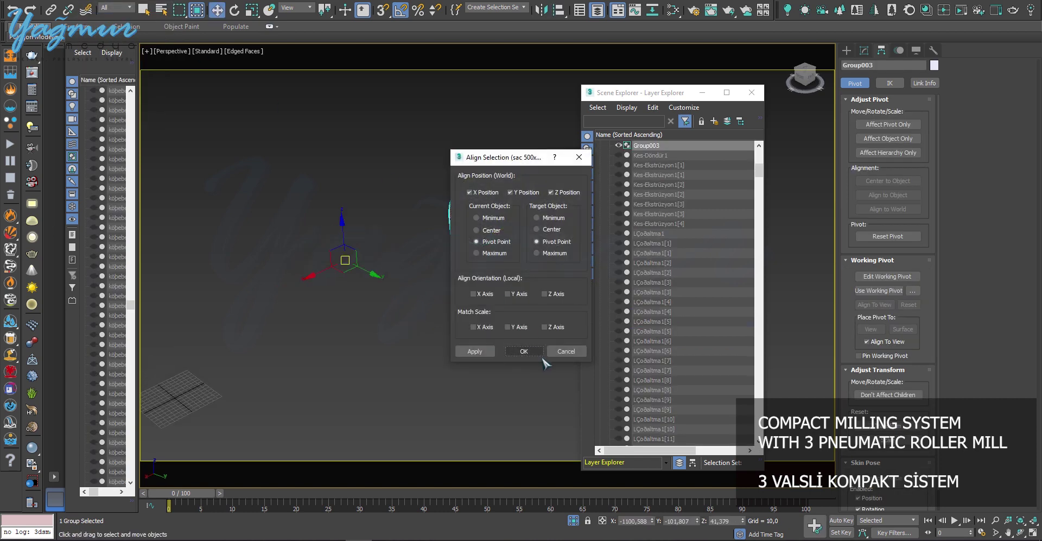
pyautogui.click(524, 352)
pyautogui.keyDown('shift'); pyautogui.moveTo(370, 277); pyautogui.dragTo(462, 323); pyautogui.keyUp('shift')
pyautogui.click(522, 311)
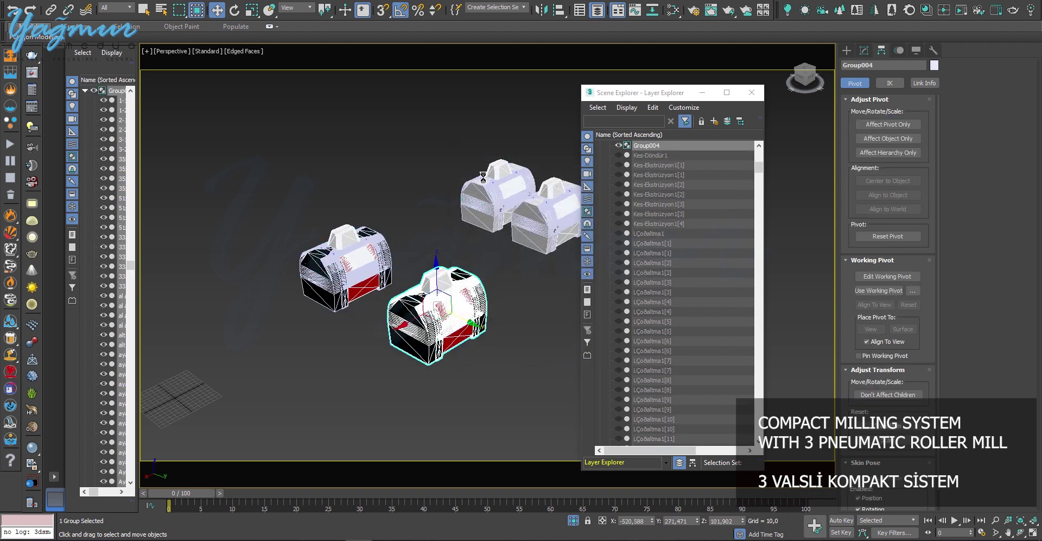
pyautogui.hotkey('alt', 'a')
pyautogui.click(496, 209)
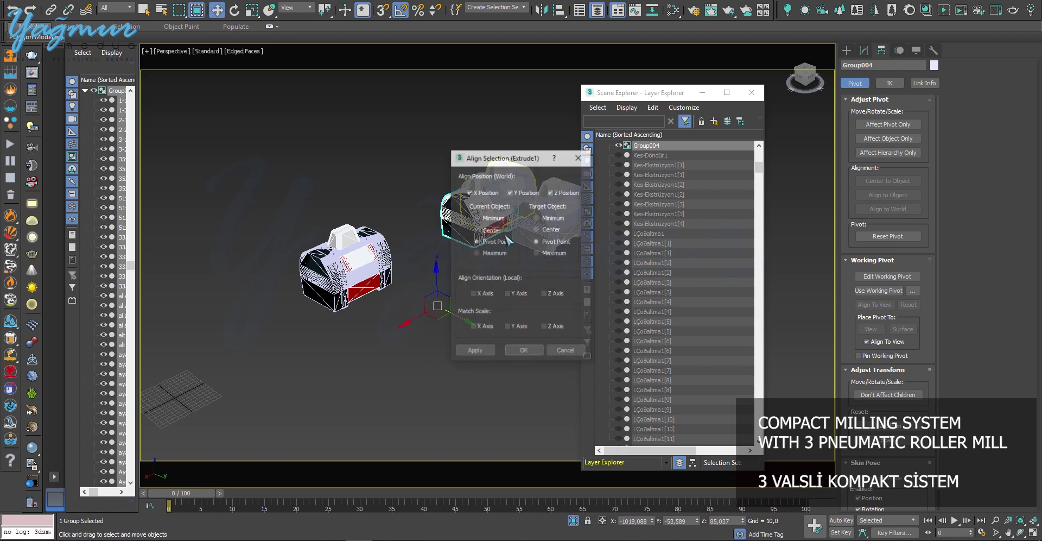
pyautogui.click(524, 350)
# Step: In Top view, move Group004 beside the other mill so its clamp lines up
pyautogui.press('t')
pyautogui.press('z')
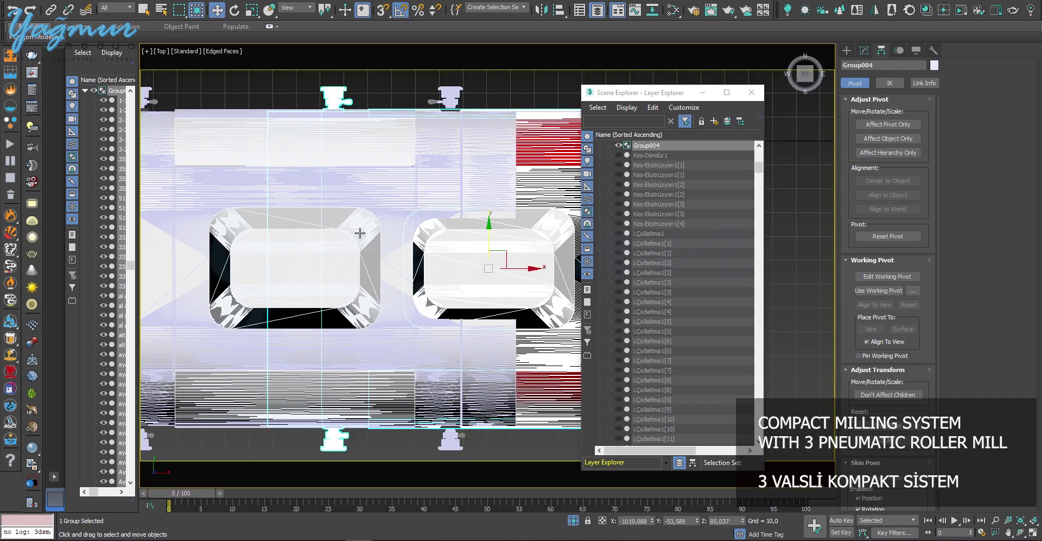
pyautogui.scroll(-6, 360, 233)
pyautogui.scroll(3, 405, 231)
pyautogui.moveTo(388, 227); pyautogui.dragTo(294, 229)
pyautogui.scroll(6, 349, 181)
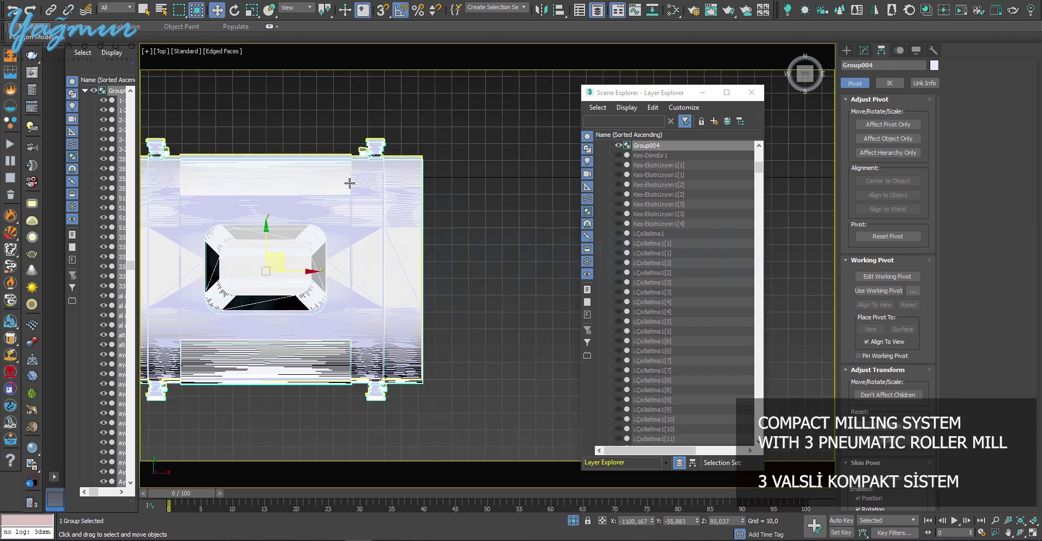
pyautogui.press('space')
pyautogui.scroll(6, 464, 115)
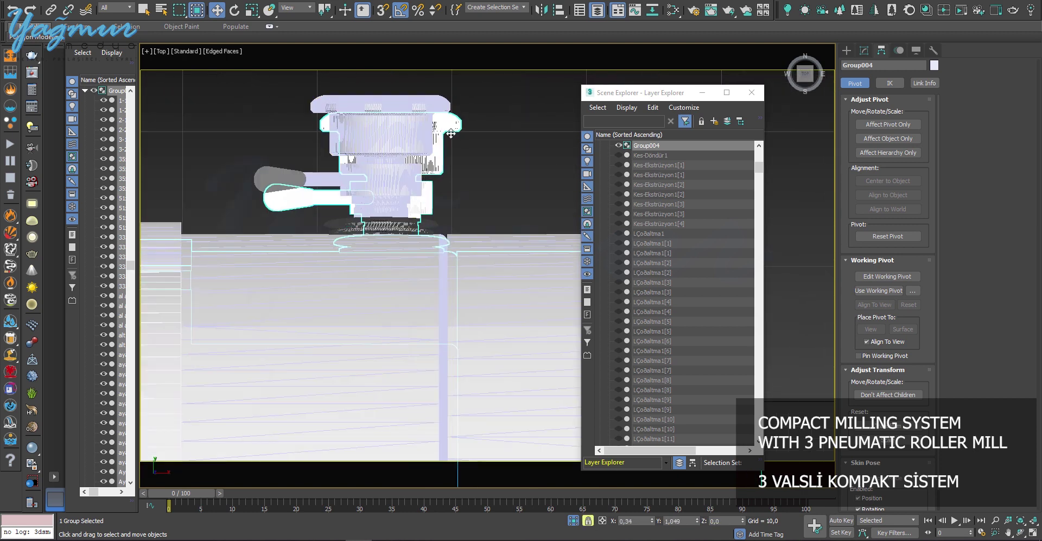
pyautogui.moveTo(435, 120); pyautogui.dragTo(444, 119)
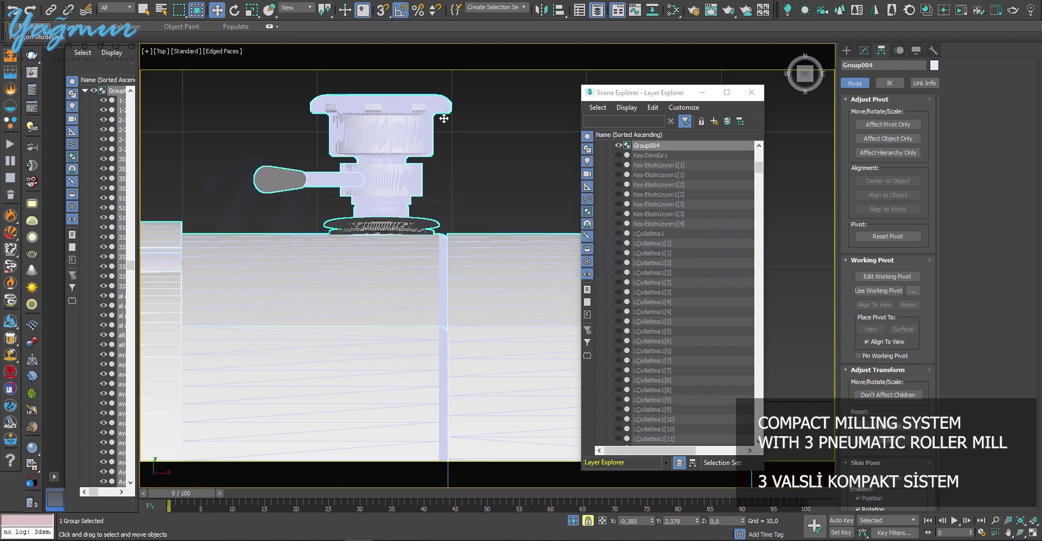
# Step: Raise Group004 in Perspective view to line up with the hood, then select the right-hand mill group
pyautogui.press('p')
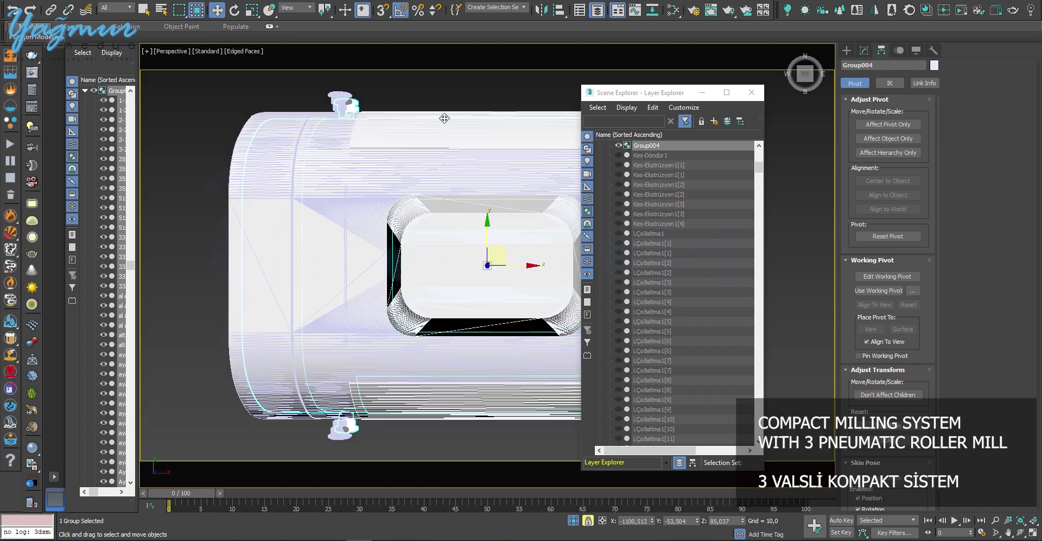
pyautogui.keyDown('alt'); pyautogui.moveTo(463, 294); pyautogui.dragTo(406, 291, button='middle'); pyautogui.keyUp('alt')
pyautogui.click(487, 134)
pyautogui.scroll(-5, 488, 134)
pyautogui.click(404, 322)
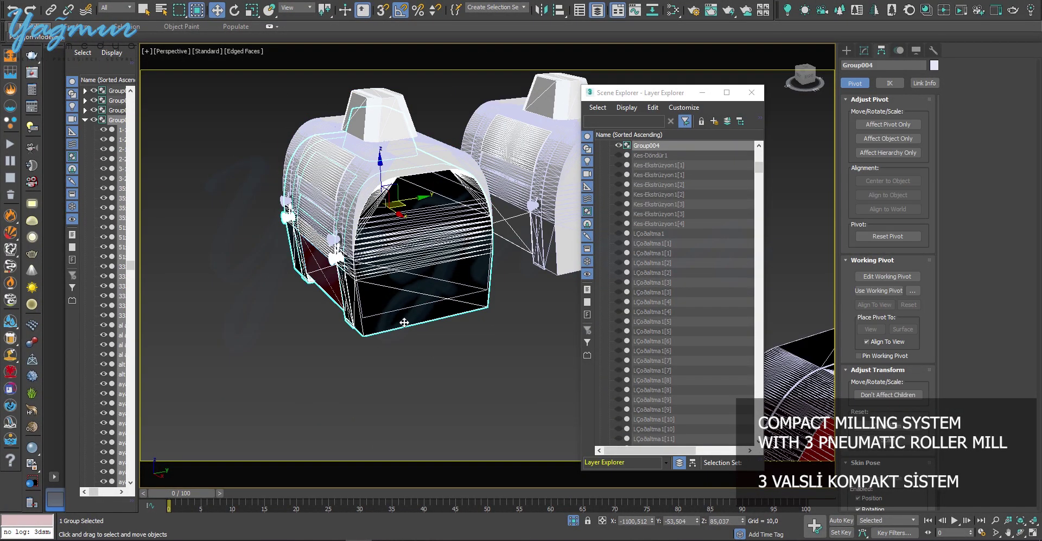
pyautogui.moveTo(381, 164)
pyautogui.mouseDown()
pyautogui.moveTo(387, 138)
pyautogui.moveTo(389, 147)
pyautogui.mouseUp()
pyautogui.moveTo(395, 145); pyautogui.dragTo(397, 144)
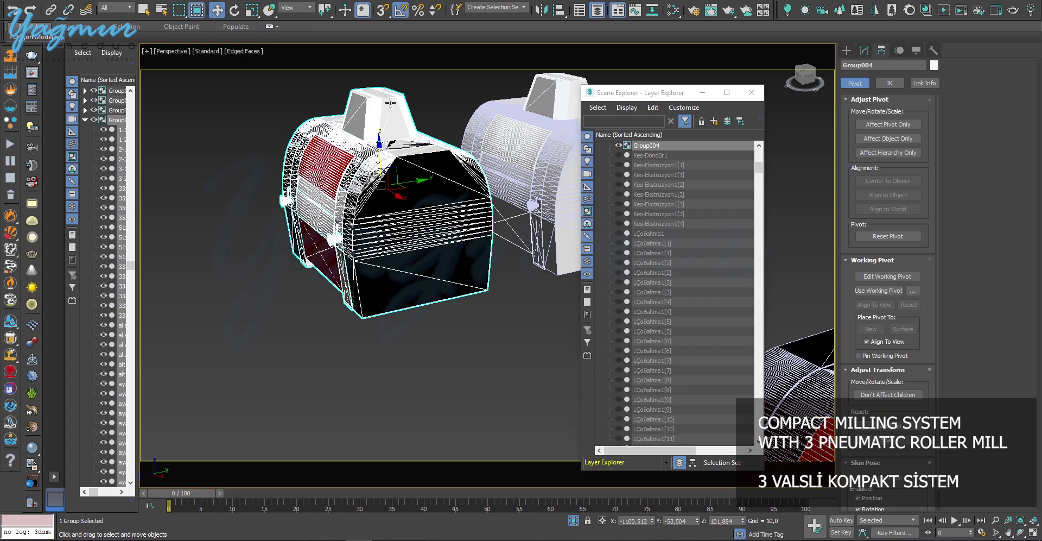
pyautogui.click(391, 103)
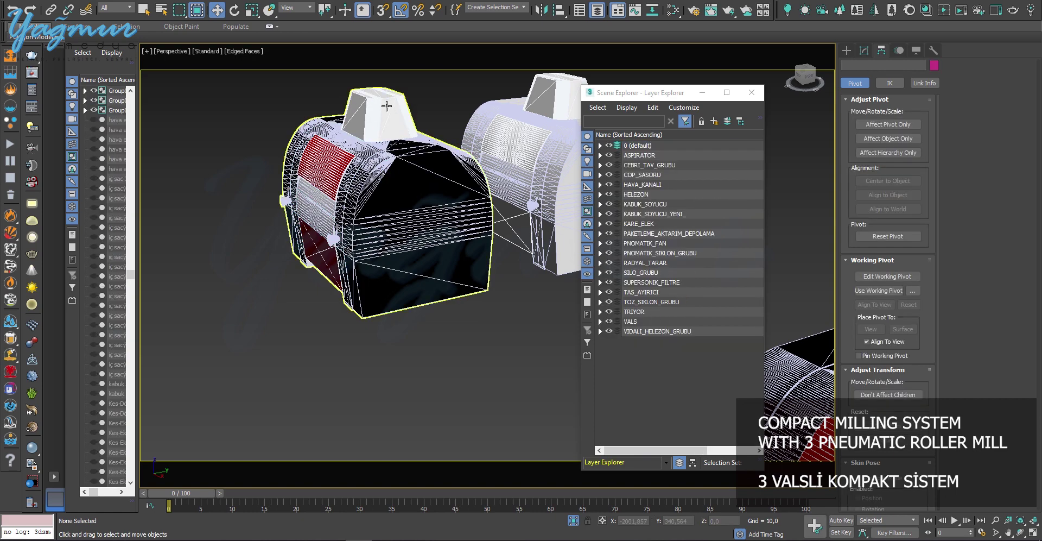
pyautogui.click(386, 106)
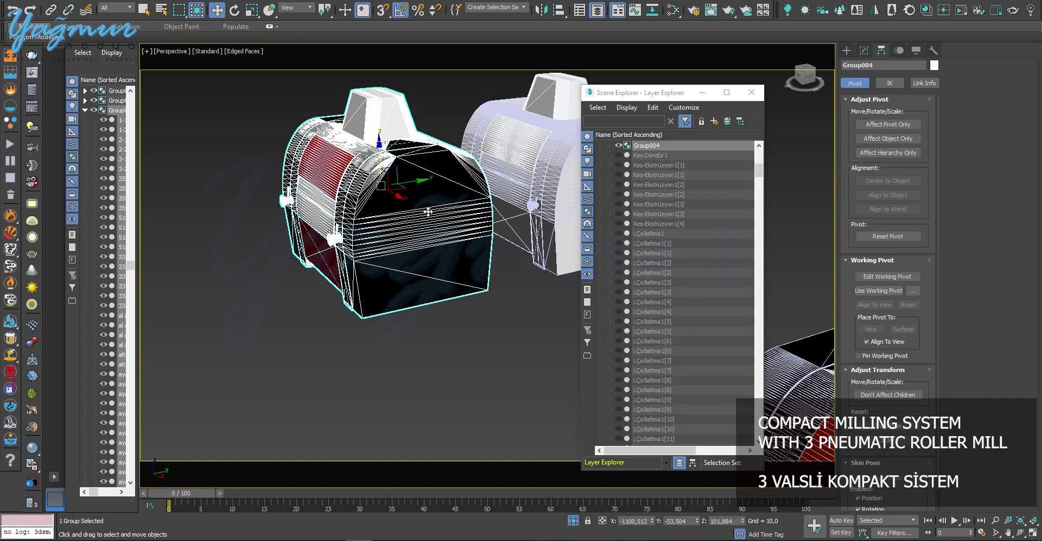
pyautogui.moveTo(428, 212); pyautogui.dragTo(252, 218, button='middle')
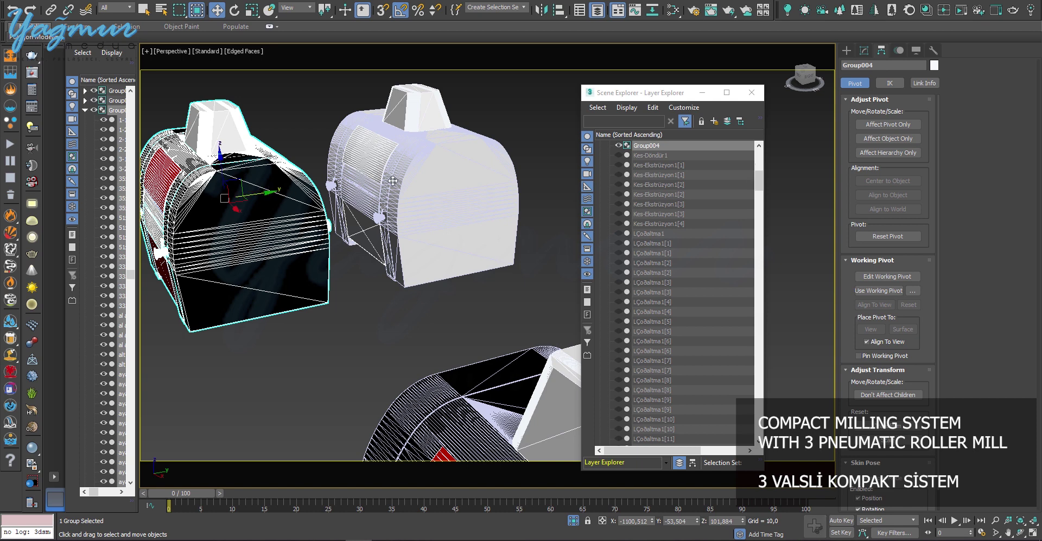
pyautogui.click(460, 176)
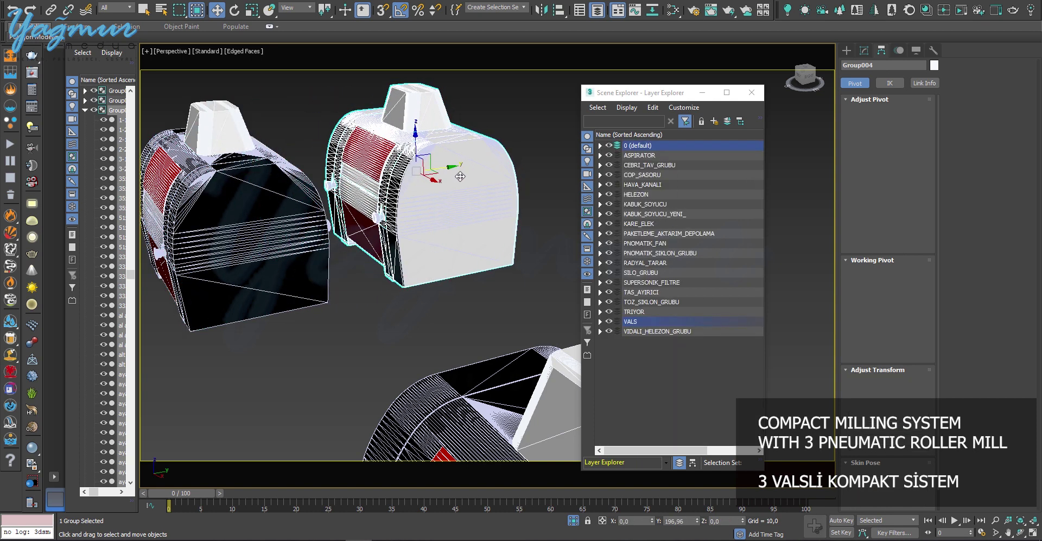
# Step: Paste an independent copy, Group005, and vertex-snap its corner onto the neighbouring mill
pyautogui.hotkey('ctrl', 'v')
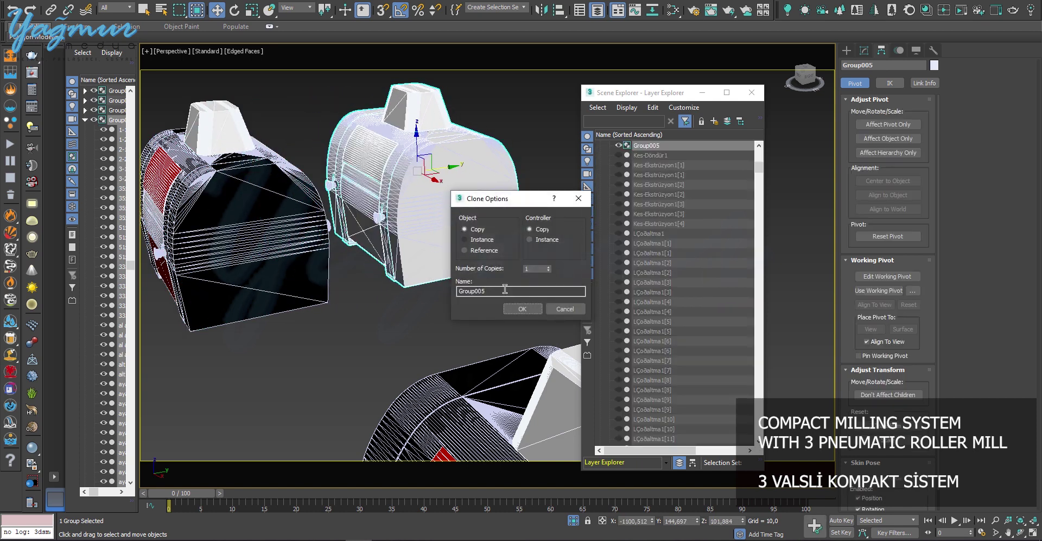
pyautogui.click(523, 312)
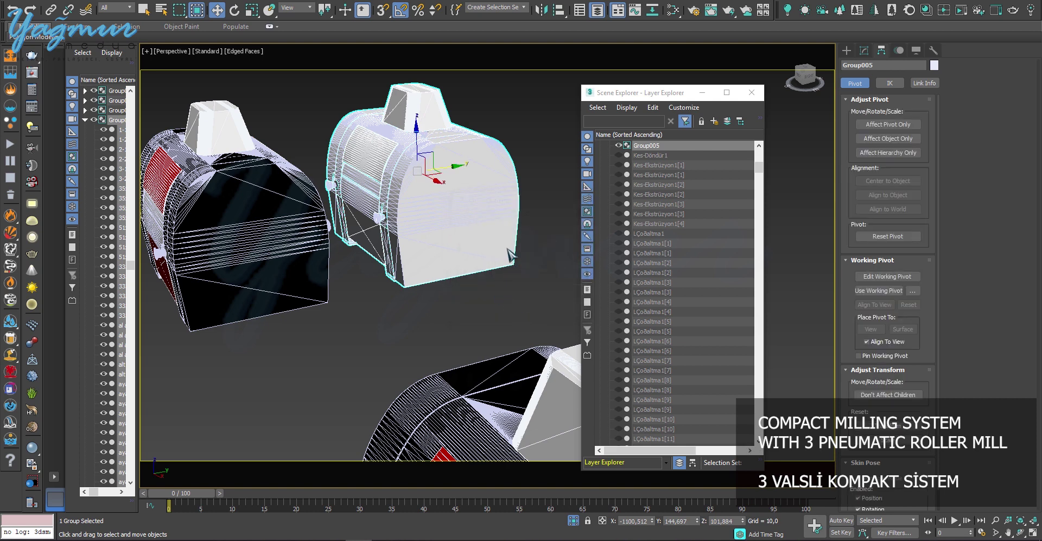
pyautogui.scroll(6, 538, 287)
pyautogui.press('s')
pyautogui.moveTo(458, 303)
pyautogui.mouseDown()
pyautogui.moveTo(441, 279)
pyautogui.moveTo(441, 306)
pyautogui.moveTo(470, 333)
pyautogui.moveTo(451, 298)
pyautogui.moveTo(466, 315)
pyautogui.mouseUp()
pyautogui.press('s')
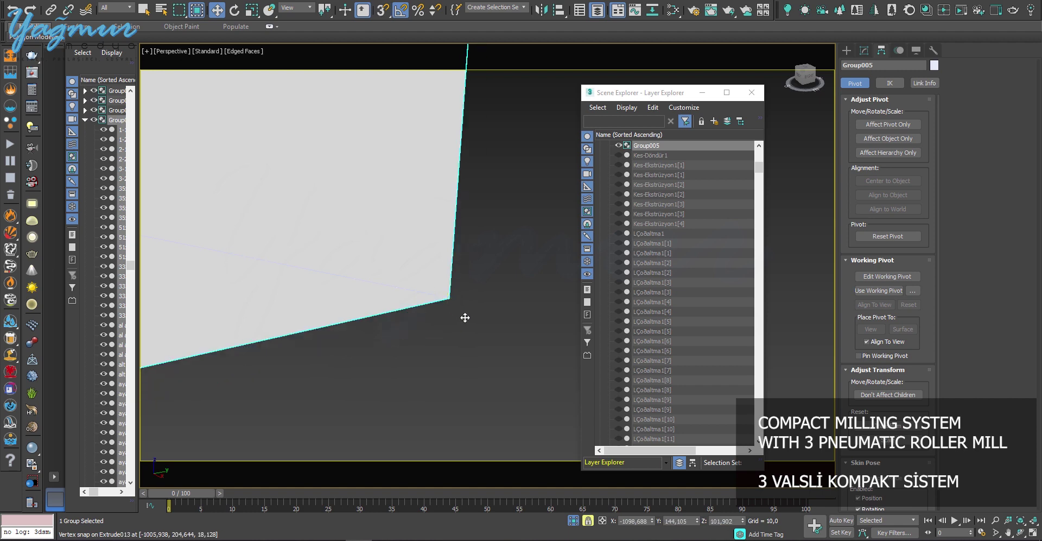
pyautogui.scroll(-6, 467, 323)
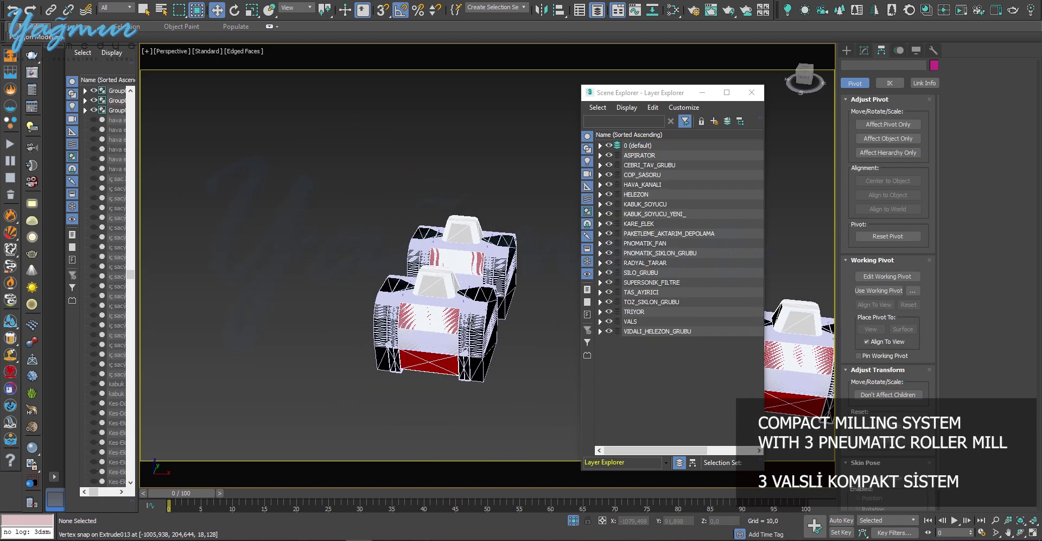
pyautogui.keyDown('alt'); pyautogui.moveTo(468, 323); pyautogui.dragTo(469, 394, button='middle'); pyautogui.keyUp('alt')
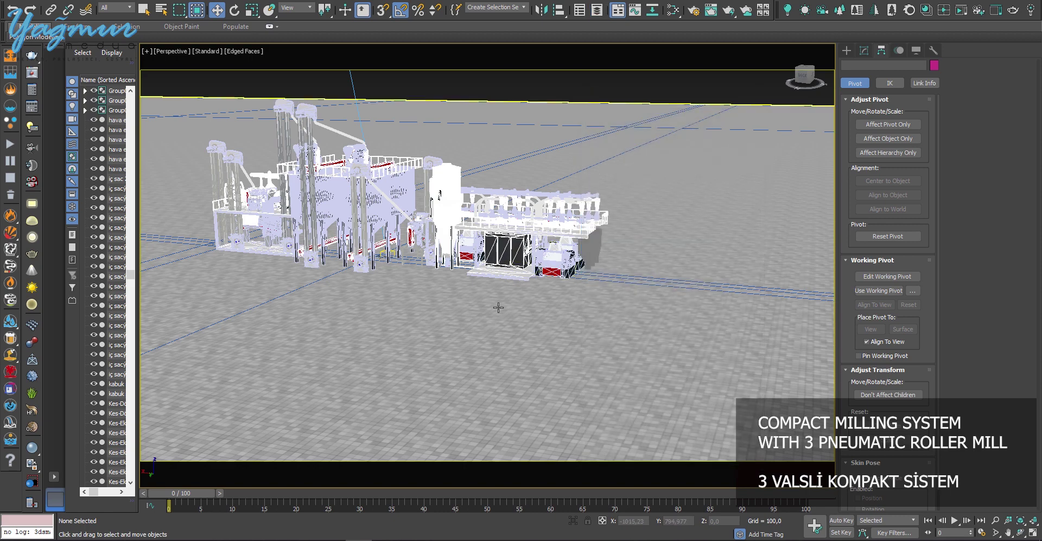
# Step: Pan and zoom the perspective view until the three-mill plant fills the frame, then save the scene
pyautogui.press('c')
pyautogui.click(548, 302)
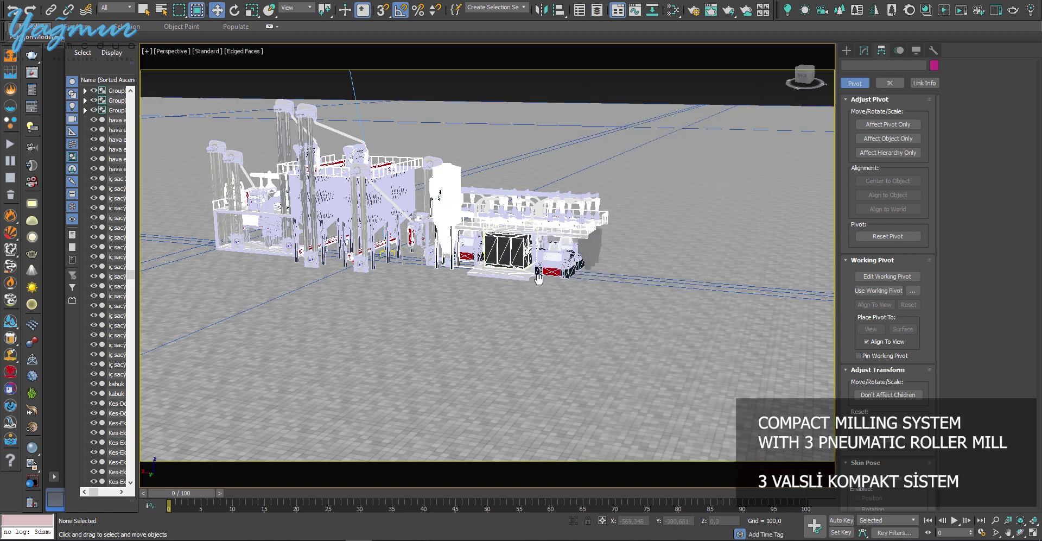
pyautogui.moveTo(492, 243); pyautogui.dragTo(590, 313, button='middle')
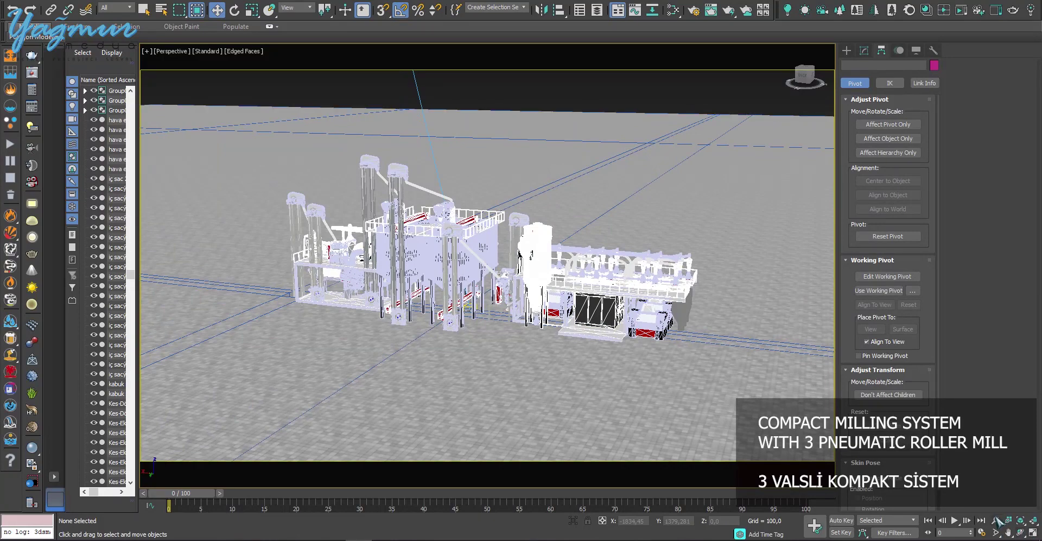
pyautogui.click(994, 520)
pyautogui.moveTo(523, 270); pyautogui.dragTo(526, 251)
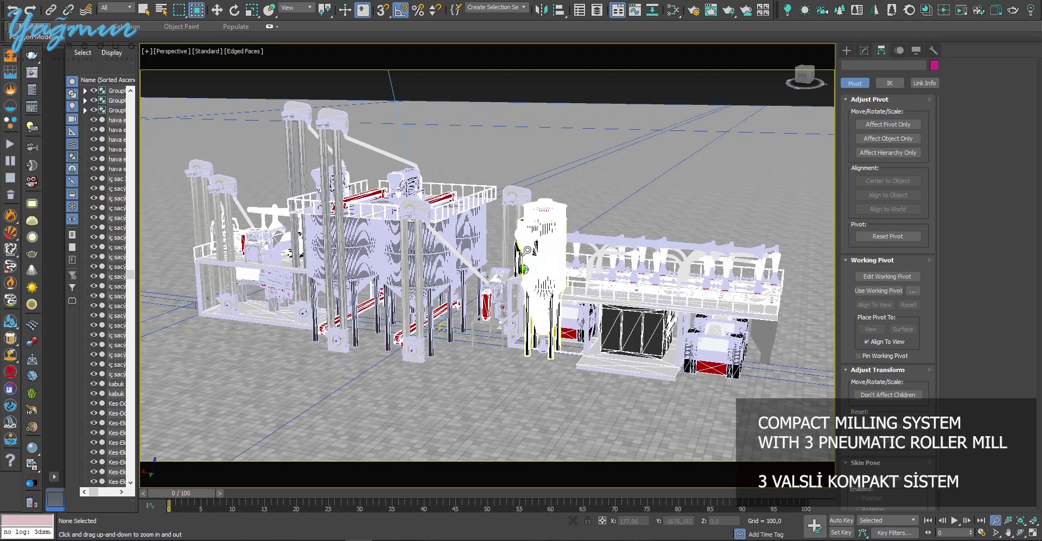
pyautogui.rightClick(526, 250)
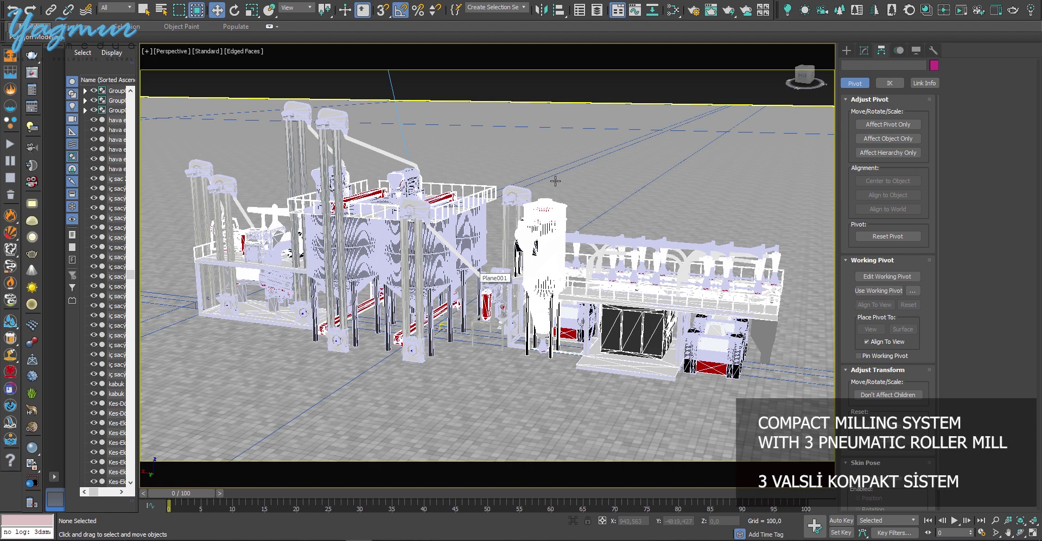
pyautogui.hotkey('ctrl', 's')
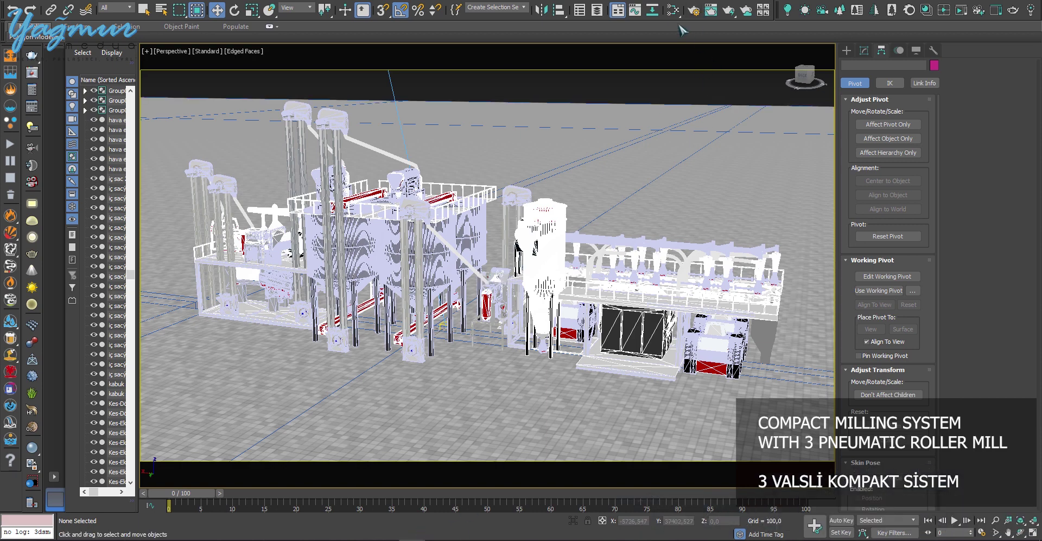
pyautogui.click(694, 9)
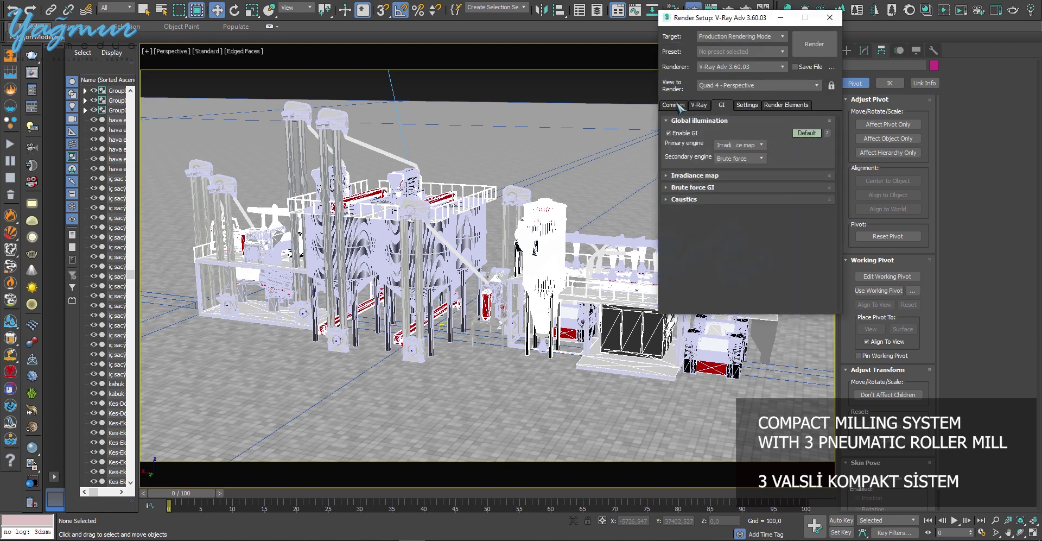
# Step: Lock the image aspect ratio in Render Setup's Common settings and zoom tighter on the plant
pyautogui.click(673, 105)
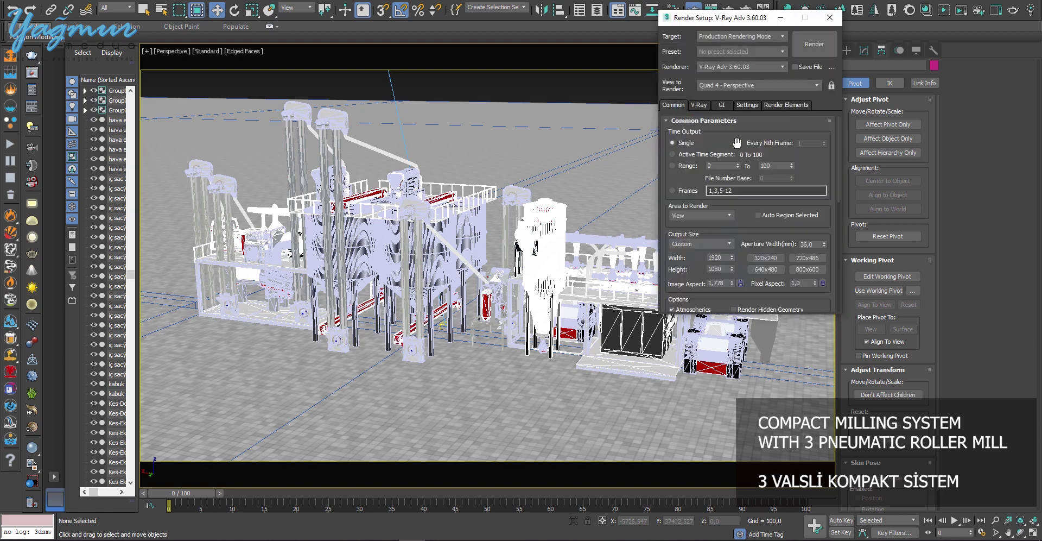
pyautogui.click(741, 282)
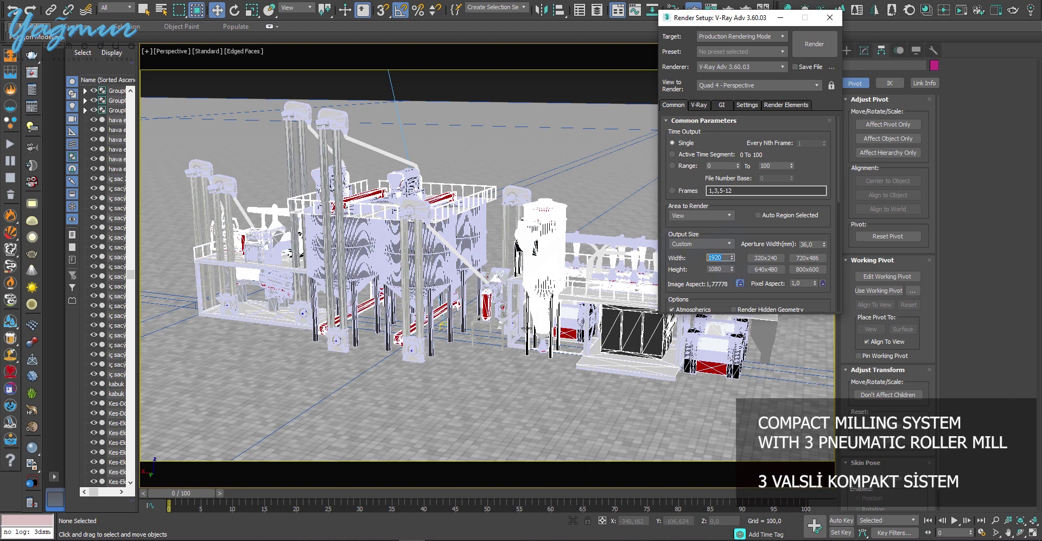
pyautogui.moveTo(527, 328)
pyautogui.mouseDown(button='middle')
pyautogui.moveTo(528, 337)
pyautogui.moveTo(528, 329)
pyautogui.mouseUp(button='middle')
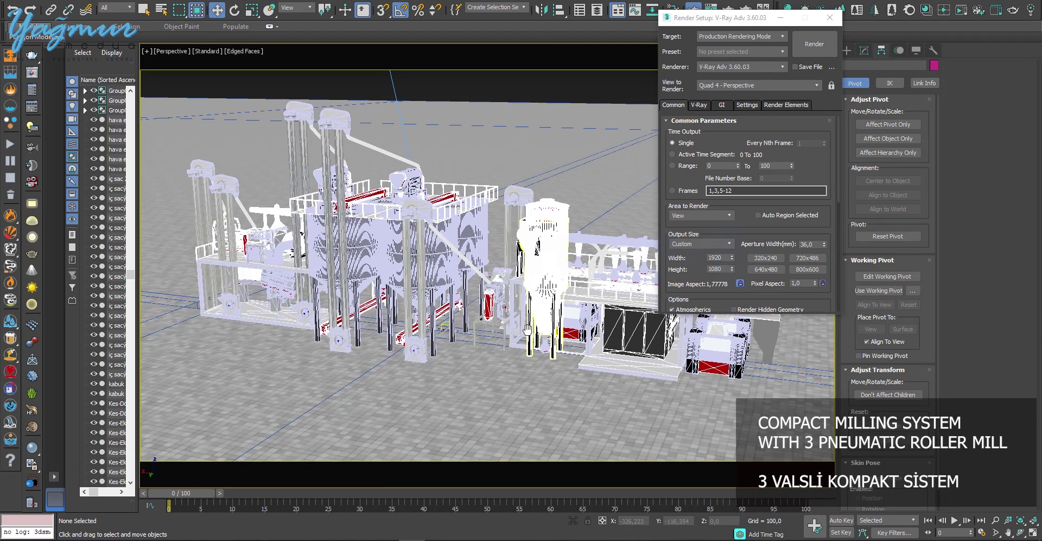
pyautogui.click(997, 519)
pyautogui.moveTo(525, 263); pyautogui.dragTo(527, 259)
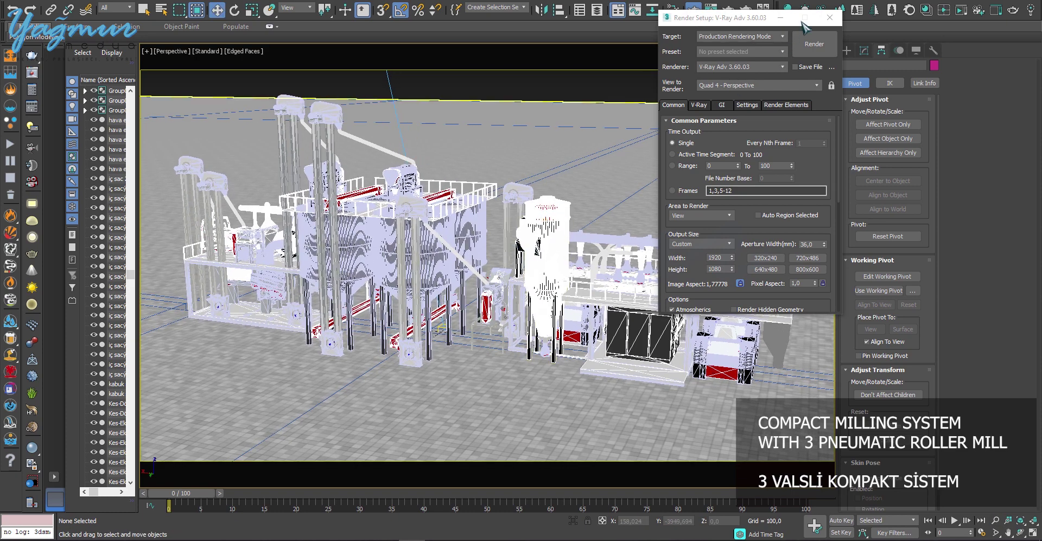
pyautogui.click(829, 18)
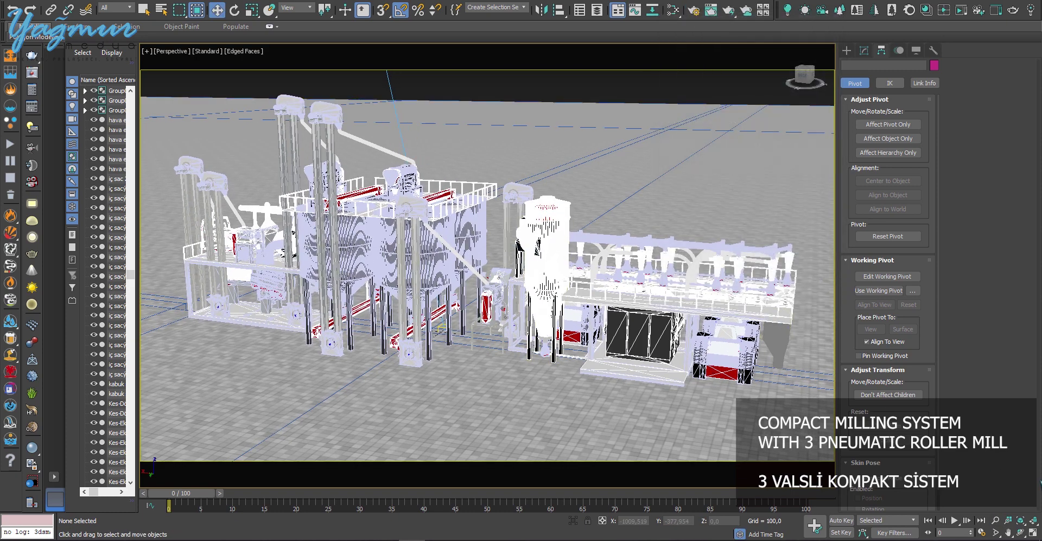
pyautogui.click(996, 520)
pyautogui.moveTo(586, 260); pyautogui.dragTo(587, 255)
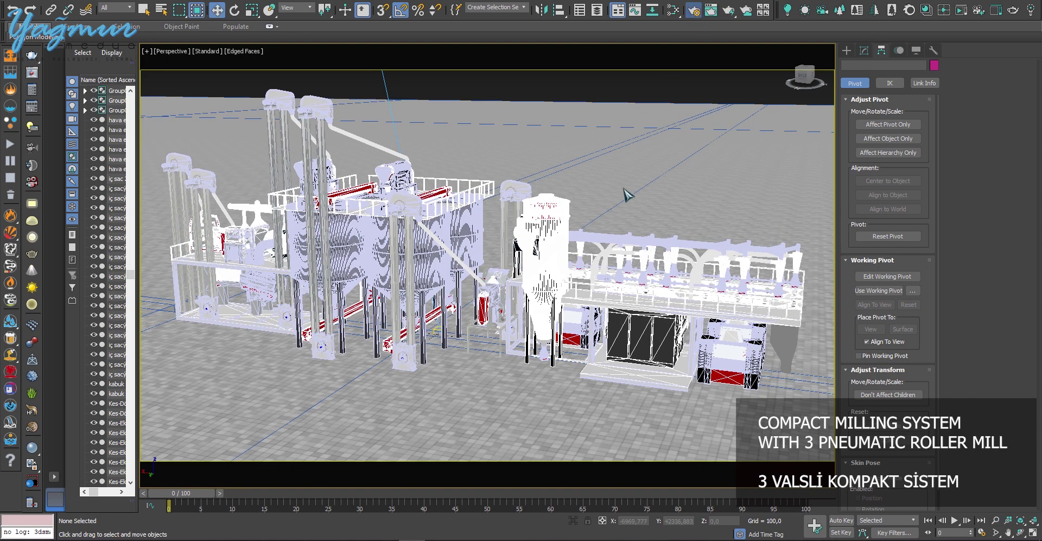
# Step: Set the output width to 3000 (height 1688) and render the perspective view
pyautogui.press('F10')
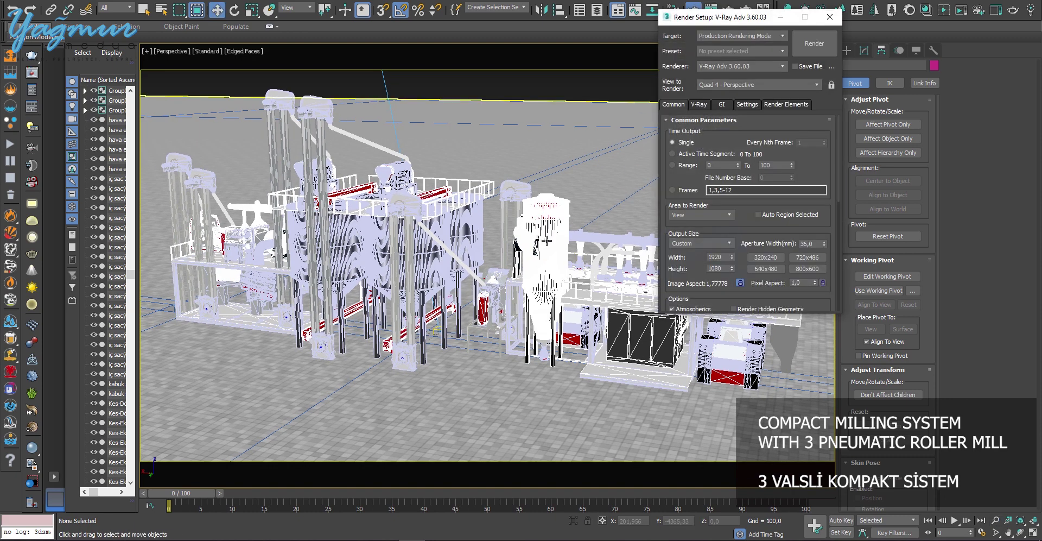
pyautogui.moveTo(542, 244); pyautogui.dragTo(537, 261, button='middle')
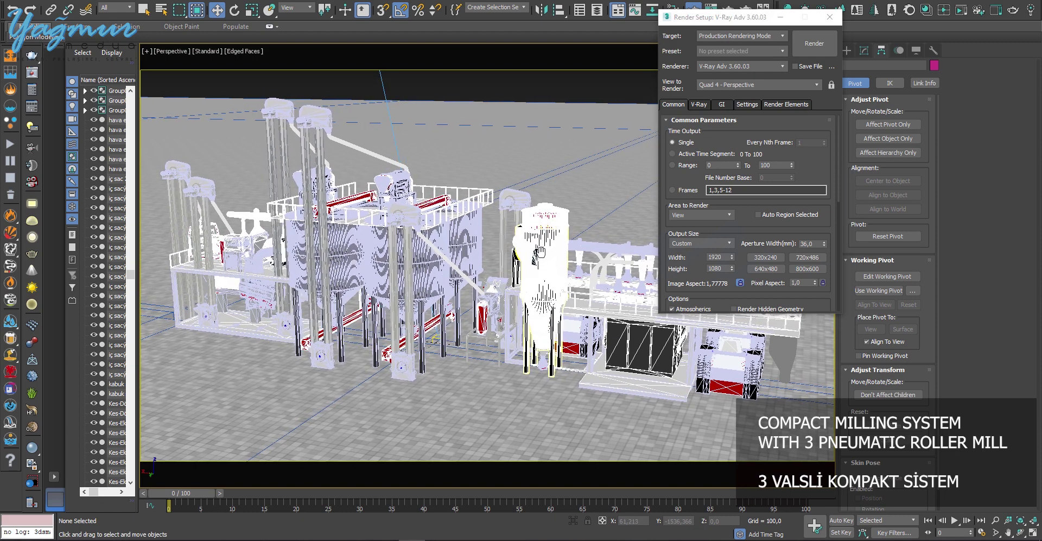
pyautogui.doubleClick(726, 257)
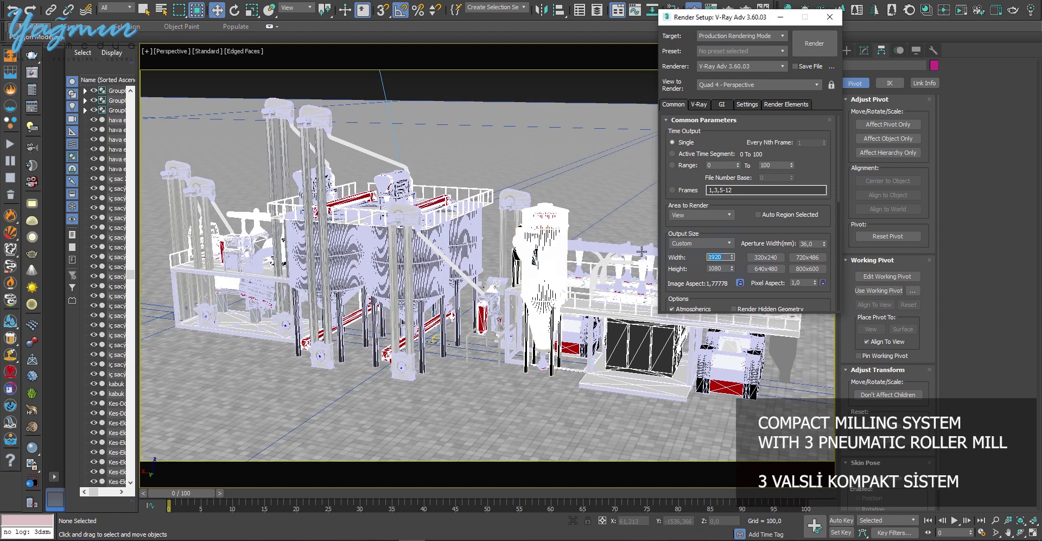
pyautogui.write('3000')
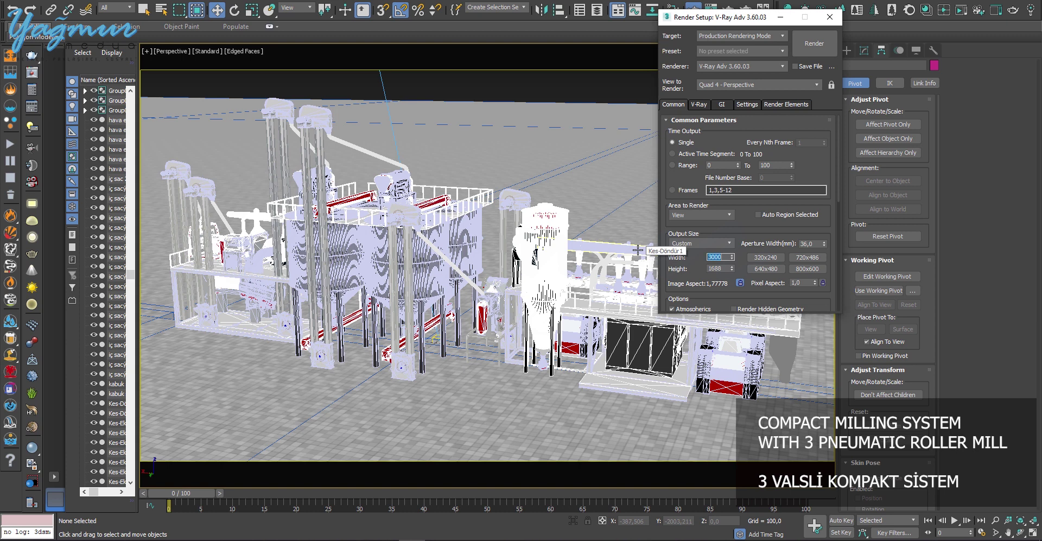
pyautogui.click(817, 48)
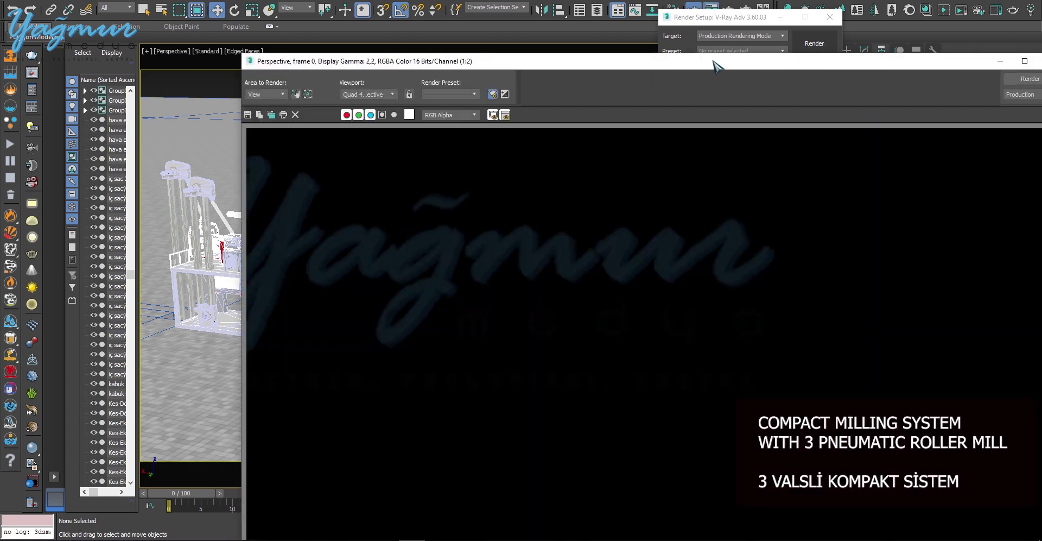
pyautogui.moveTo(690, 64); pyautogui.dragTo(547, 1)
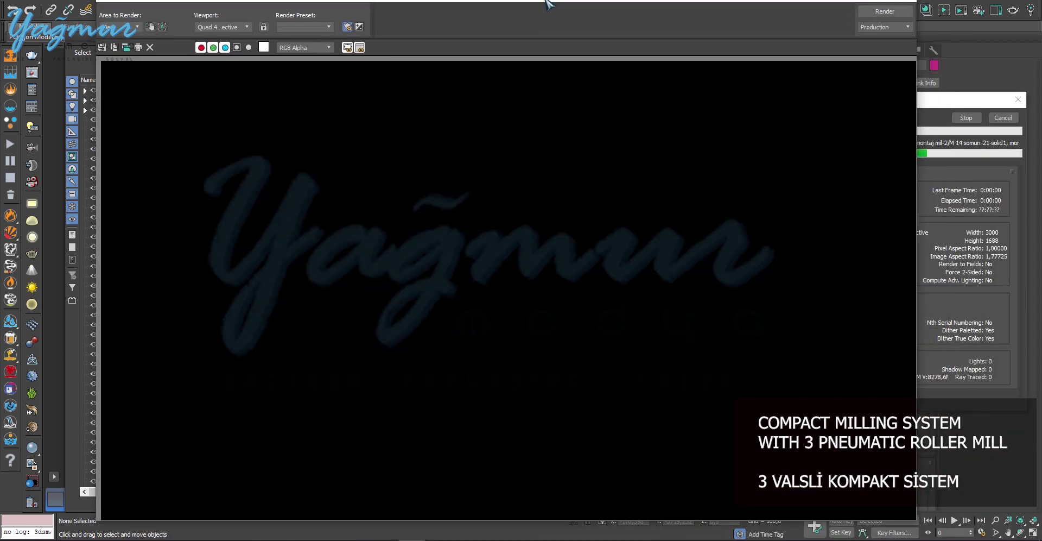